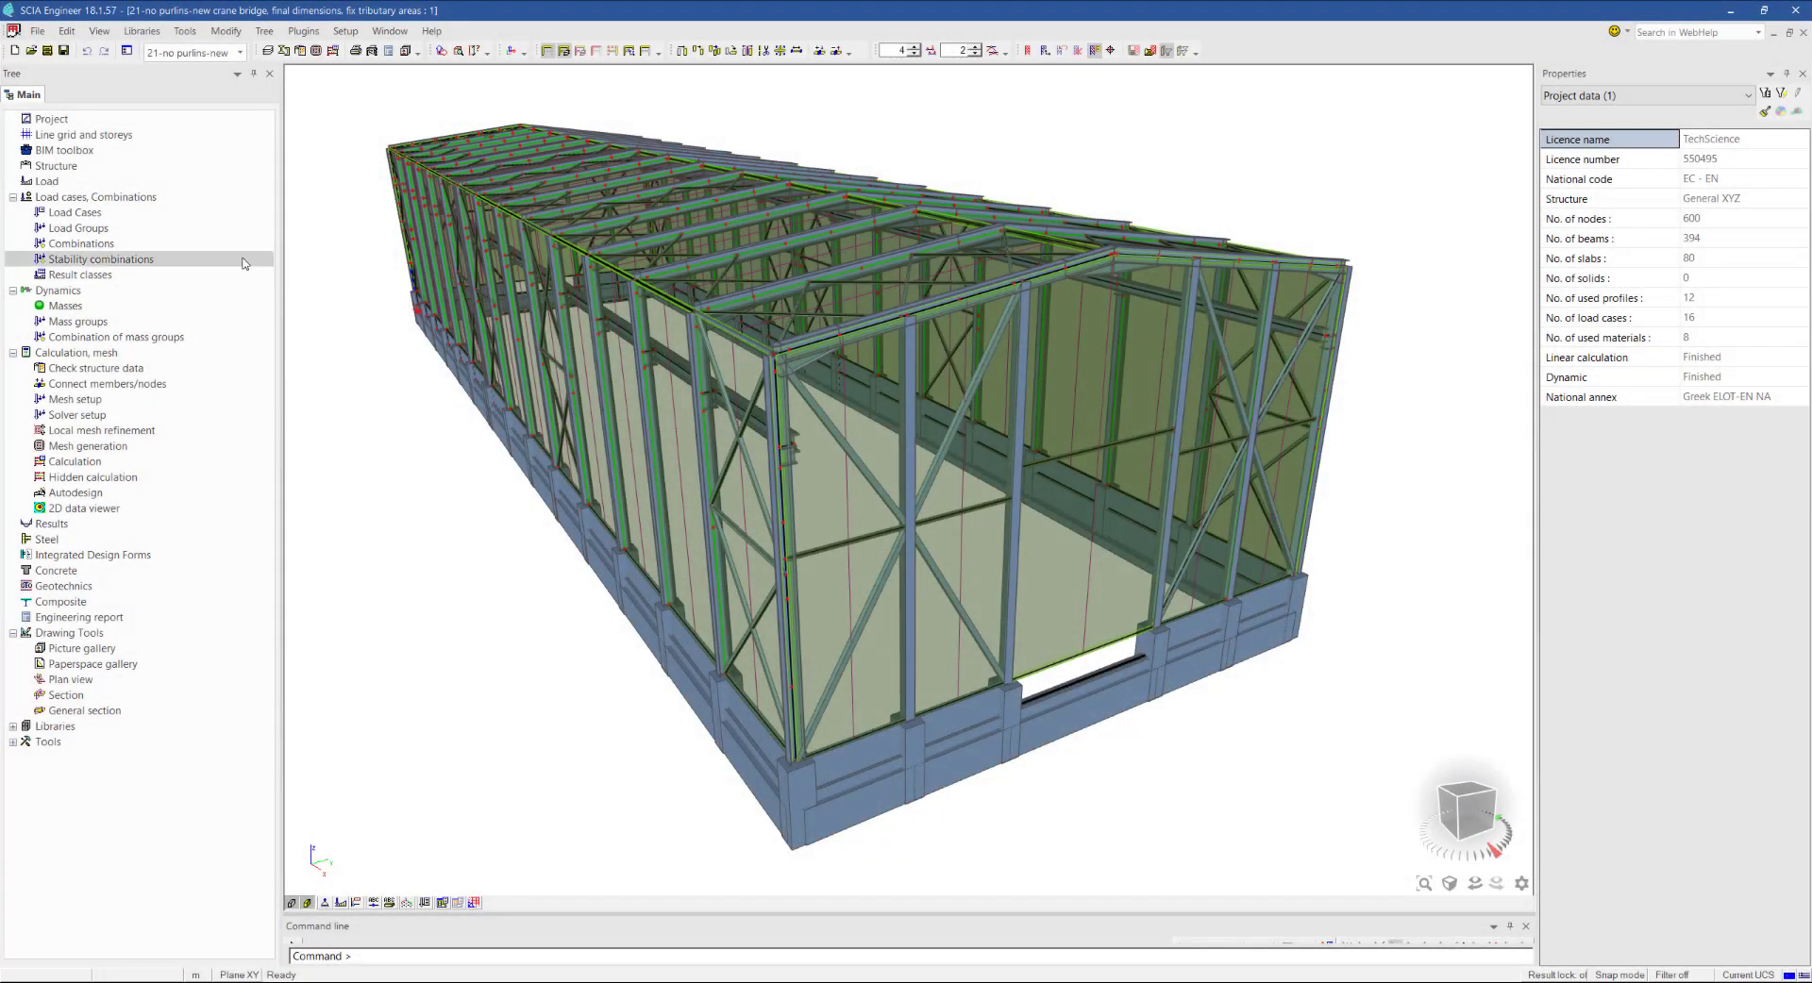
Run the linear calculation of the hall model, continuing despite the layers marked as structural model only
click(333, 53)
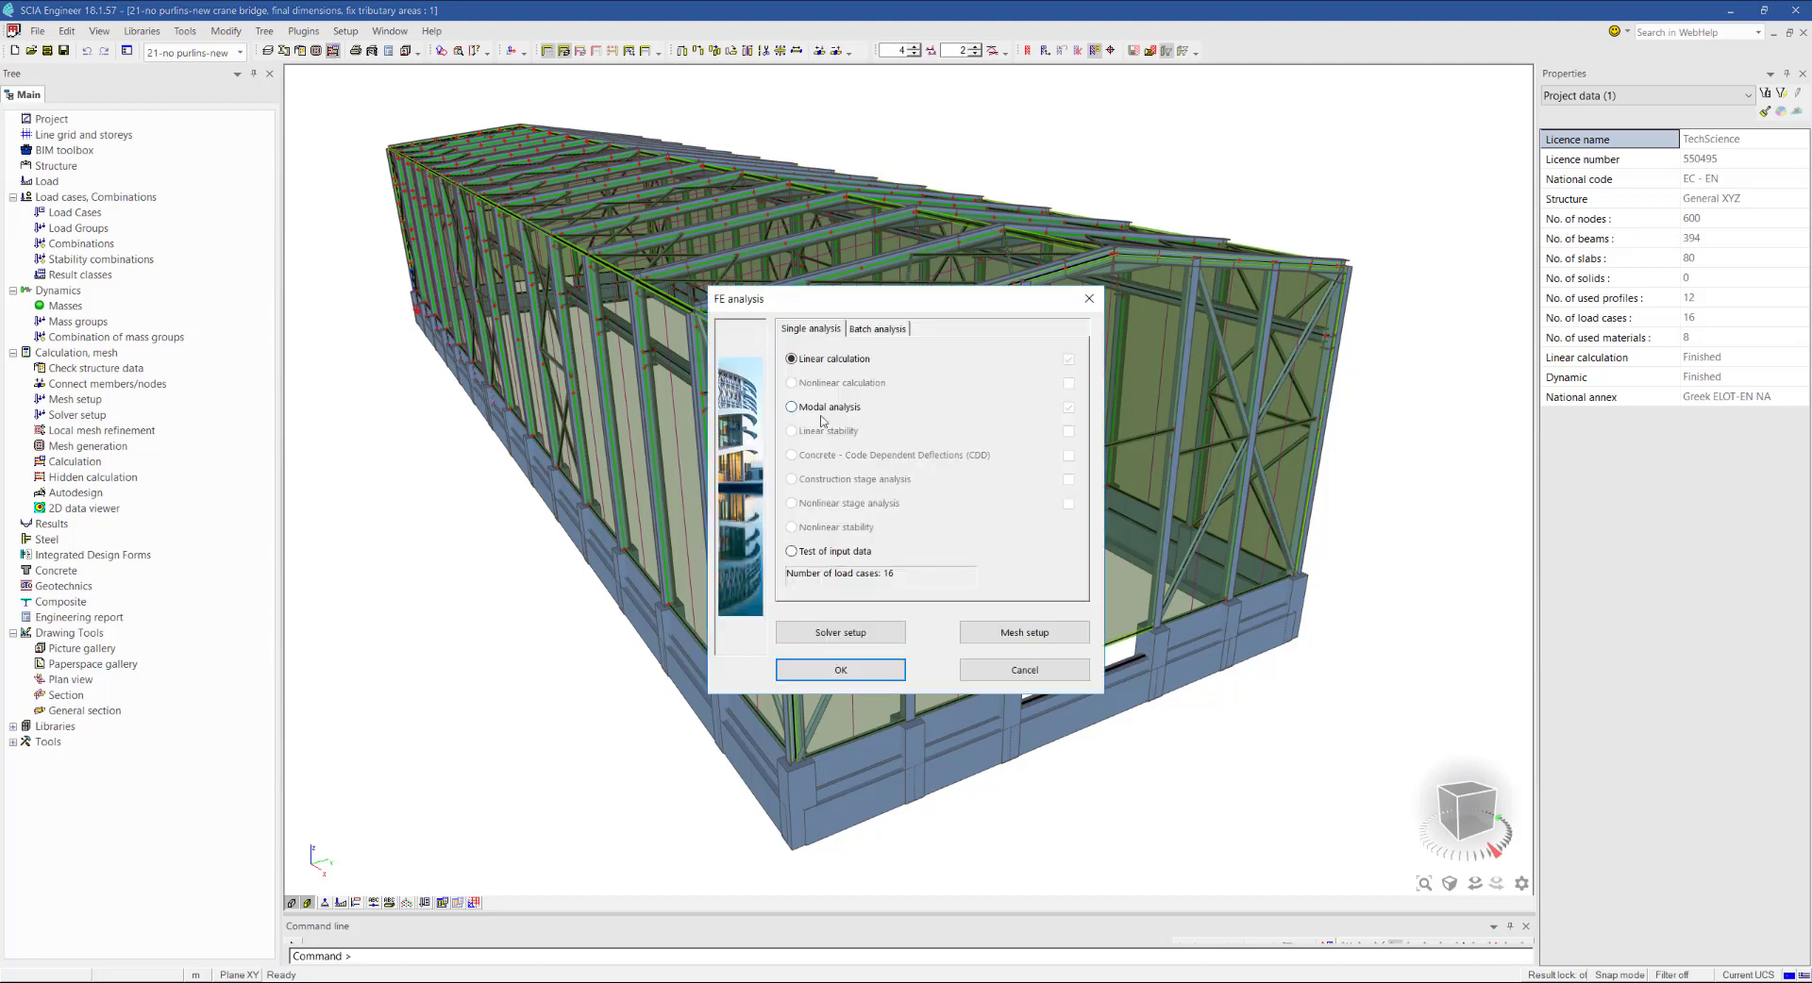
click(841, 672)
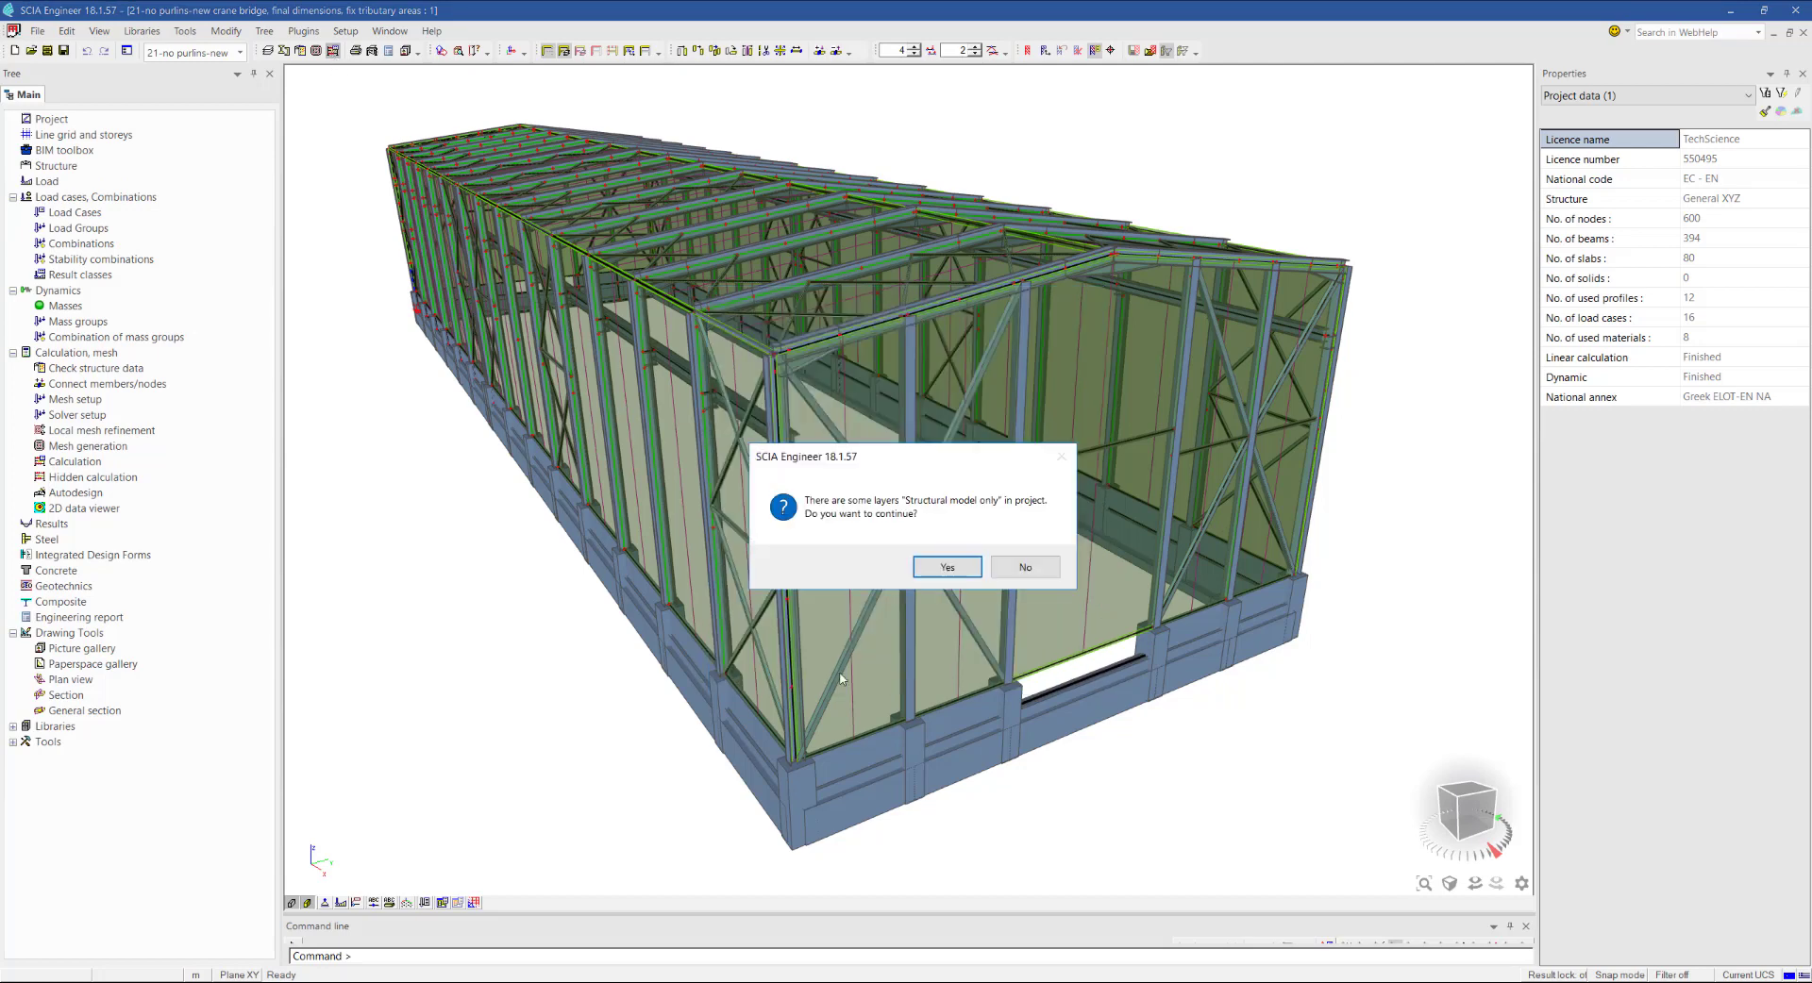
click(945, 564)
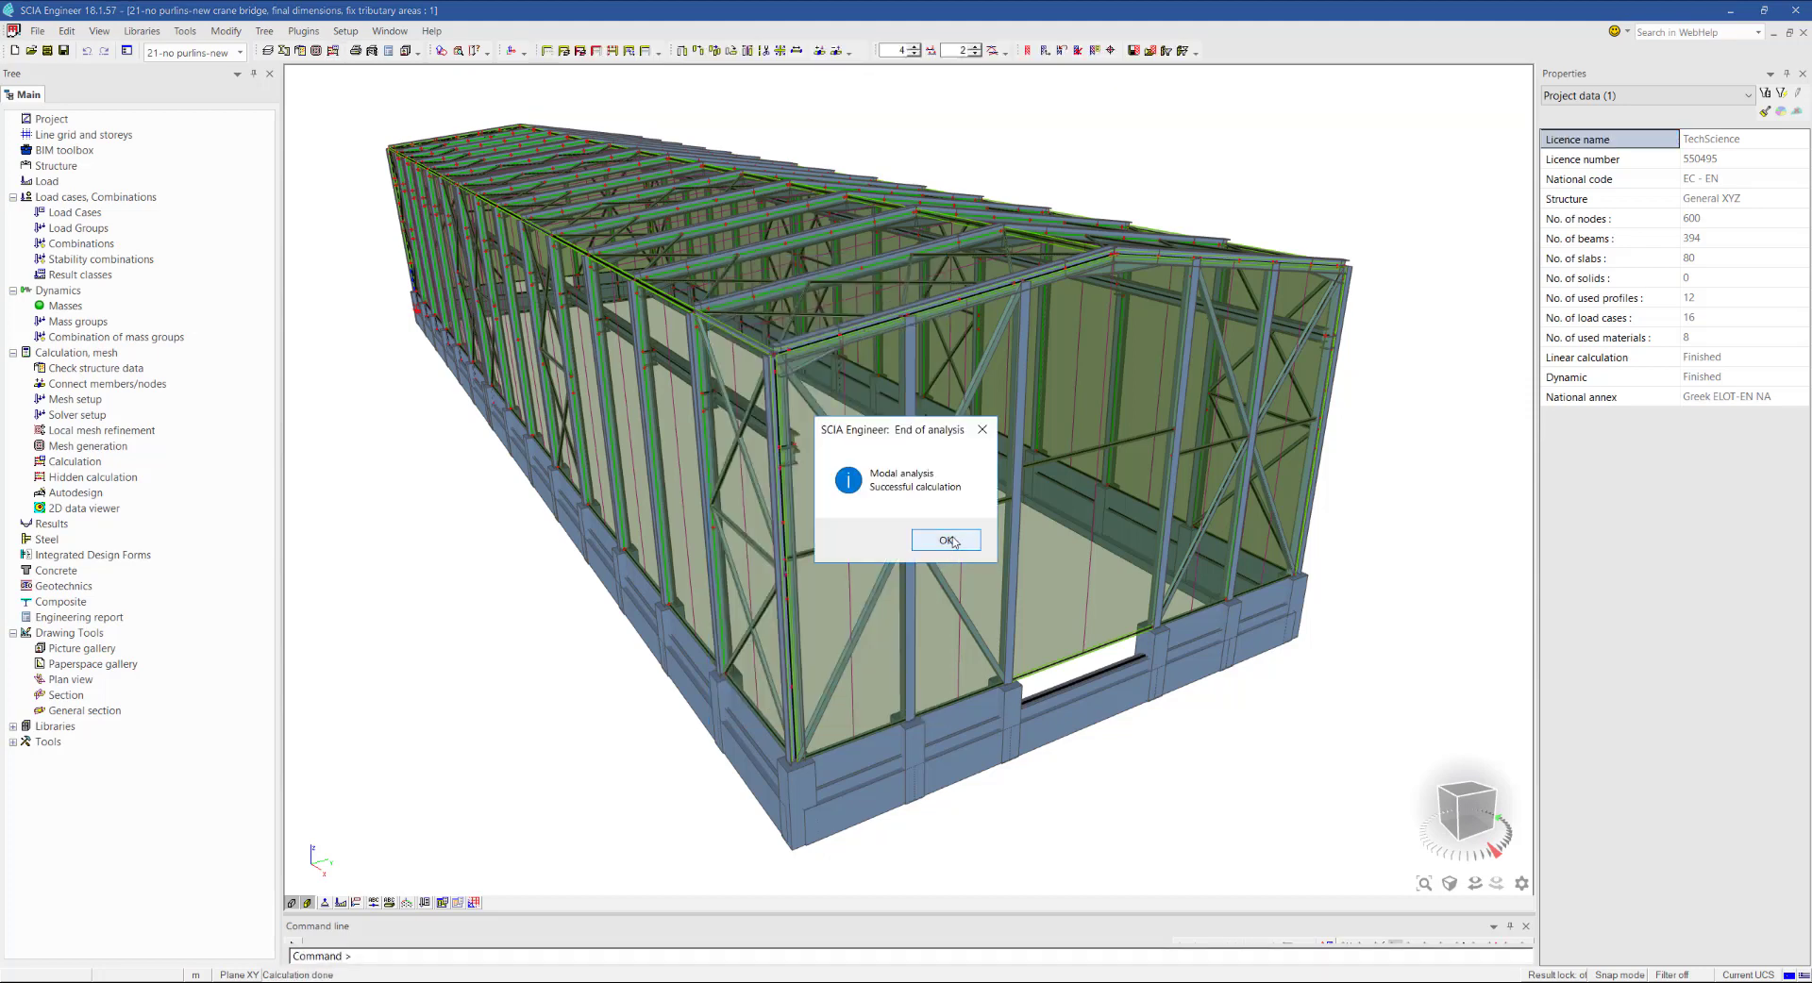
click(946, 540)
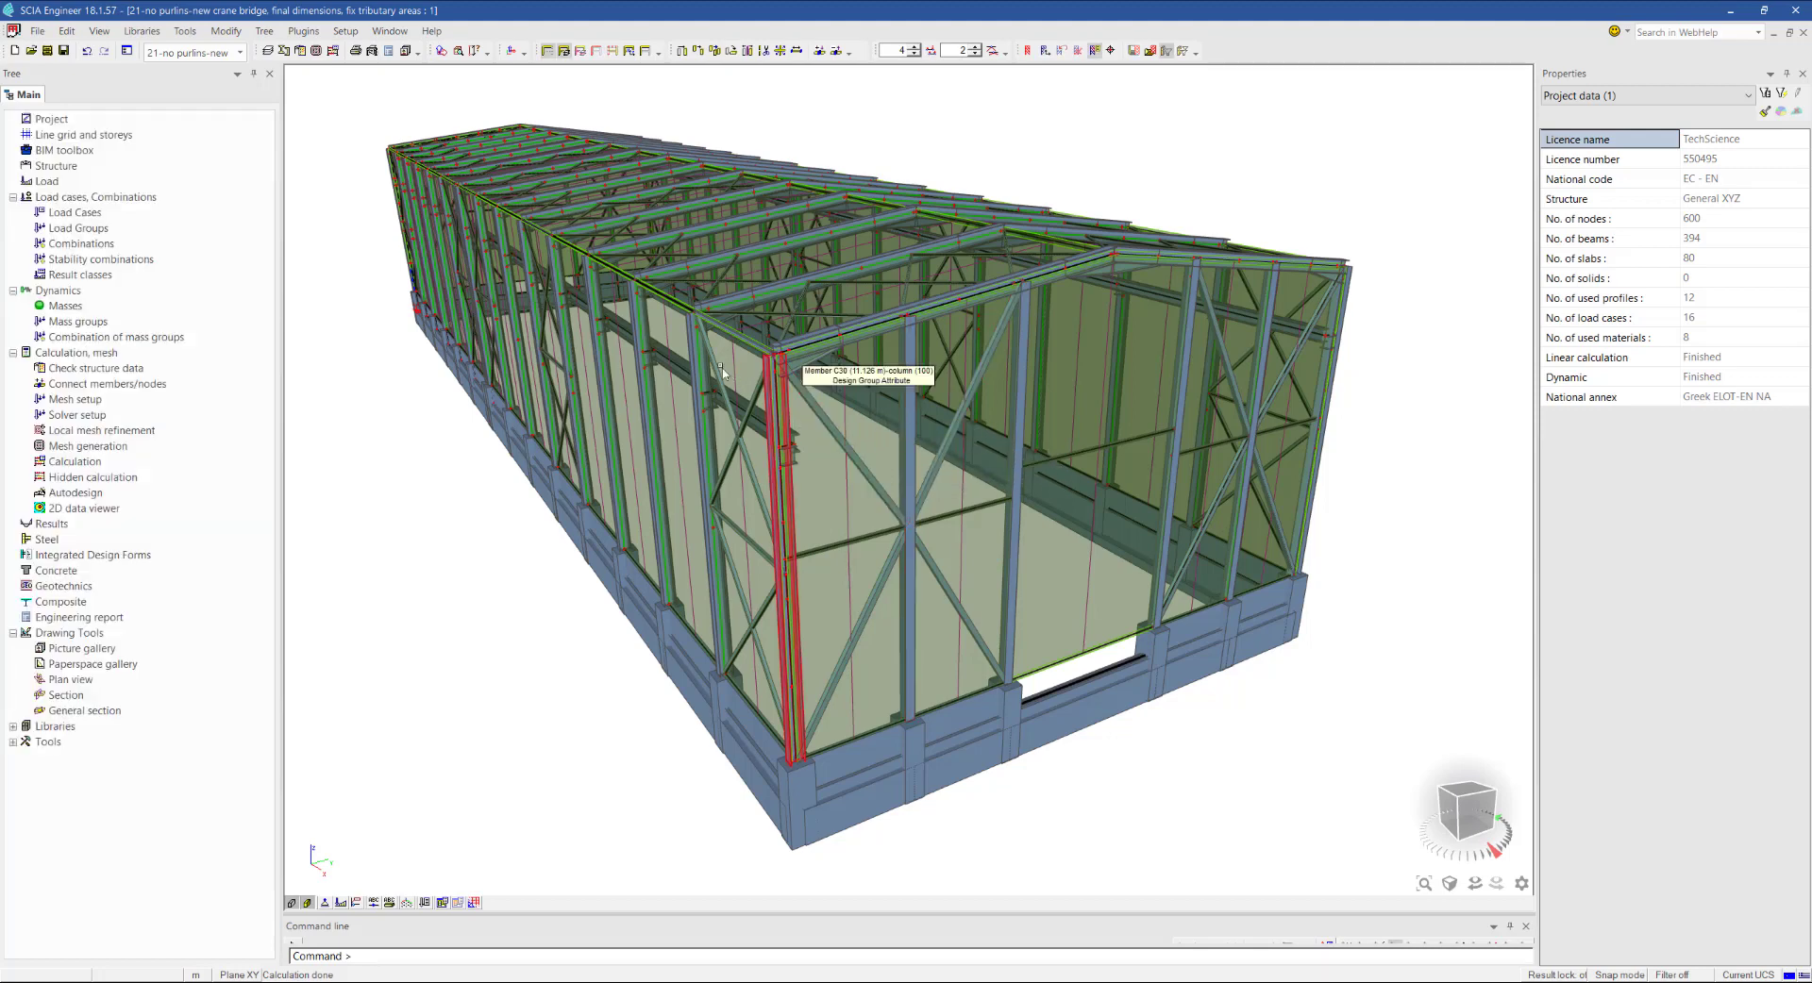
Define an IDEA StatiCa joint at node N801, where the bracing diagonals meet the front gable column
click(47, 540)
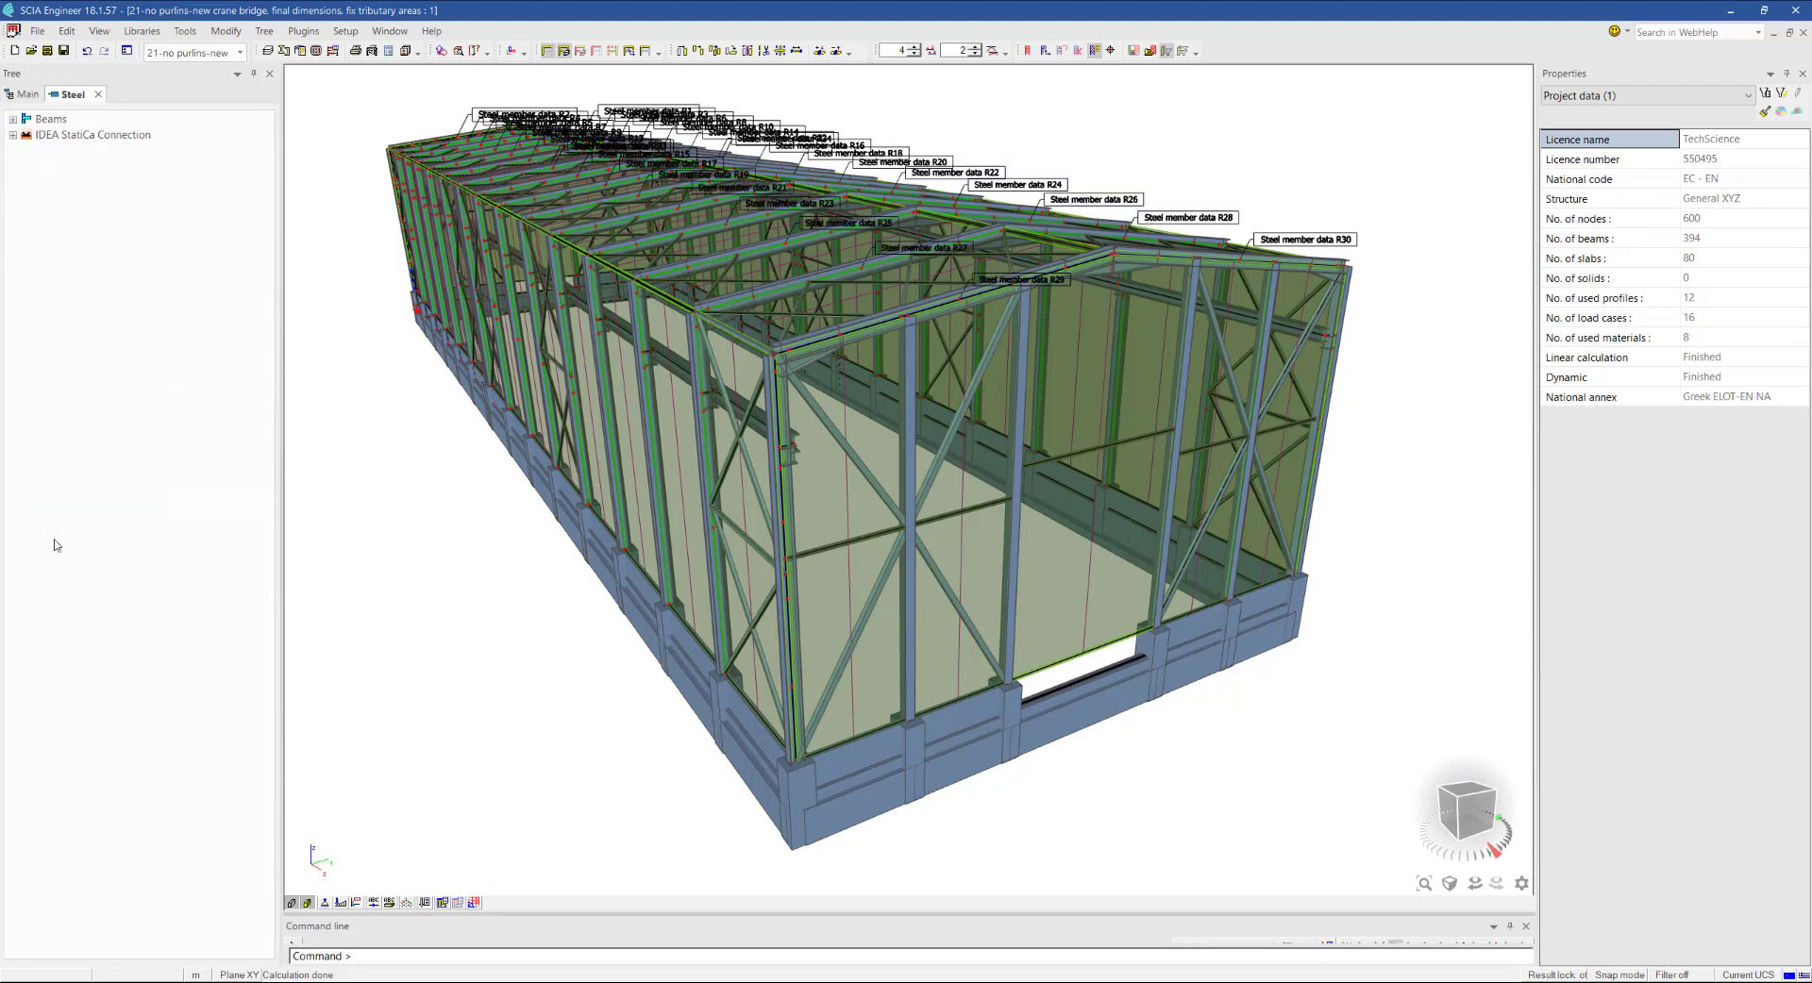
click(13, 135)
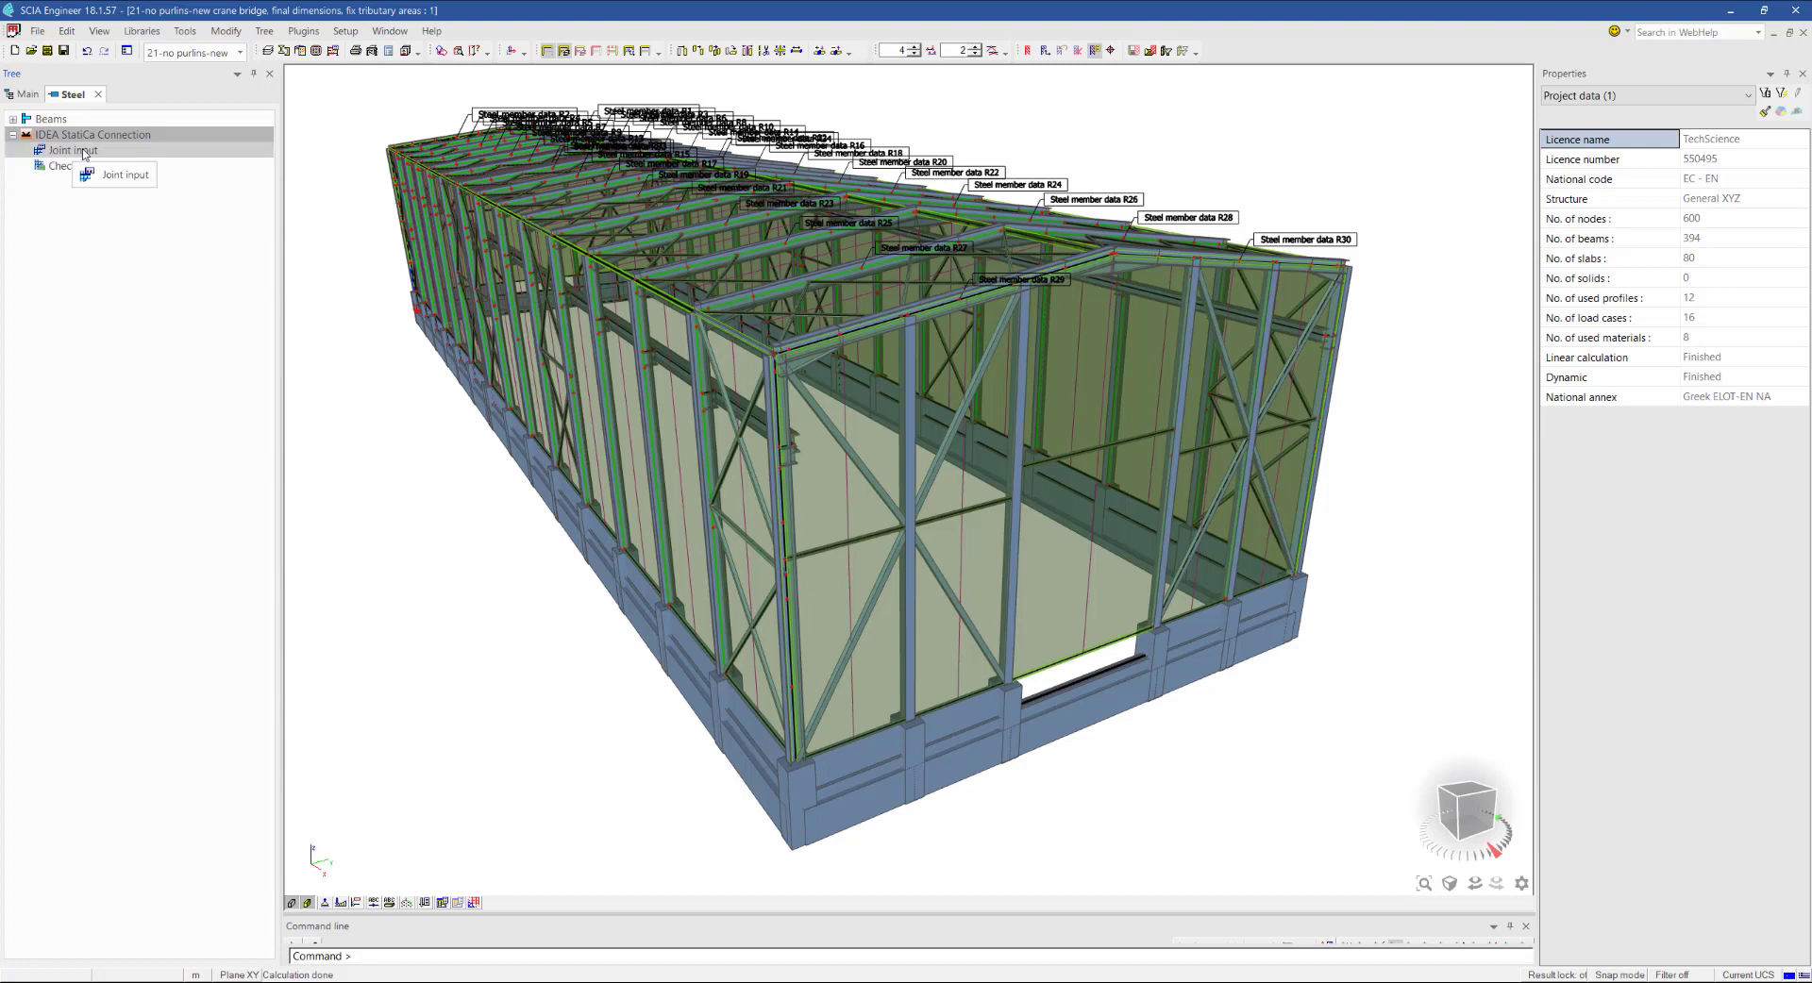
double_click(83, 151)
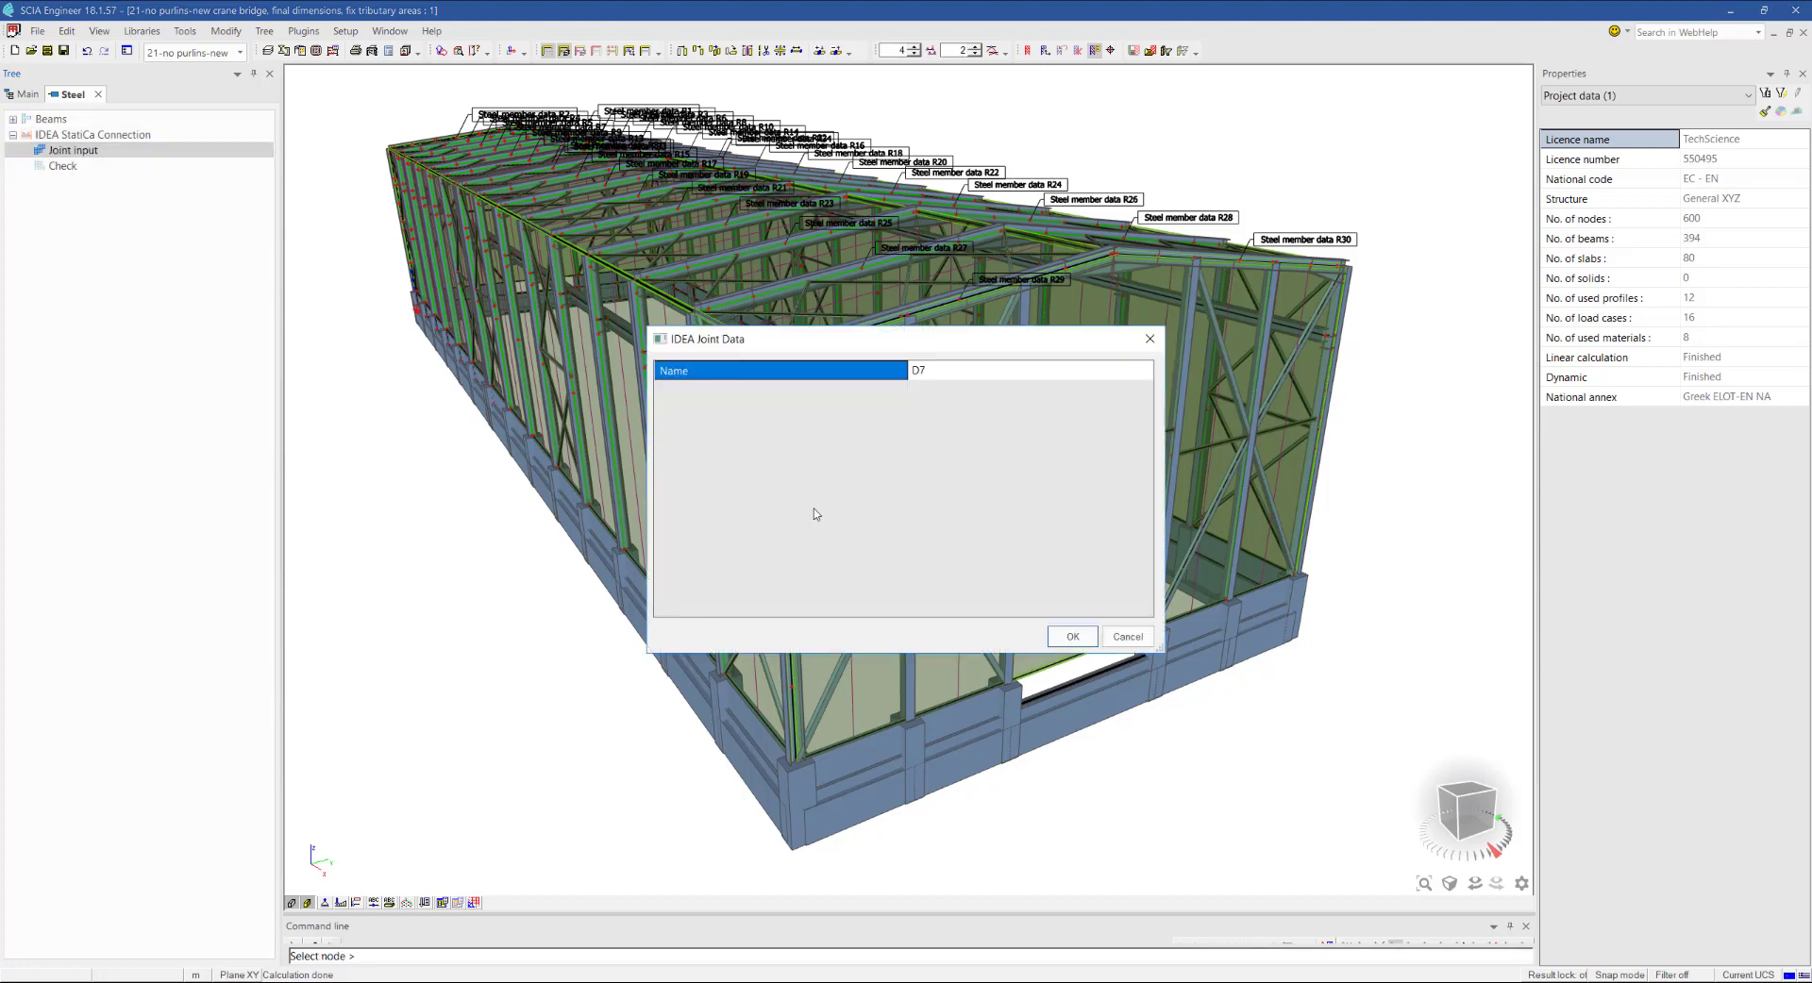
click(1072, 638)
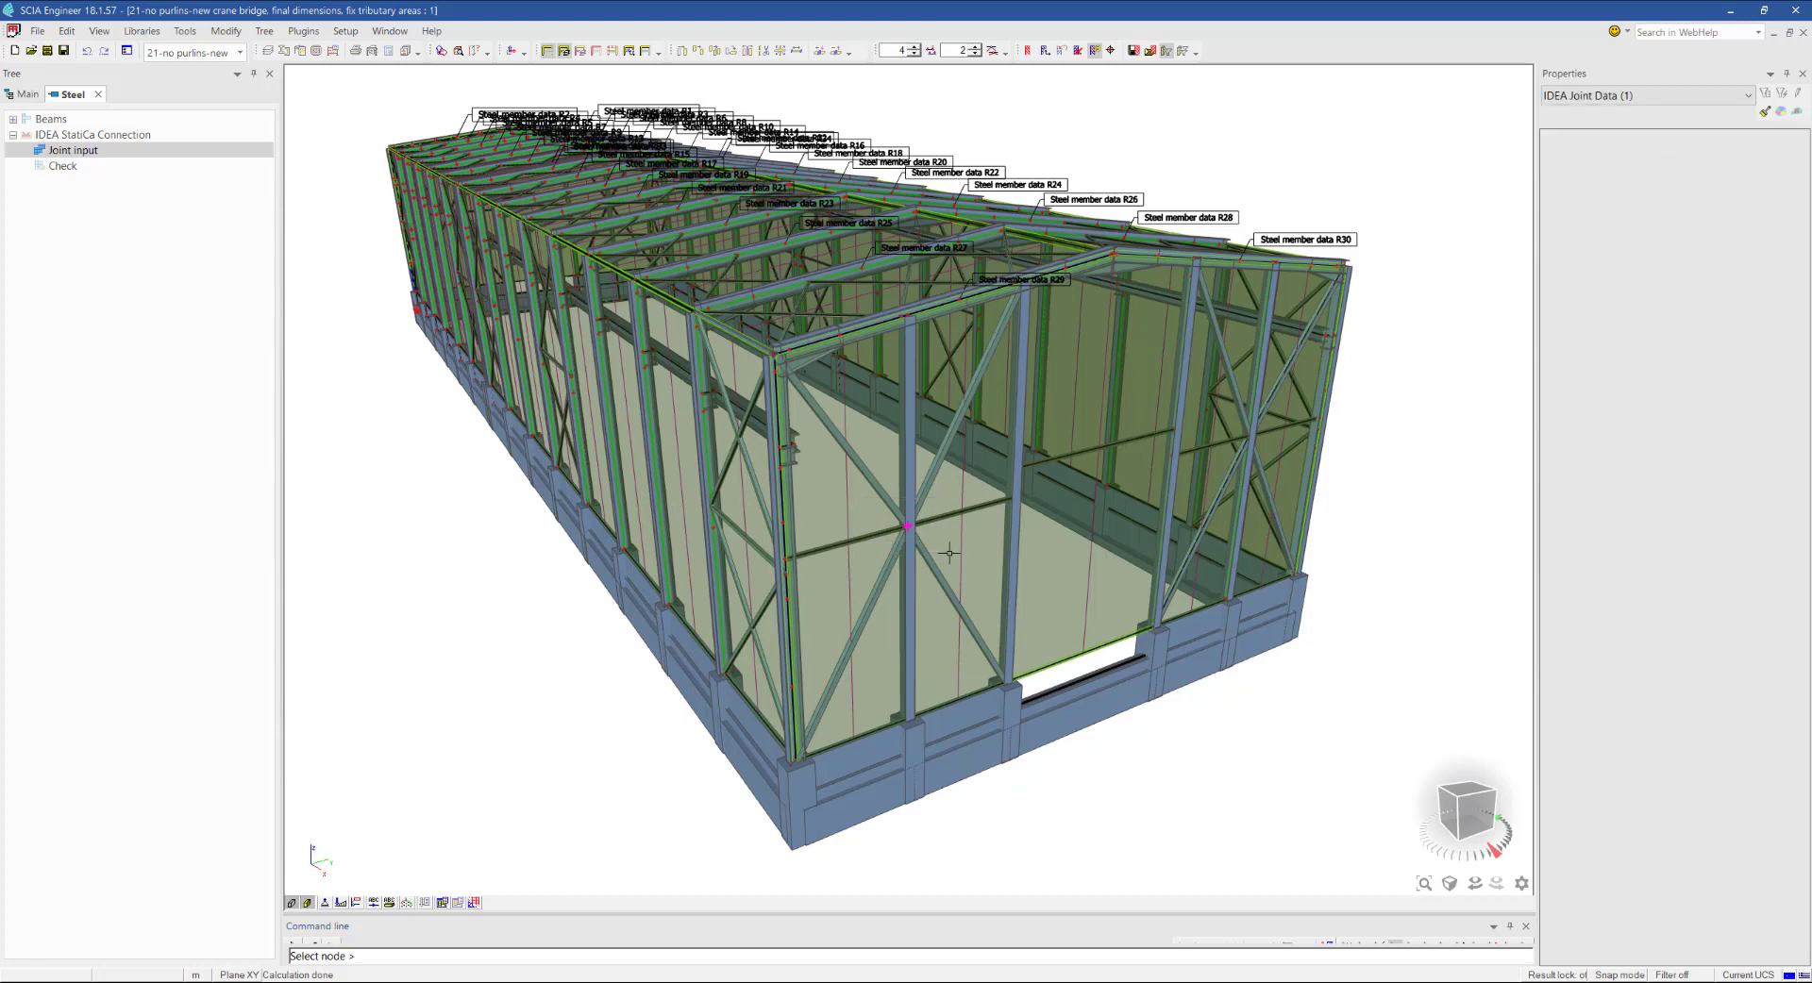
click(939, 533)
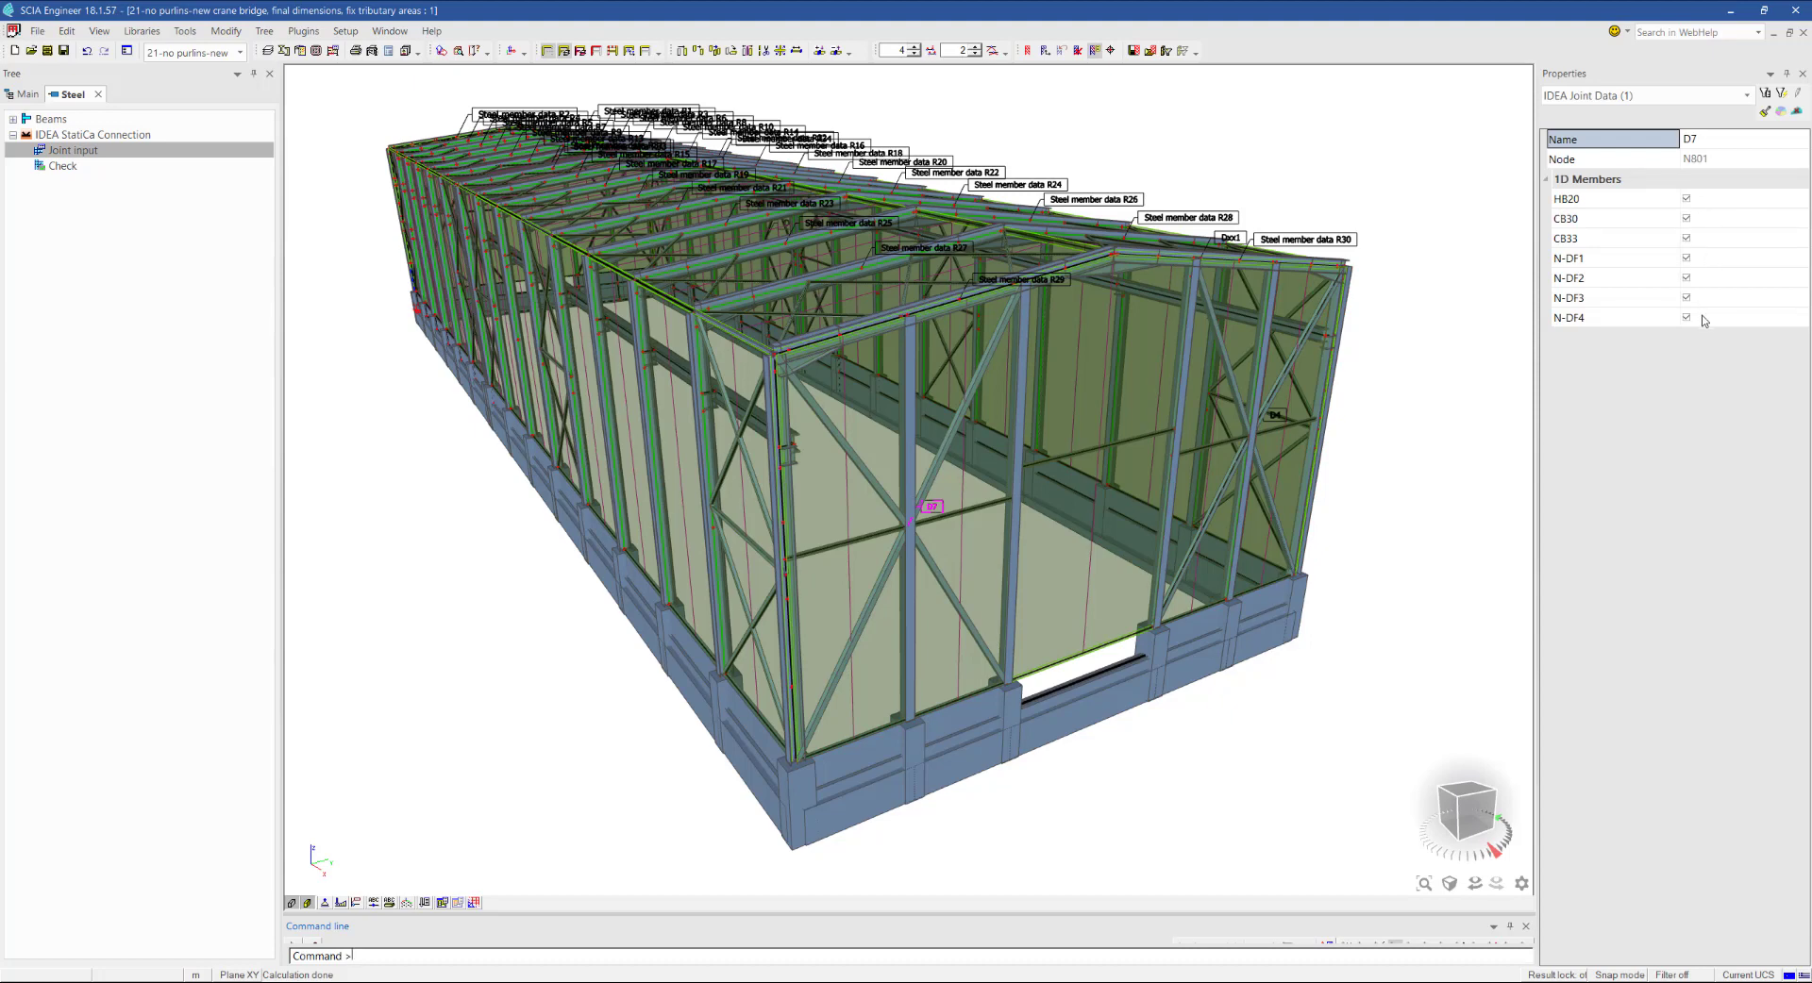
Export the new gable column joint to IDEA StatiCa Connection using result classes with class D6
click(66, 170)
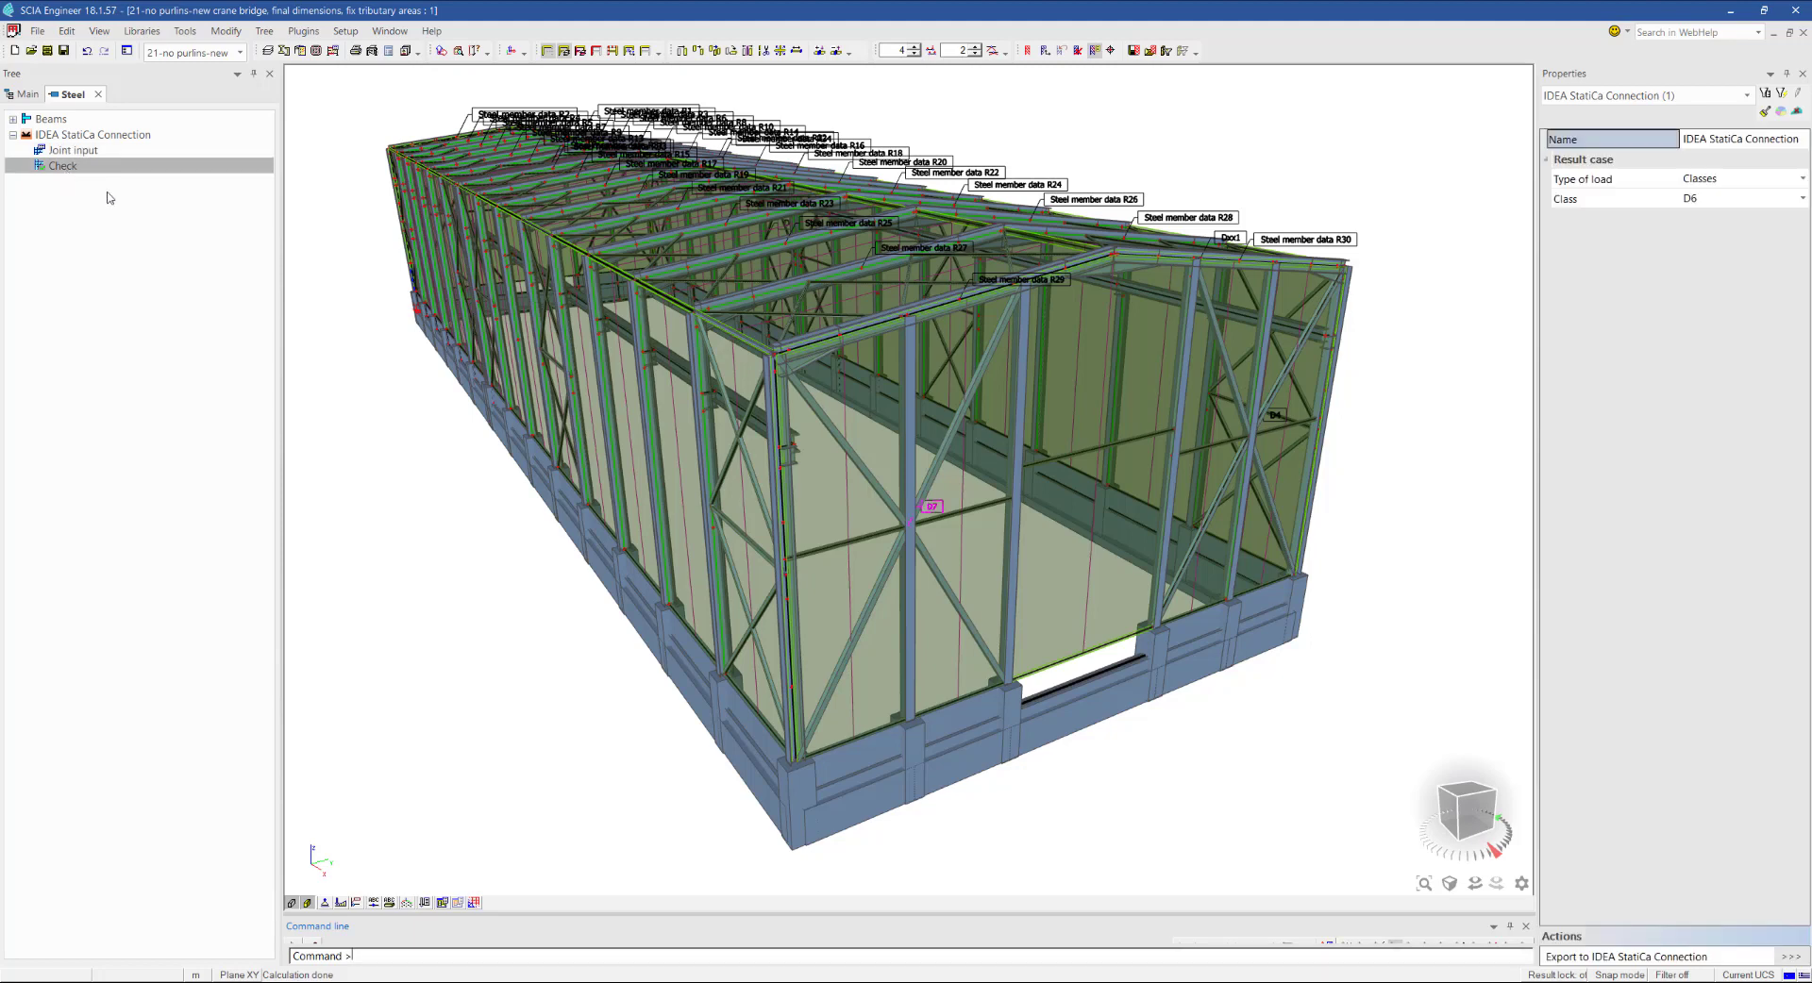
click(1706, 182)
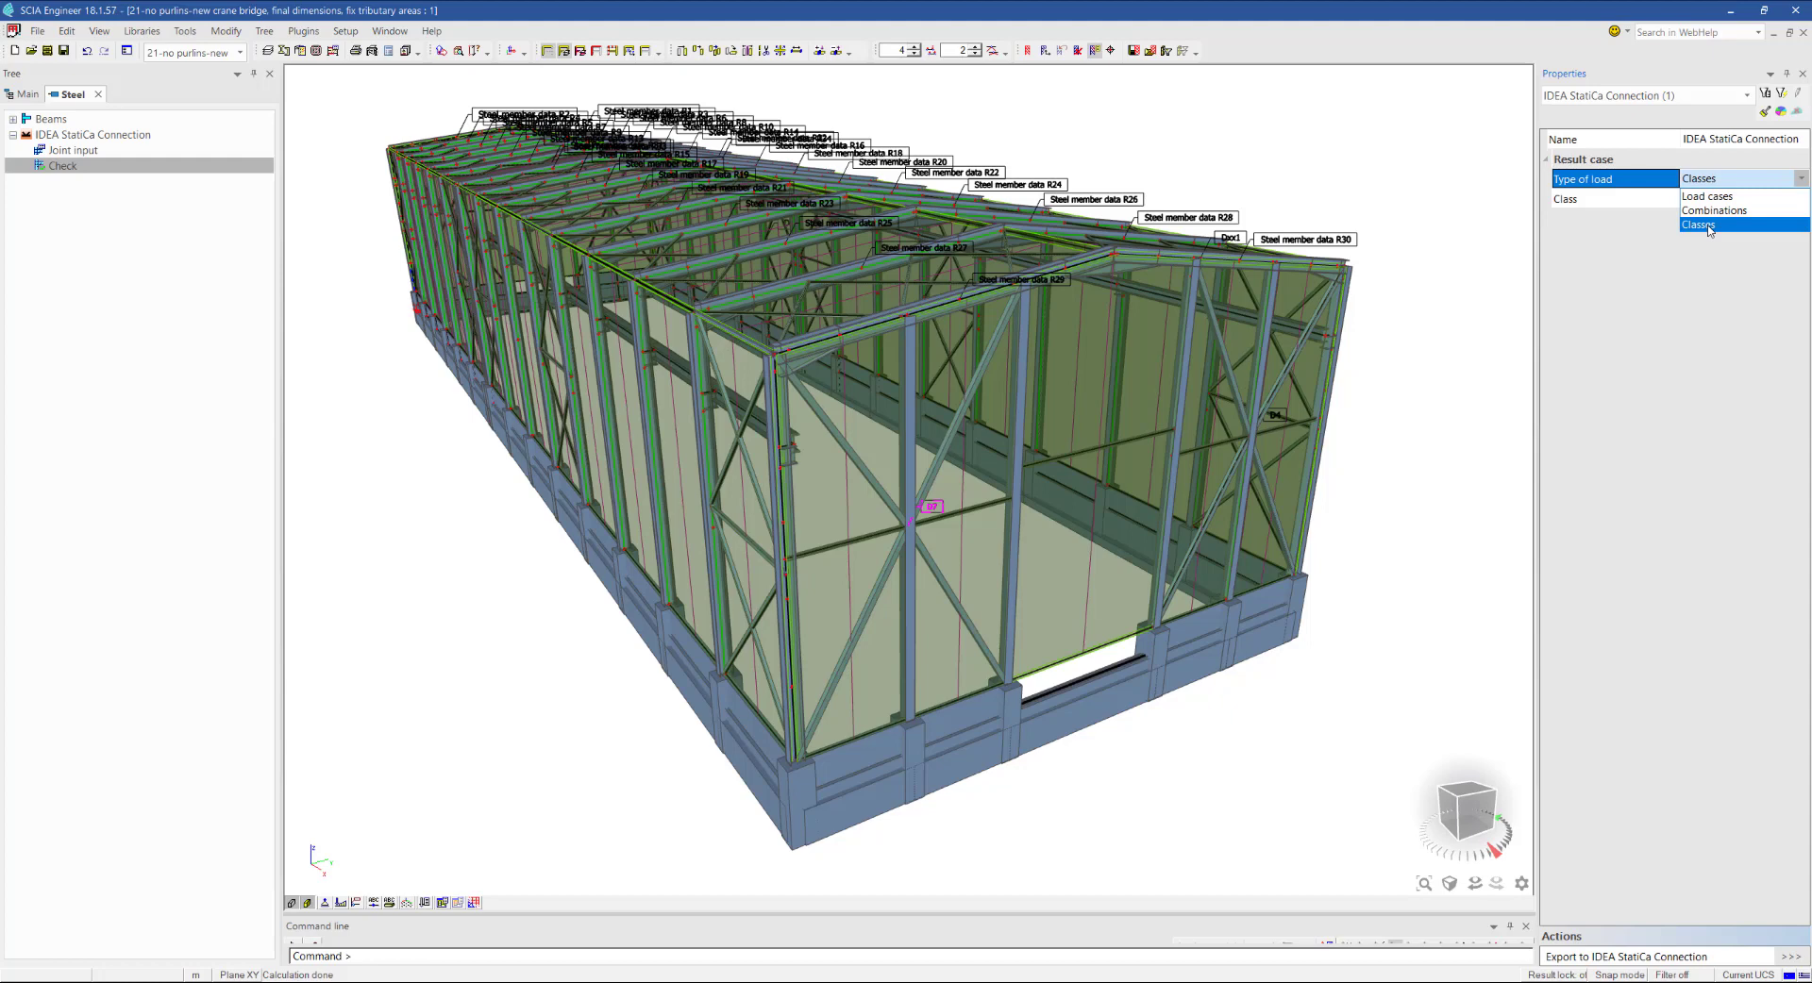
click(1708, 226)
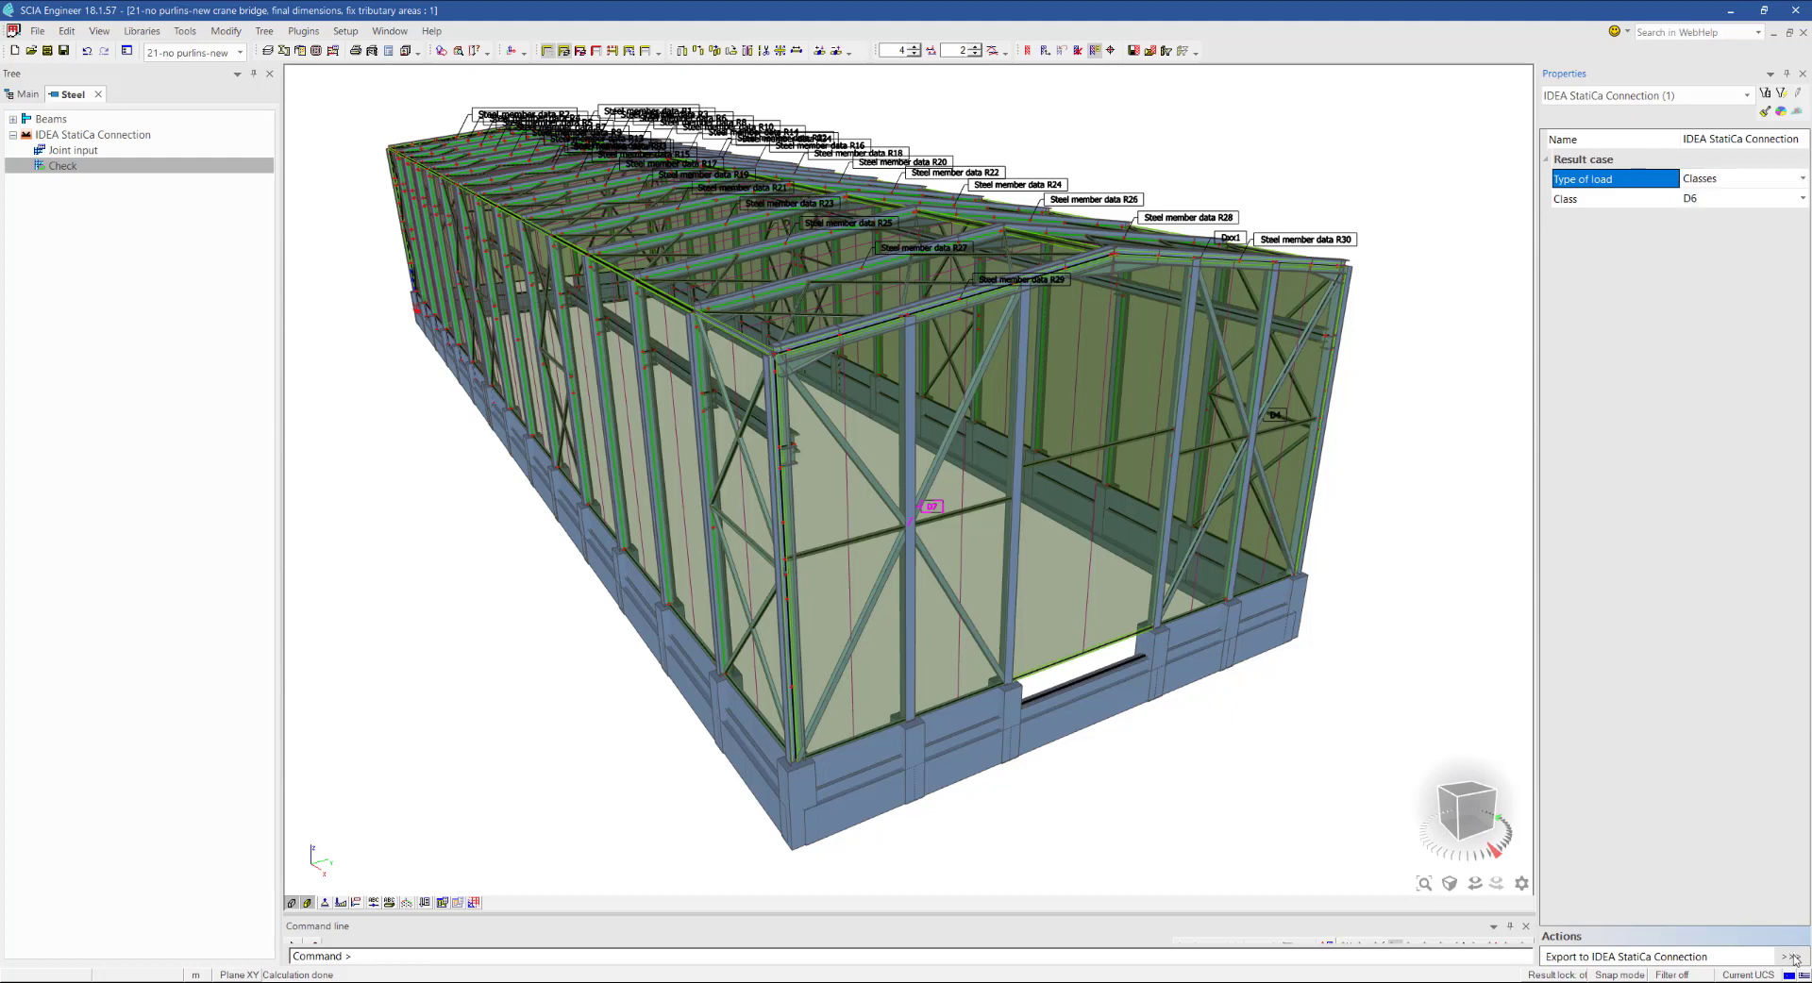
click(1763, 954)
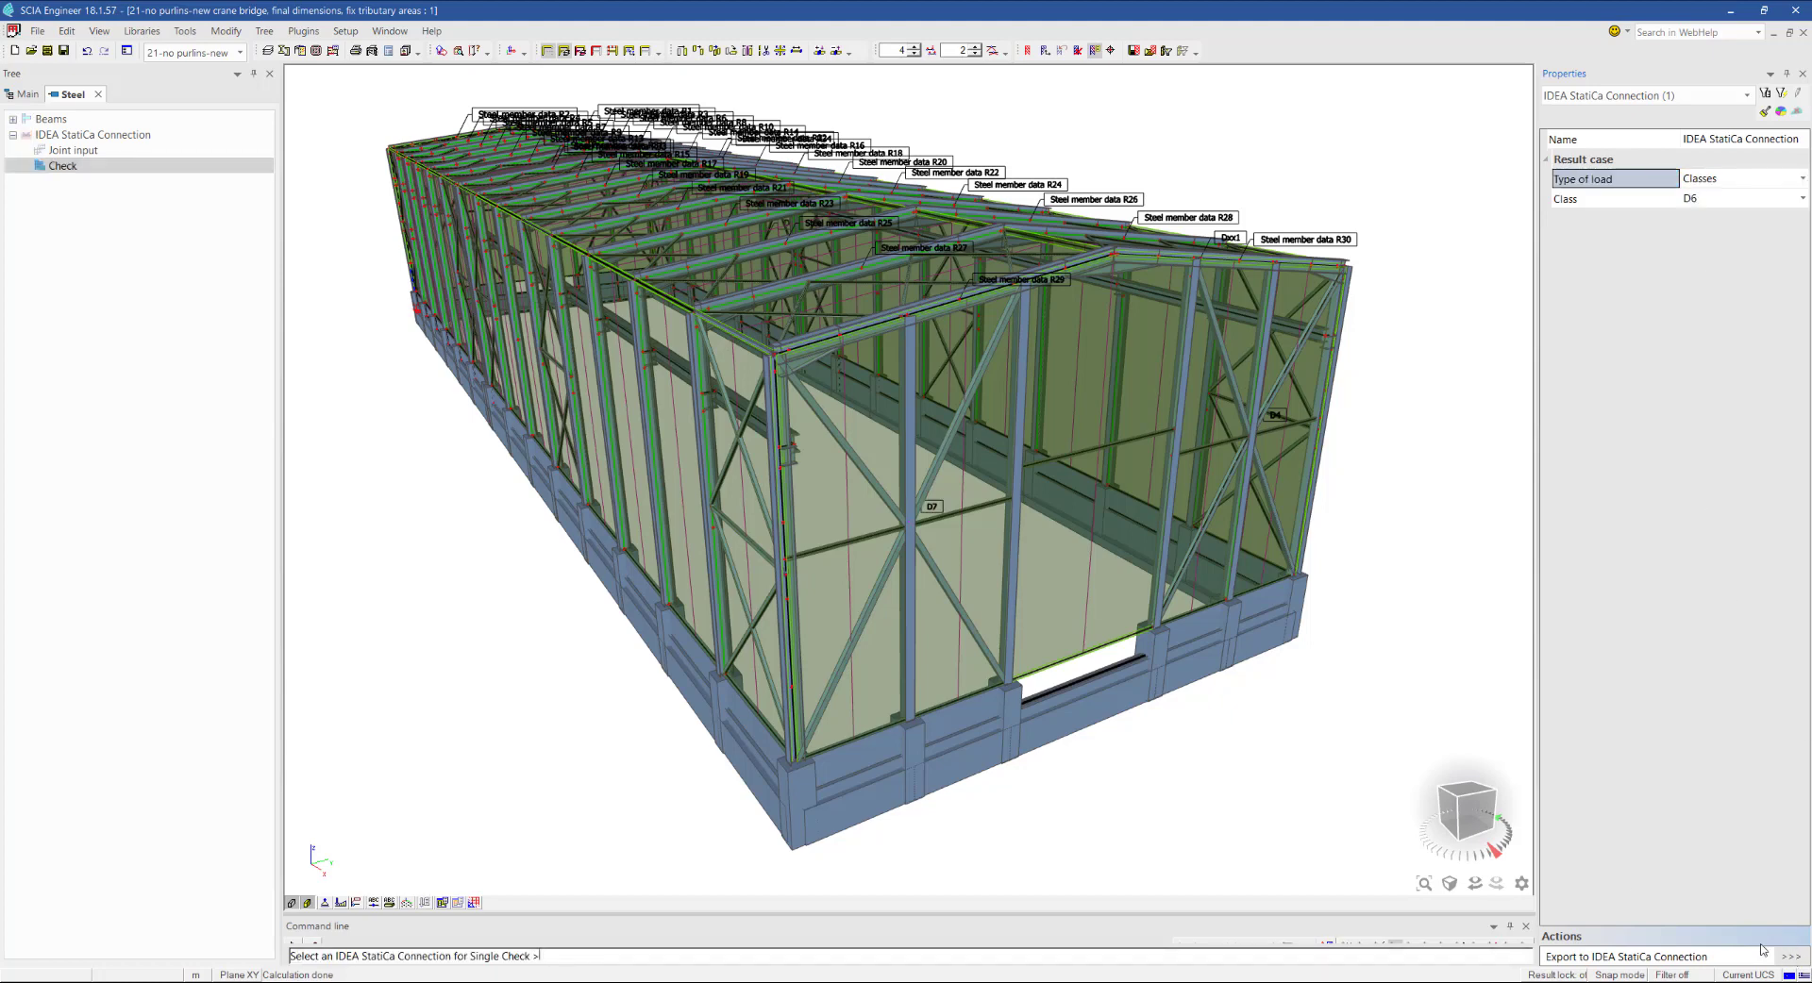
click(931, 516)
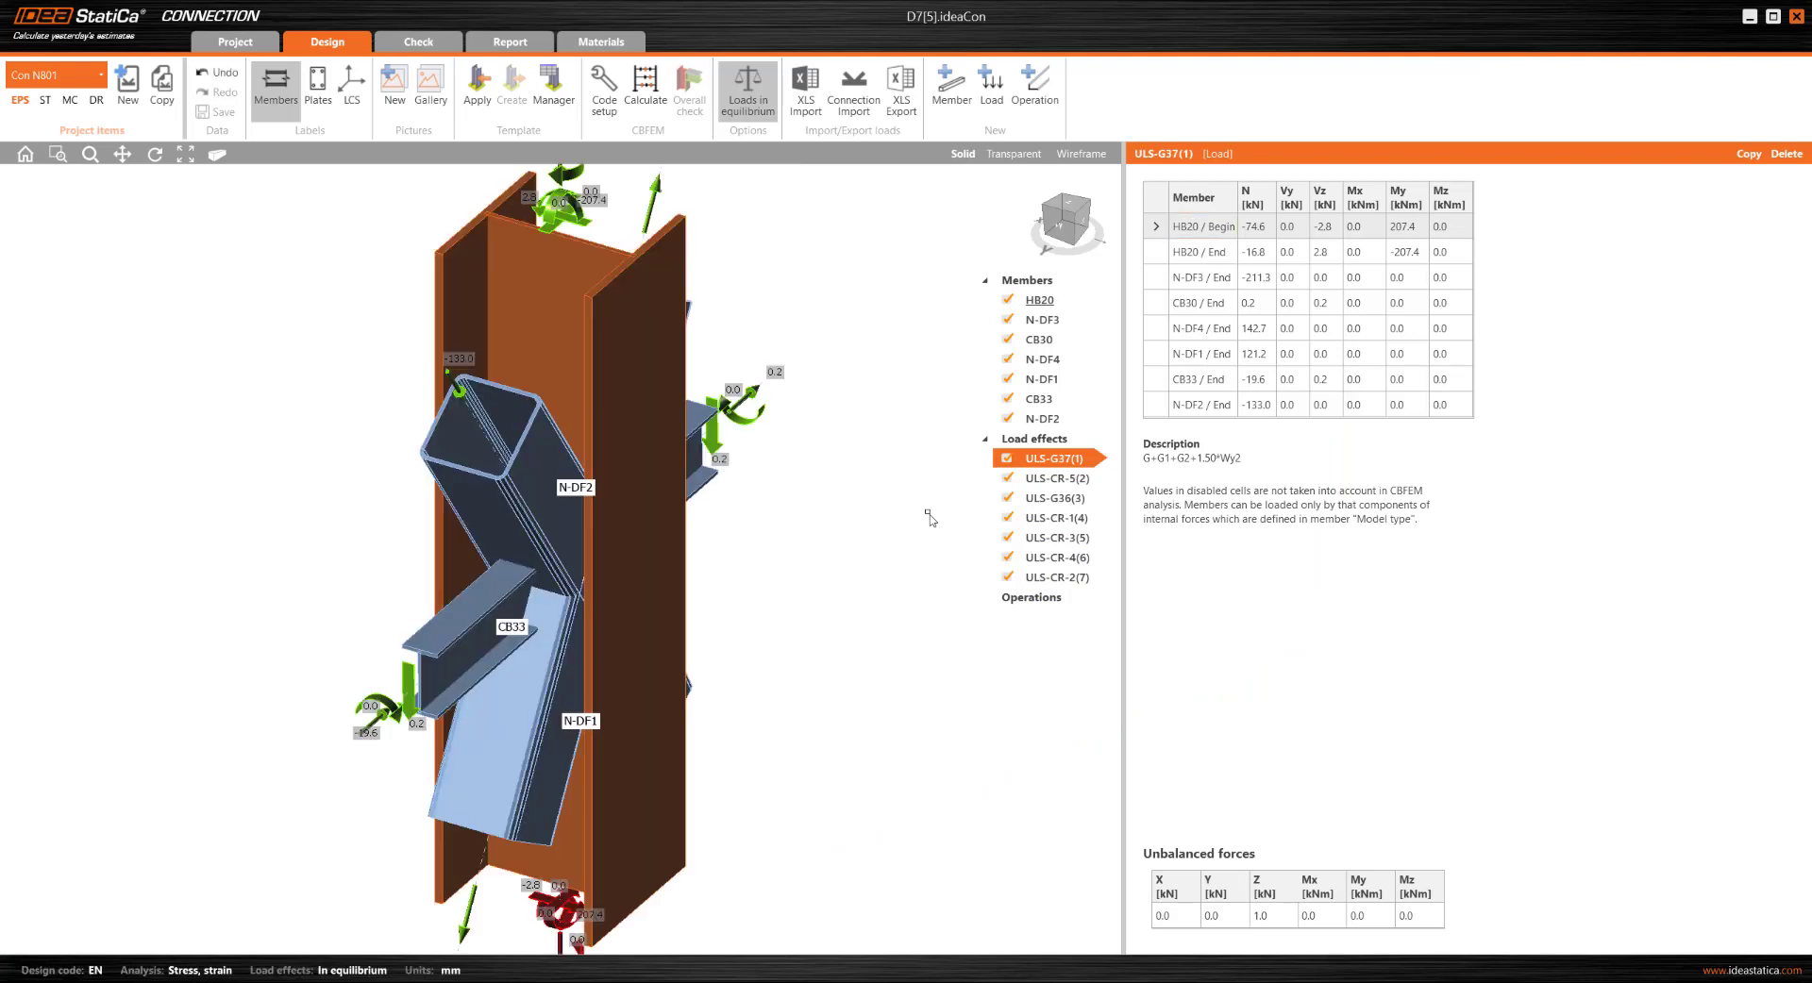
Review the member forces of the imported load effects from ULS-CR-5(2) through ULS-CR-2(7)
click(1046, 479)
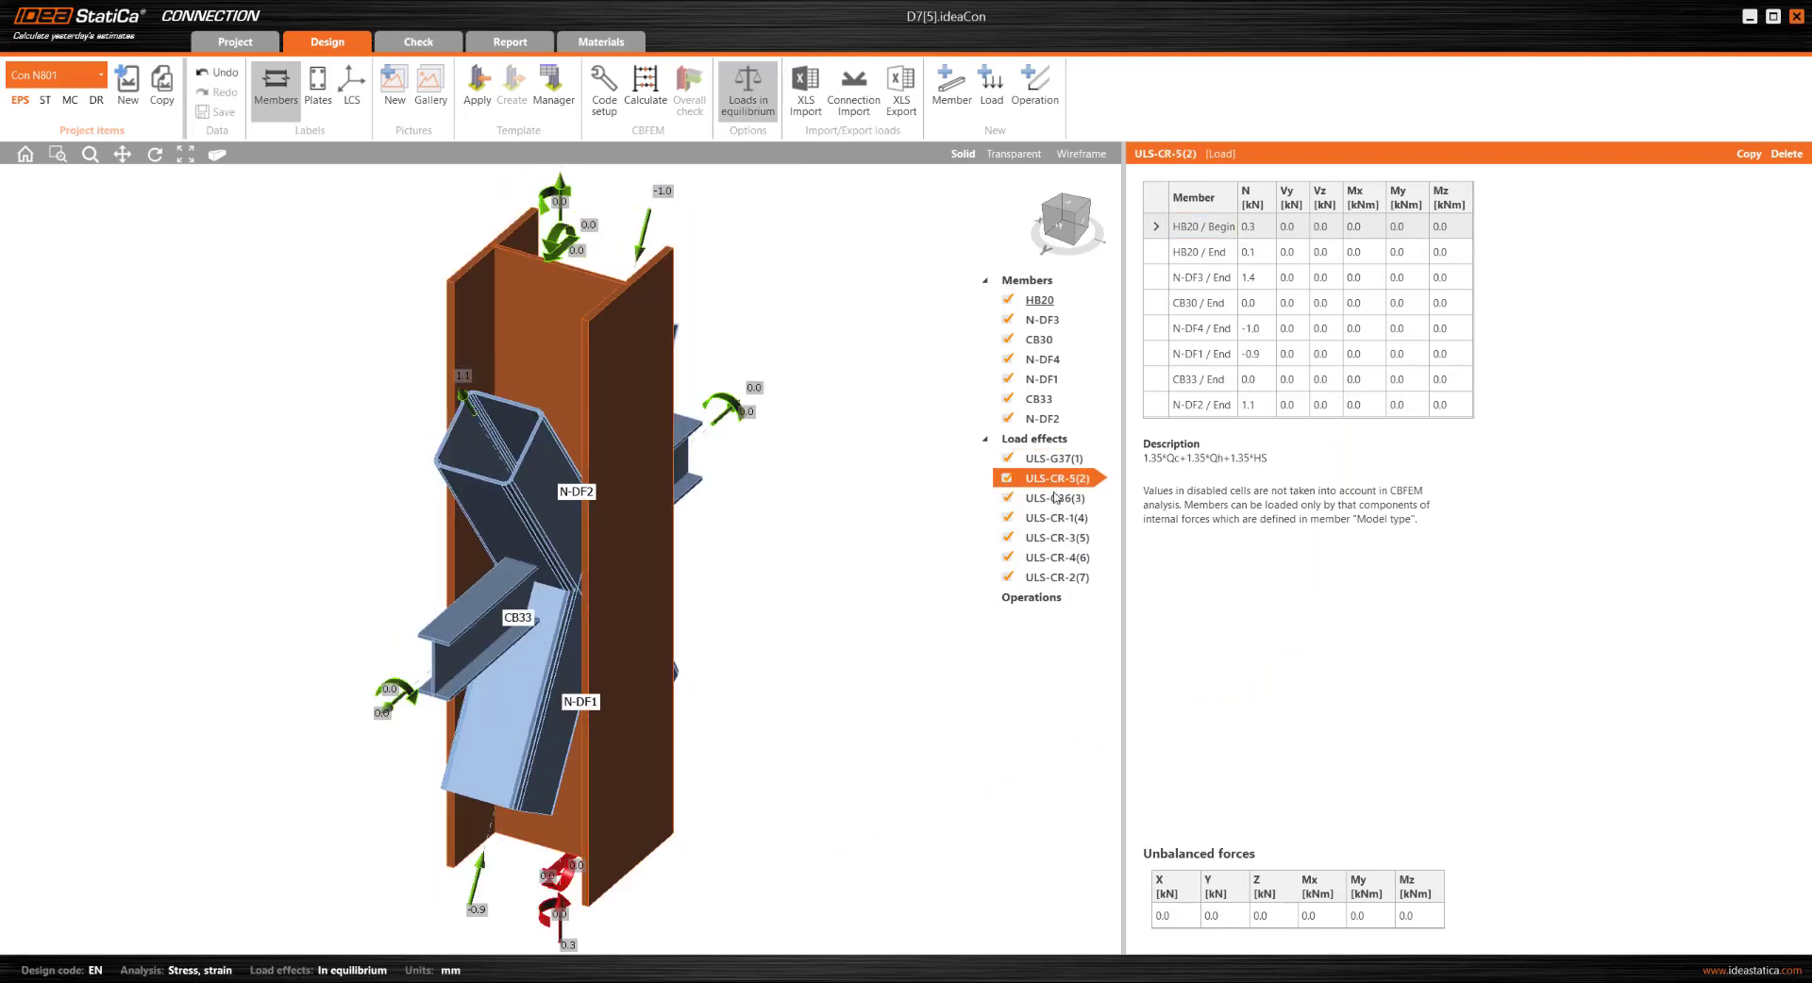
click(1056, 502)
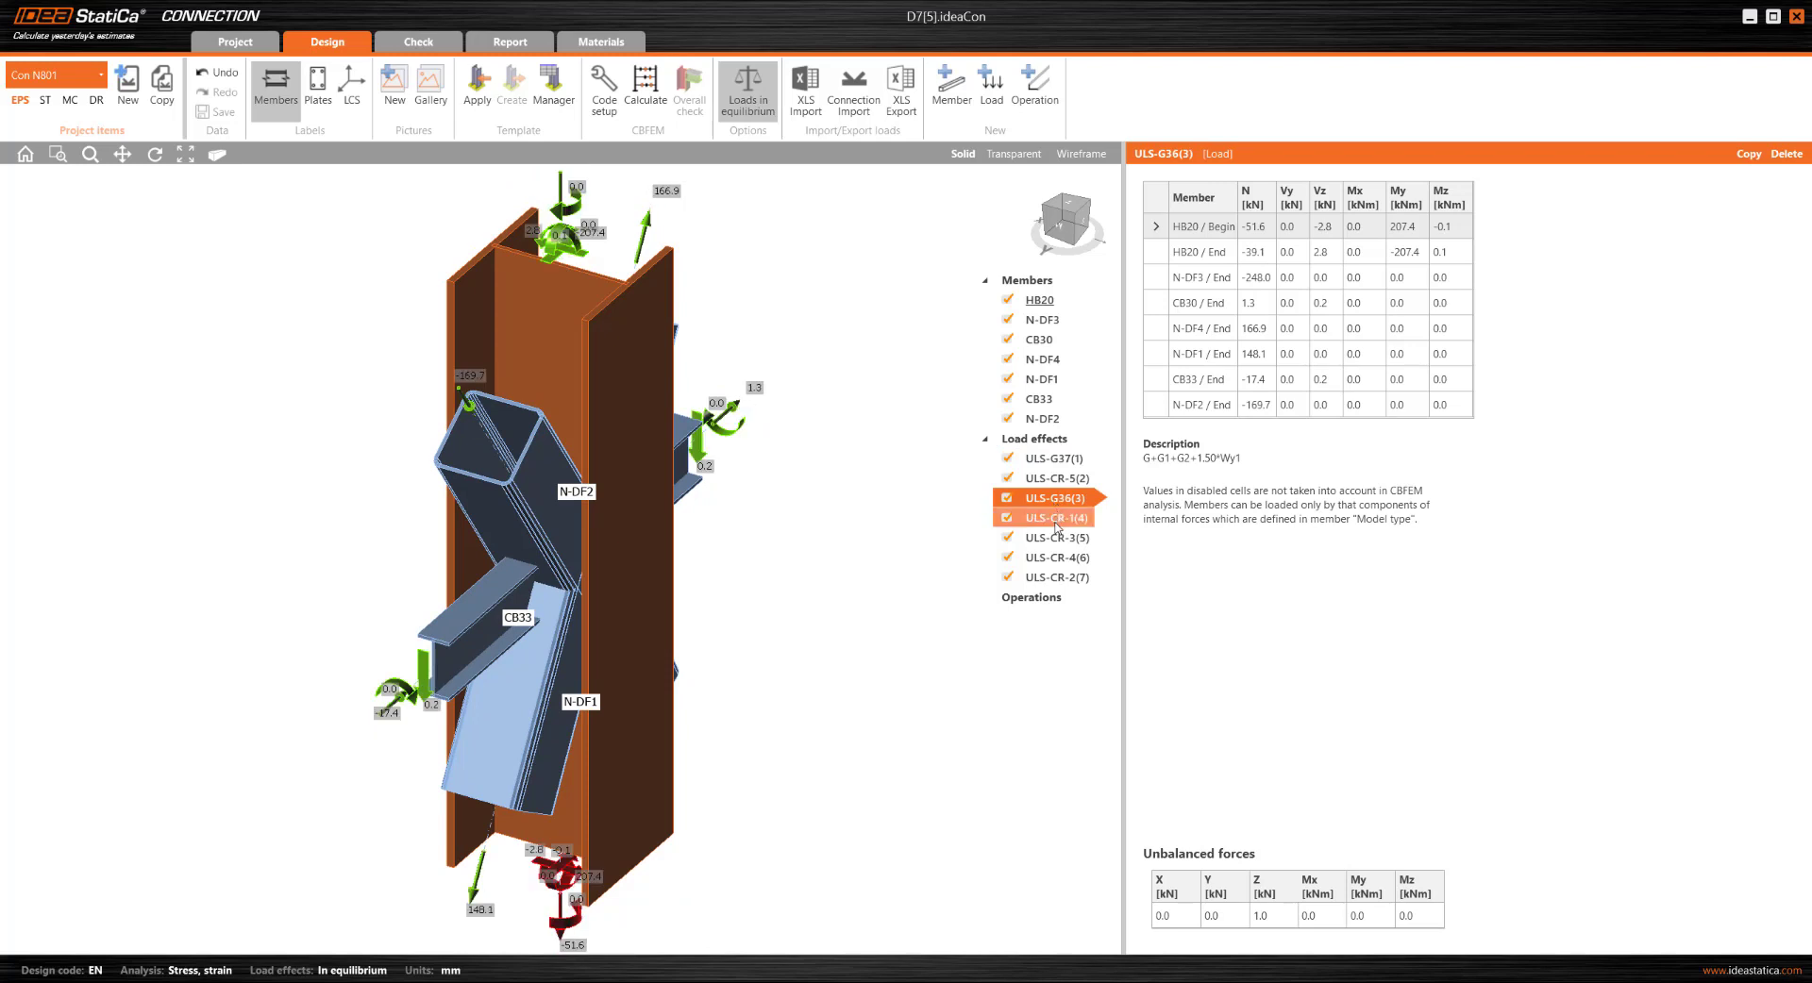
click(1055, 519)
click(1057, 539)
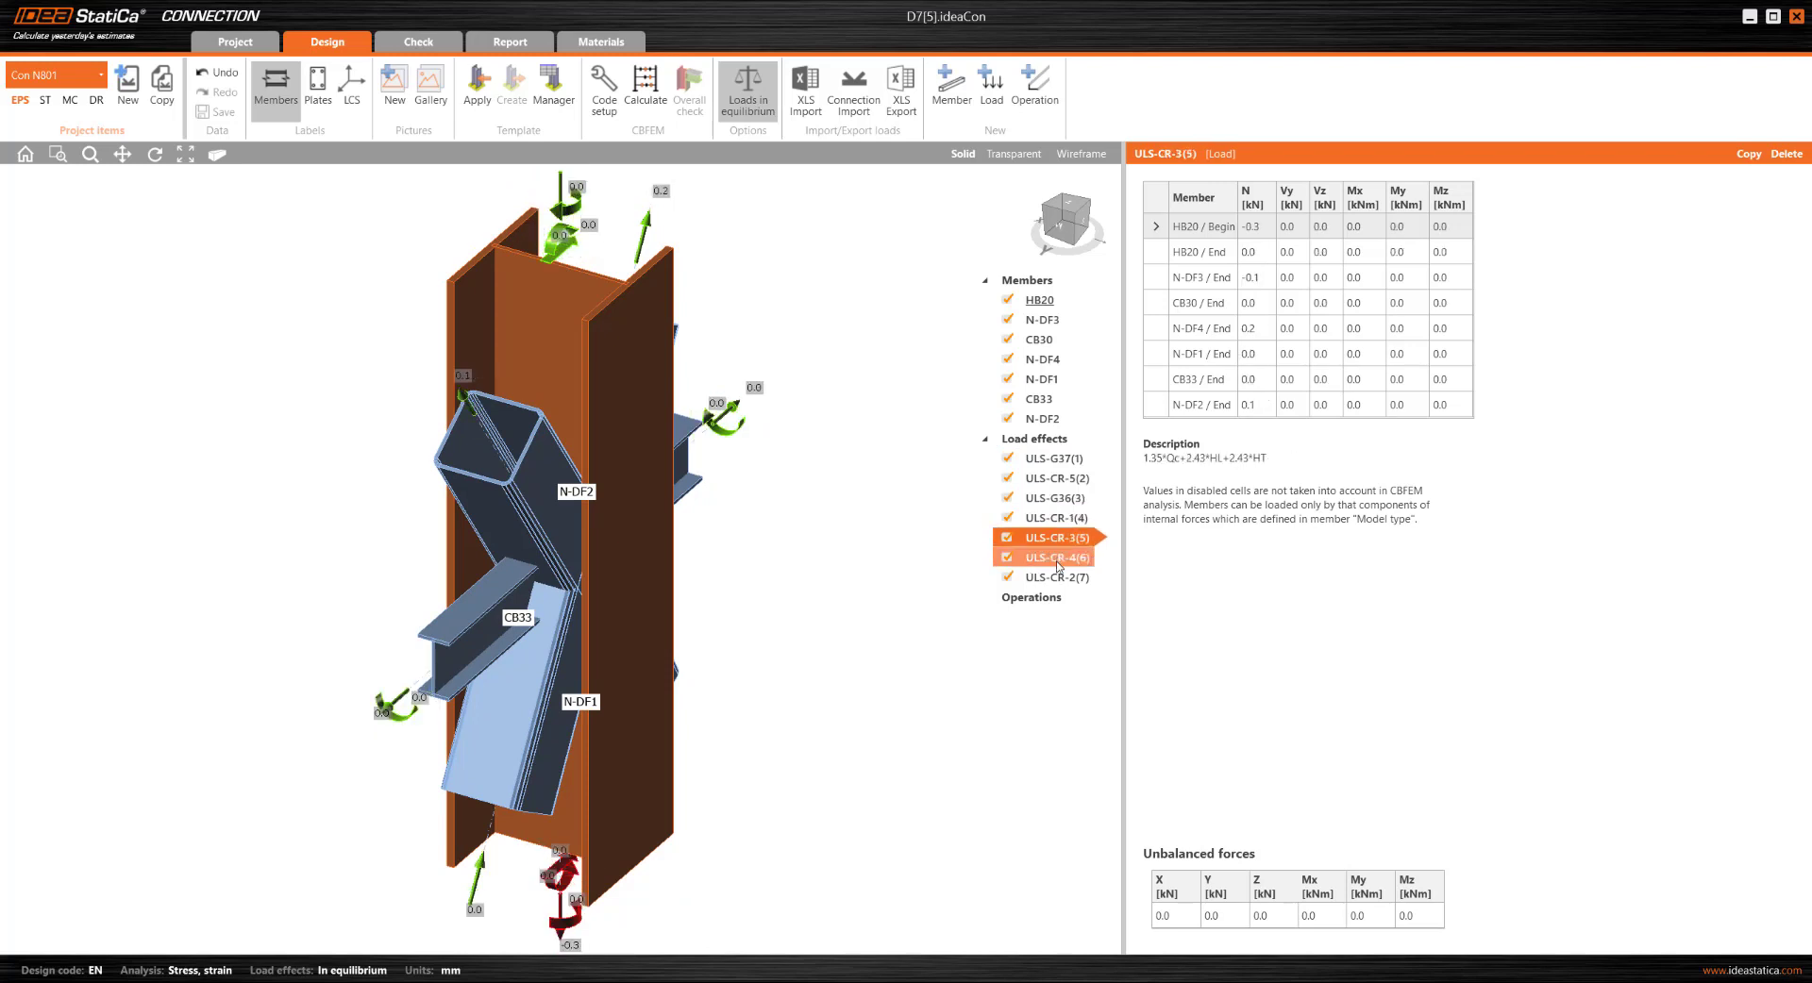
click(1059, 567)
click(1060, 581)
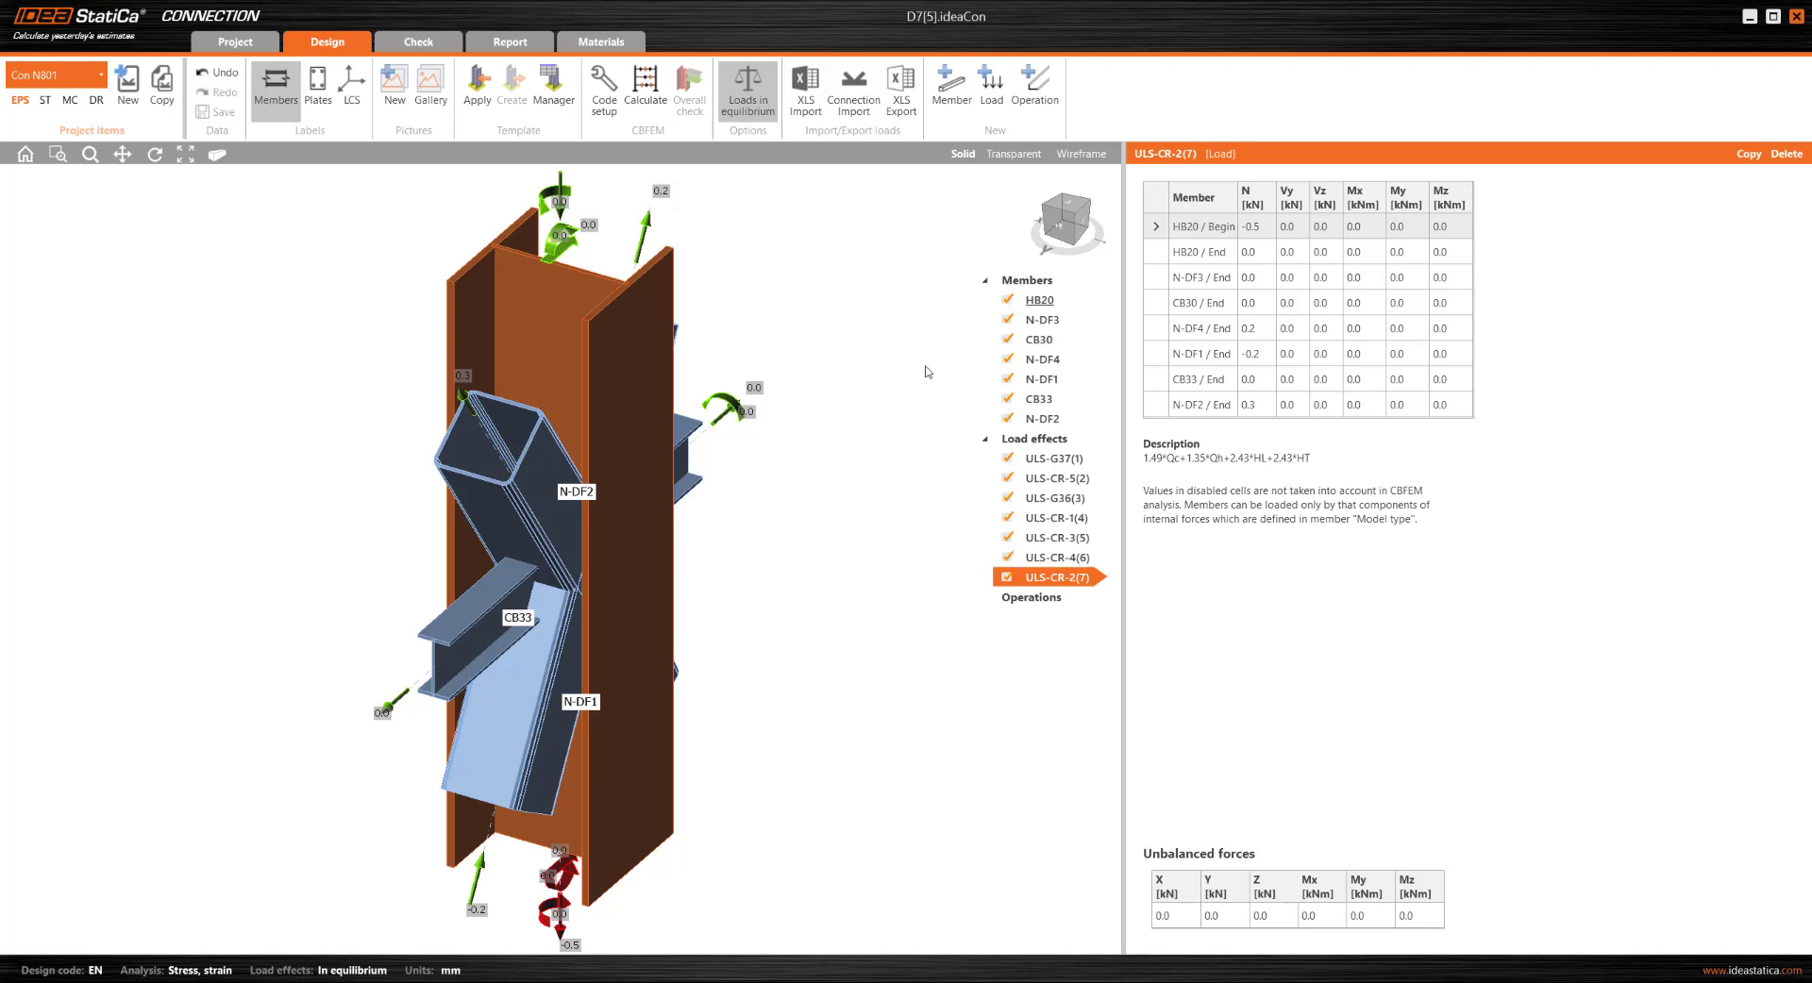
Add a shifted endplate operation with M20 8.8 bolts and assign it to member CB33
click(1035, 92)
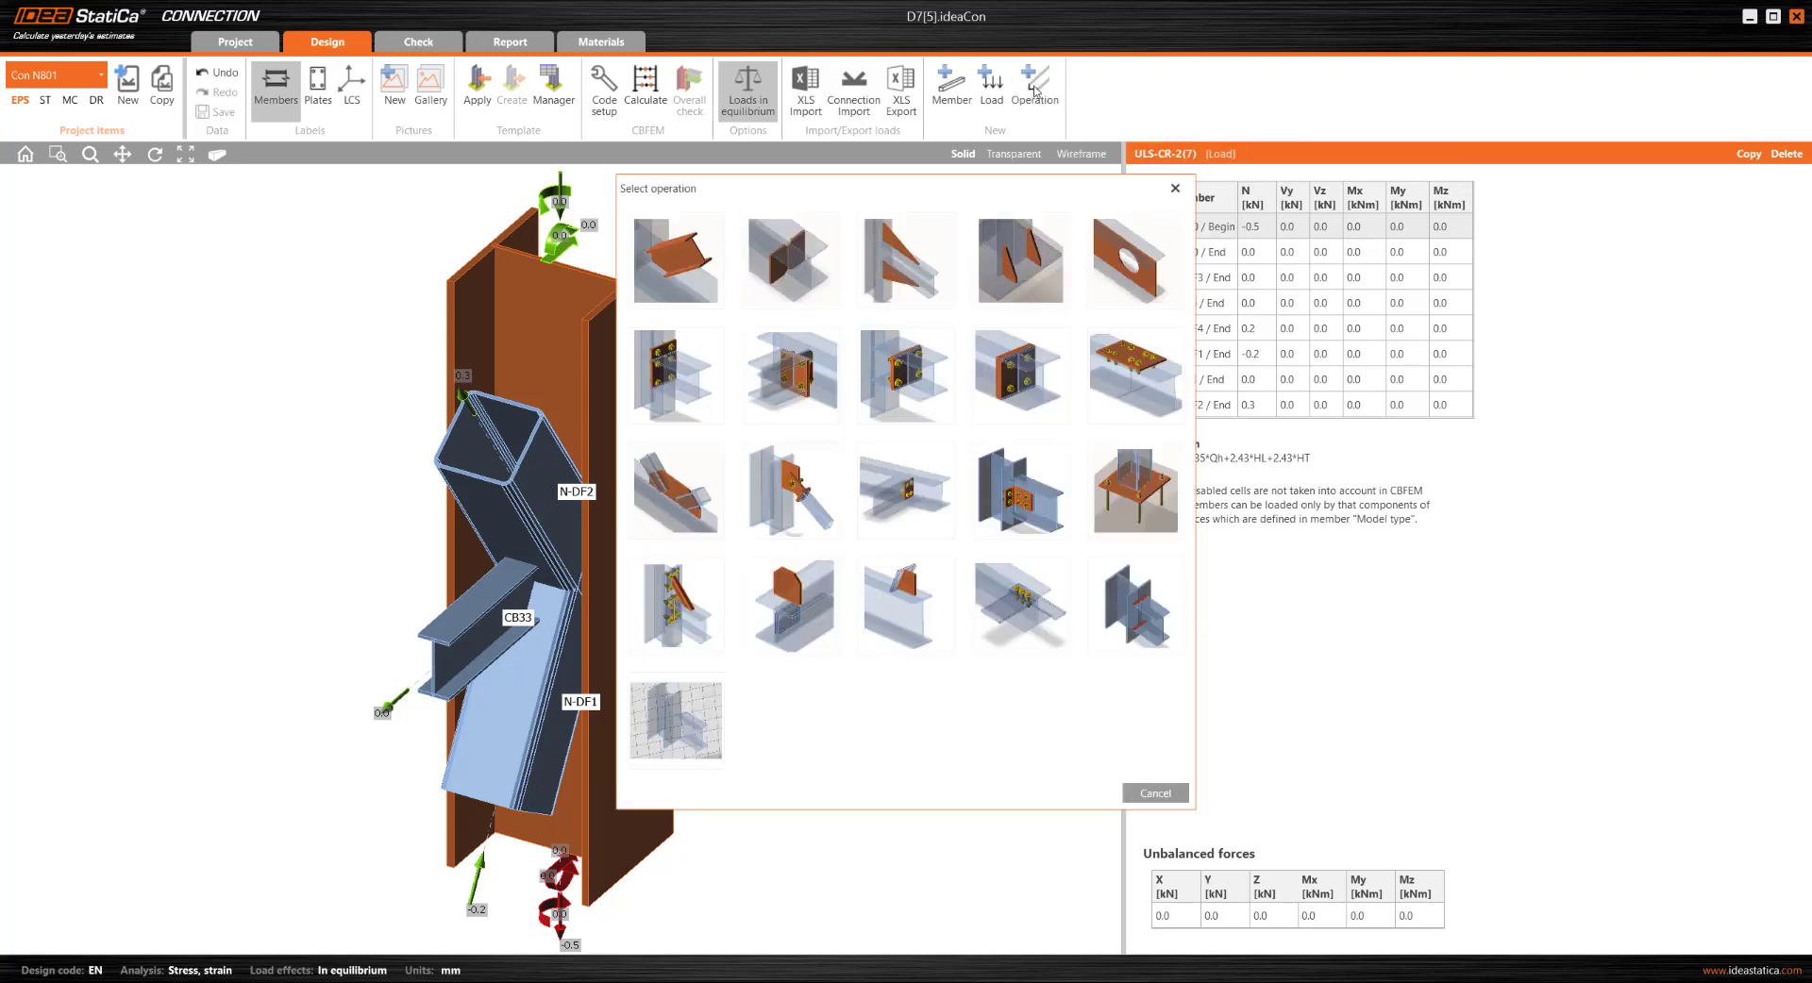
click(807, 378)
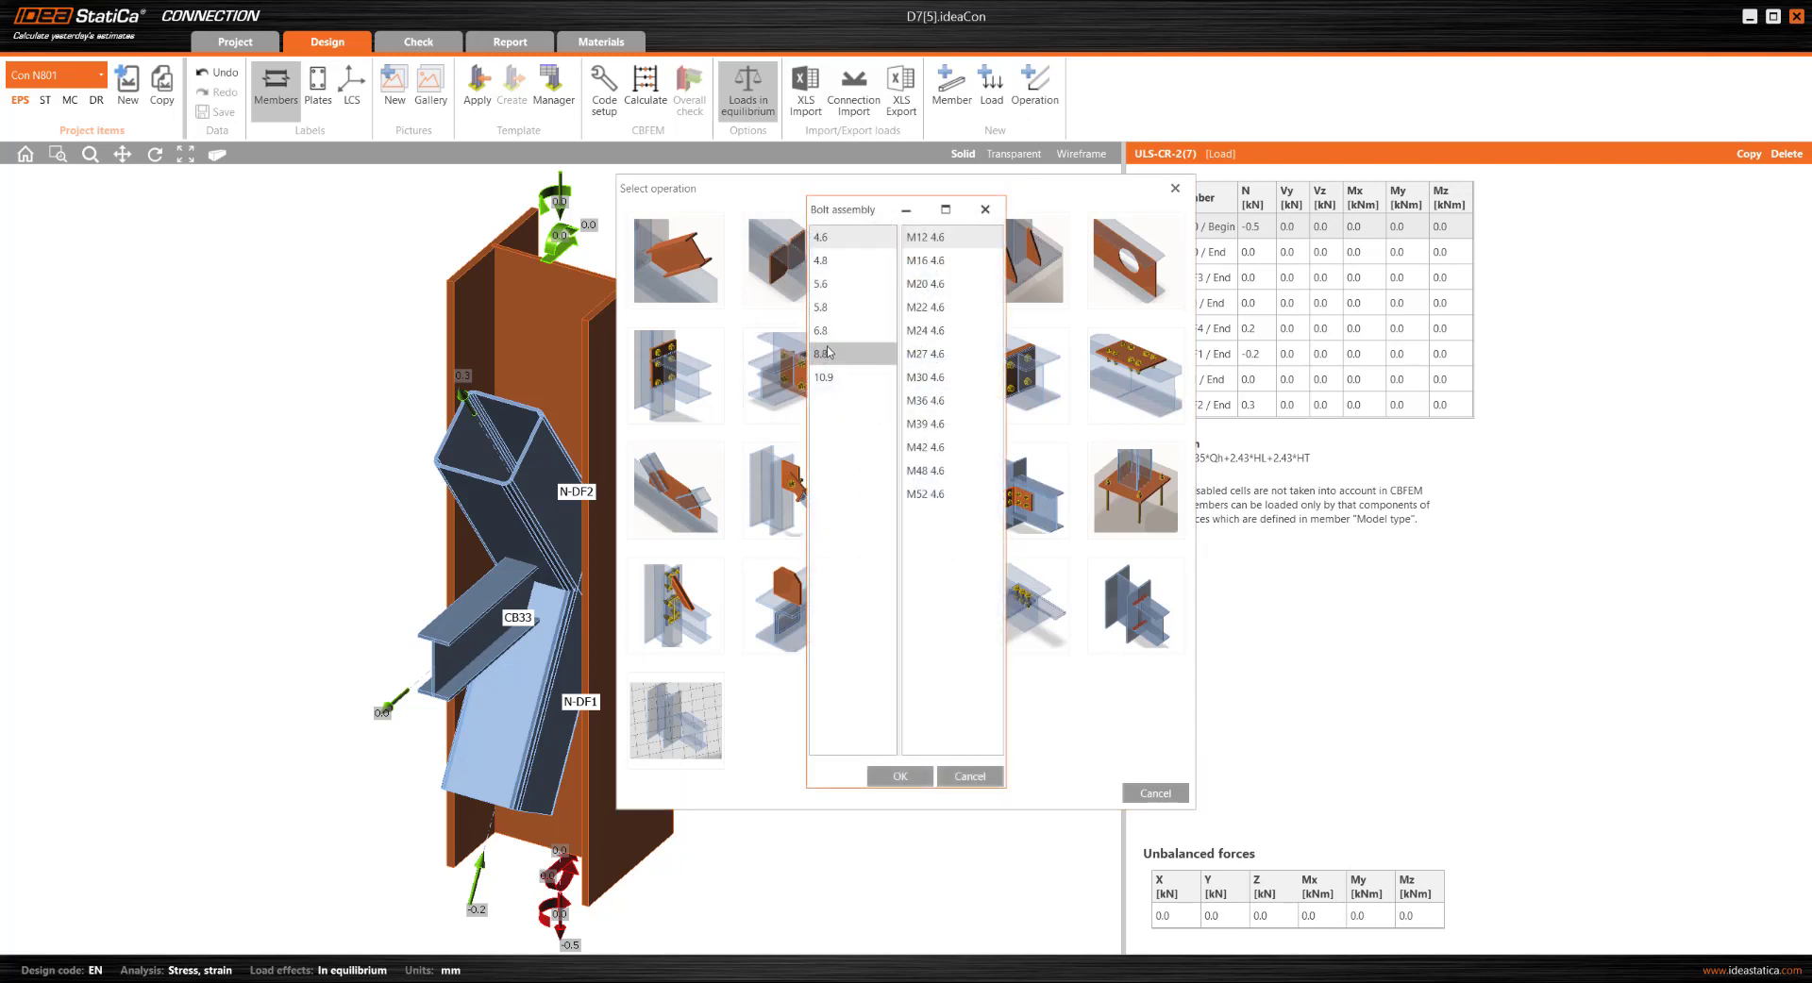
click(831, 355)
click(935, 285)
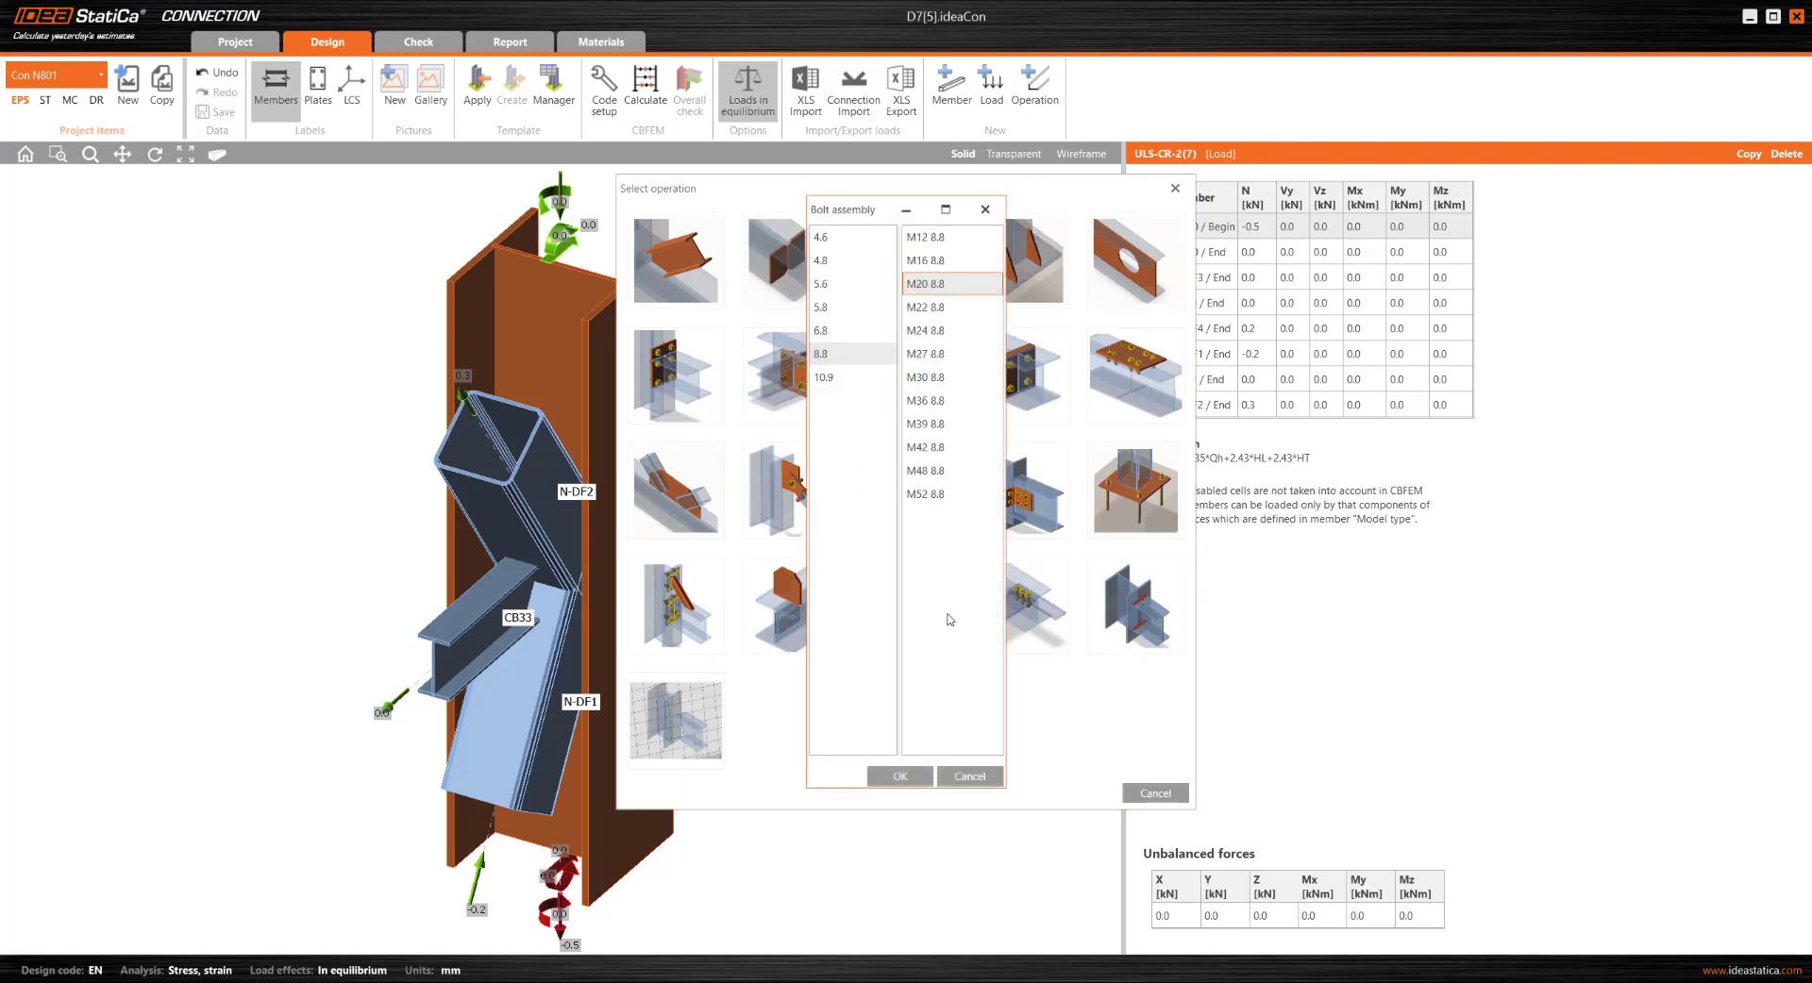
click(901, 777)
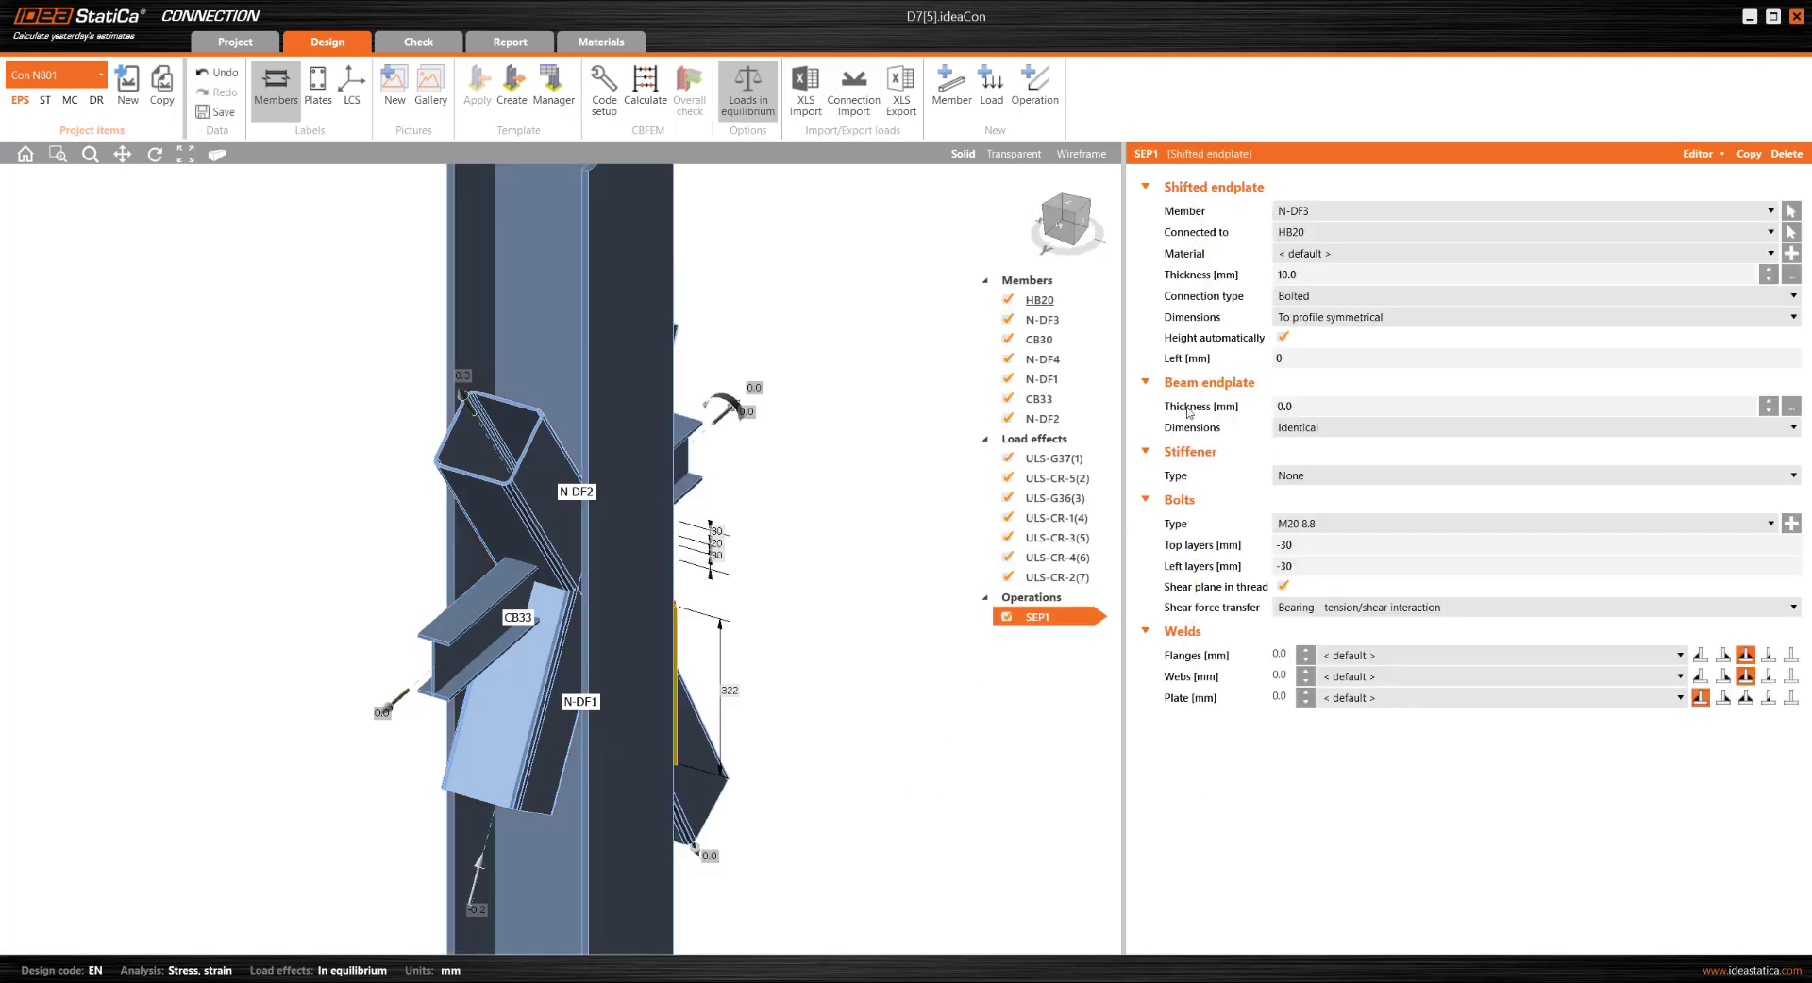
click(1303, 211)
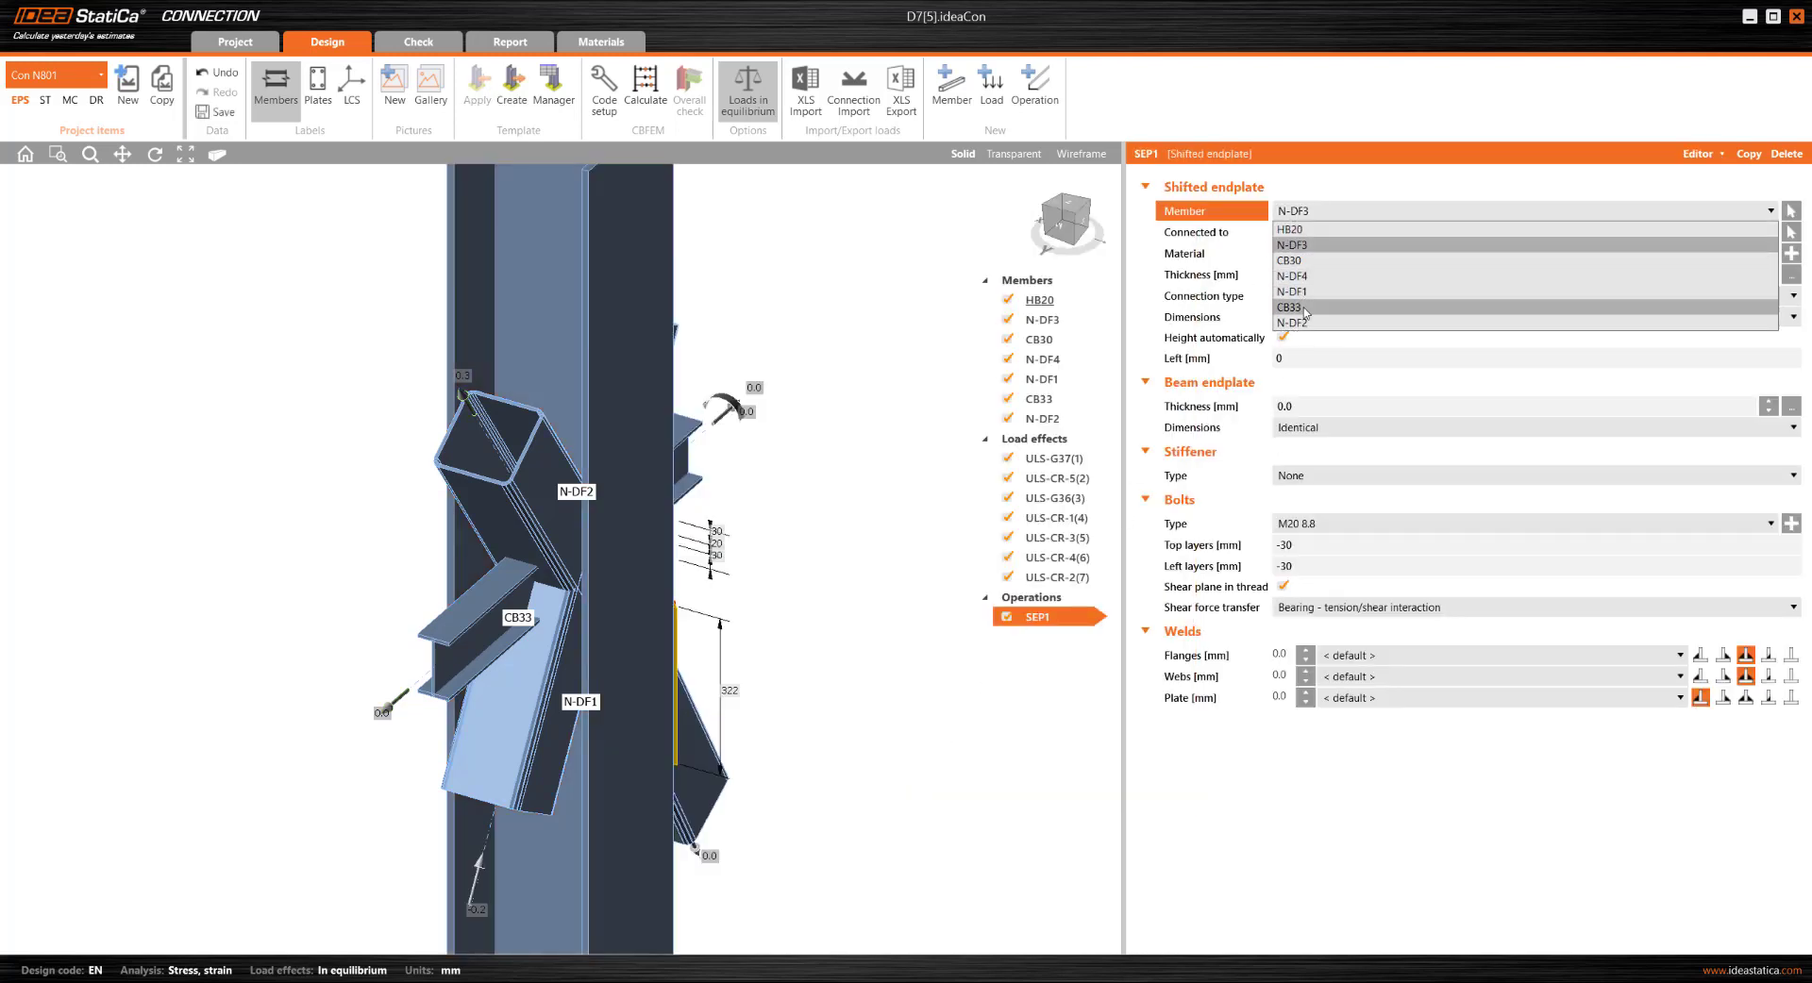
click(1305, 308)
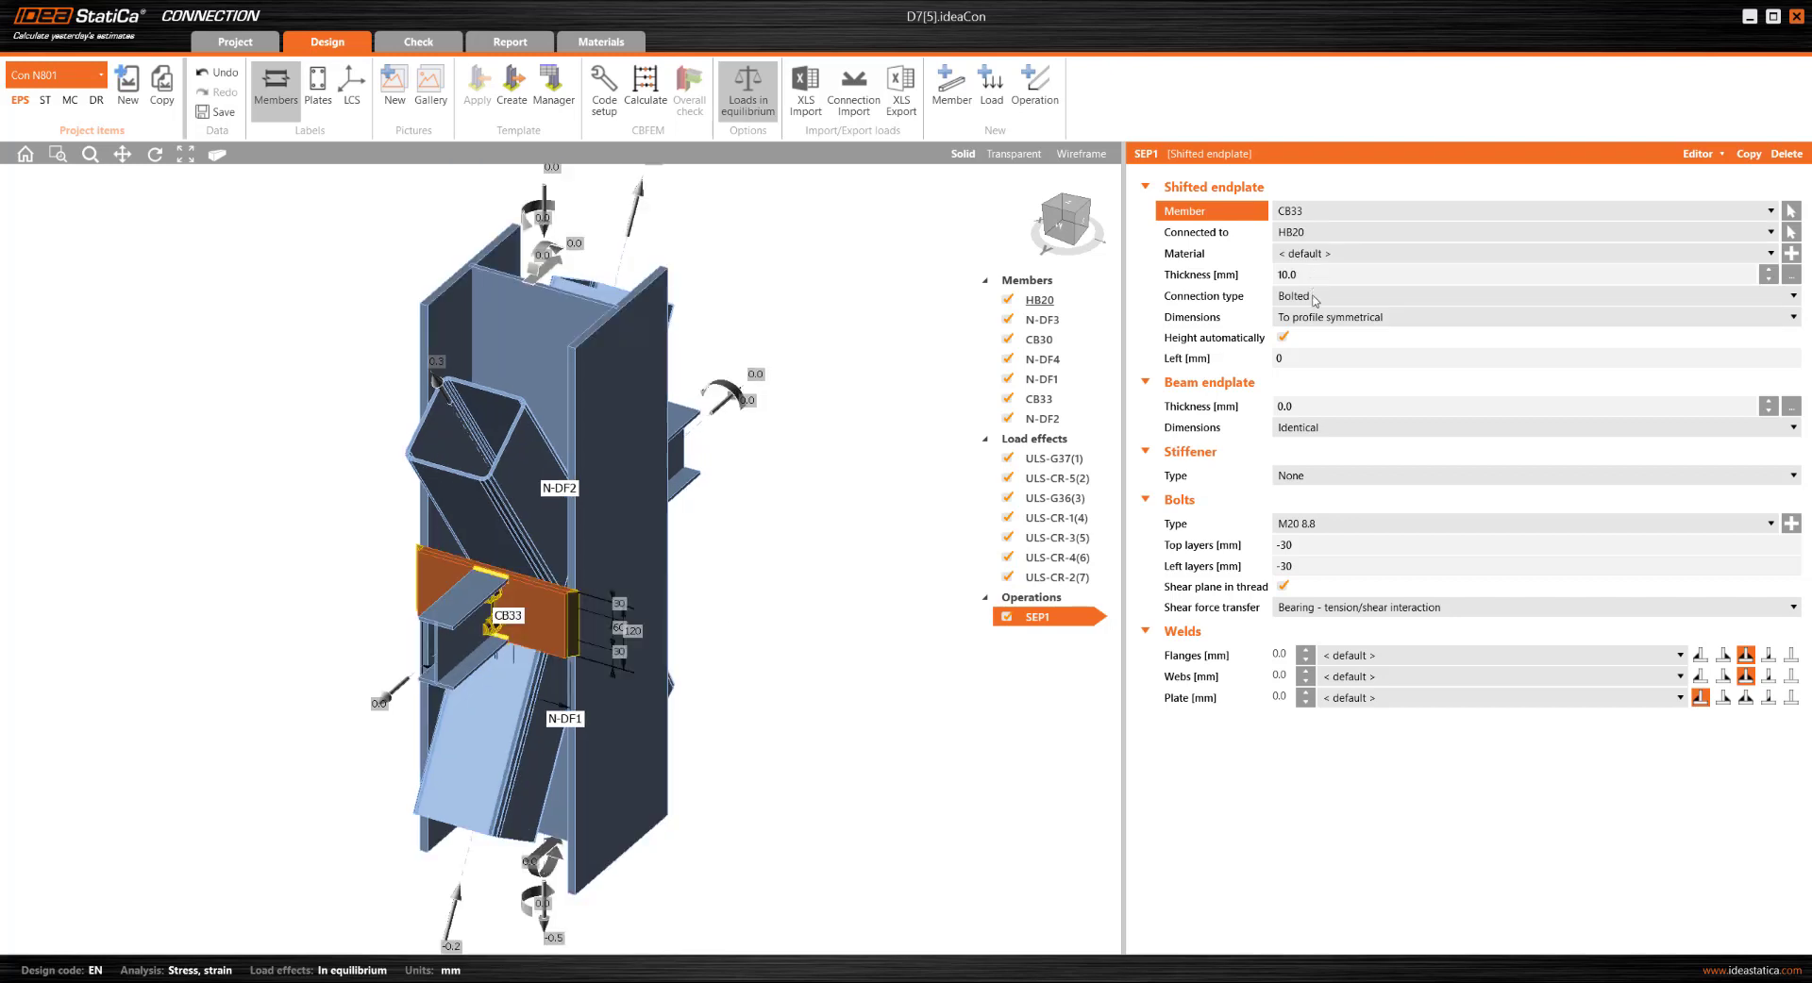
Set the shifted endplate's Left dimension to 400 mm so the plate extends behind the diagonals
click(1297, 359)
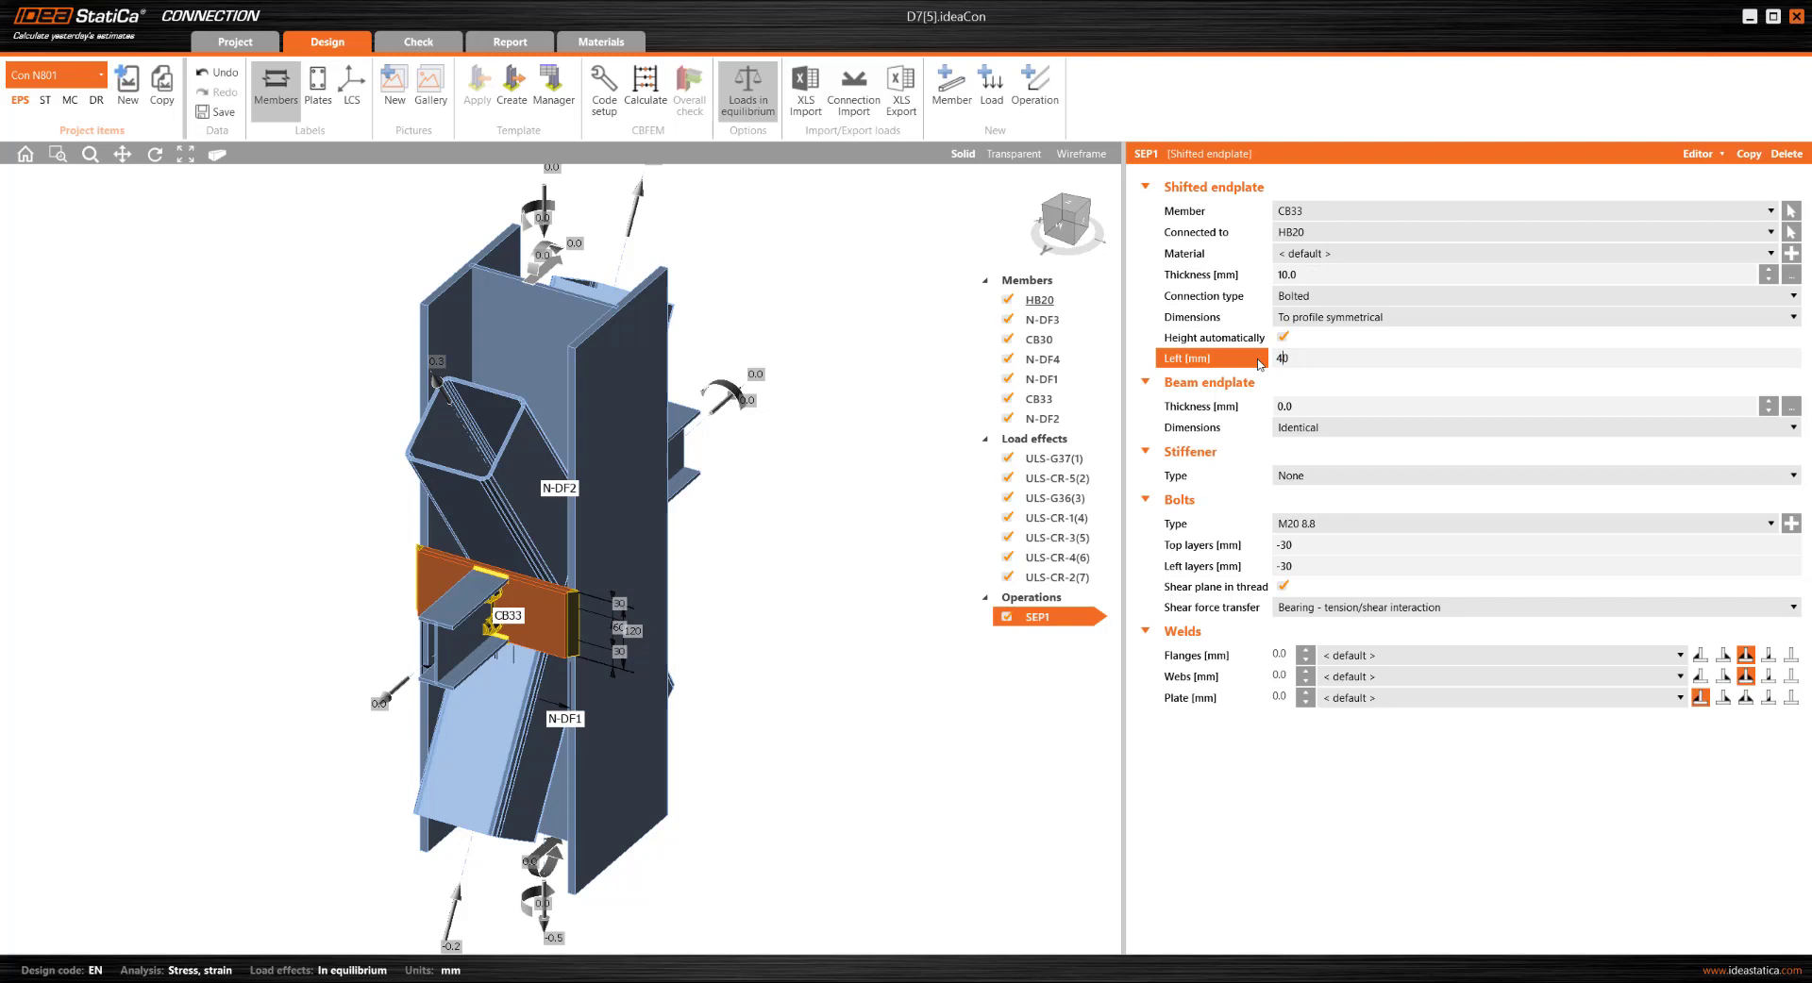
text(400)
key(Tab)
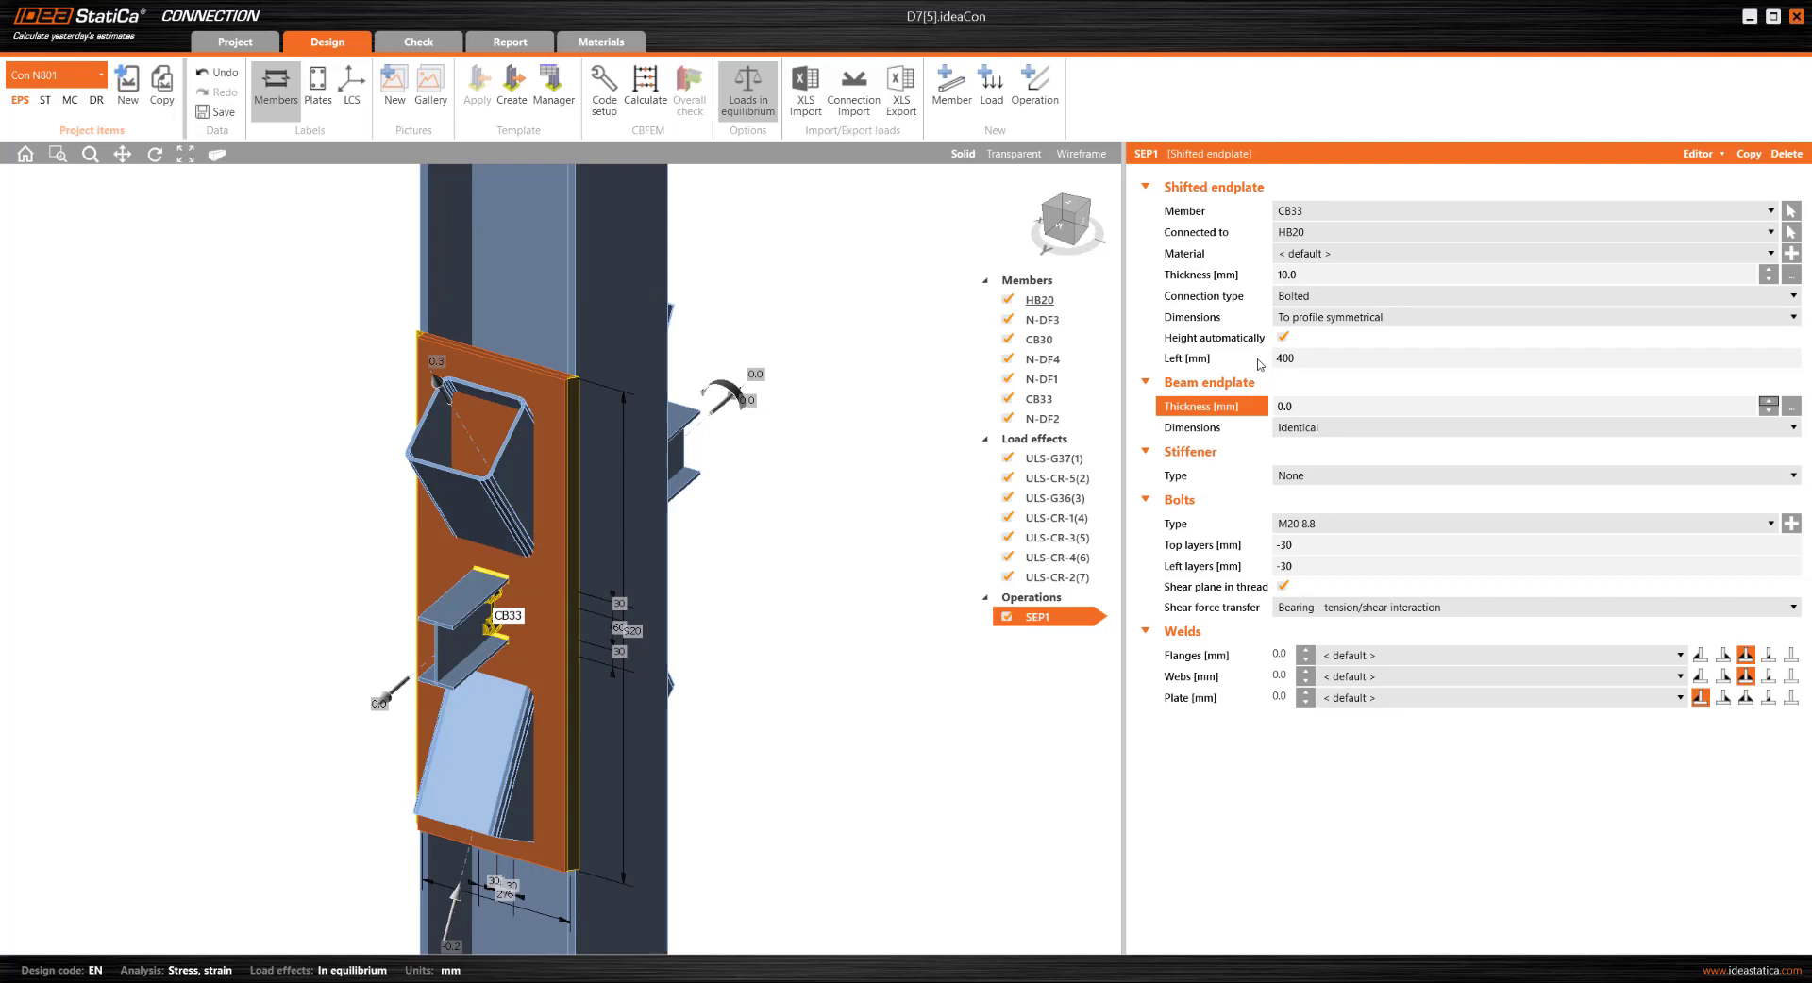
Size the beam endplate to profile symmetrical, with 80 mm at the top and 10 mm at the left
click(1301, 431)
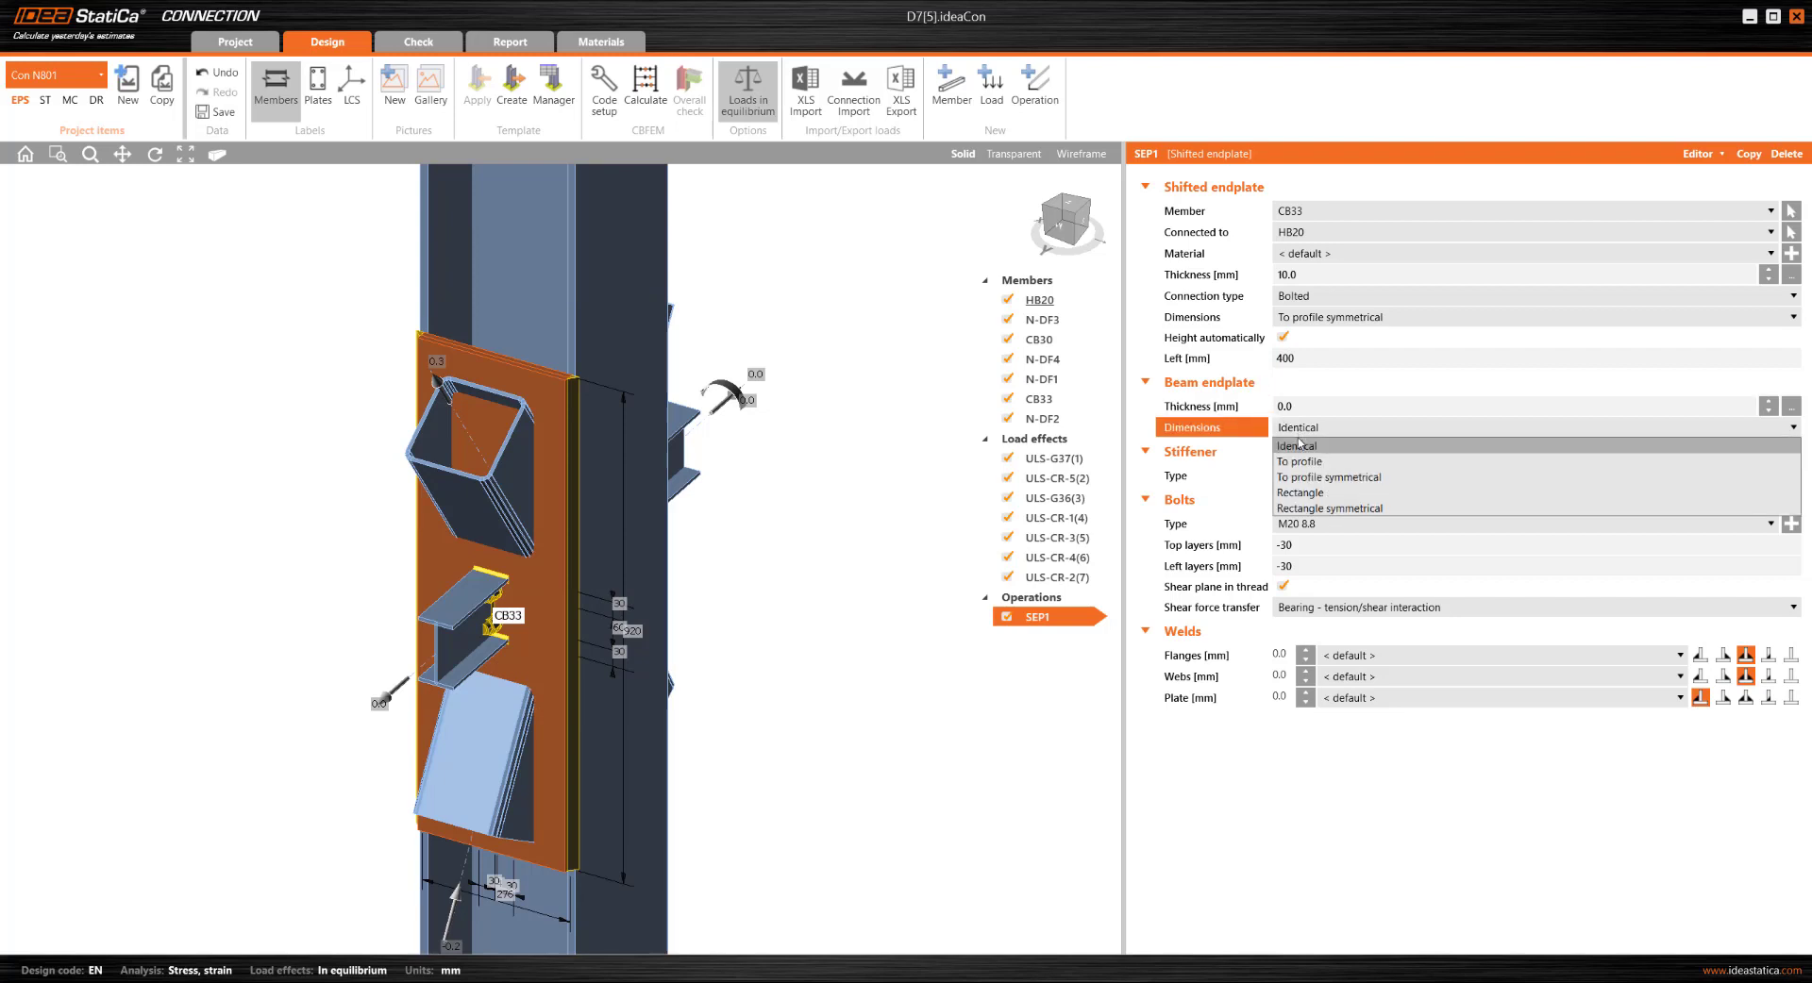
click(1306, 480)
click(1251, 452)
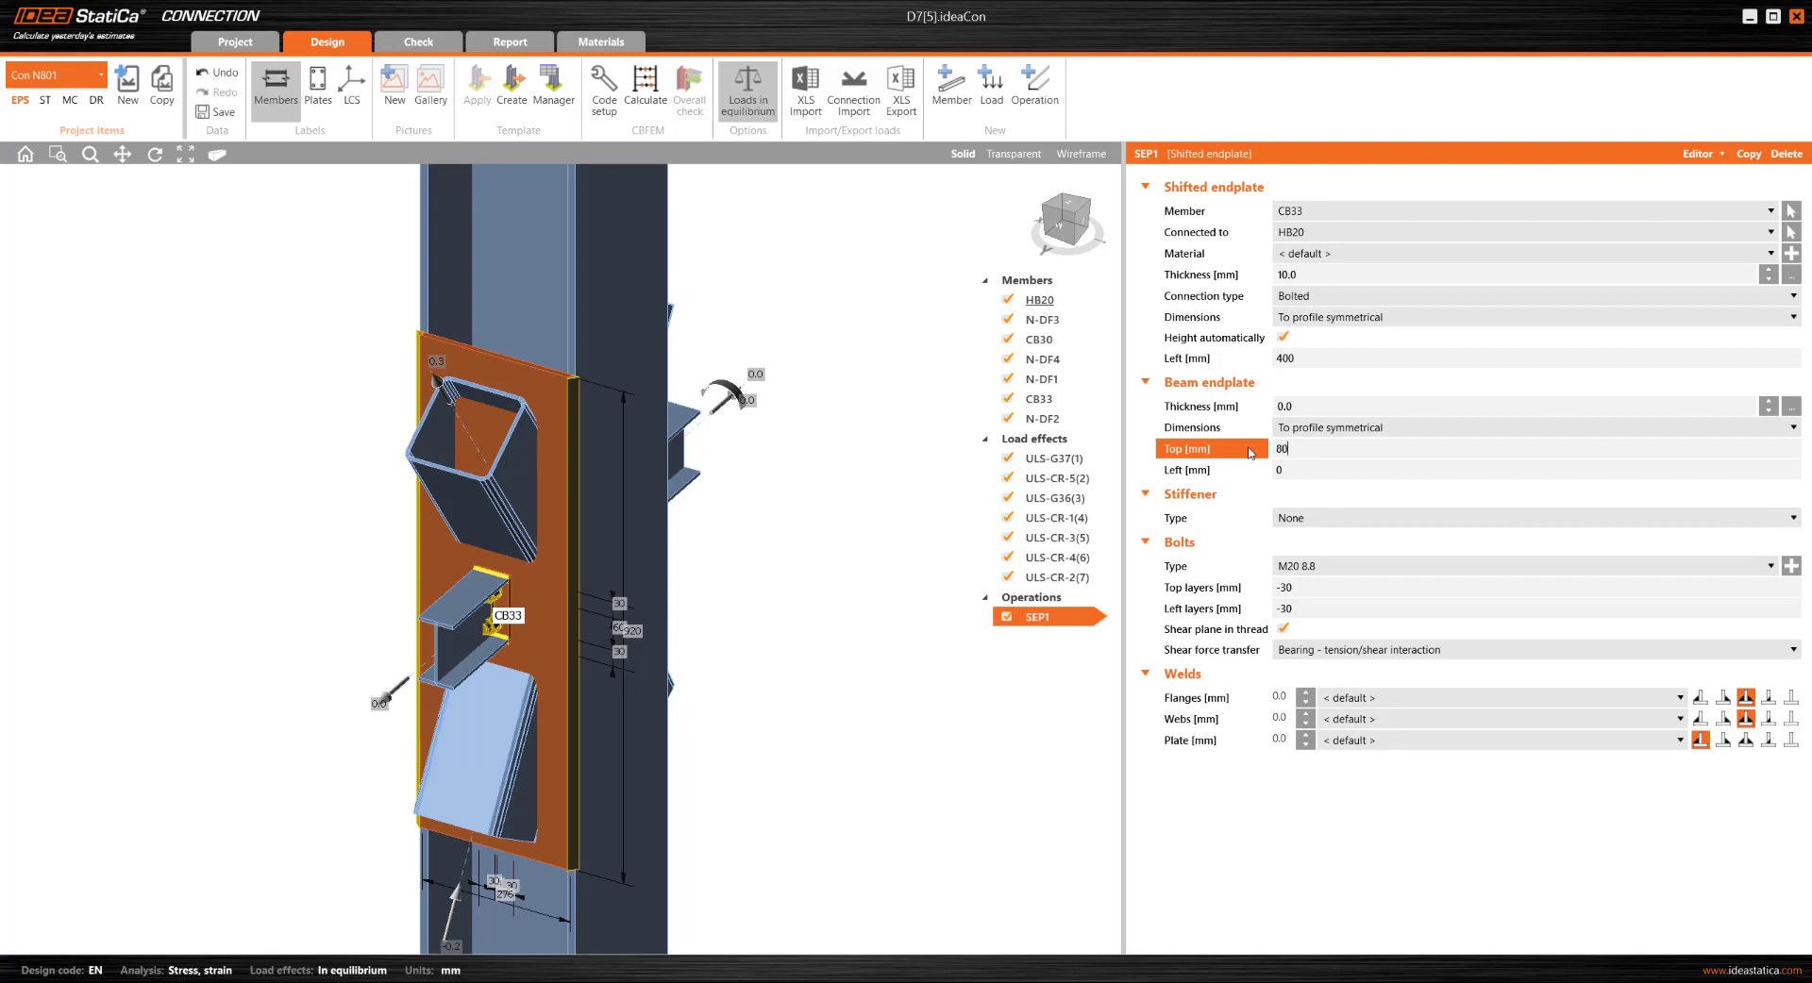
key(Tab)
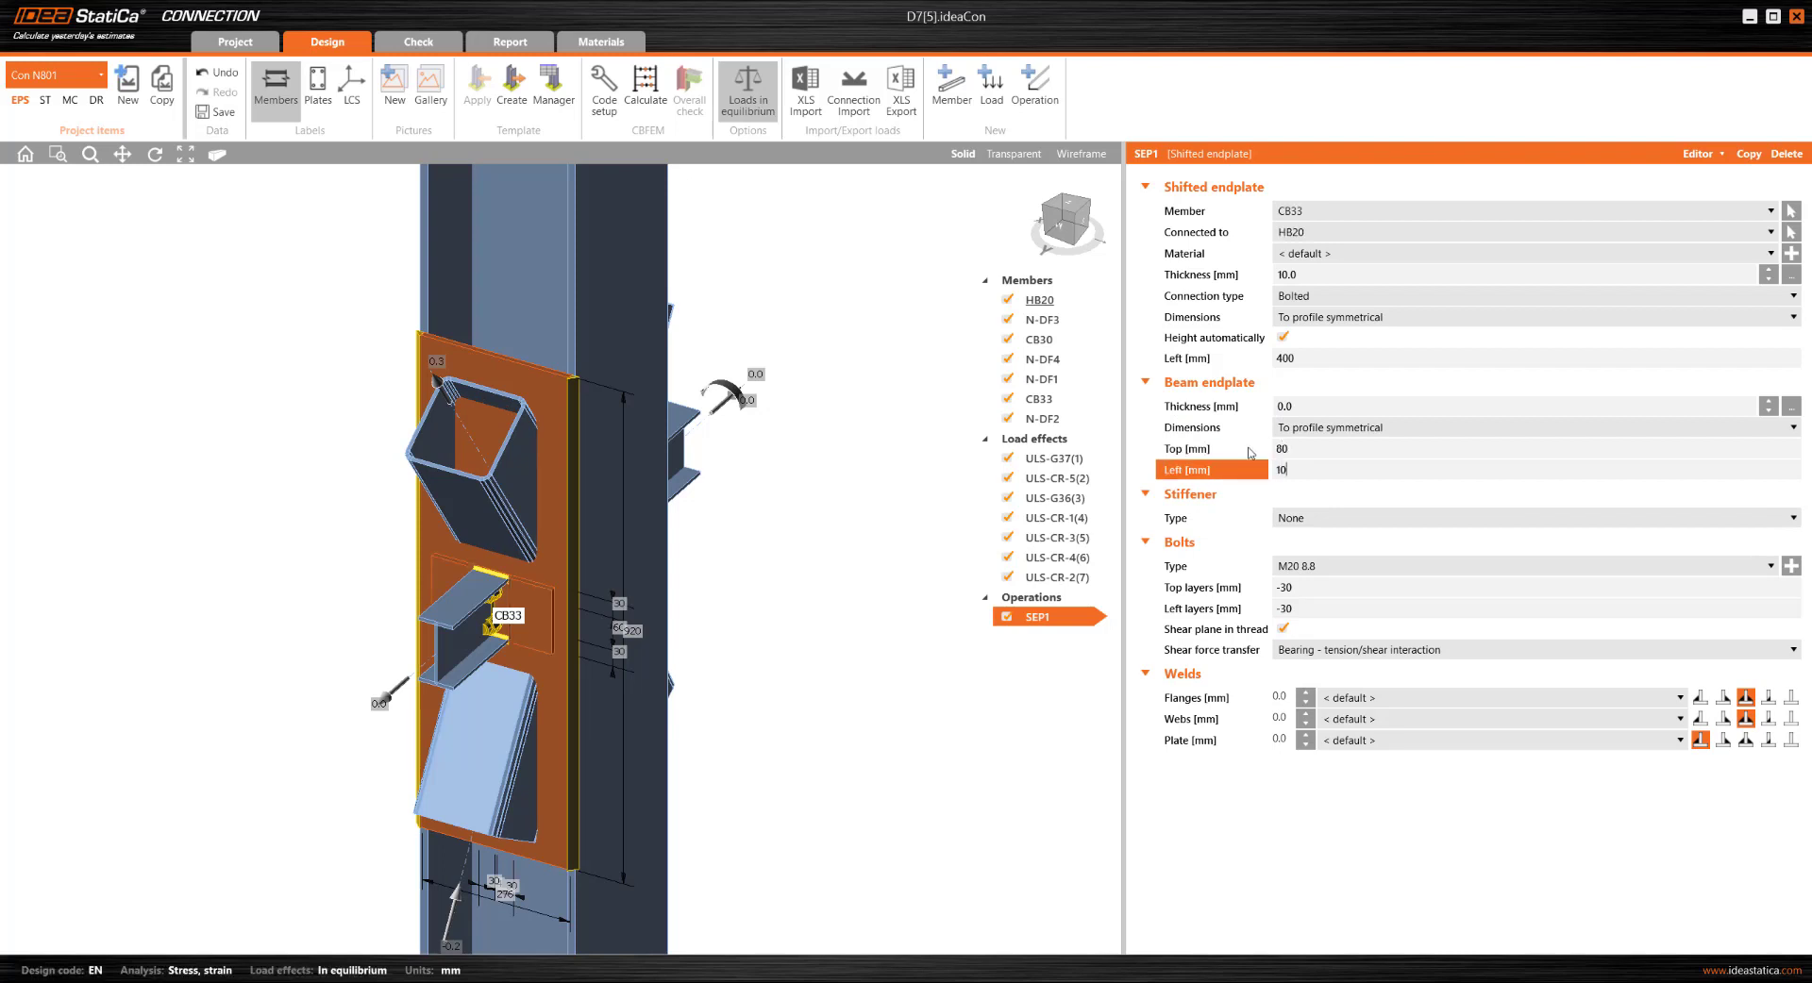
text(10)
key(Tab)
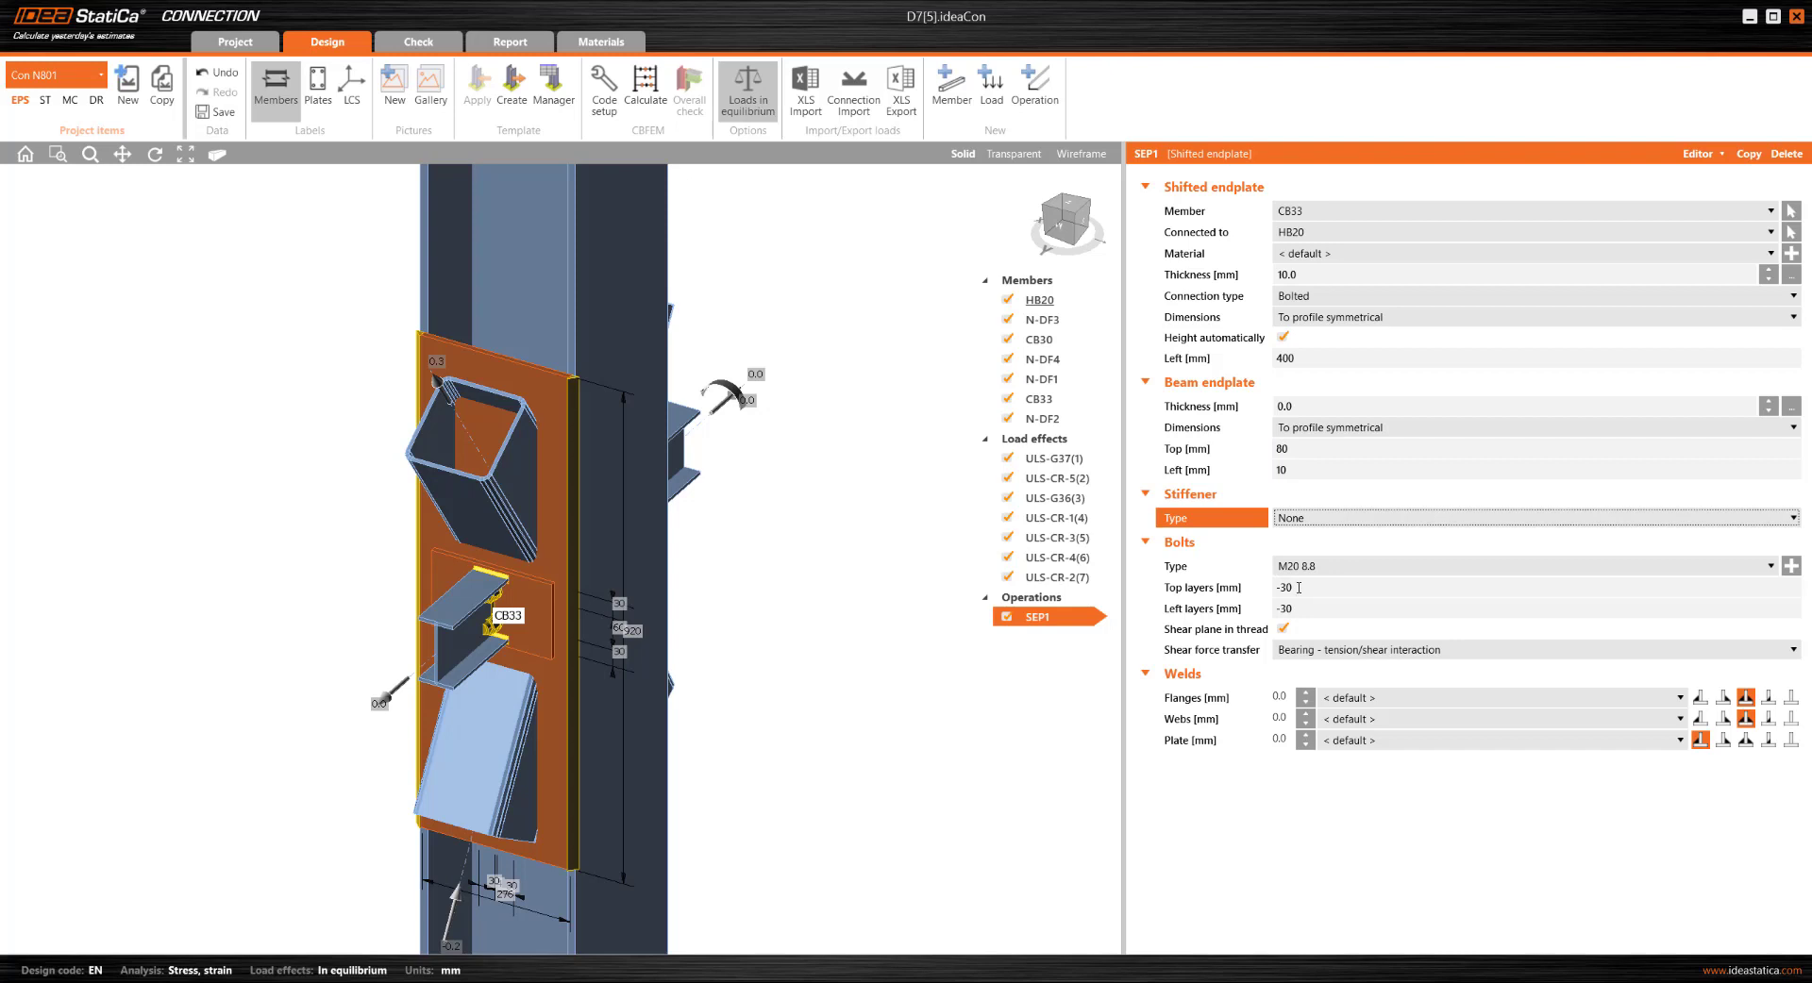
Set the top layers of the endplate's bolts to -100 mm
click(1269, 588)
text(-100)
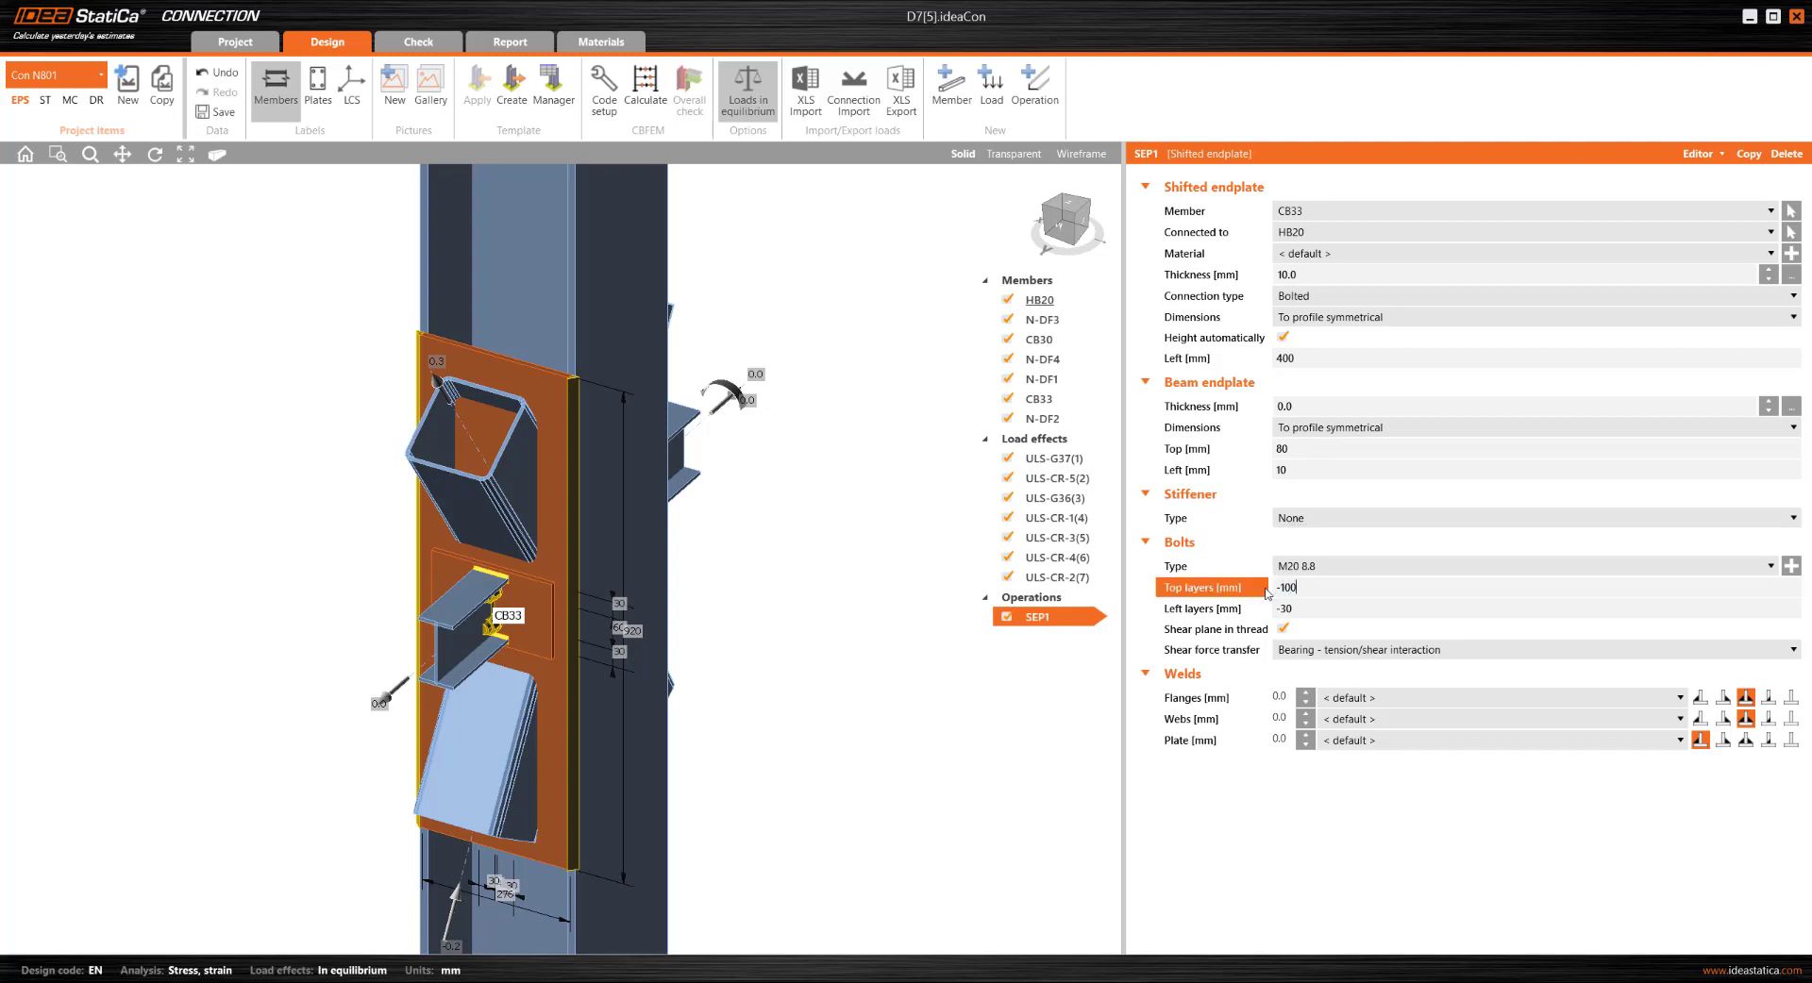
key(Tab)
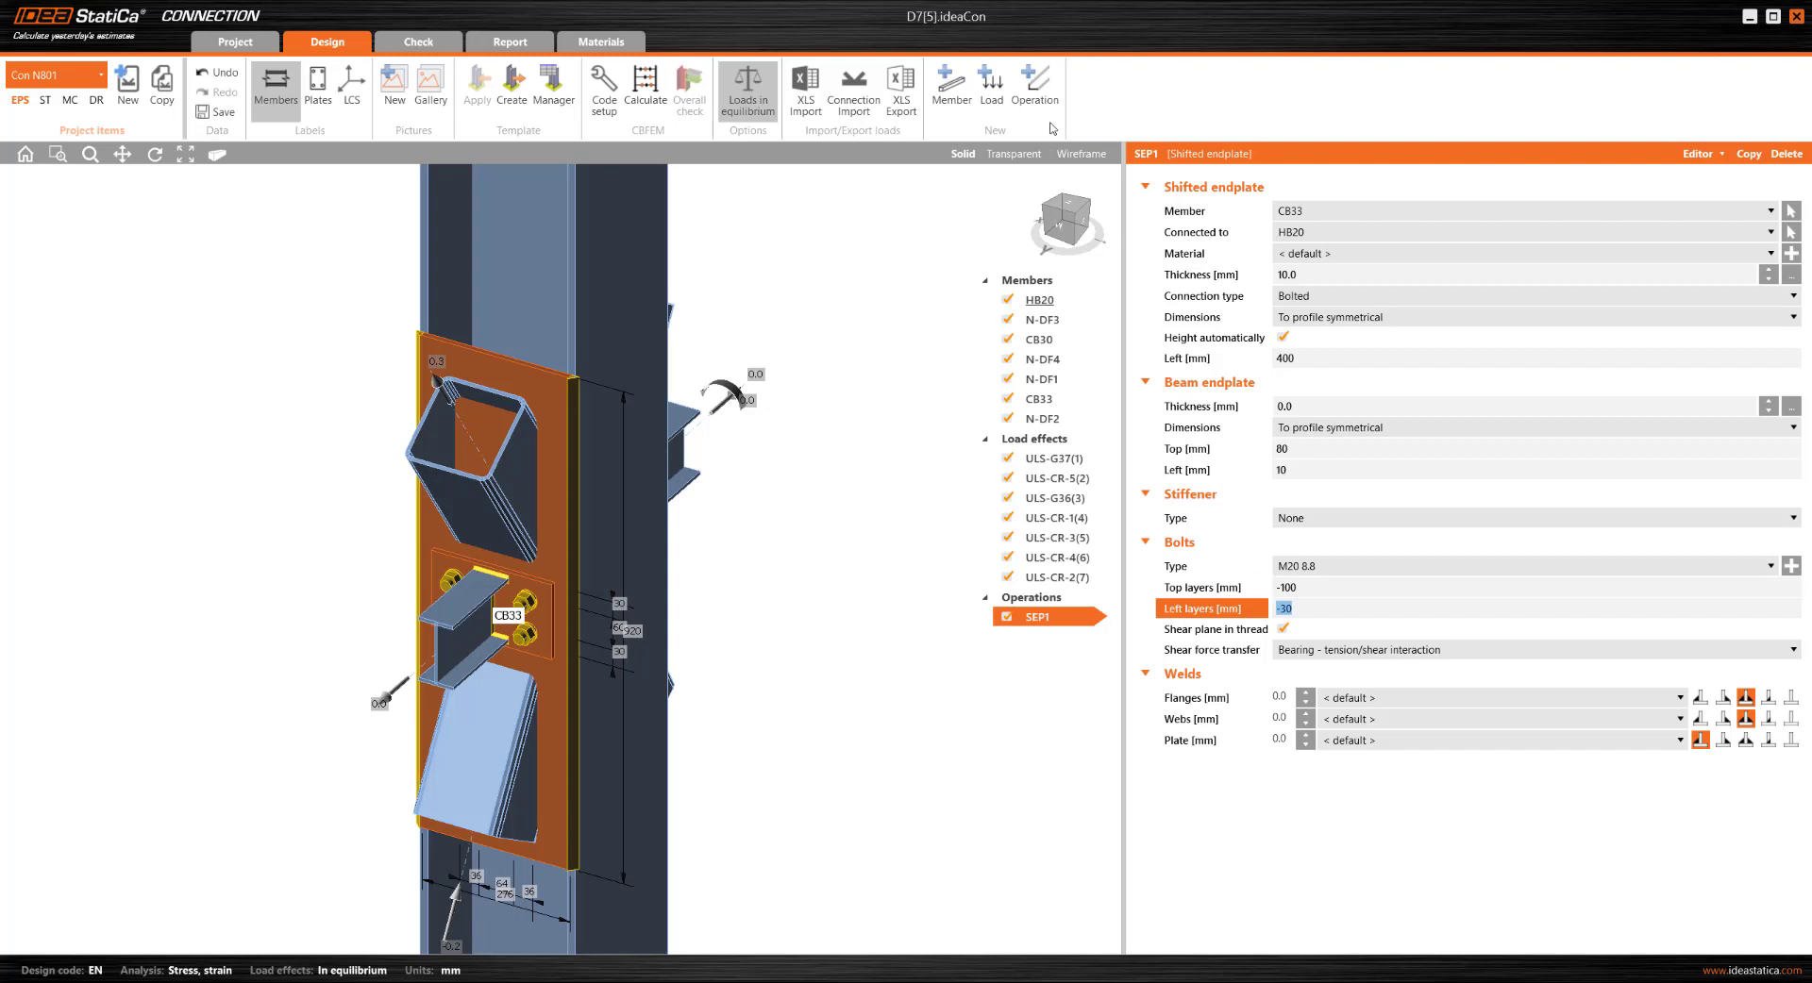
Add a cut of member N-DF2 by plate SEP1a and switch its flange and web fillet welds to the opposite side
click(1042, 90)
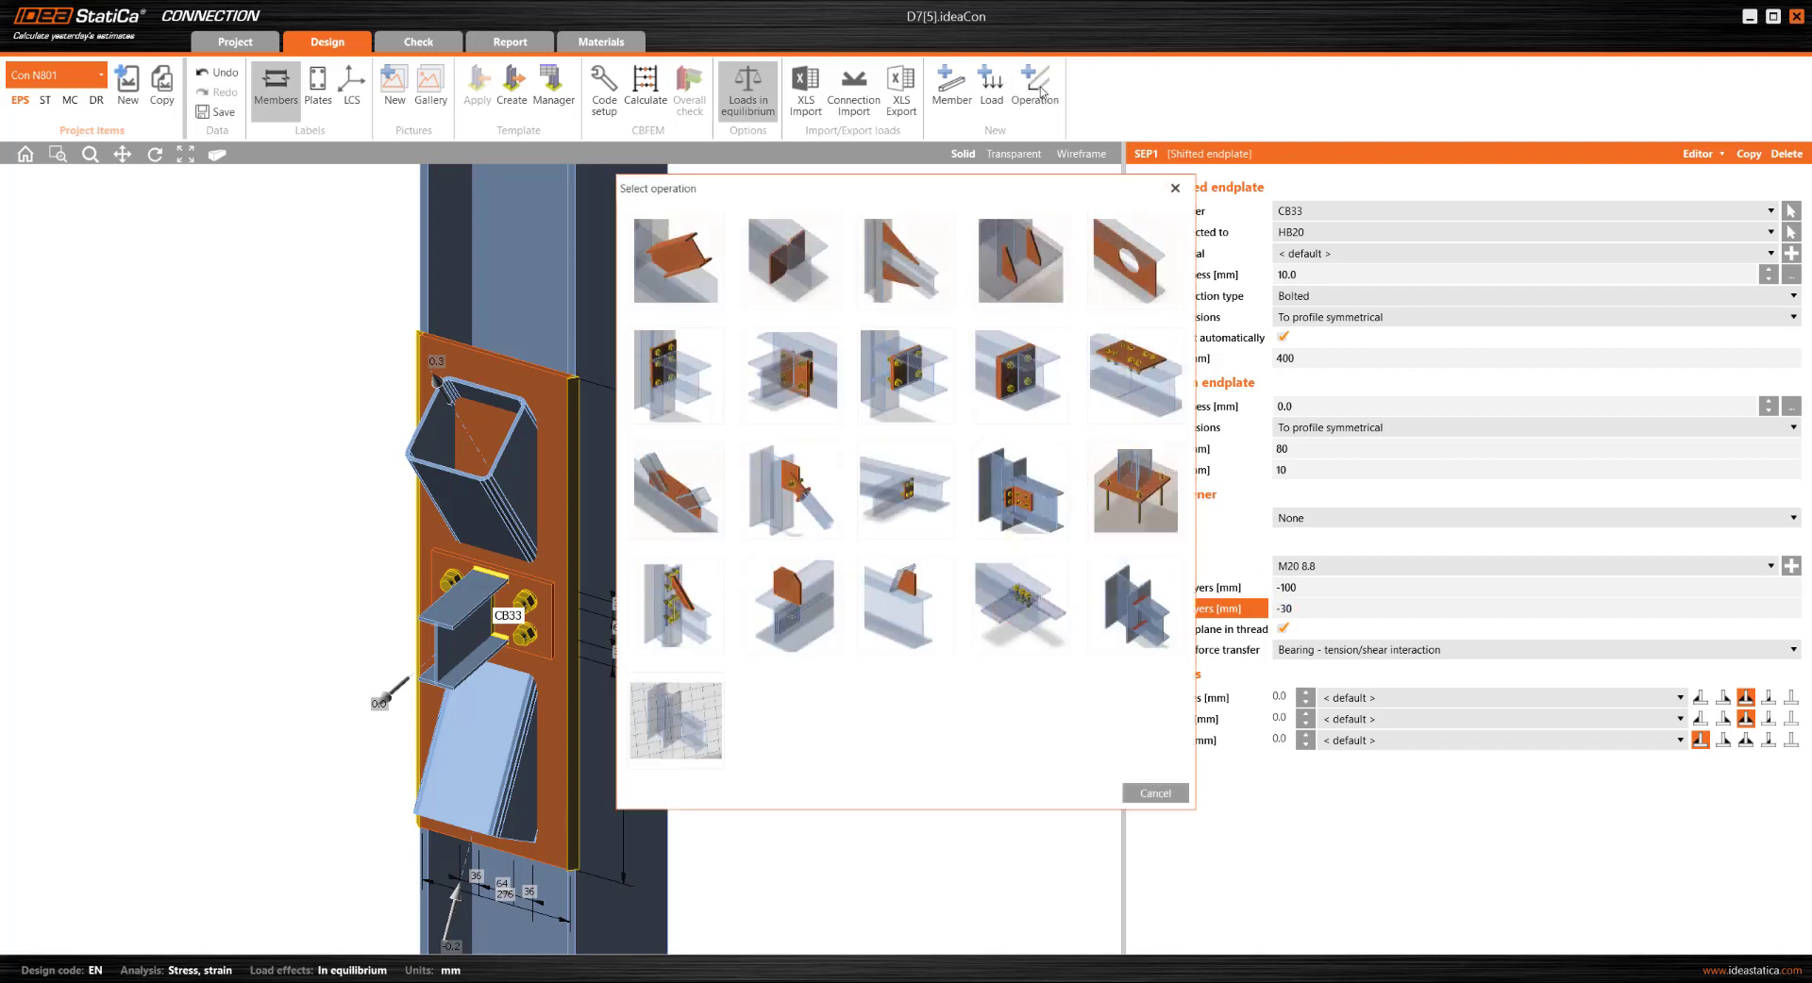
click(677, 265)
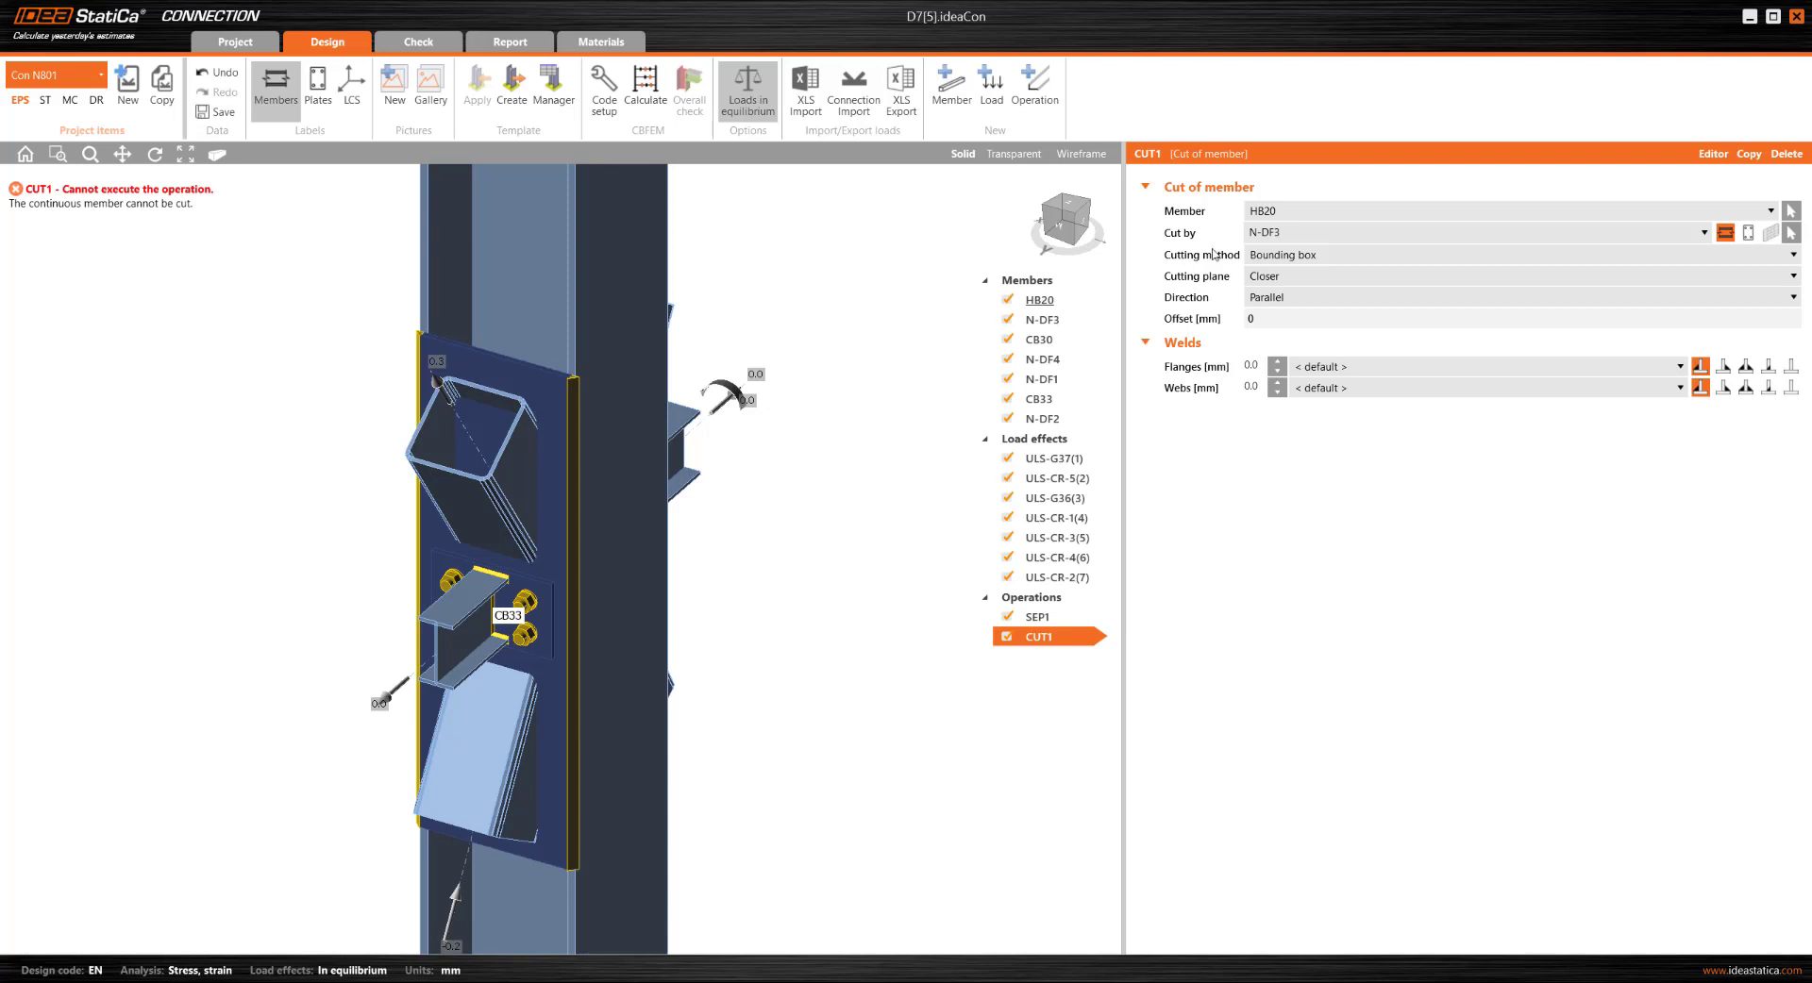
click(1295, 213)
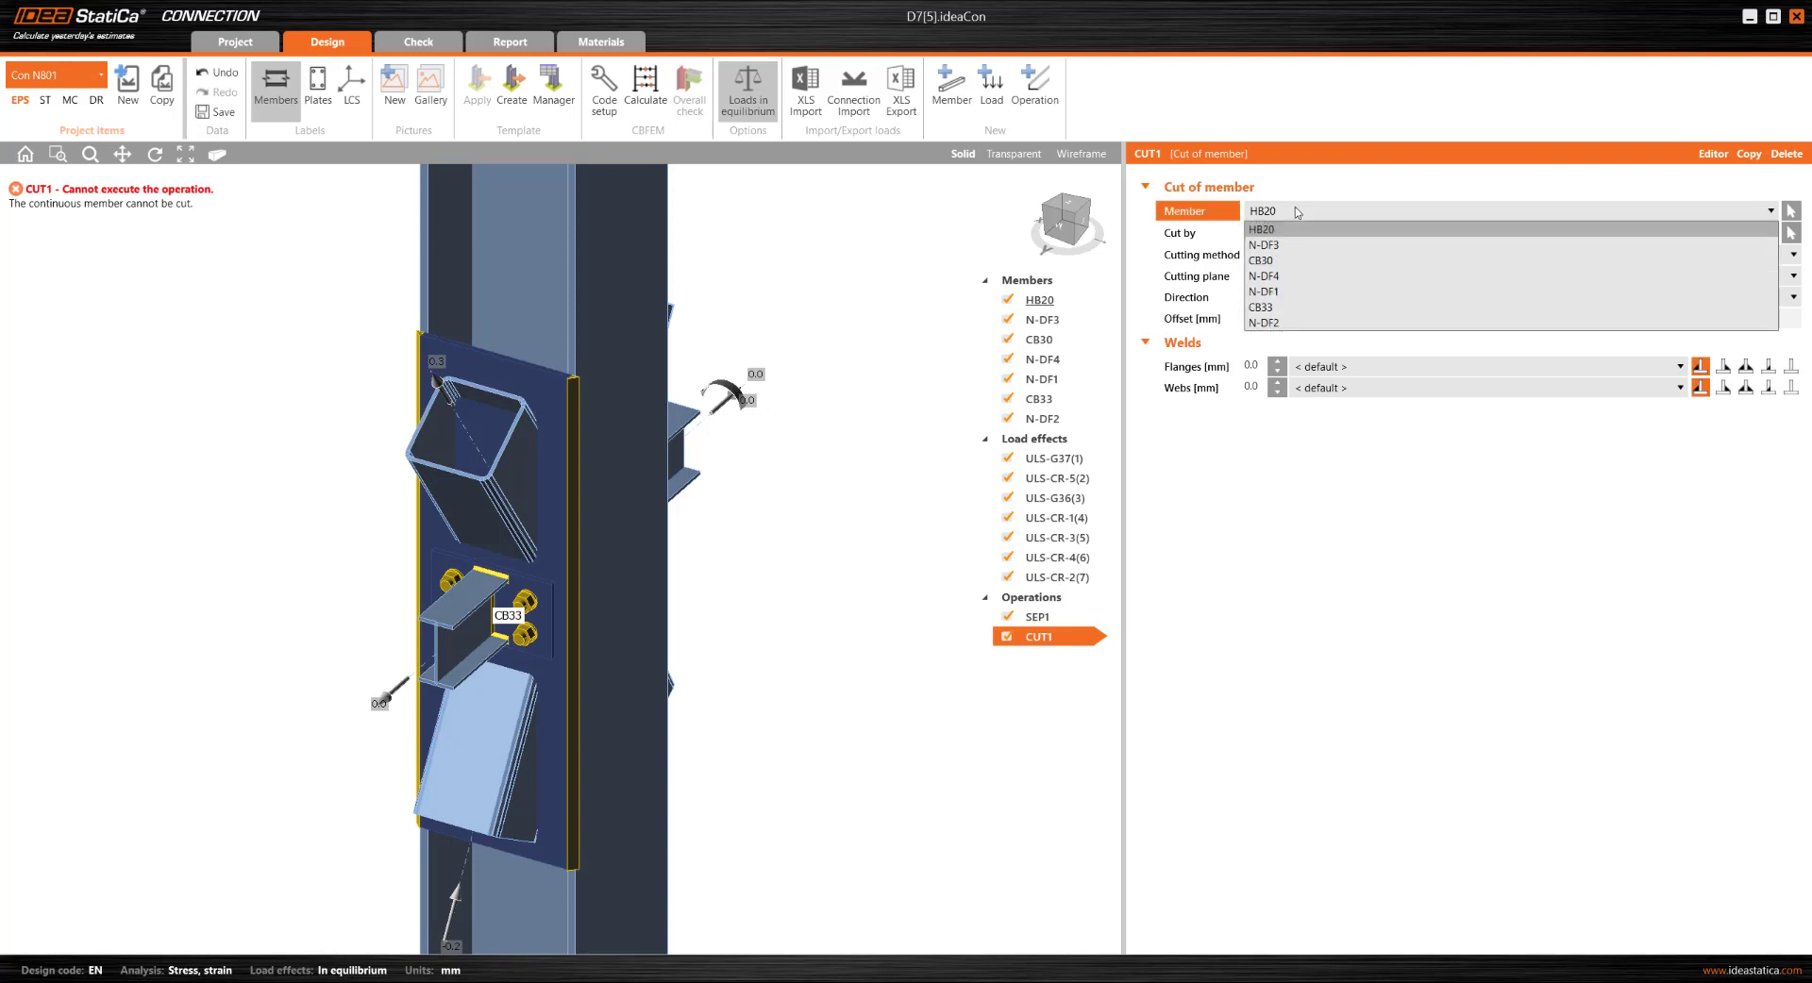
click(1284, 322)
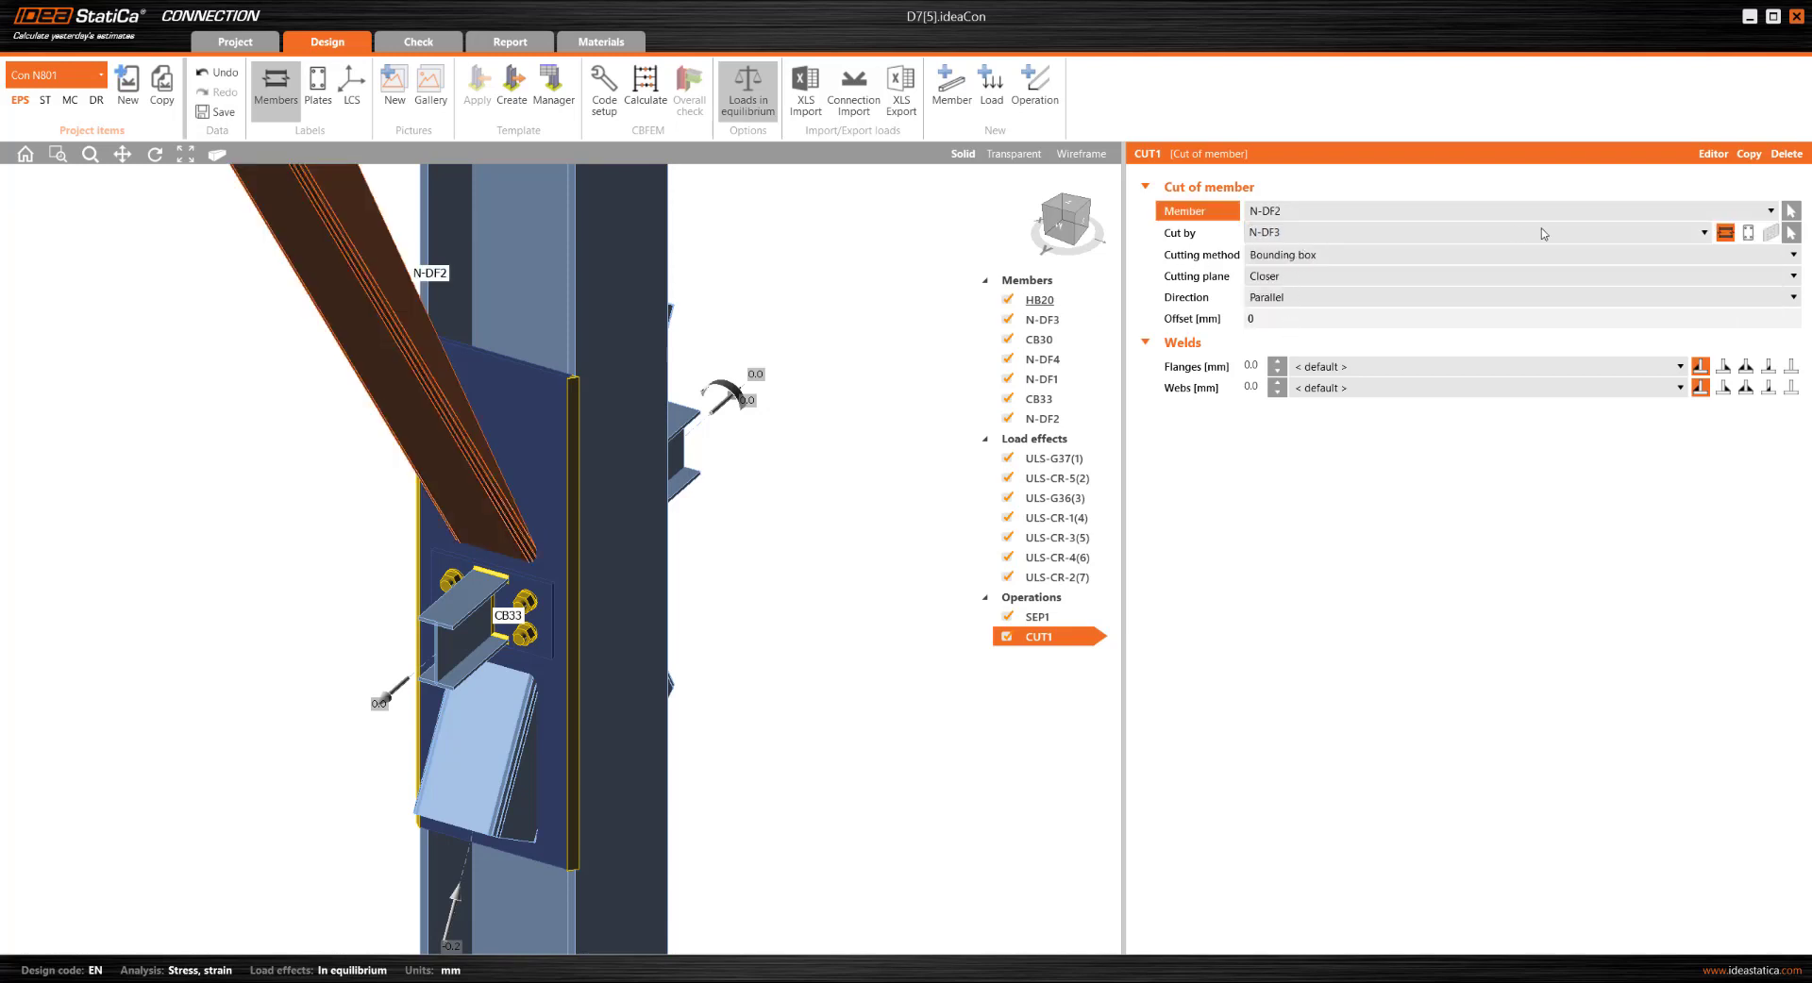
click(1749, 232)
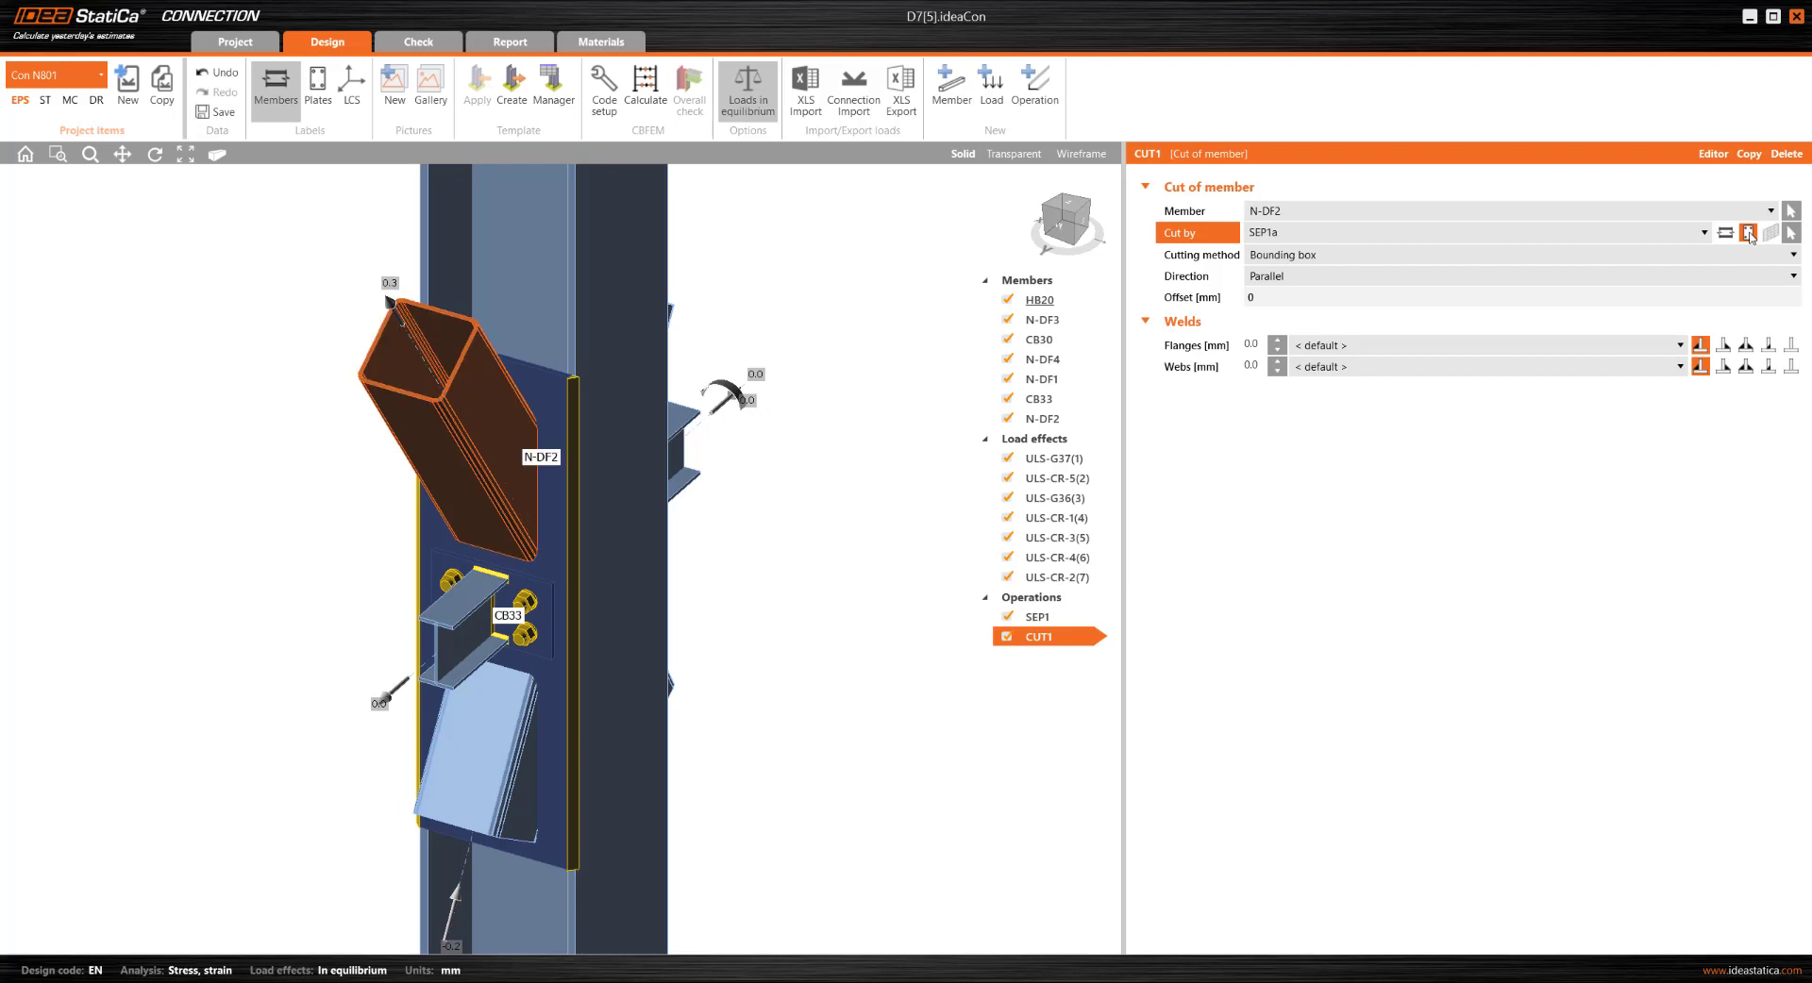
click(1724, 345)
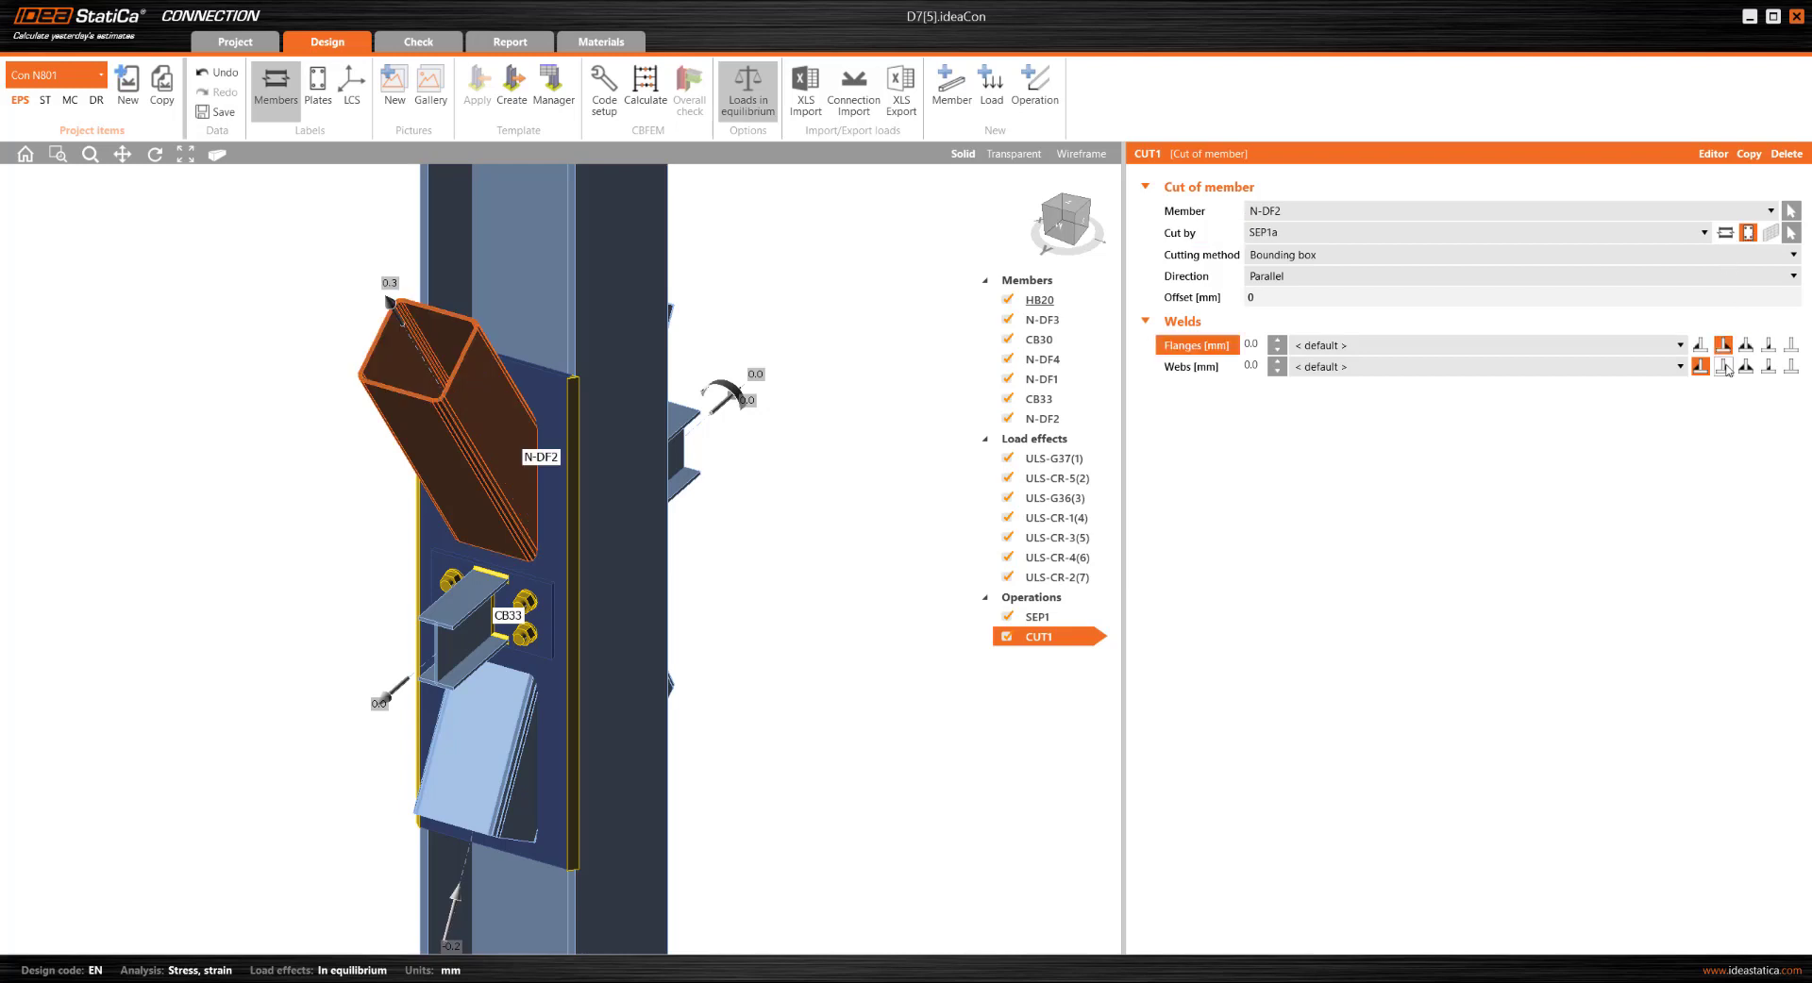
click(1725, 367)
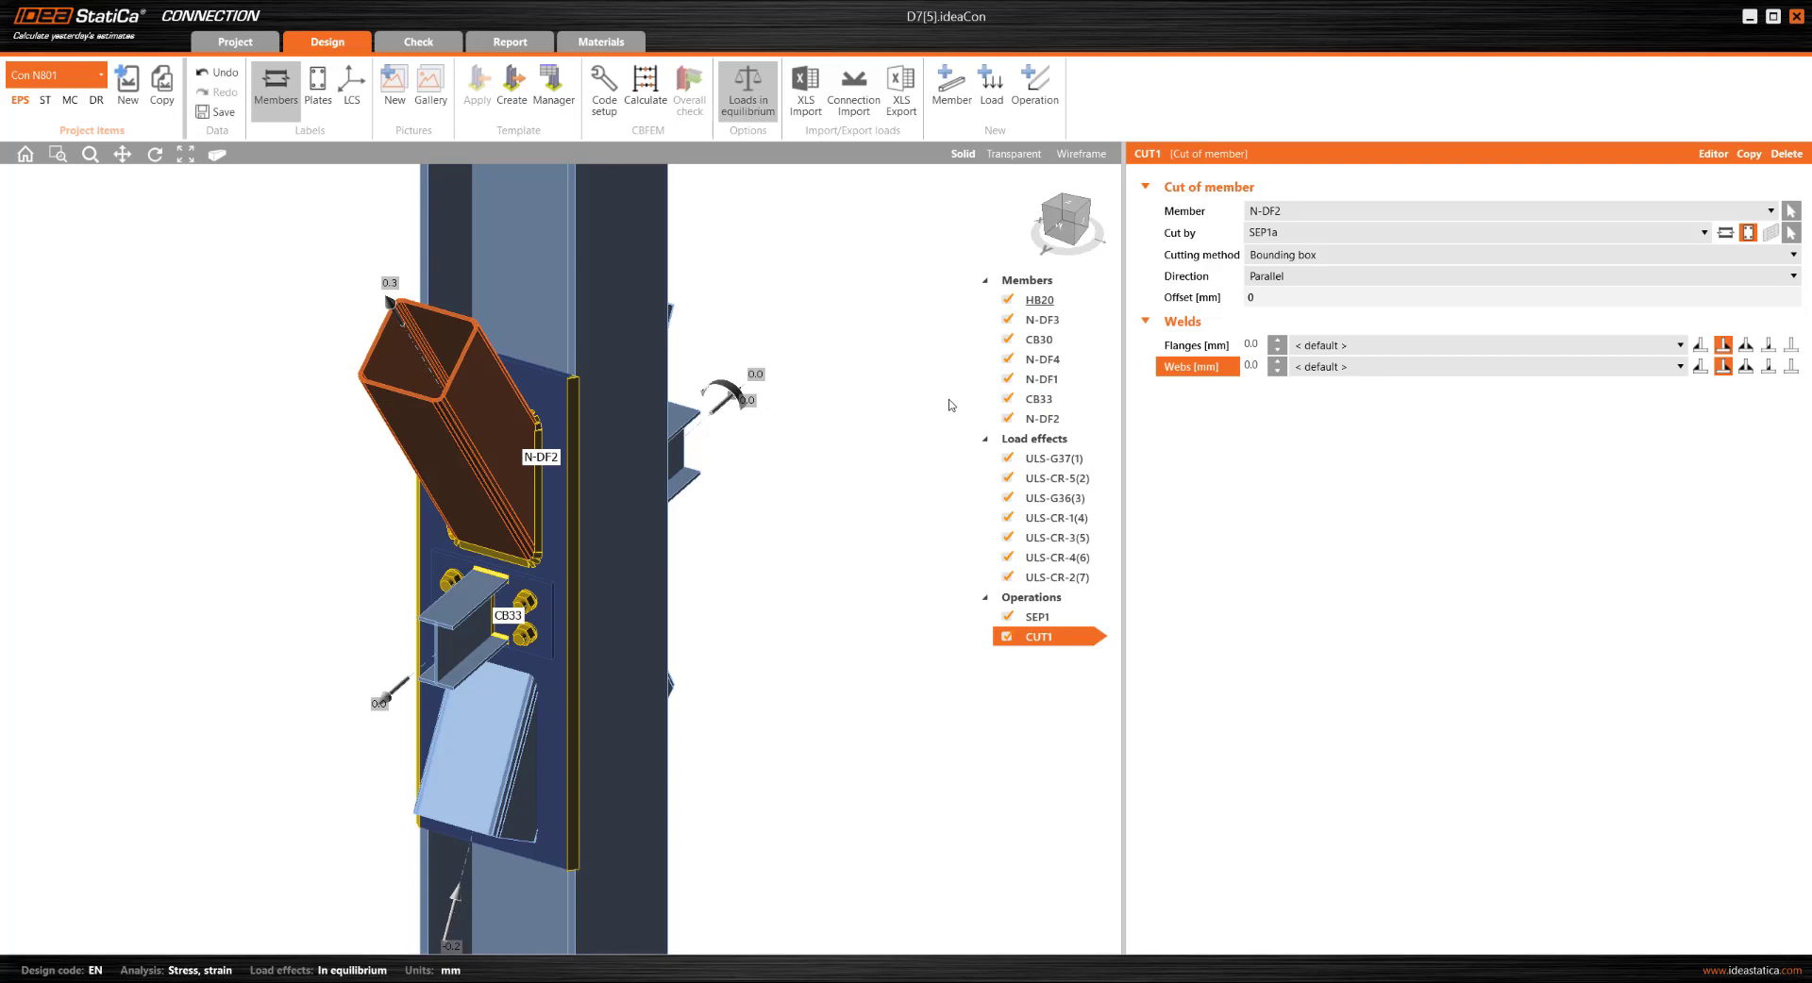
Copy the member cut and assign the copy to the lower diagonal N-DF1
click(1759, 160)
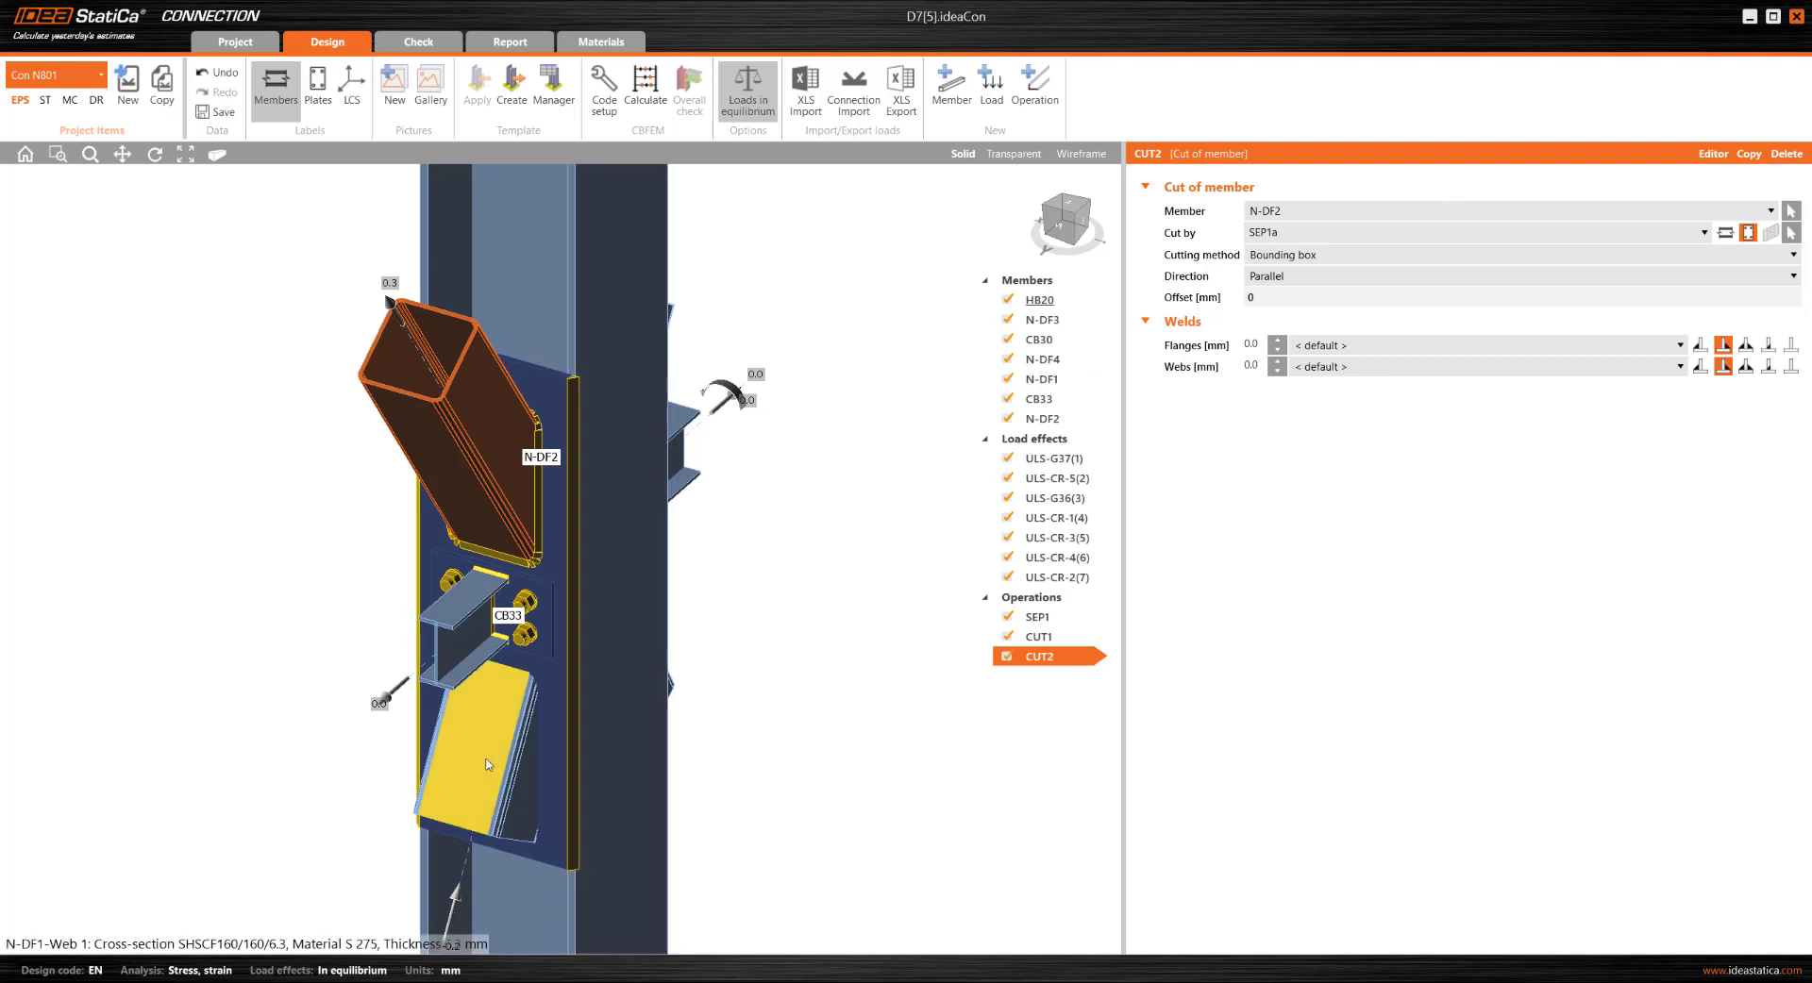
click(1362, 212)
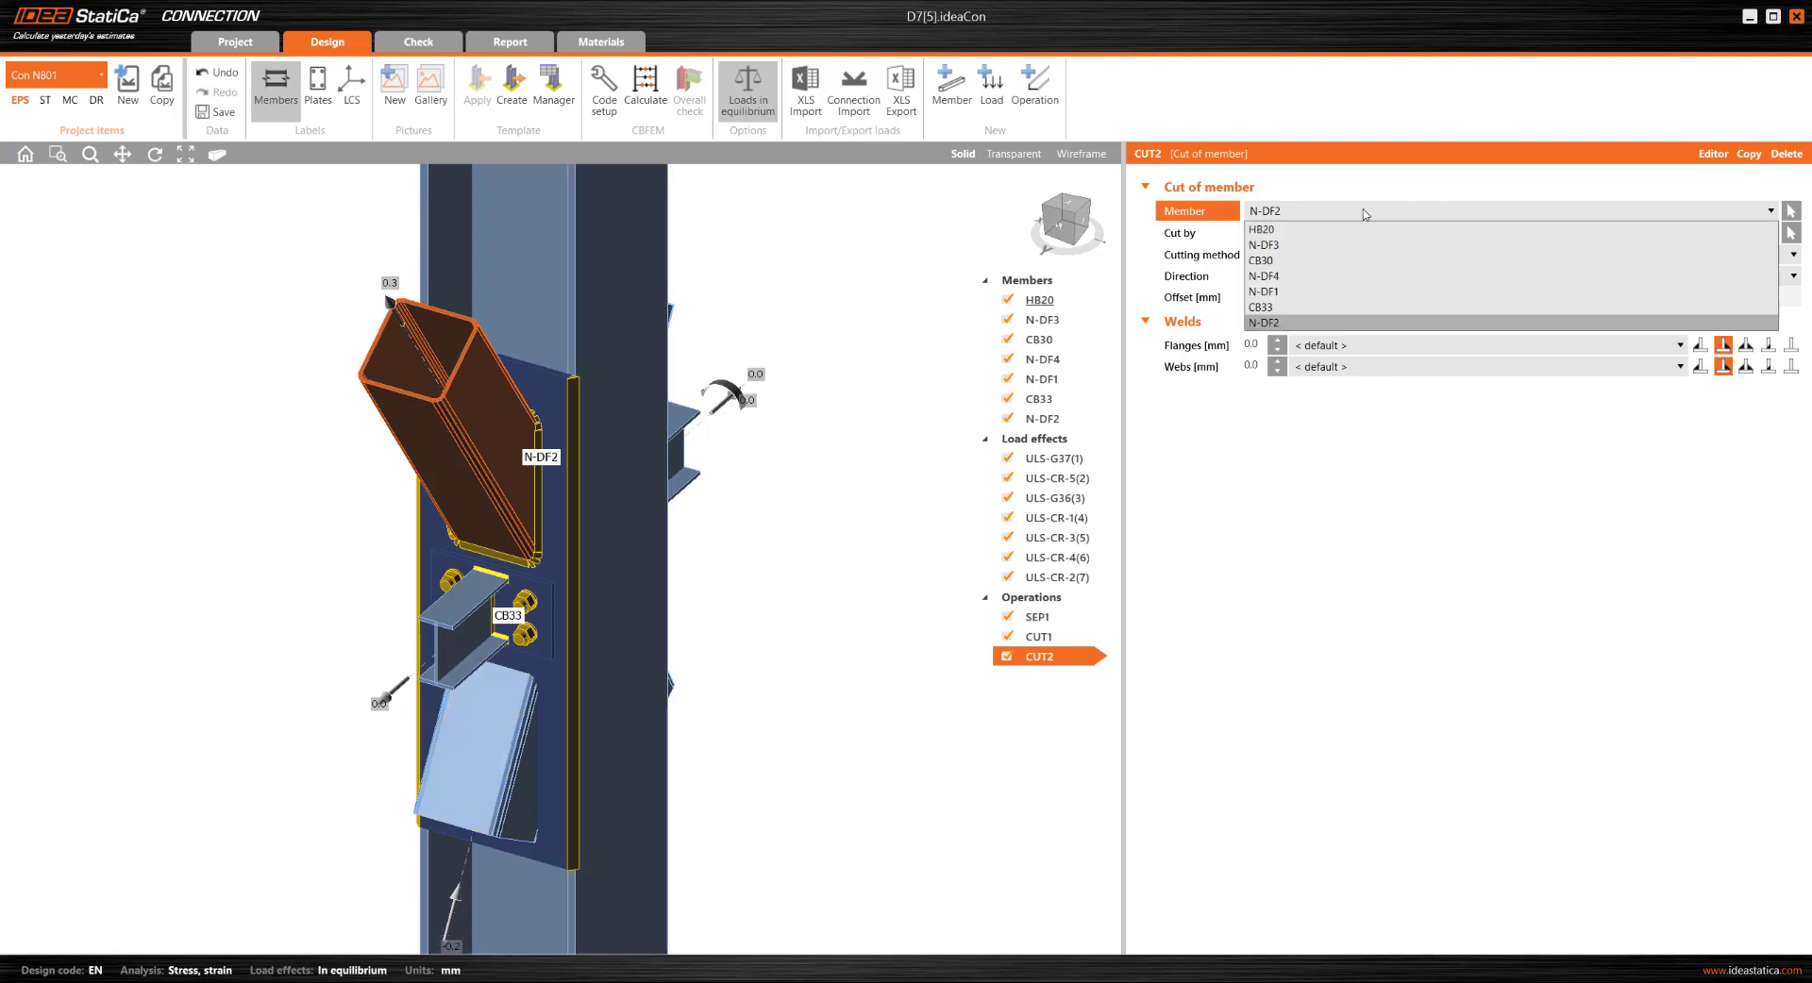
click(1349, 292)
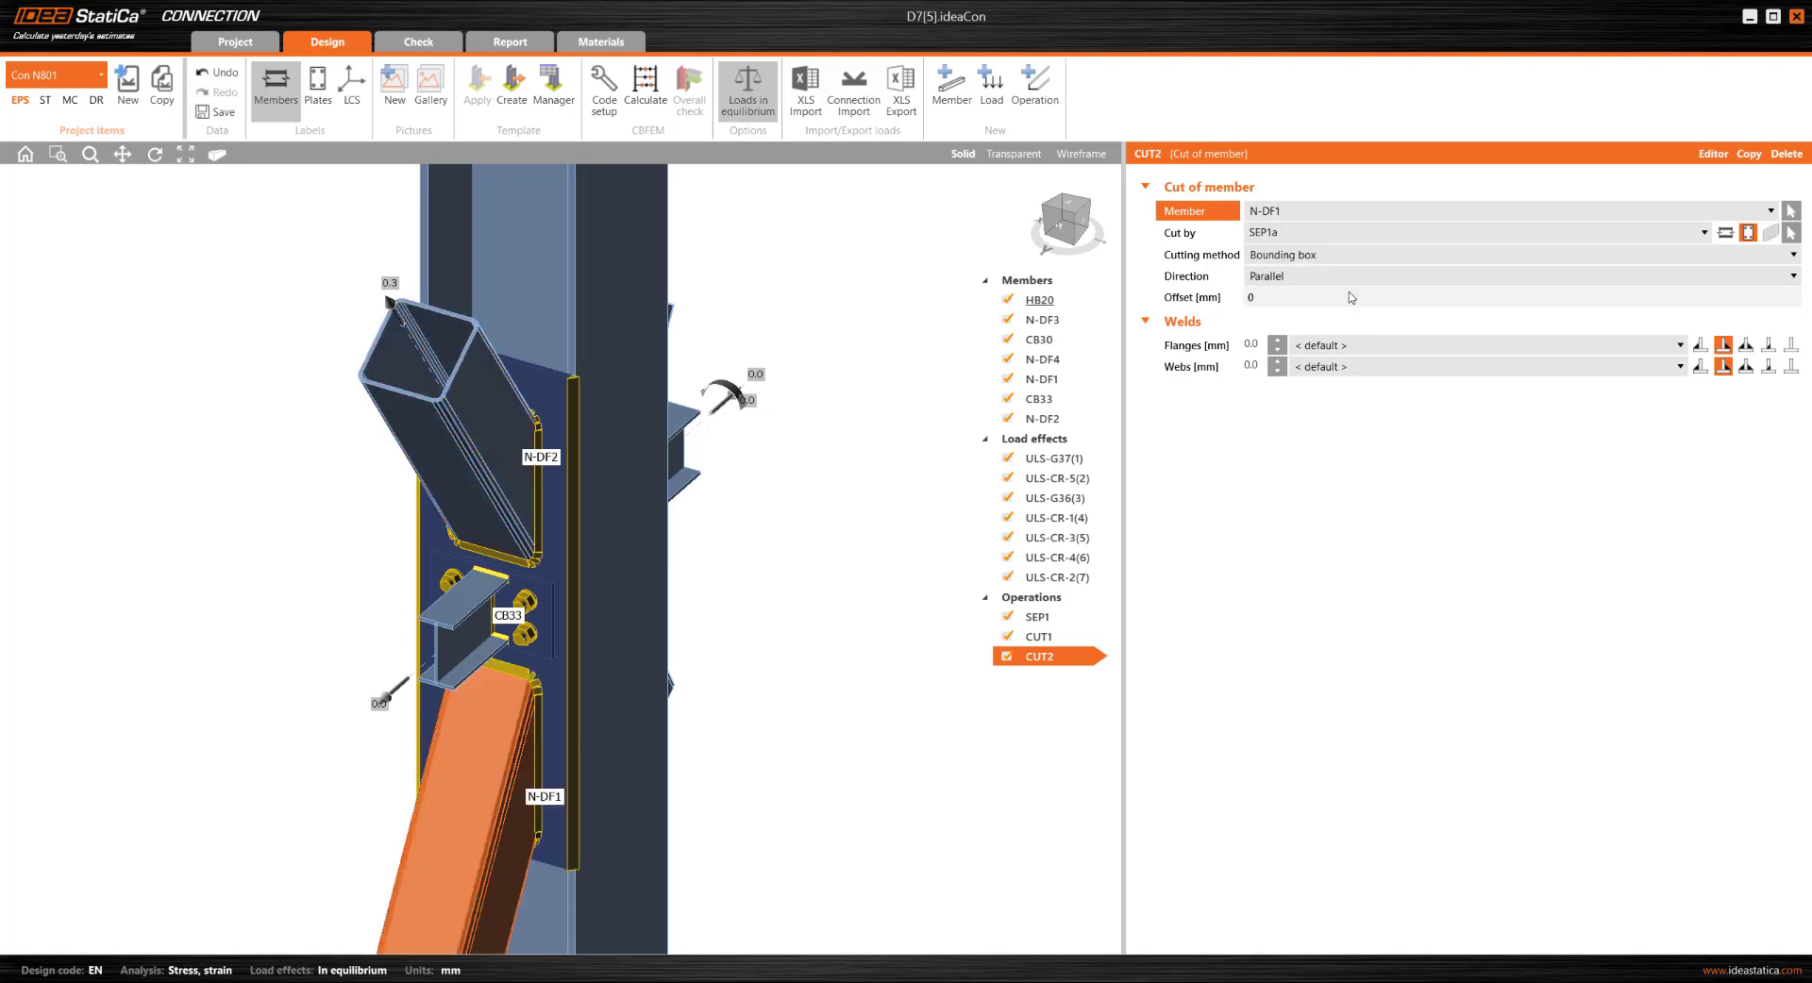
Add a connecting plate operation for member CB30 on the other side of the column
scroll(767, 470, down, 1)
click(1062, 229)
mouse_move(1036, 215)
mouse_down()
mouse_move(1100, 215)
mouse_move(1013, 219)
mouse_up()
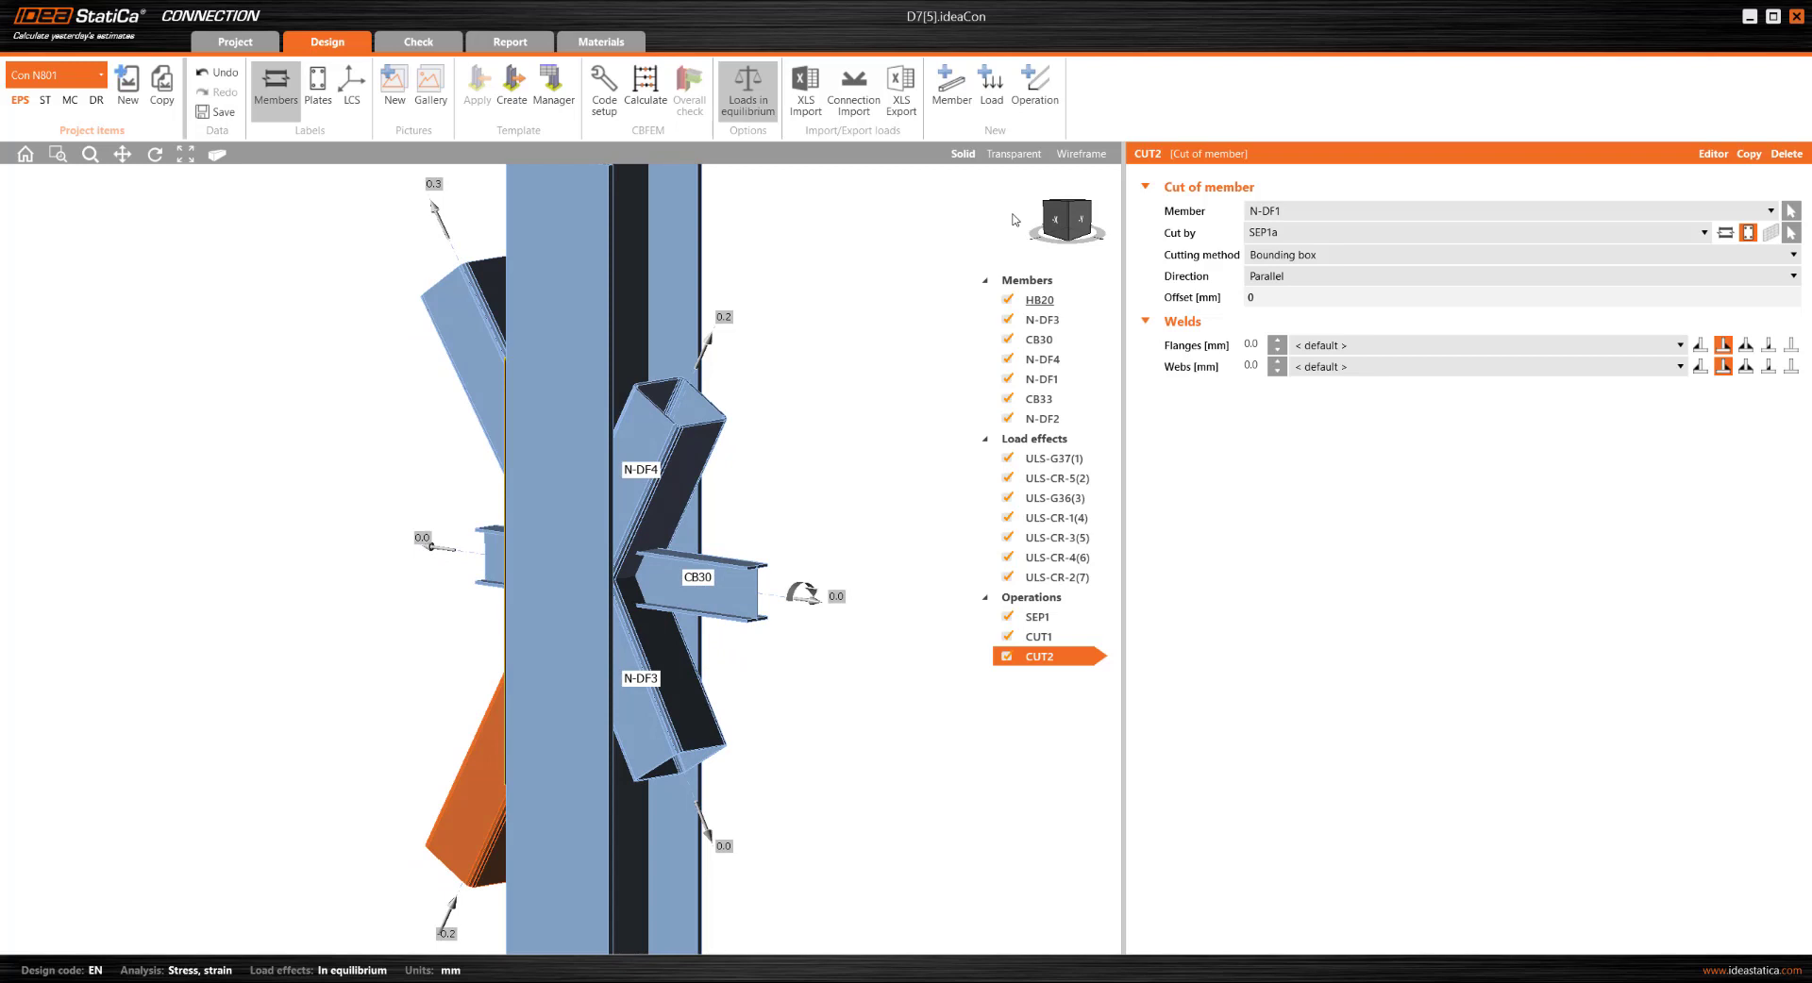
click(1035, 87)
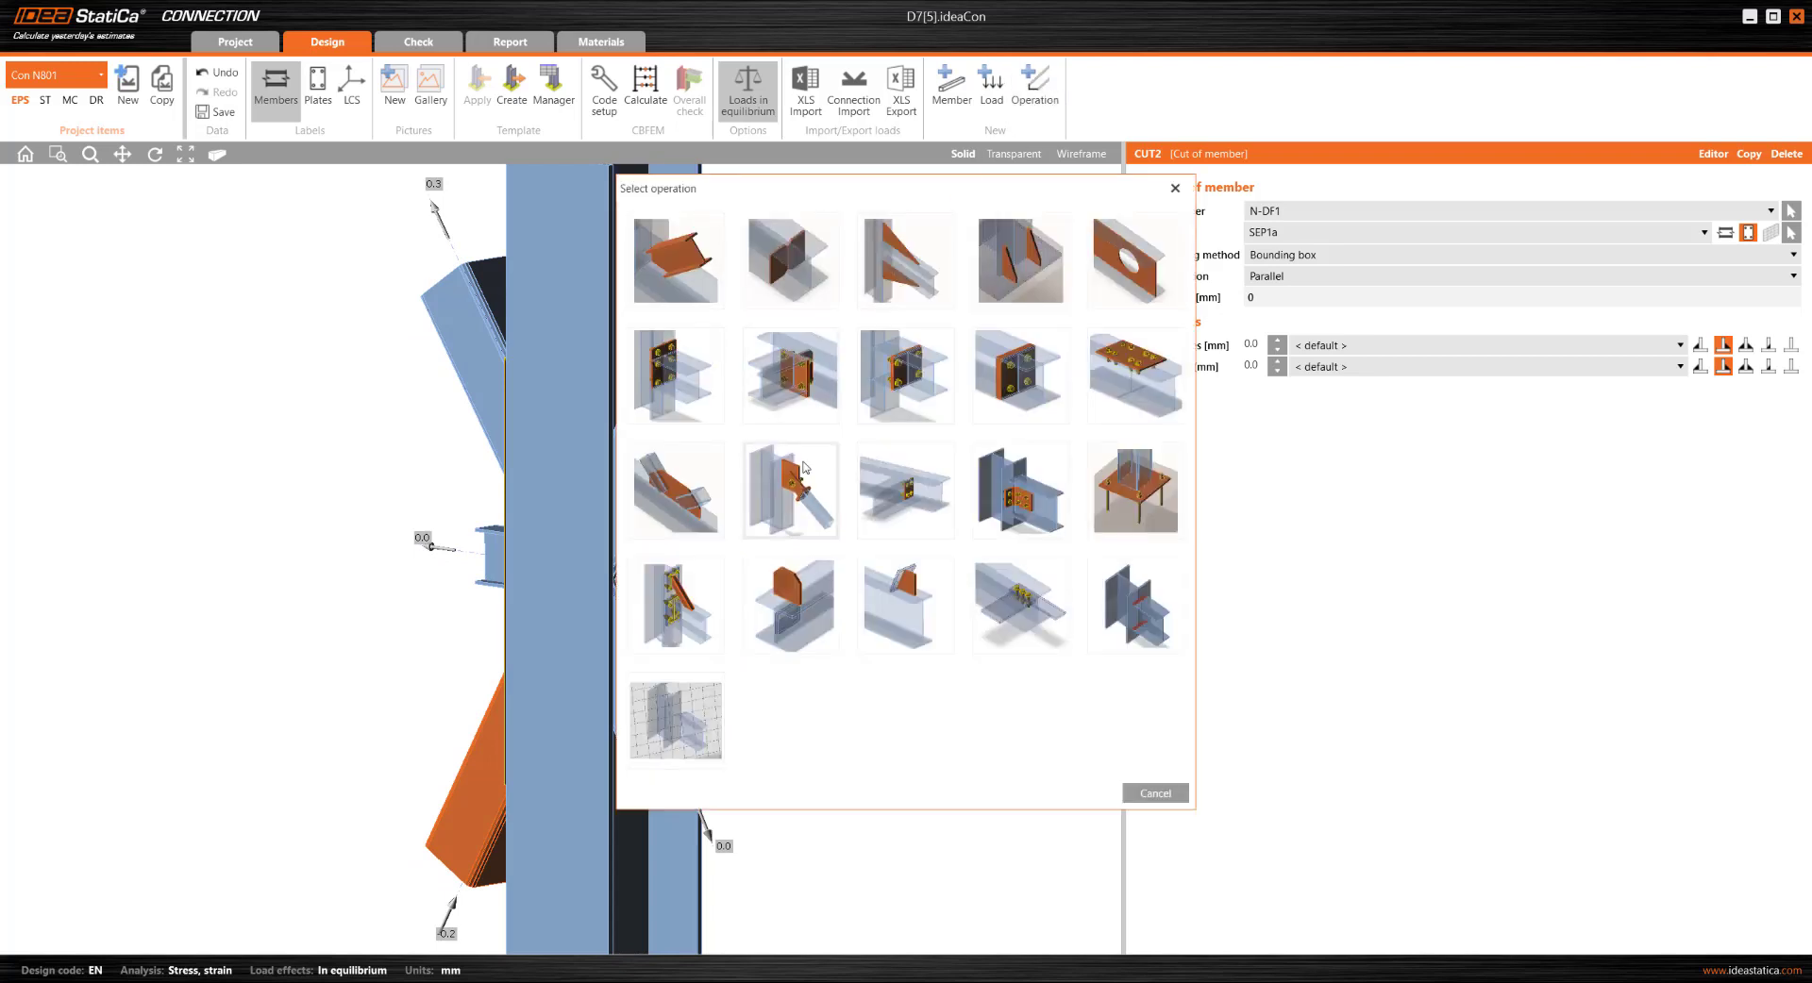
click(805, 468)
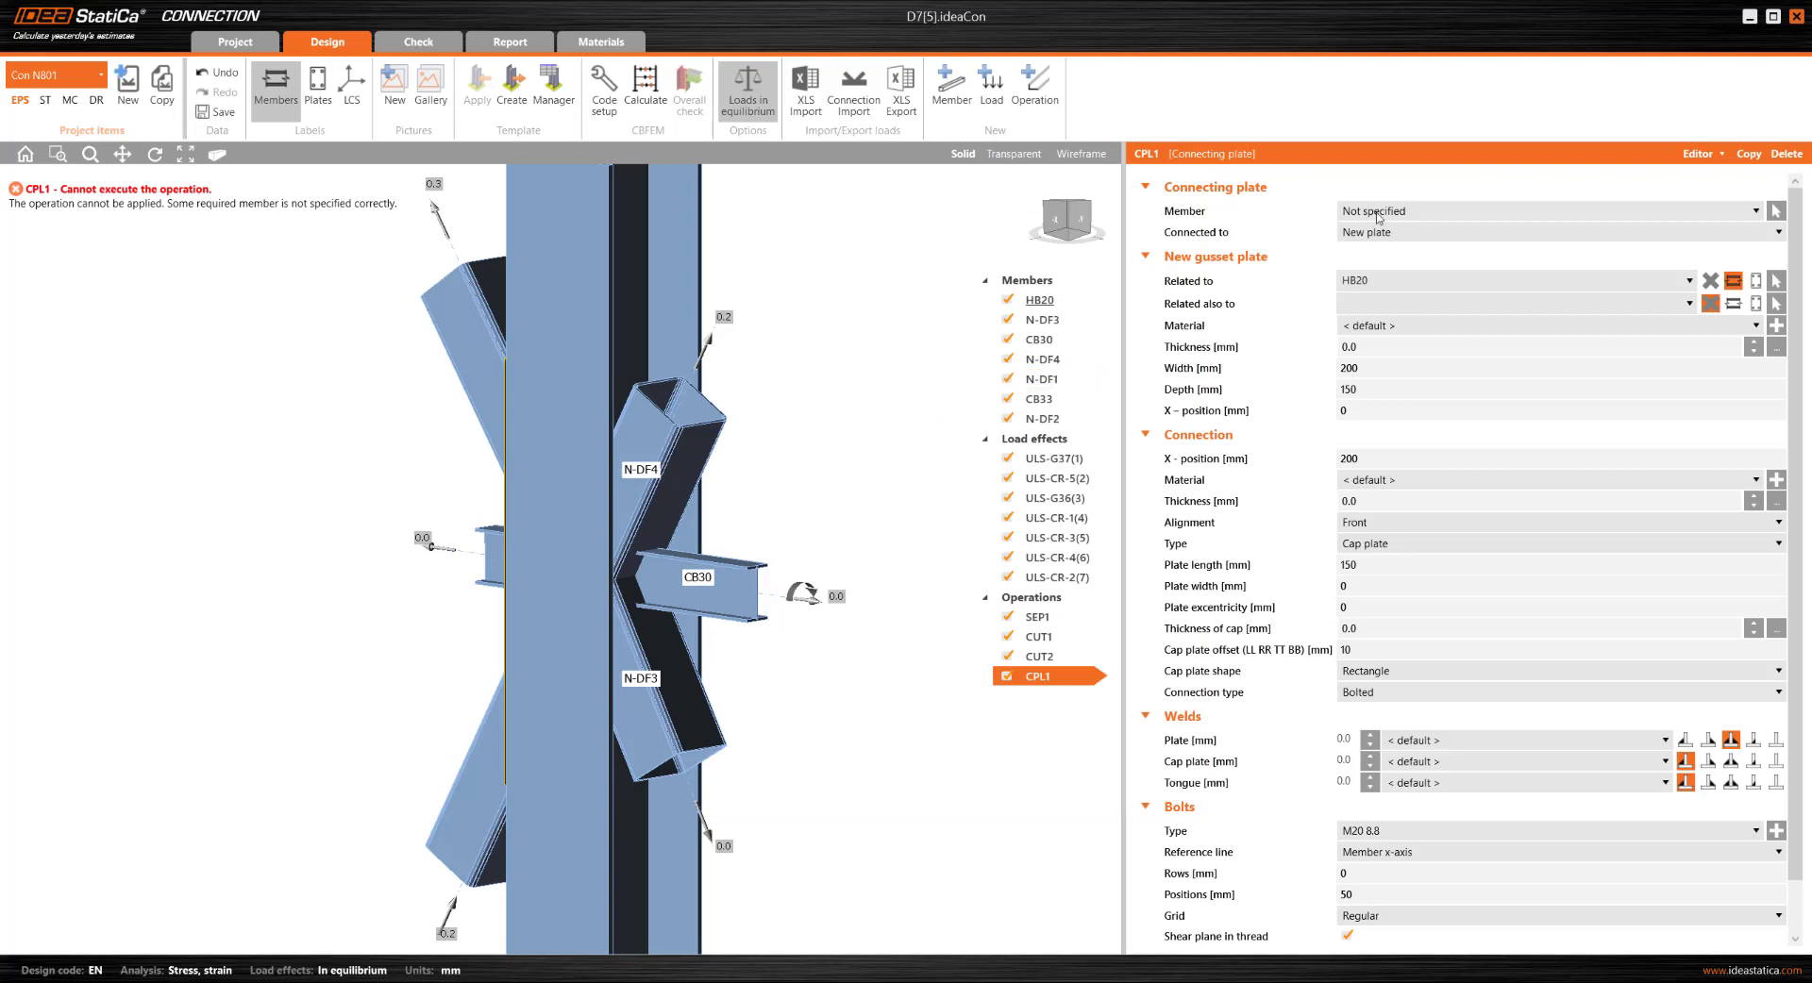
click(1380, 213)
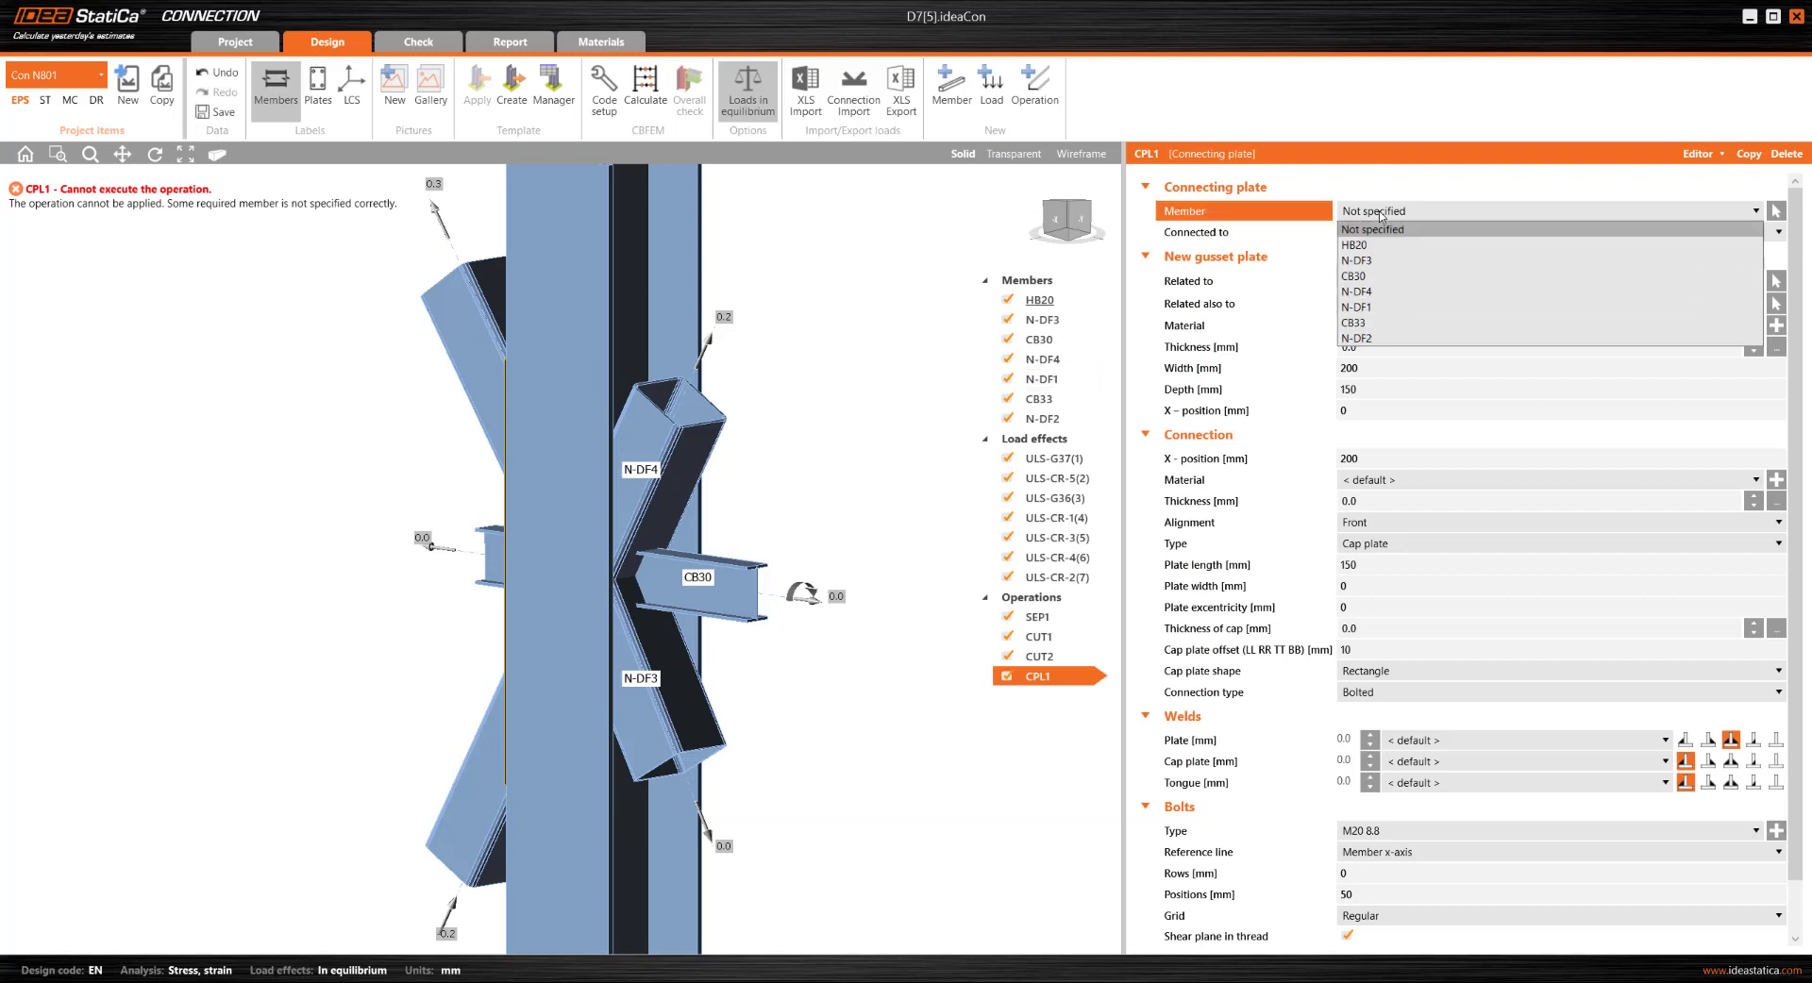
click(1377, 278)
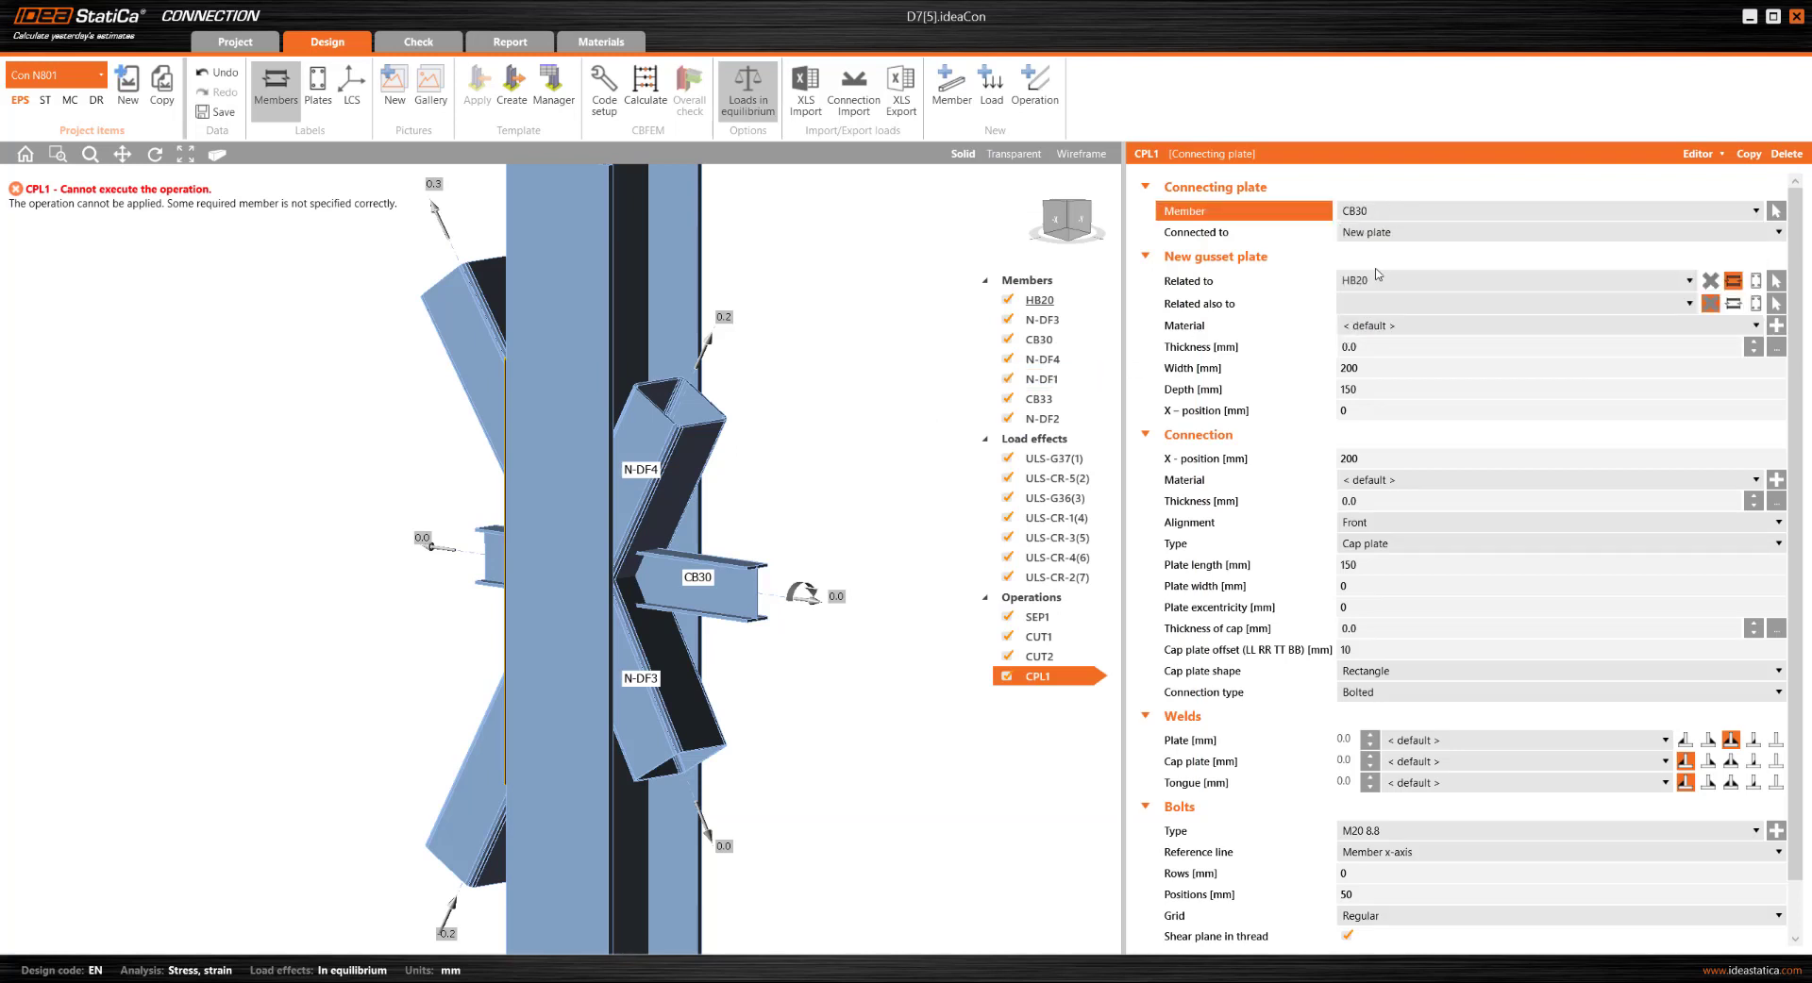
Display the model as transparent and size the new gusset plate to 12 mm thickness, 800 mm width and 300 mm depth
click(1081, 224)
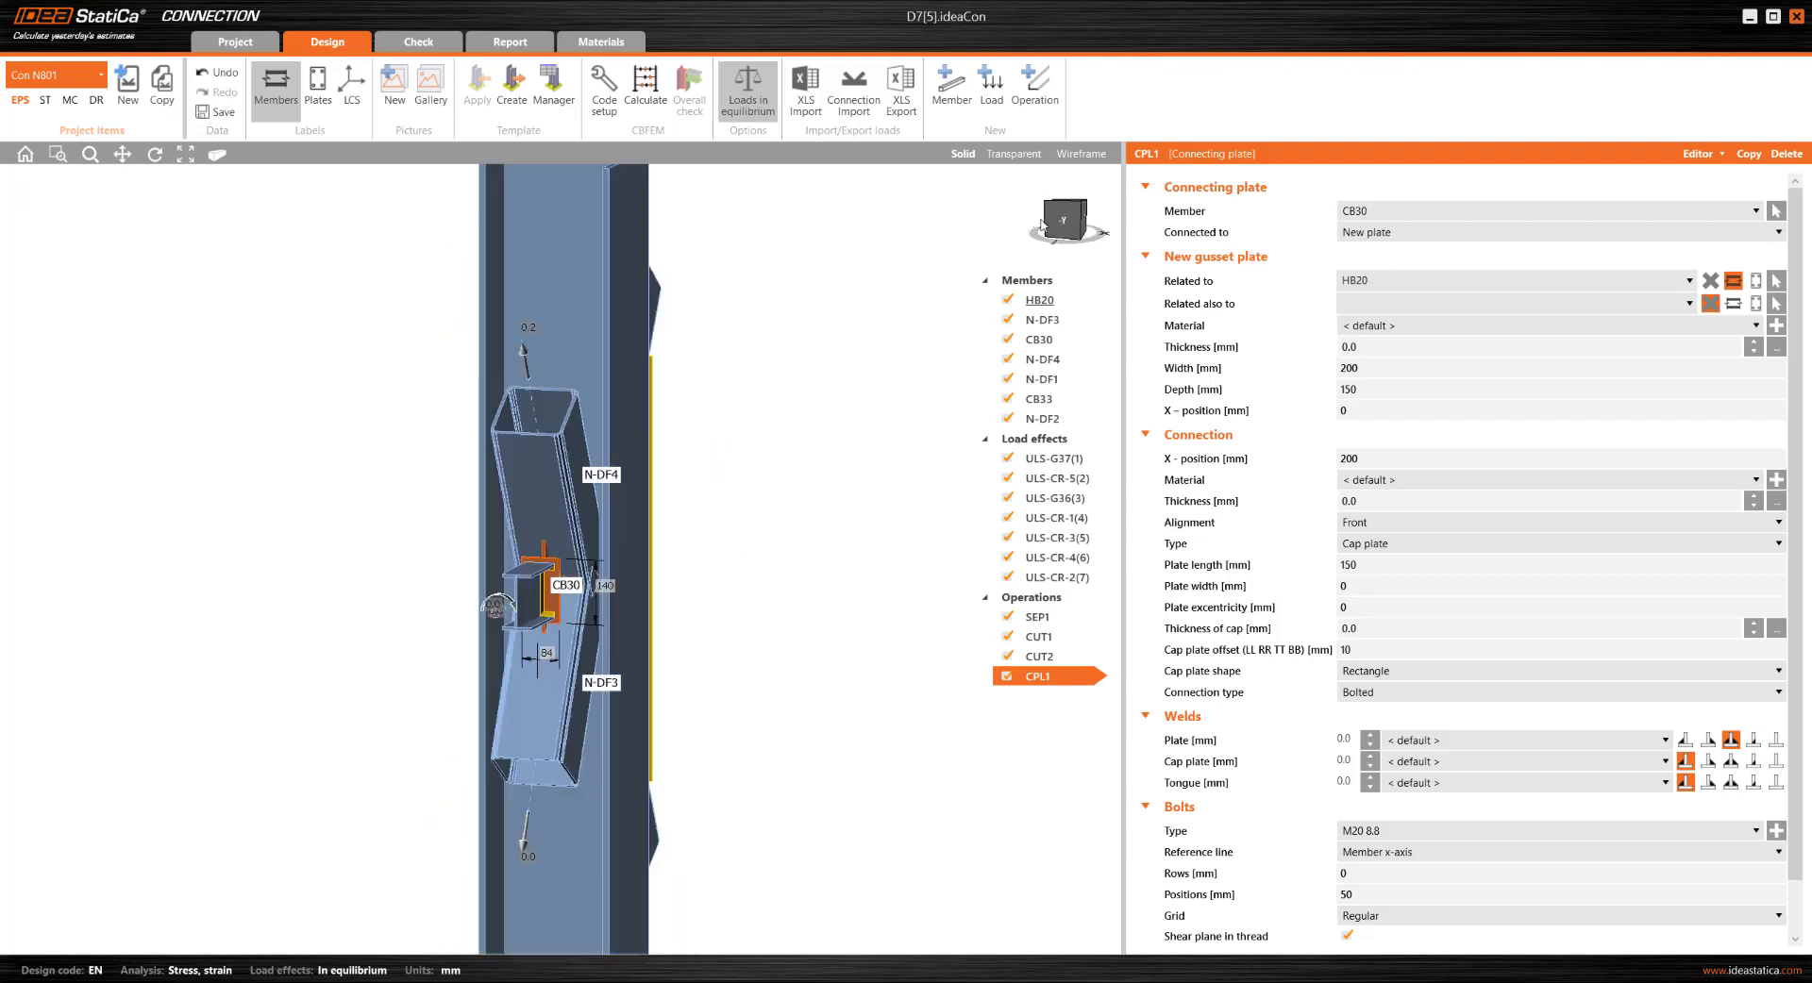
click(1041, 227)
click(1074, 222)
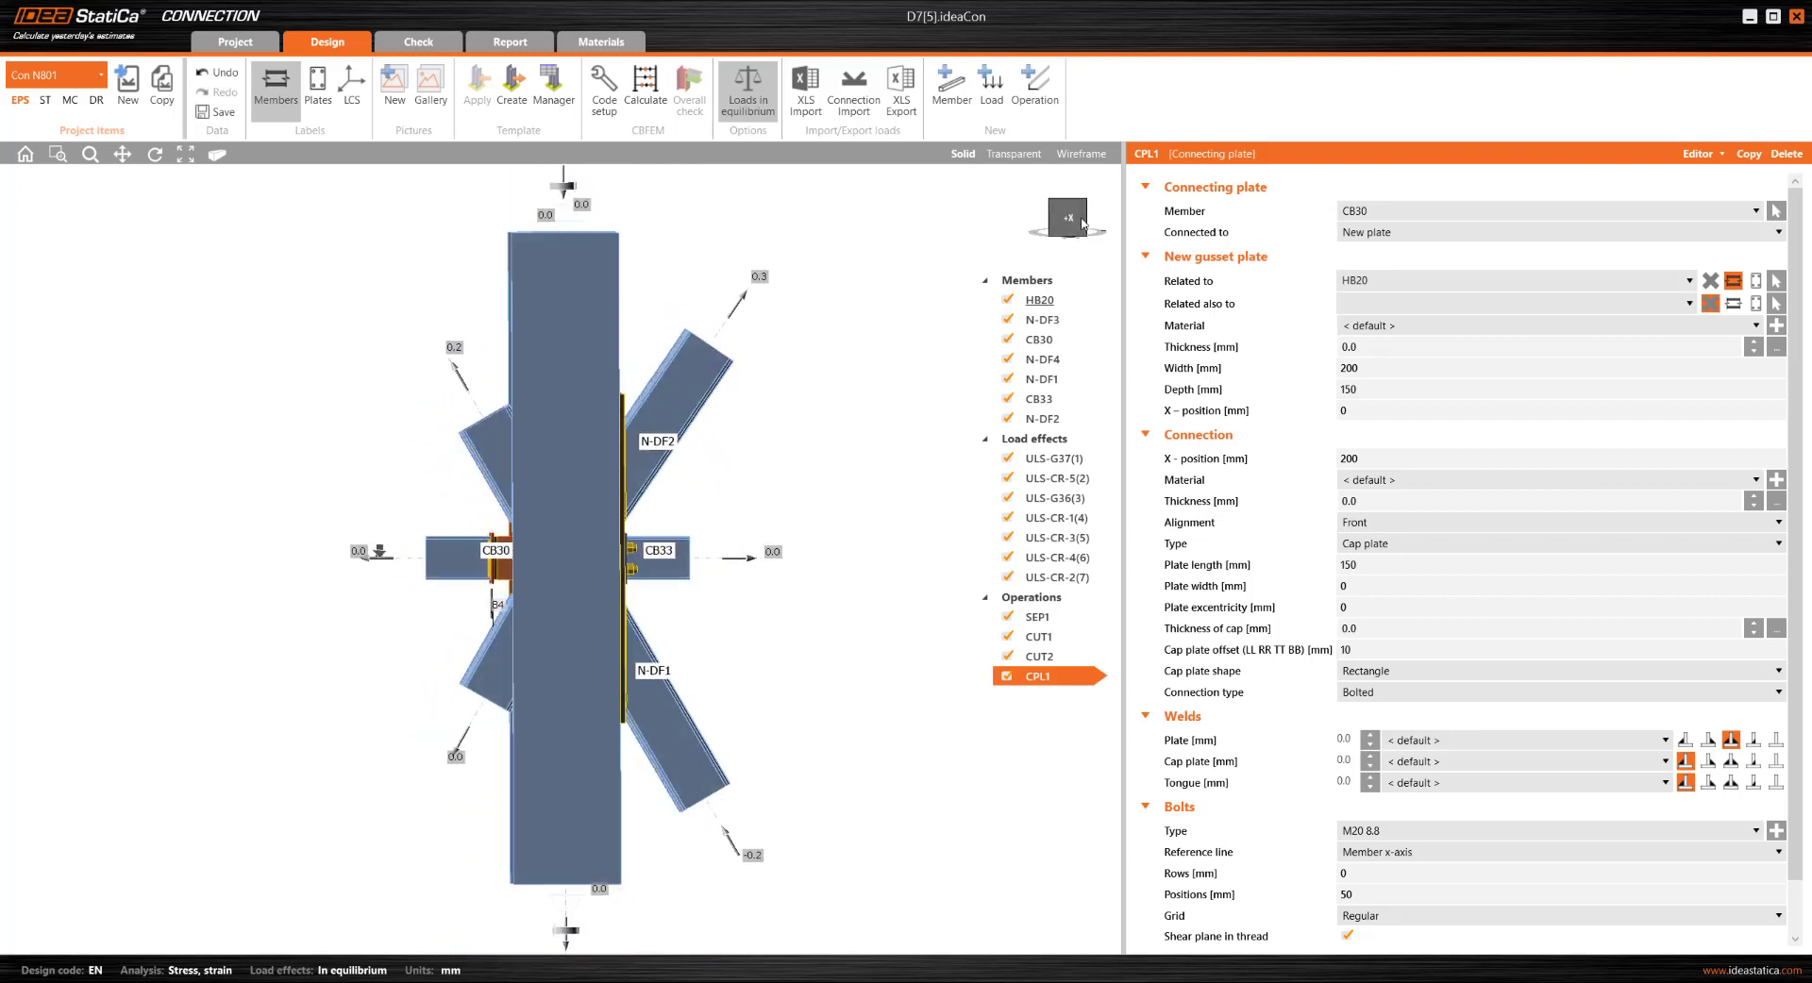
click(1014, 155)
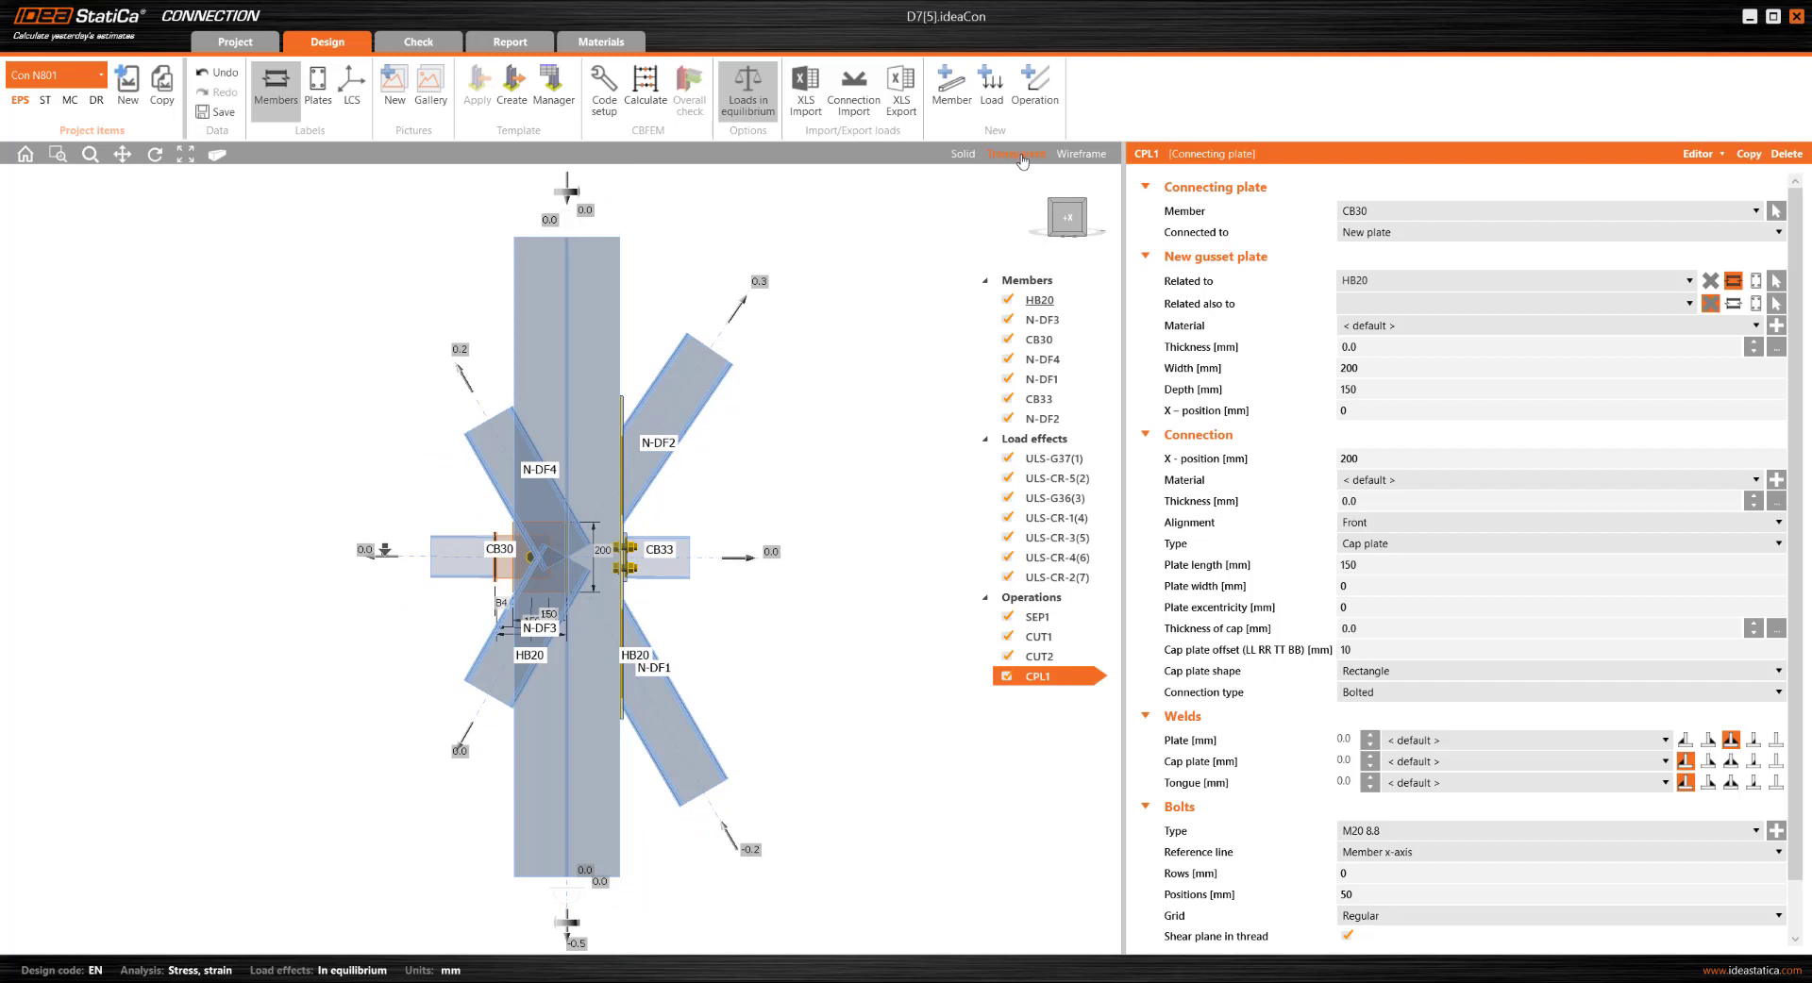
click(1375, 348)
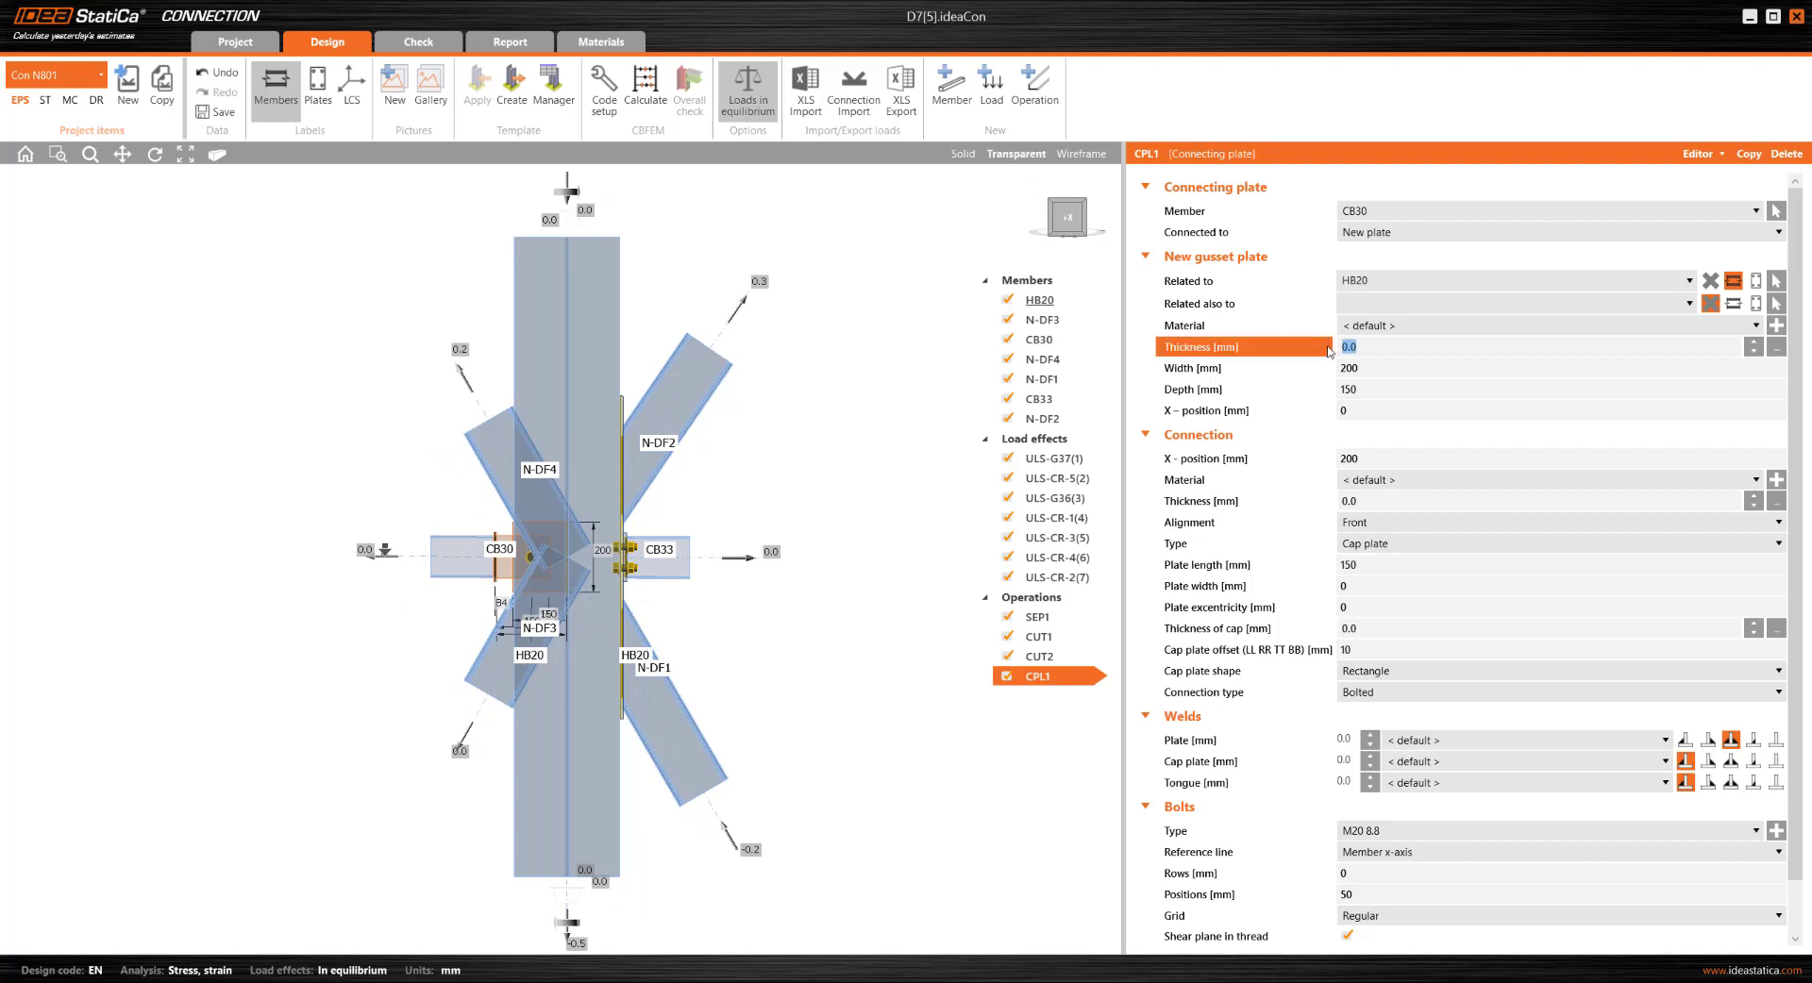
text(12)
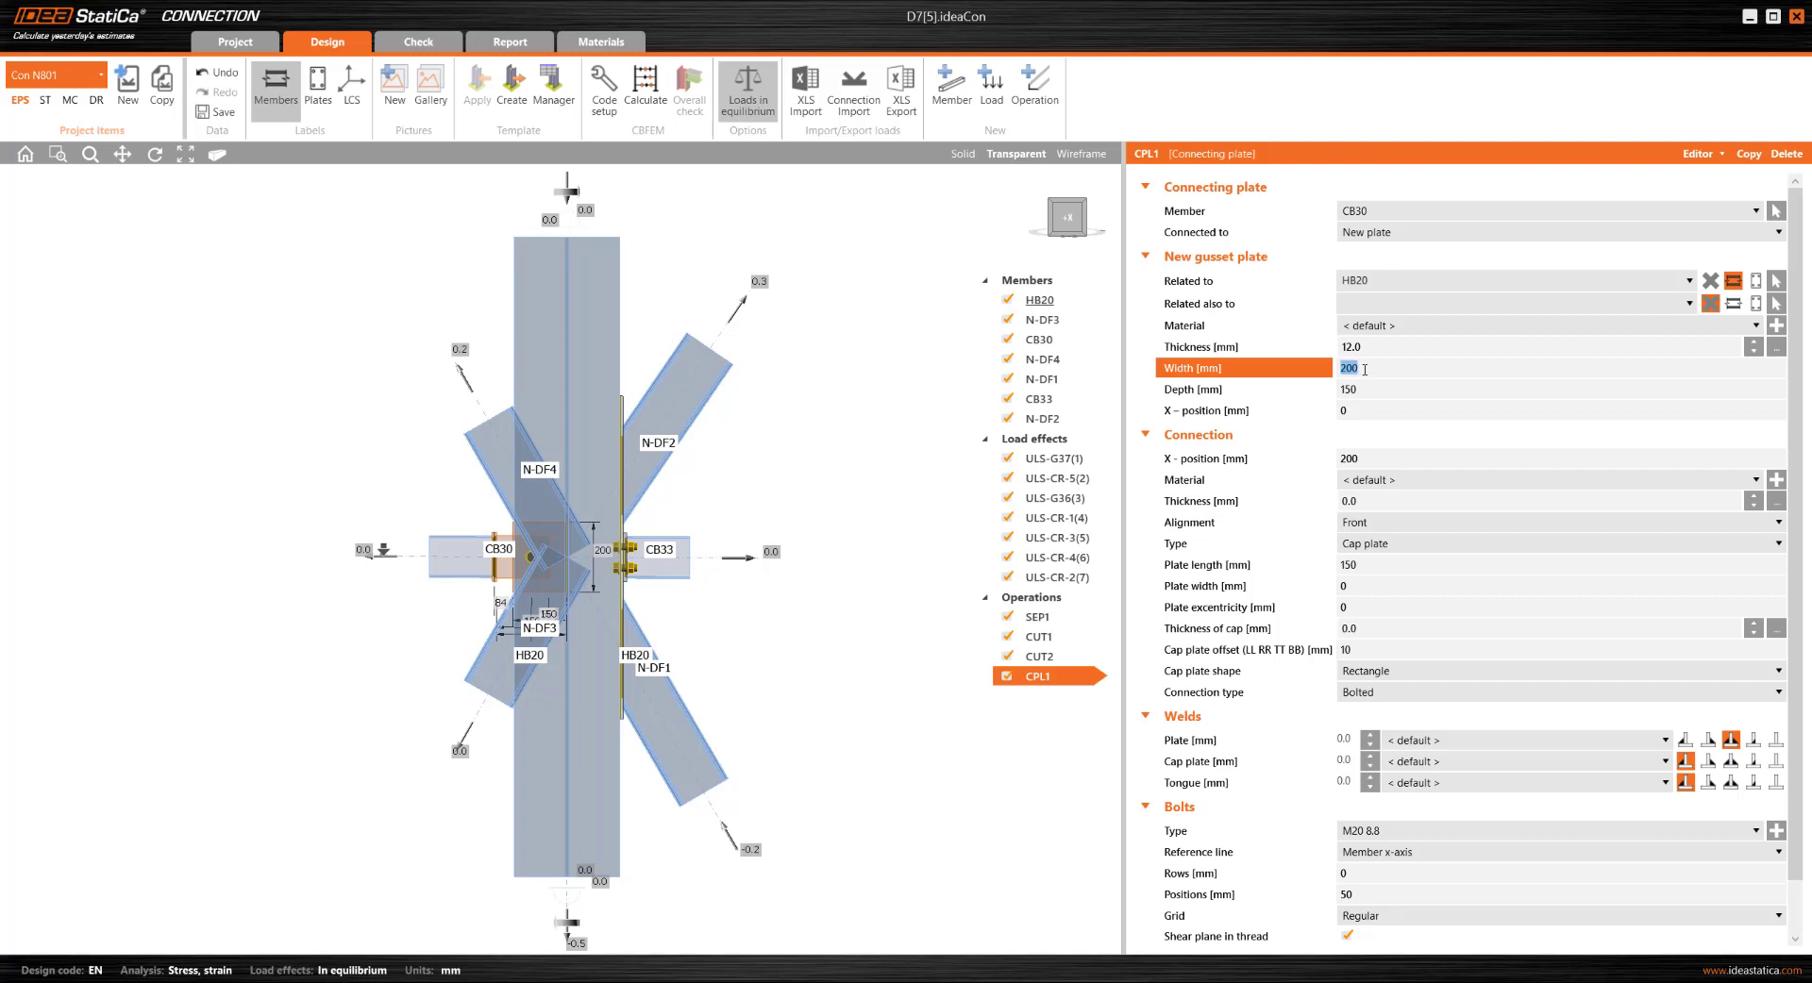
text(8)
key(Tab)
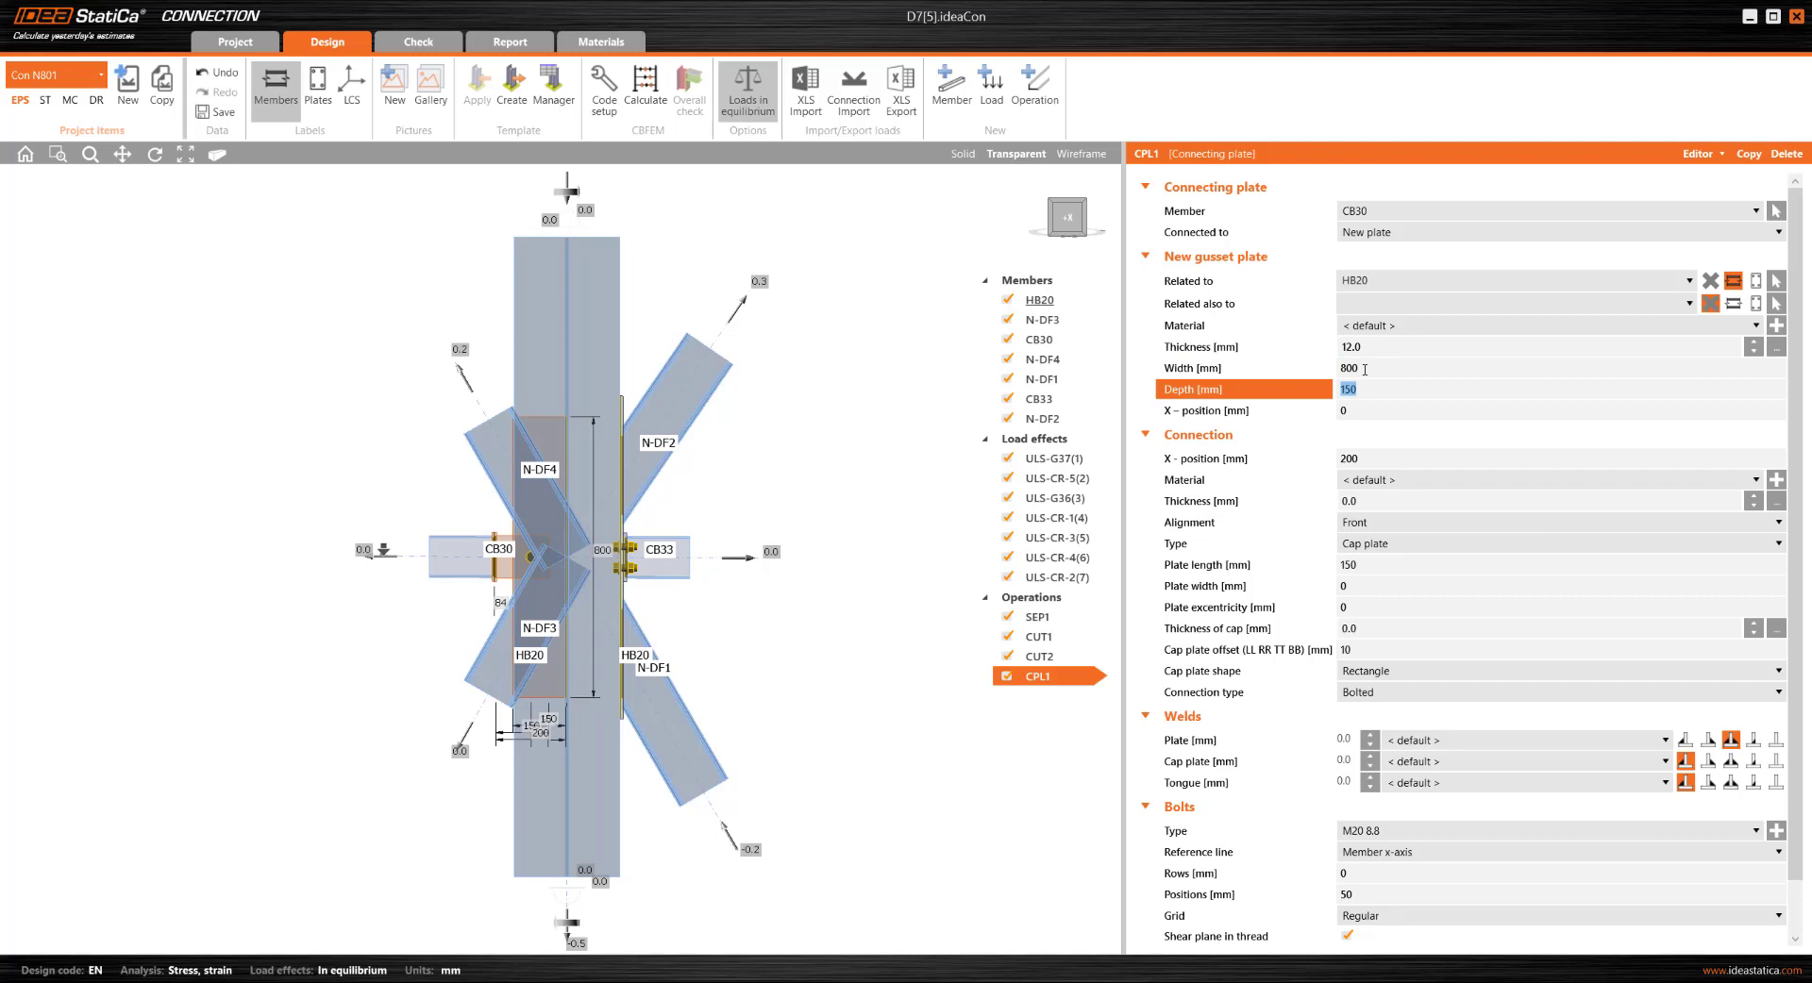
text(300)
key(Tab)
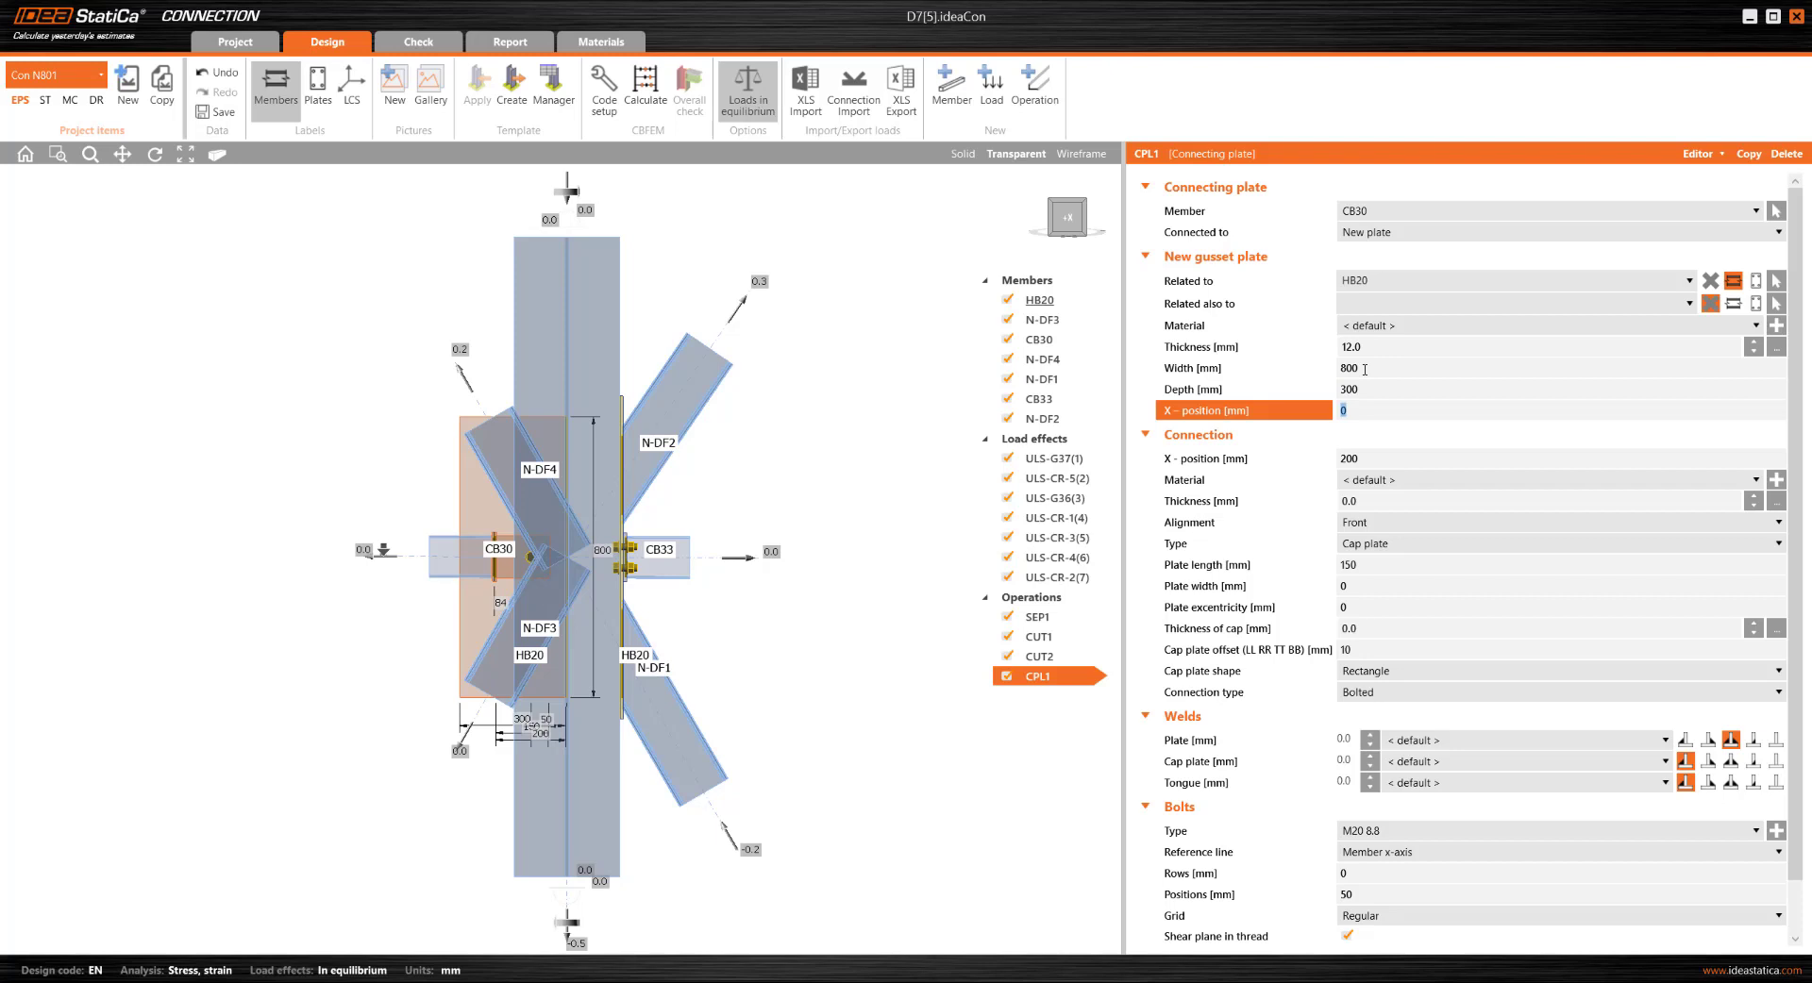
Set the connection's X-position to 330 mm and its type to Cap plate 2x
key(Tab)
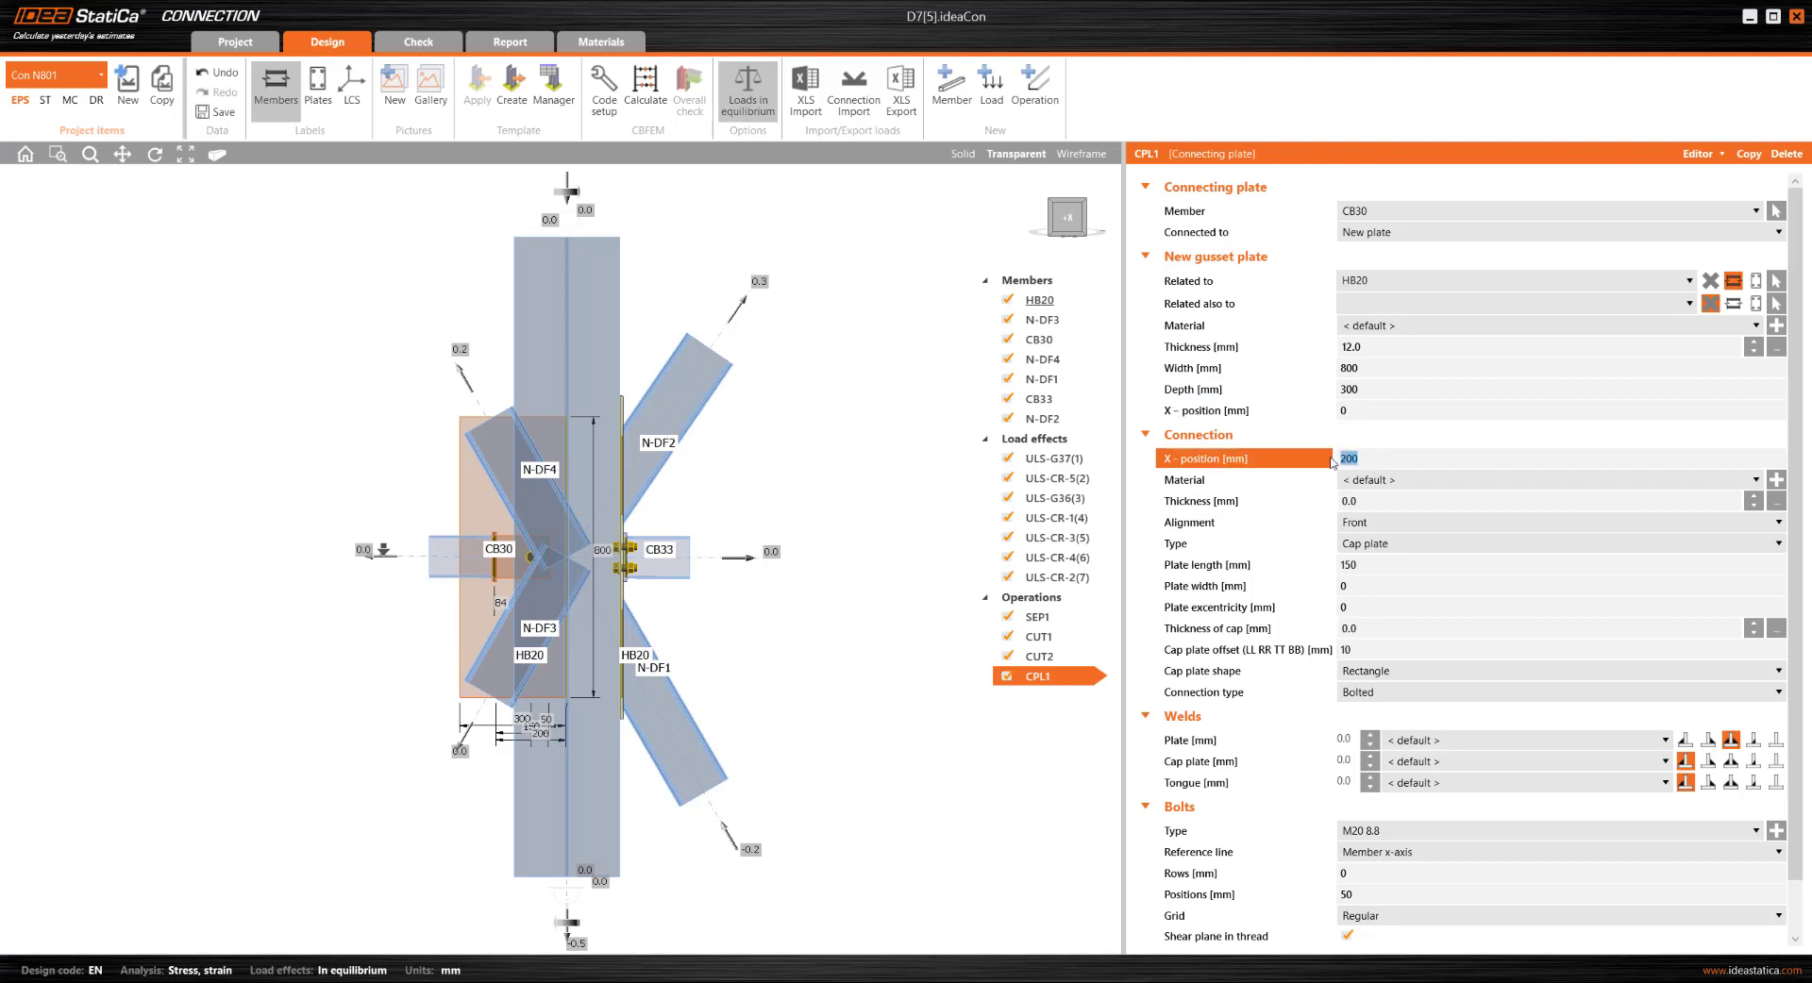
text(330)
key(Tab)
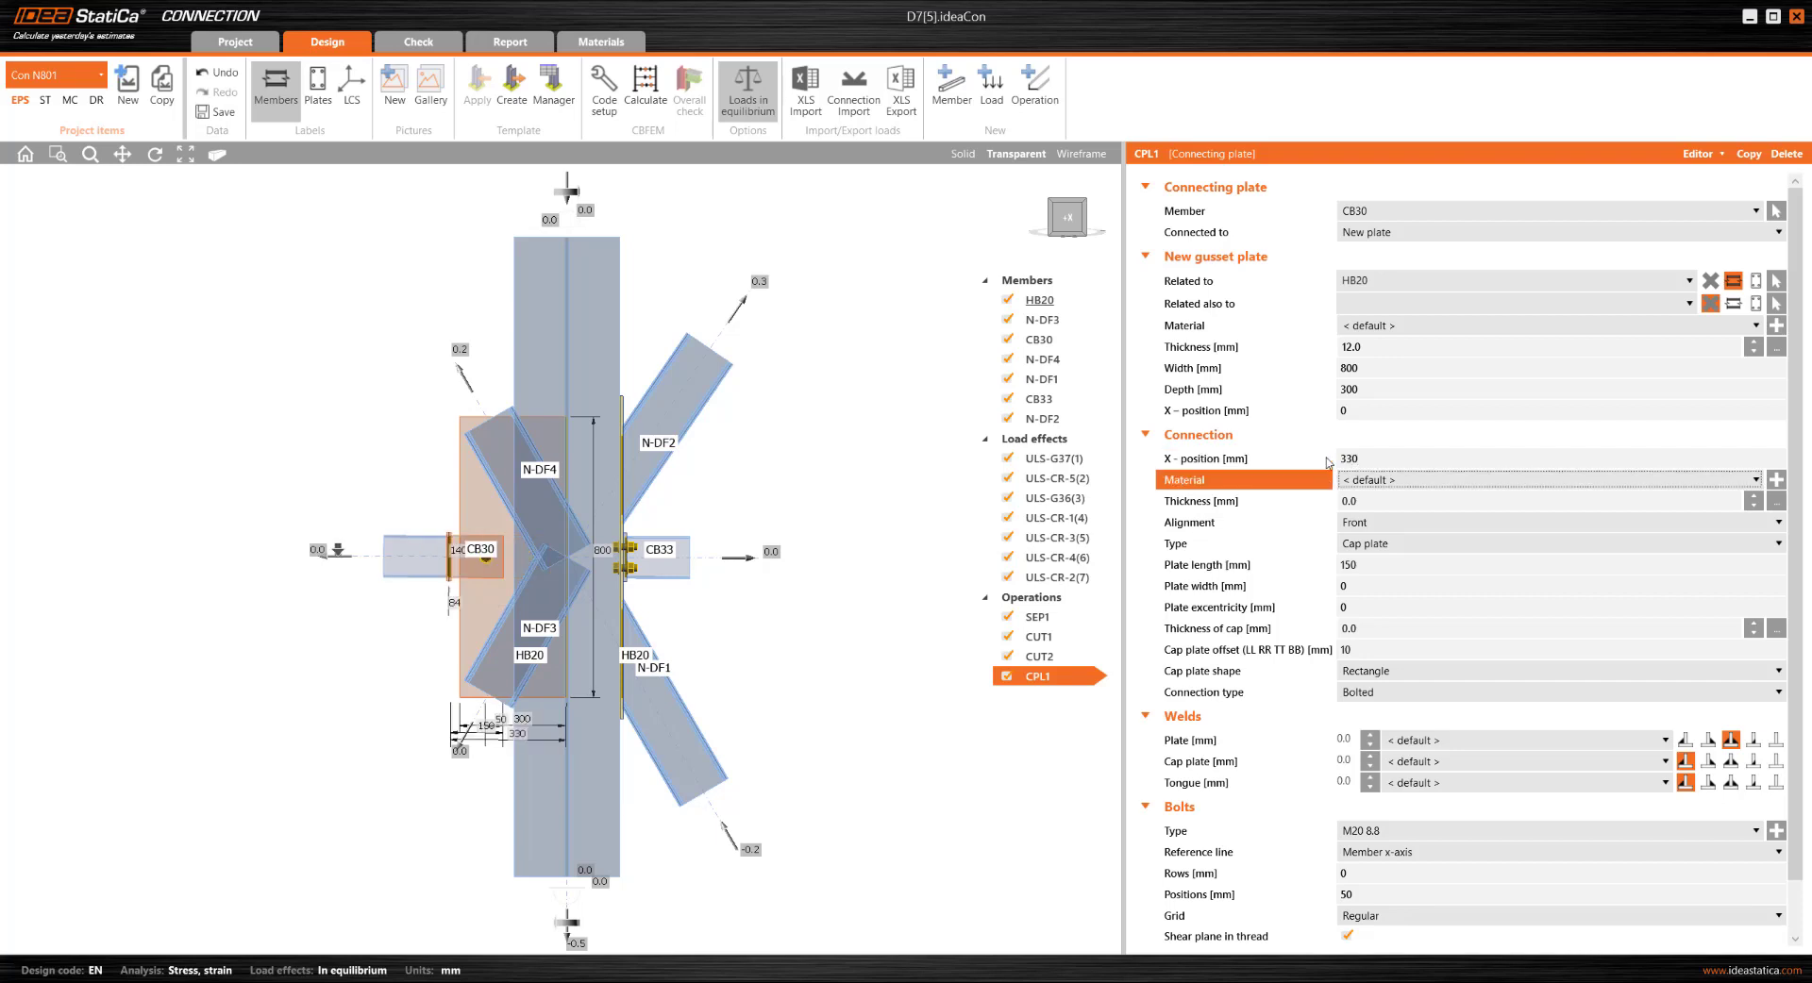
click(1368, 545)
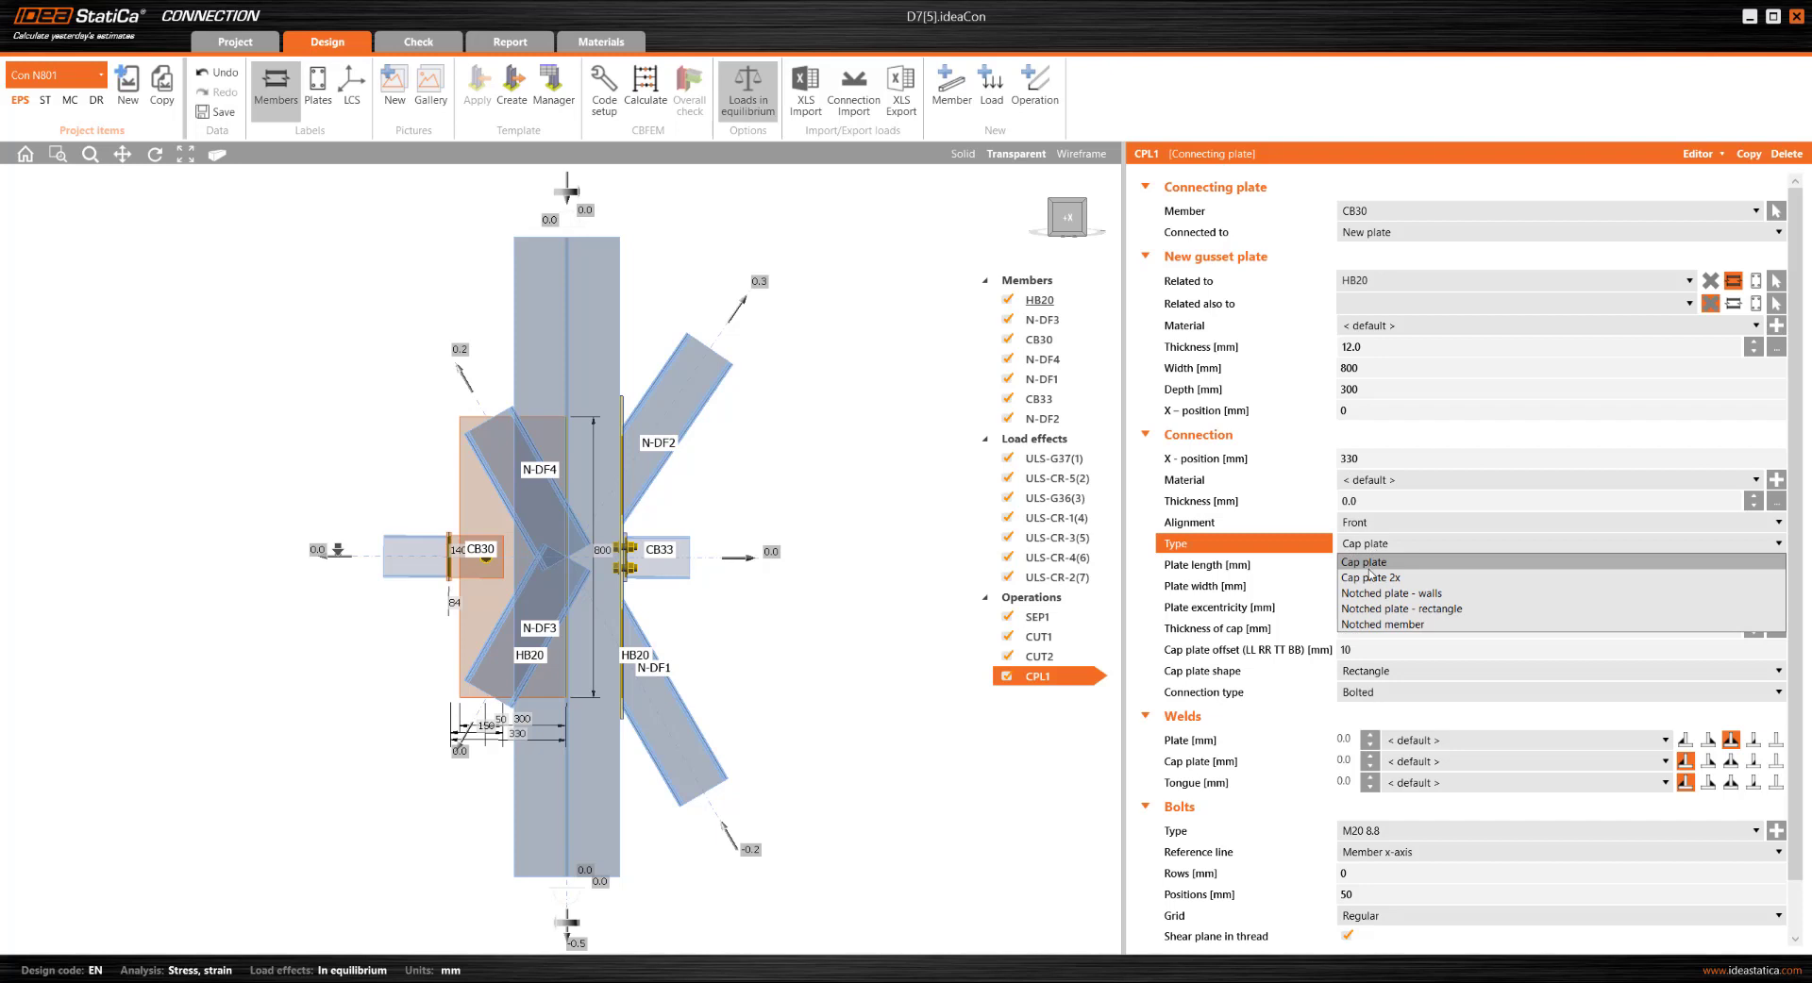
click(1371, 578)
Set the connection's plate length and plate width to 180 mm and the cap plate offset to 30 mm
click(1328, 566)
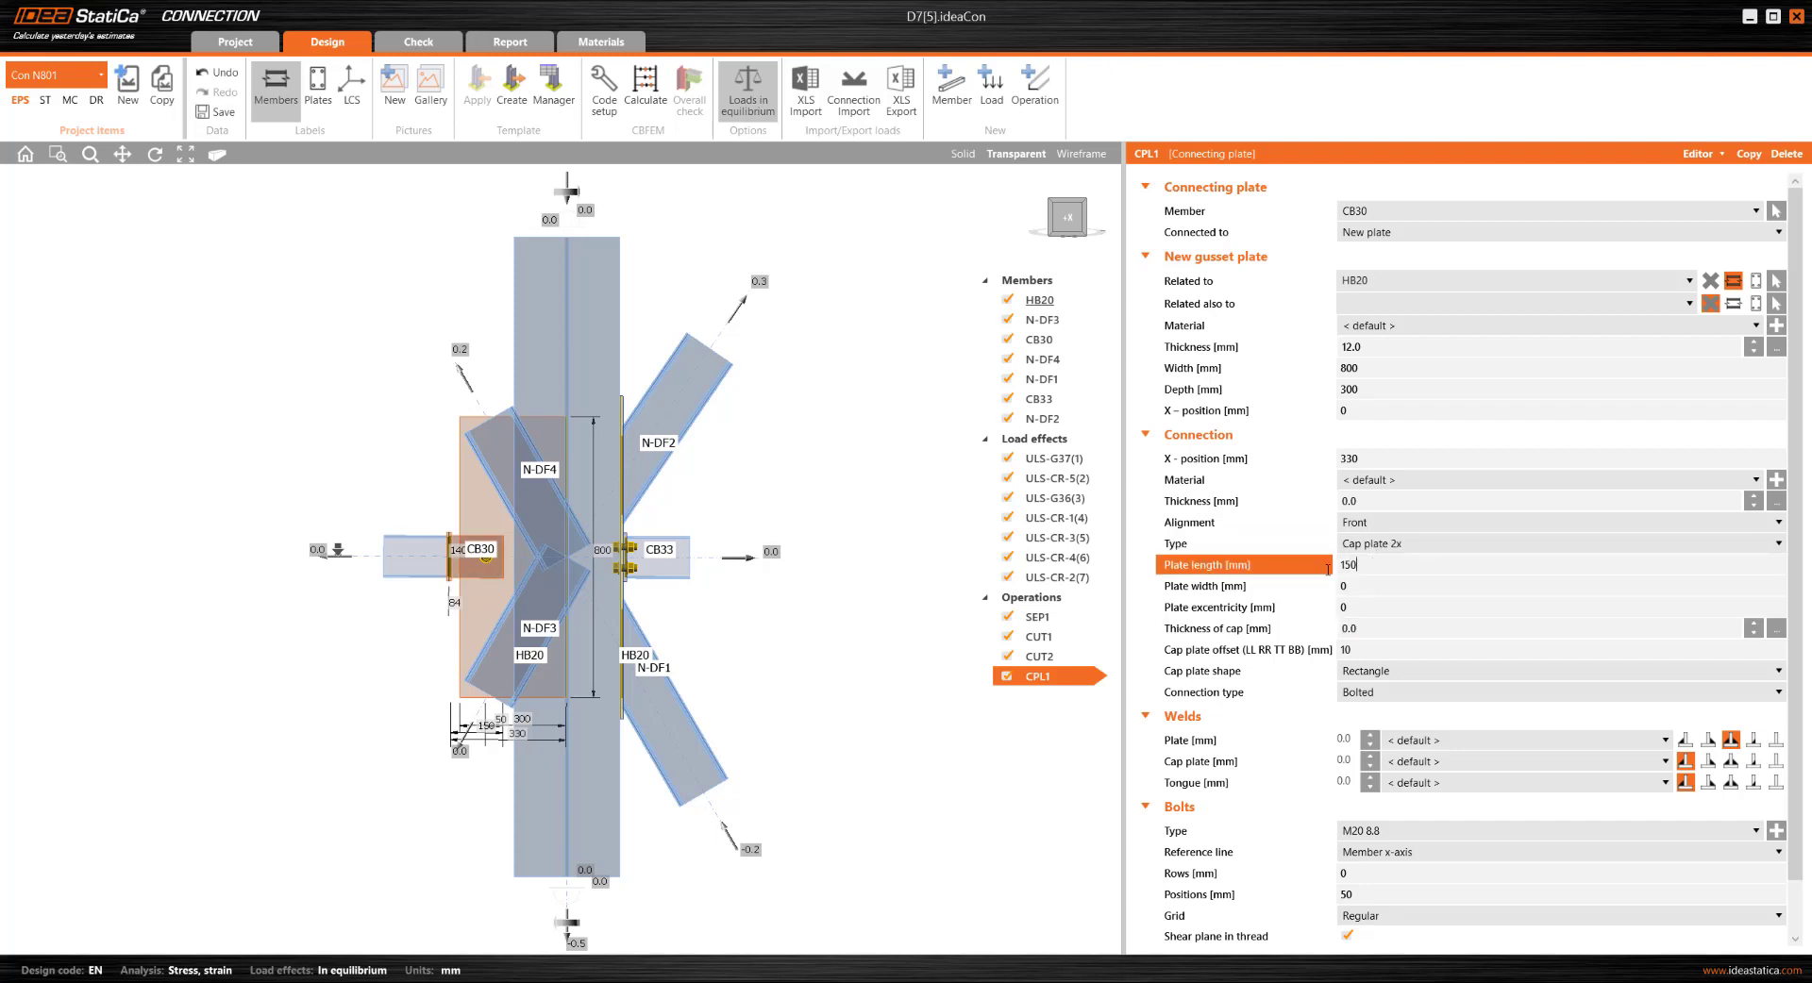
text(180)
key(Tab)
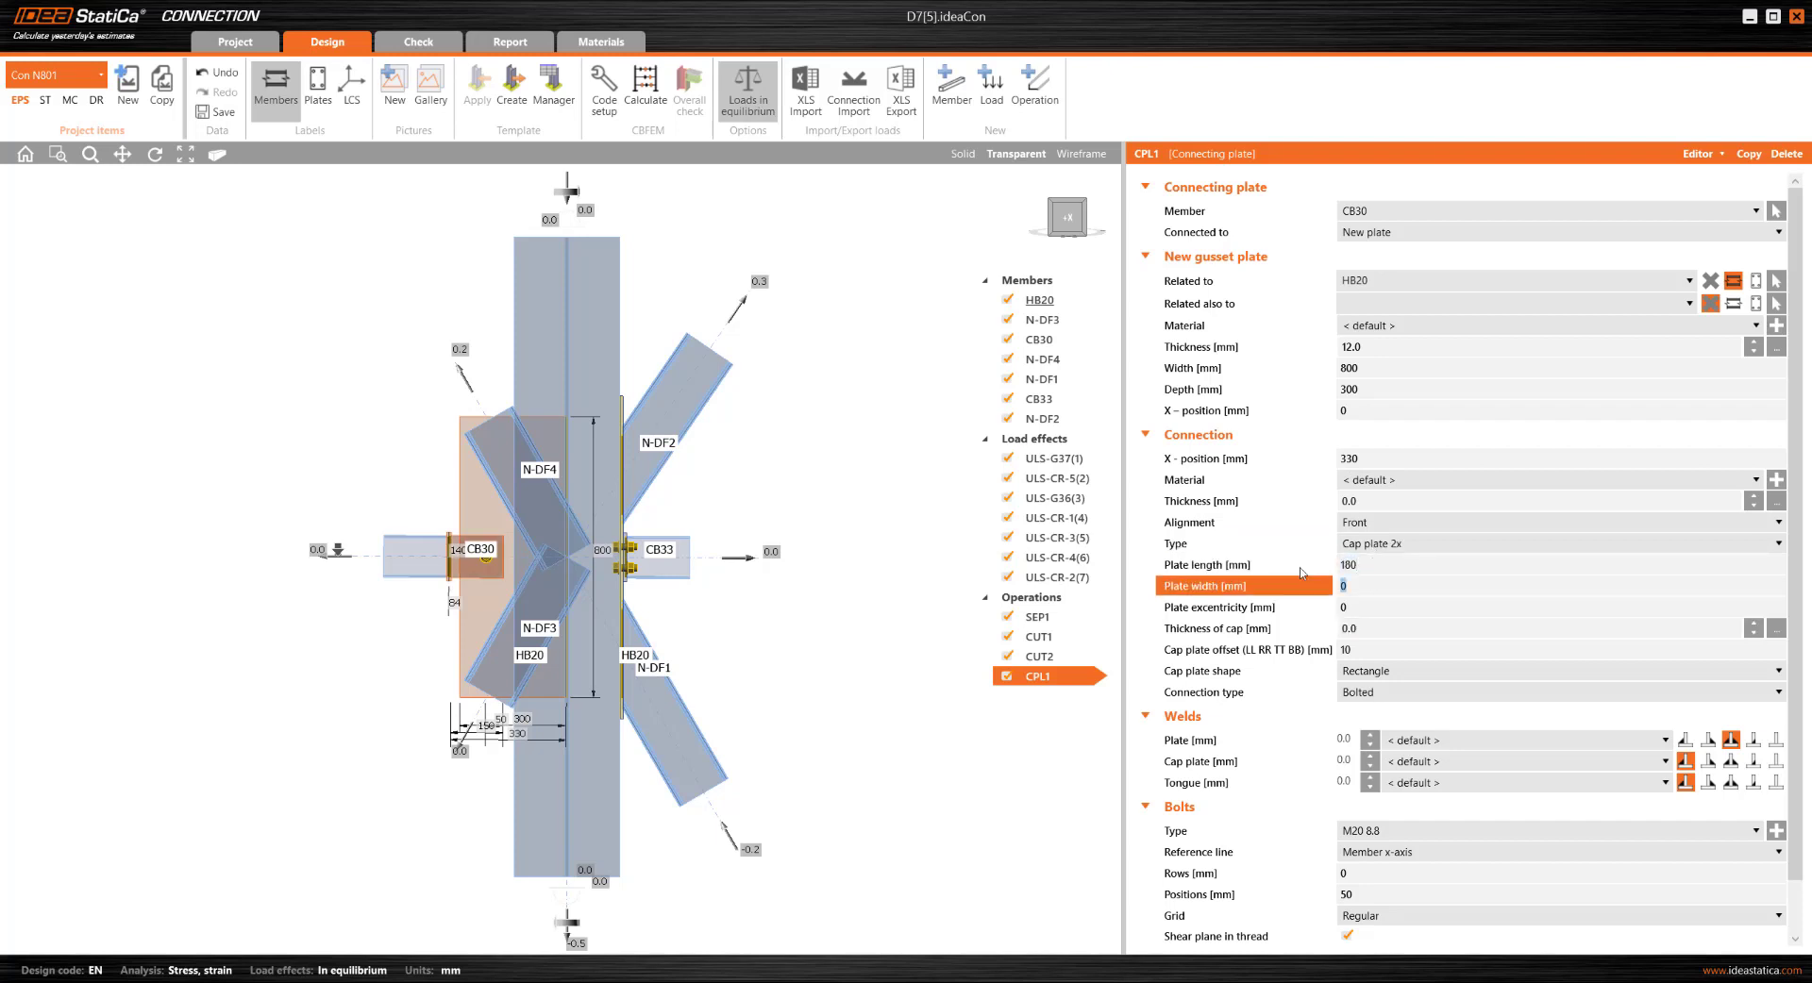
text(180)
key(Tab)
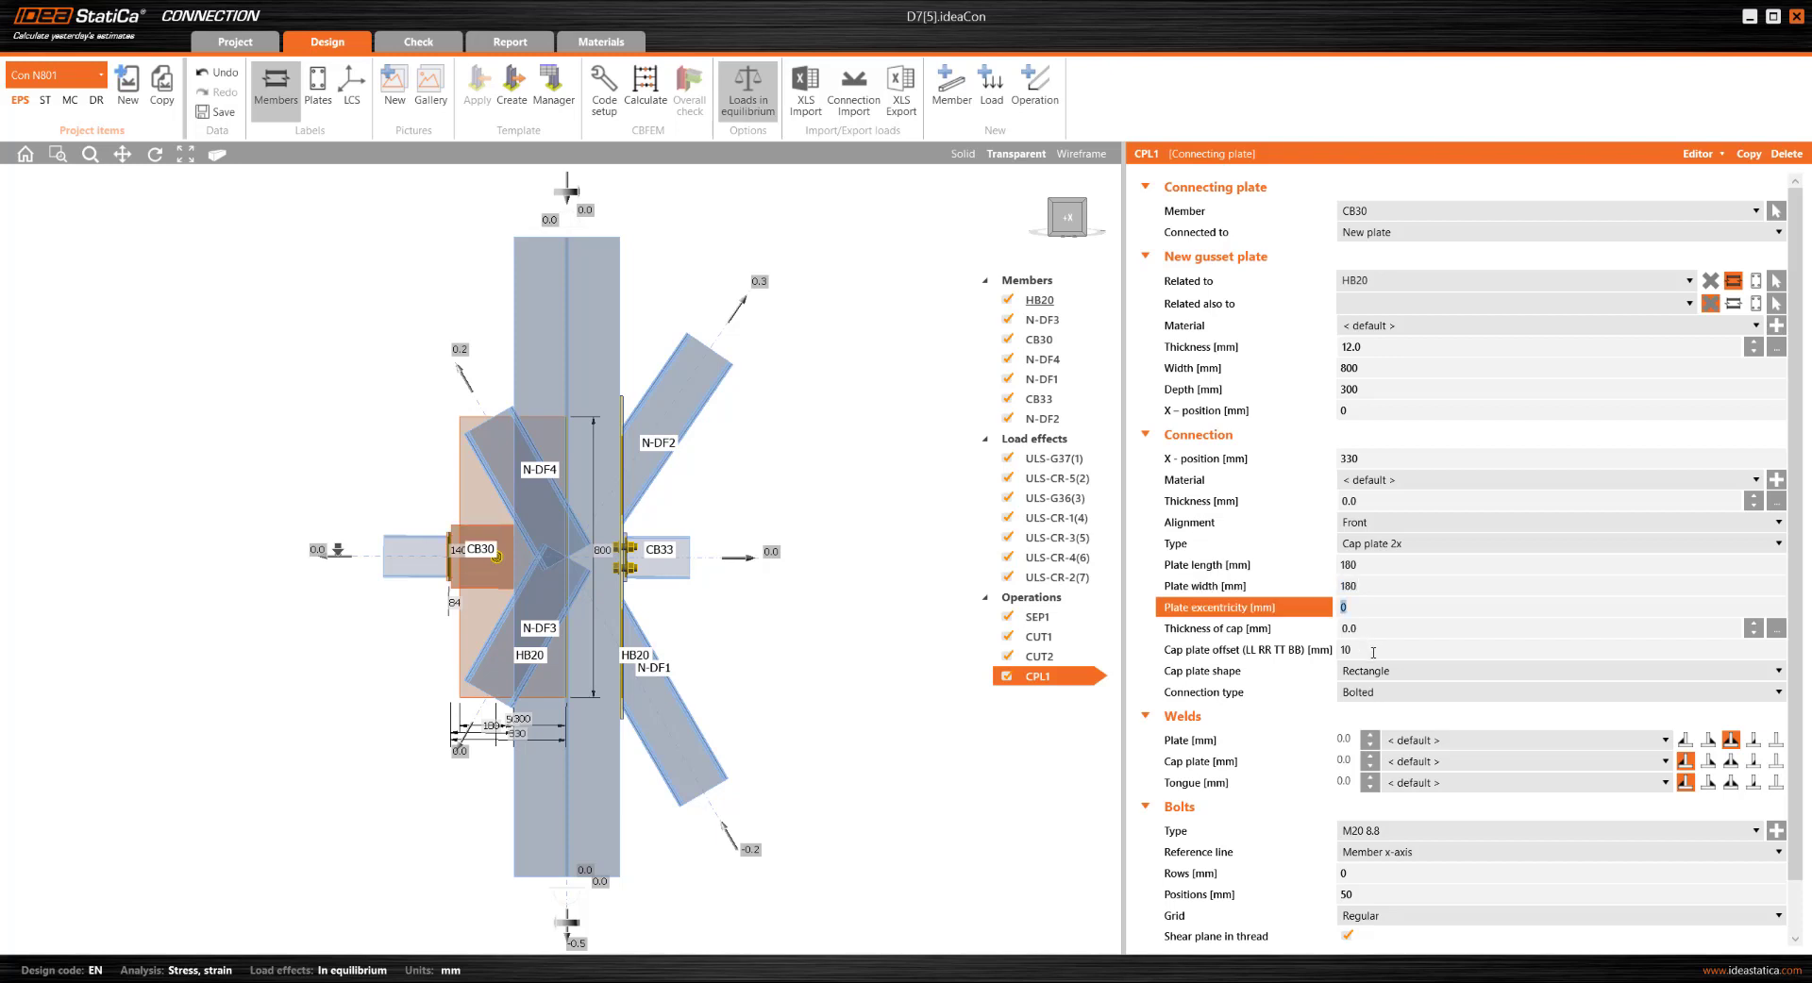
key(Tab)
text(30)
key(Tab)
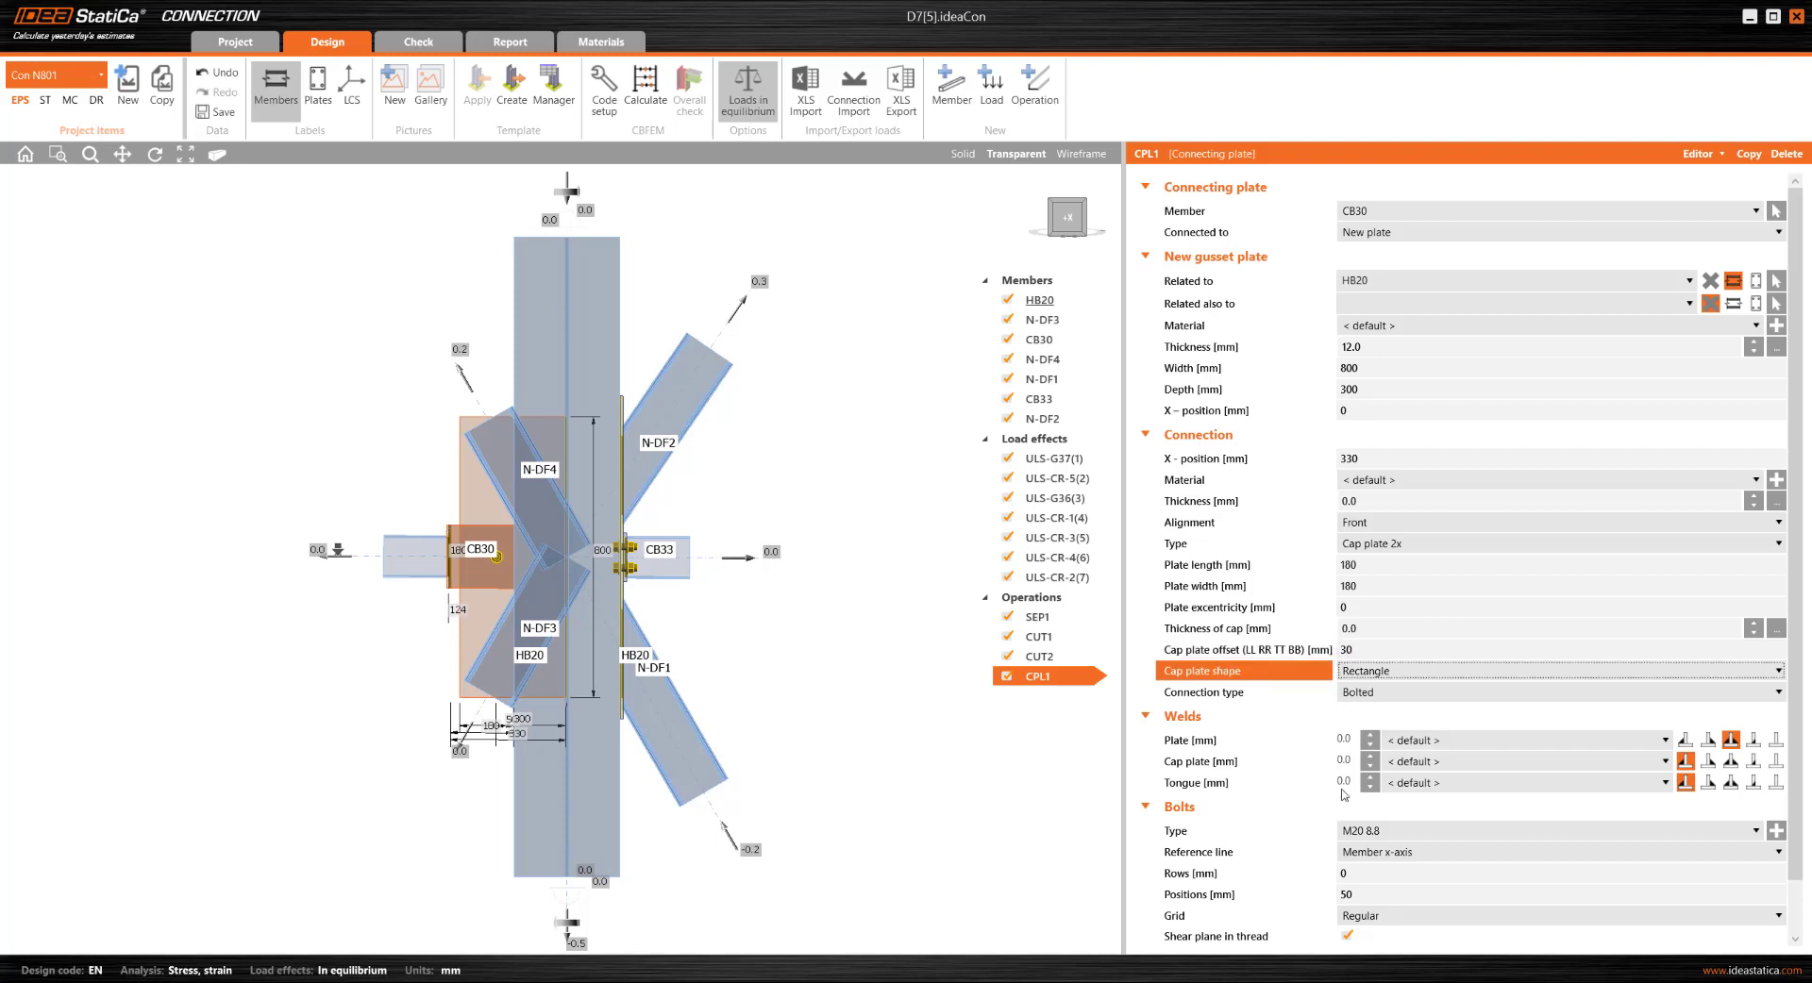
Arrange the connecting plate's bolts with rows at 40 -80 mm and positions at 40 60 mm
click(1296, 876)
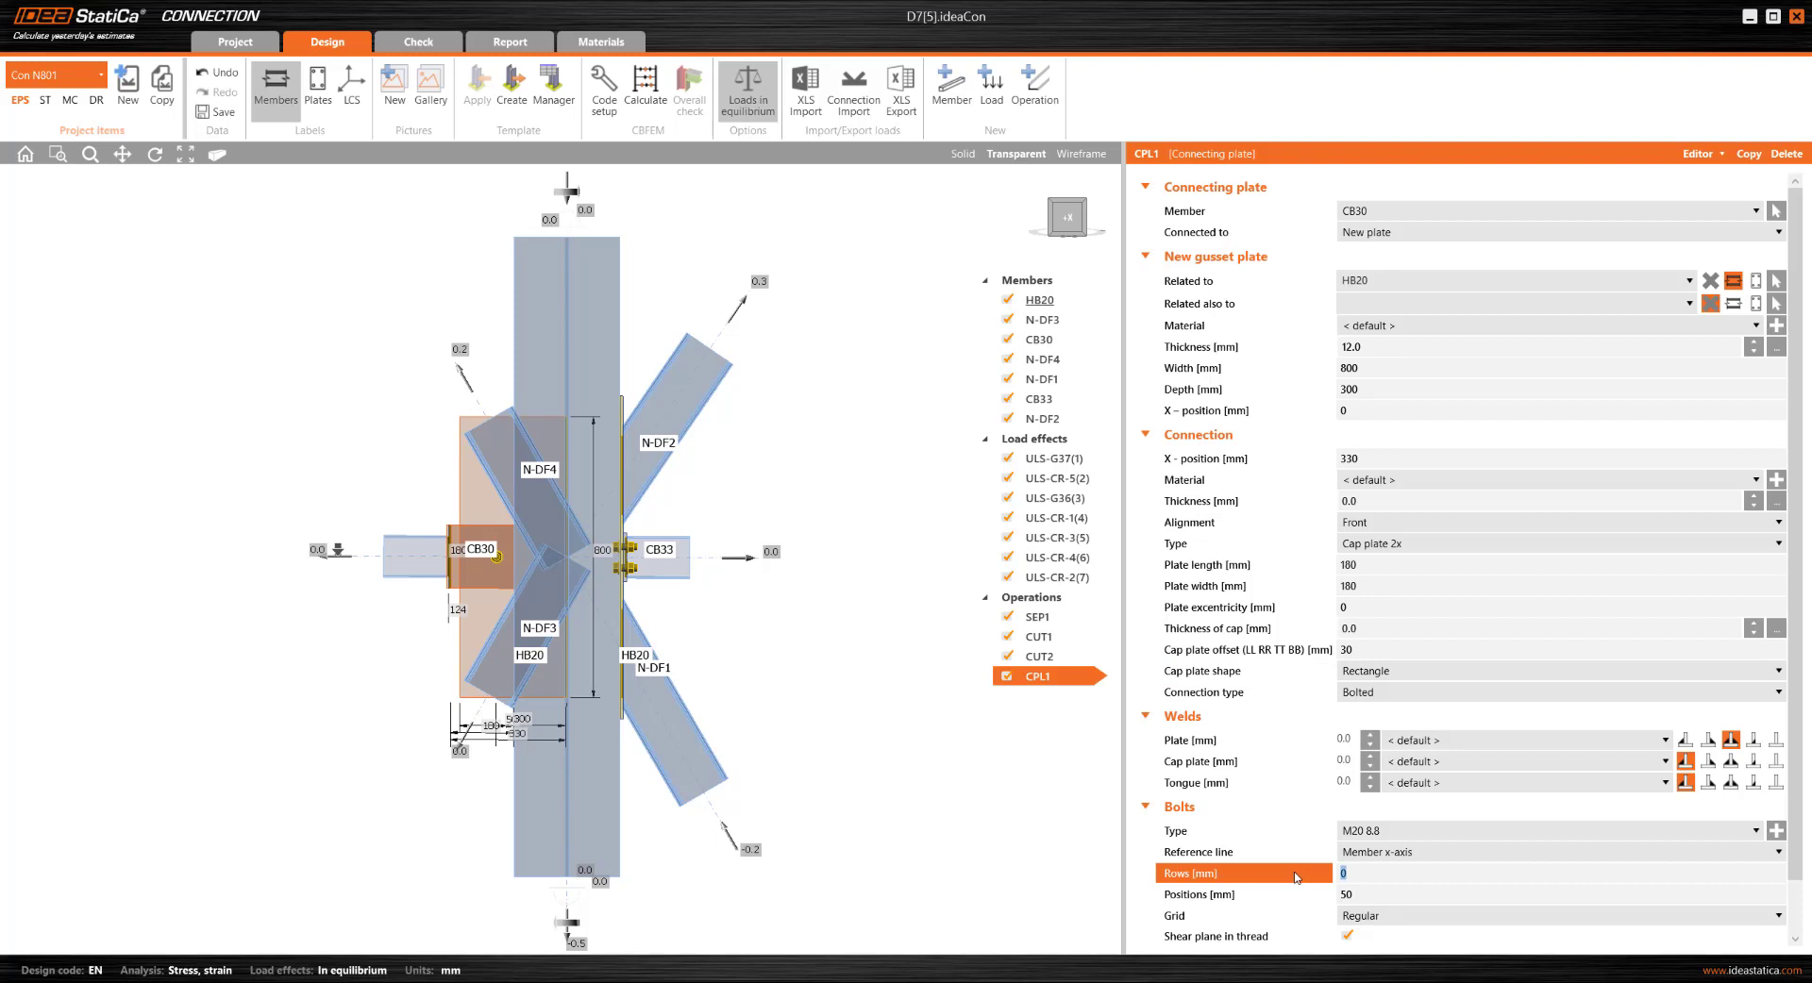
text(40 -80)
key(Tab)
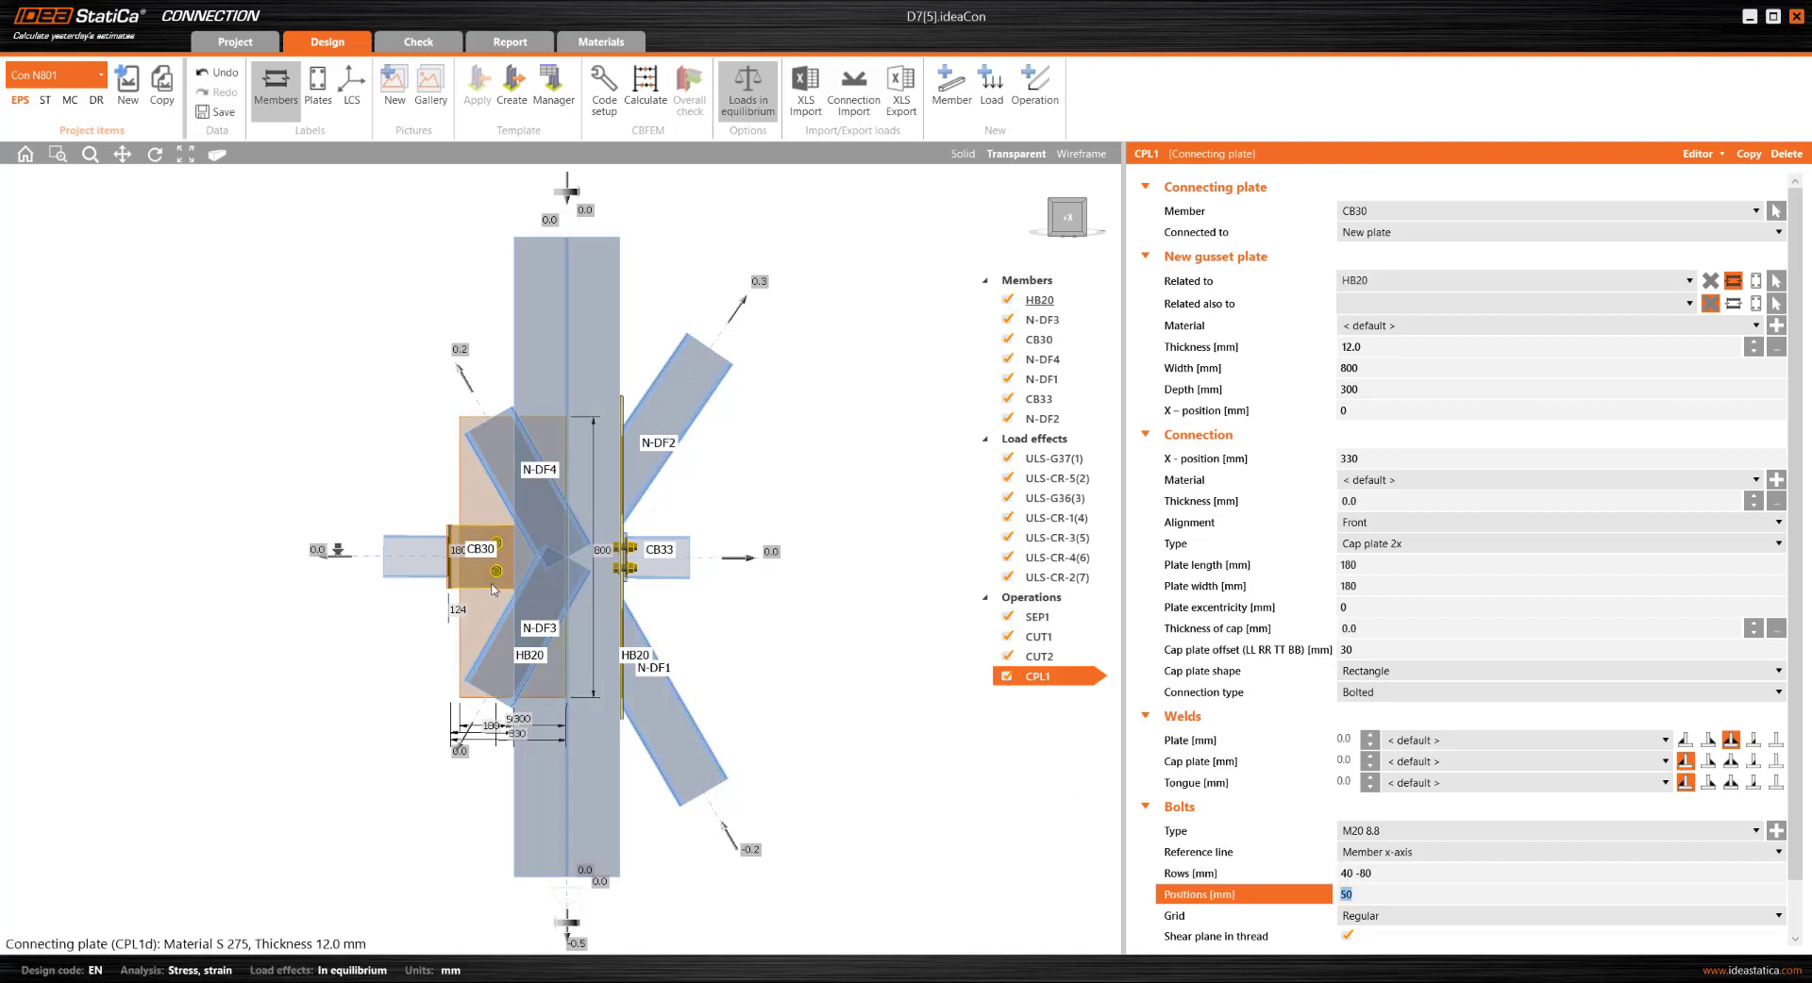
scroll(493, 590, up, 3)
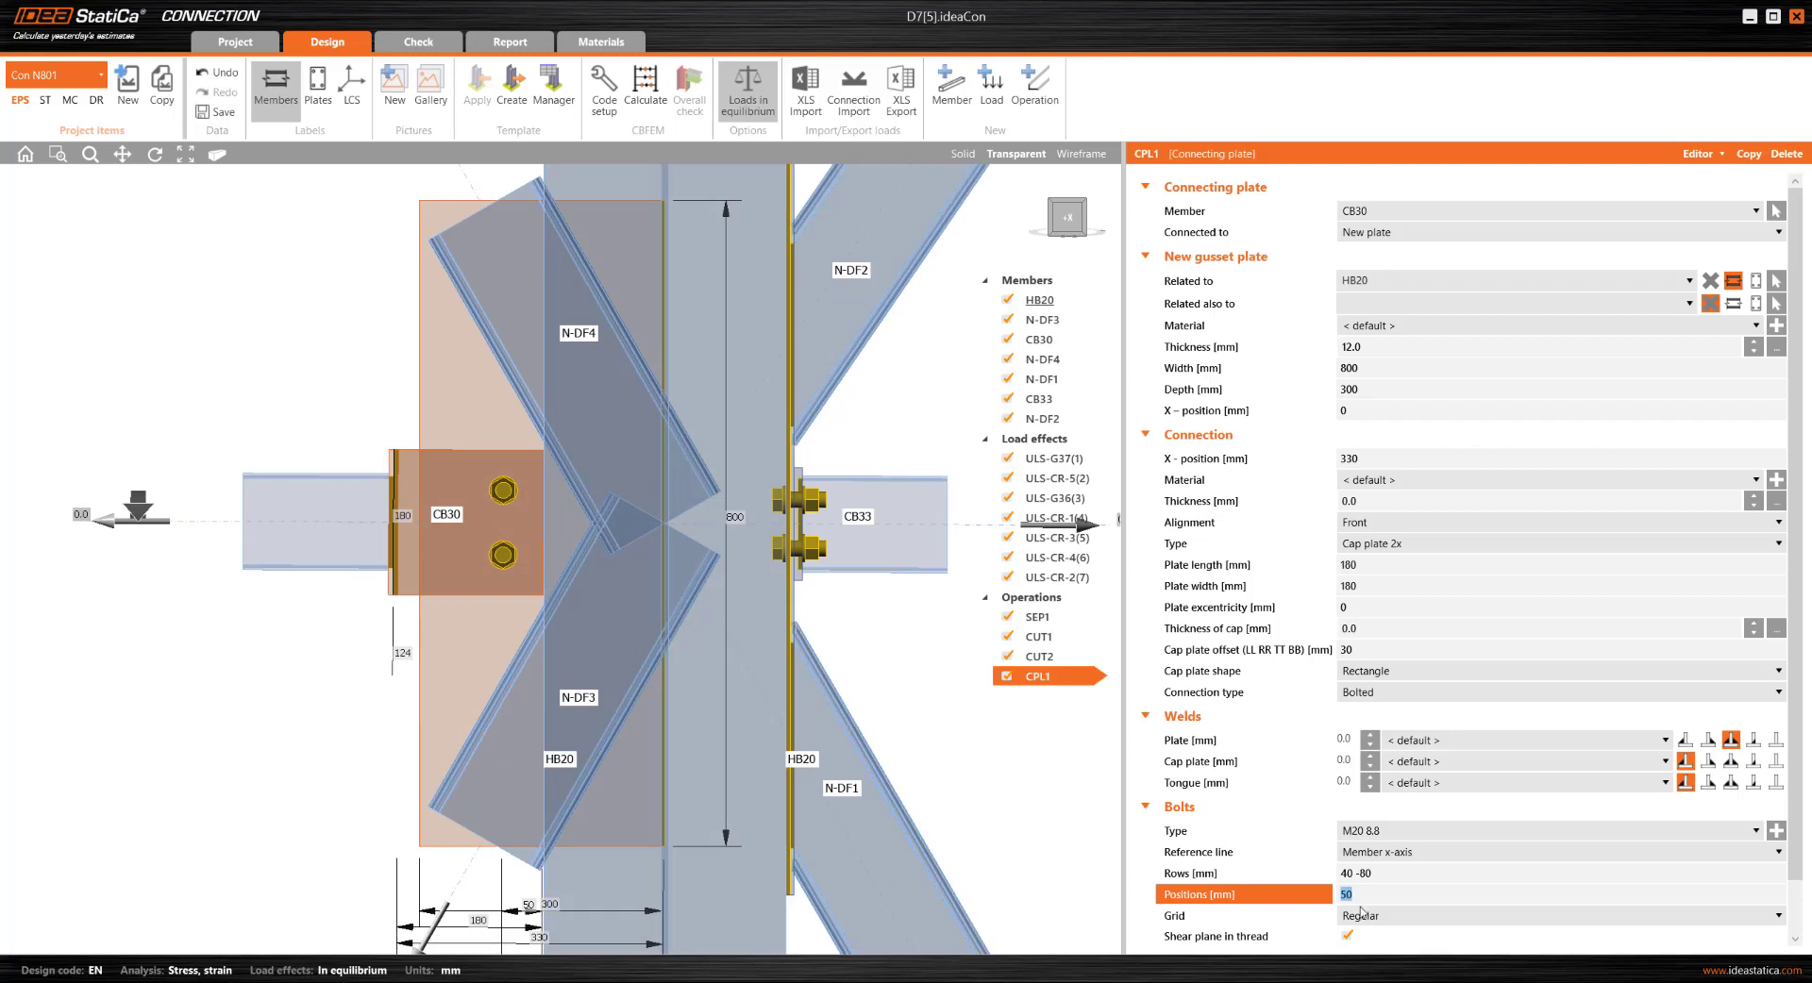
text(40 60)
key(Tab)
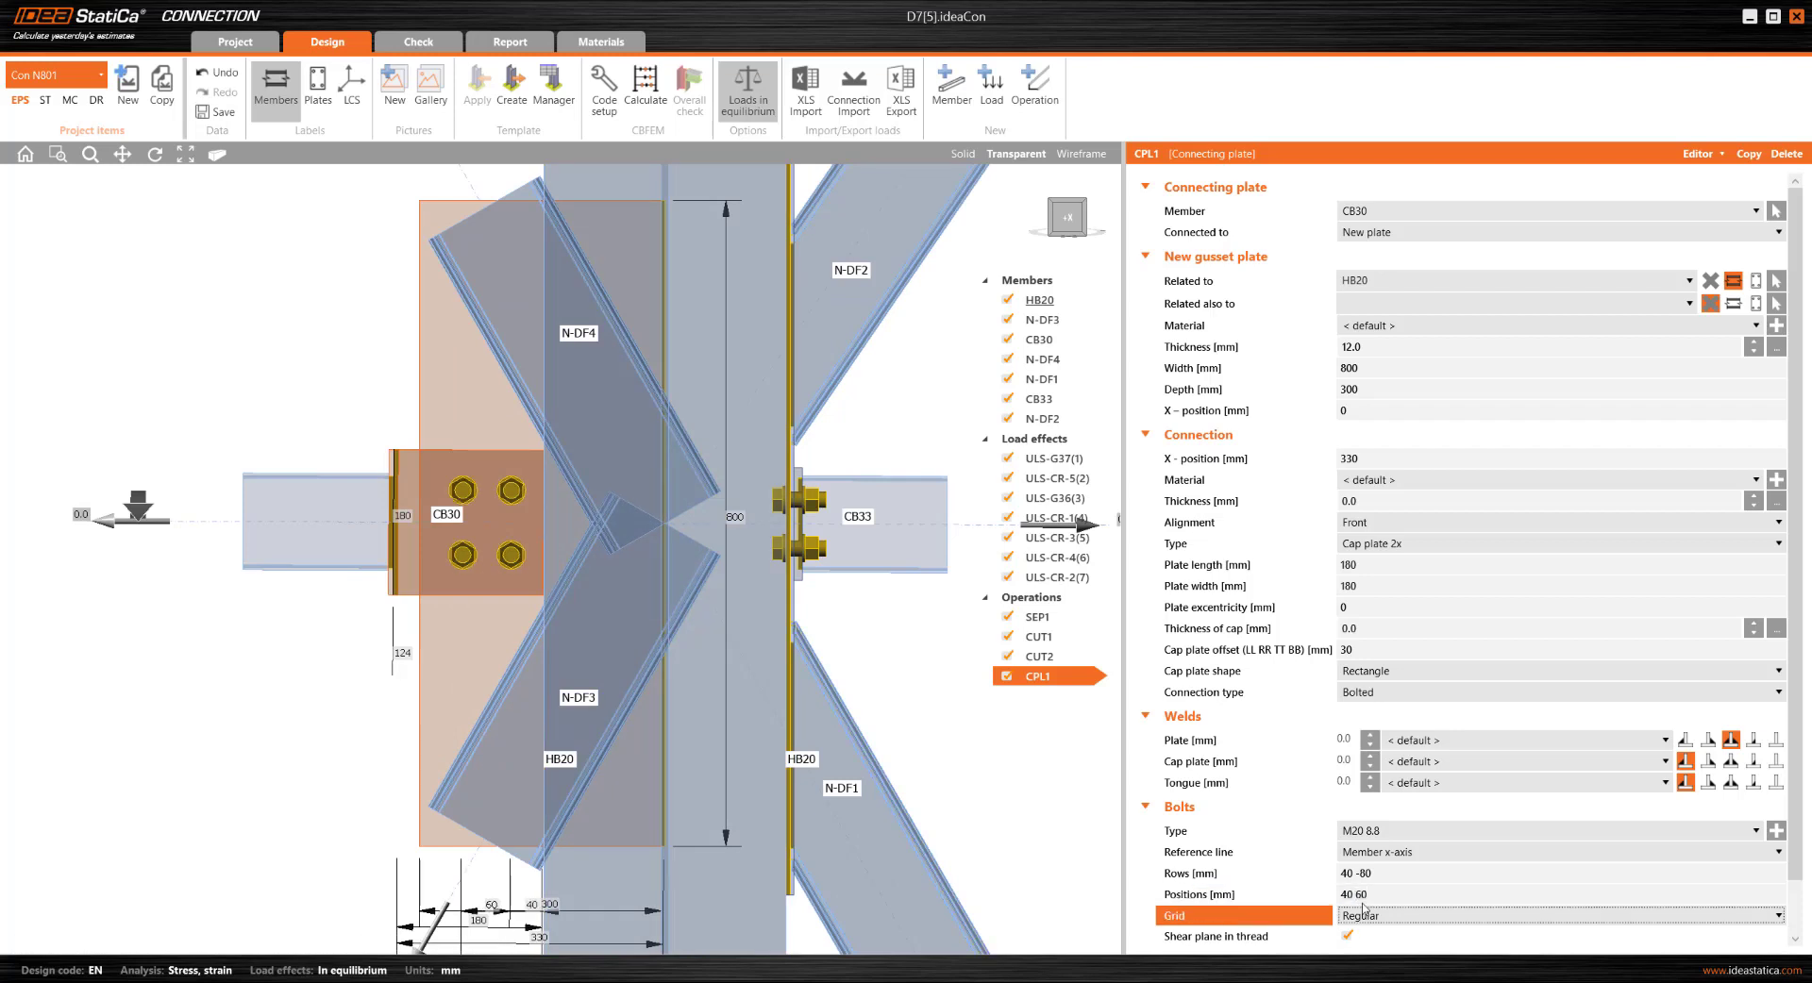
scroll(487, 672, down, 3)
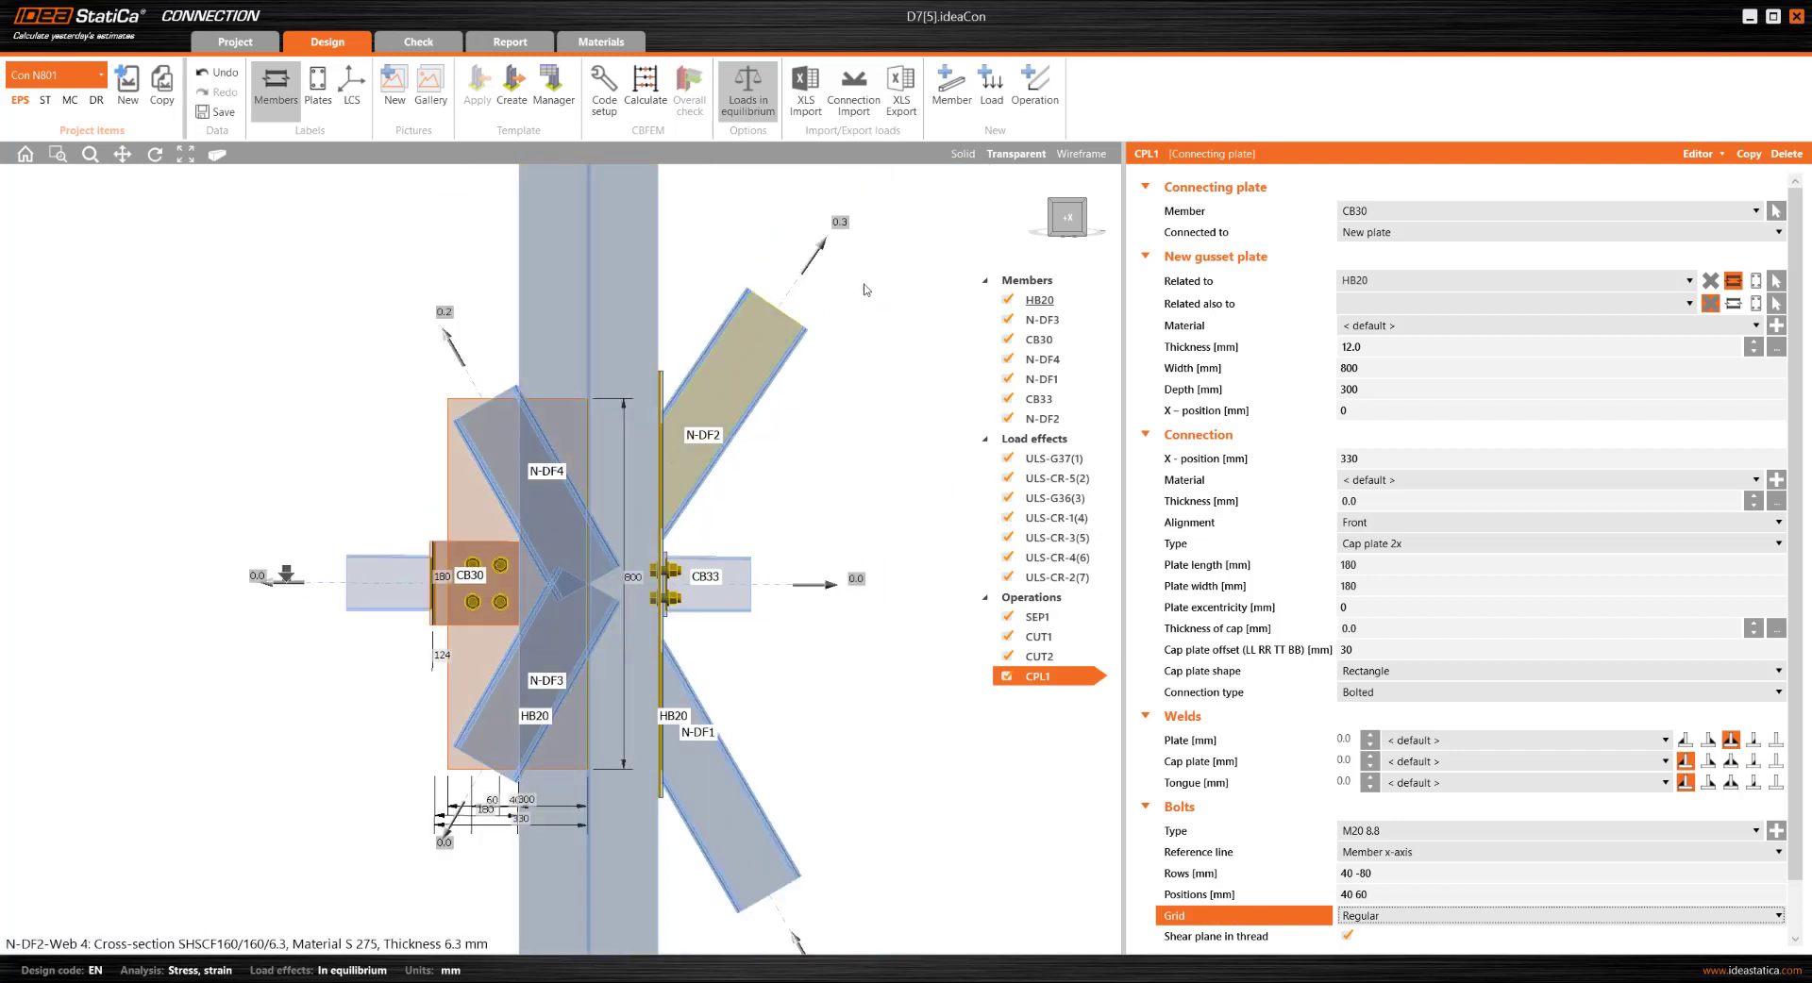
click(1068, 223)
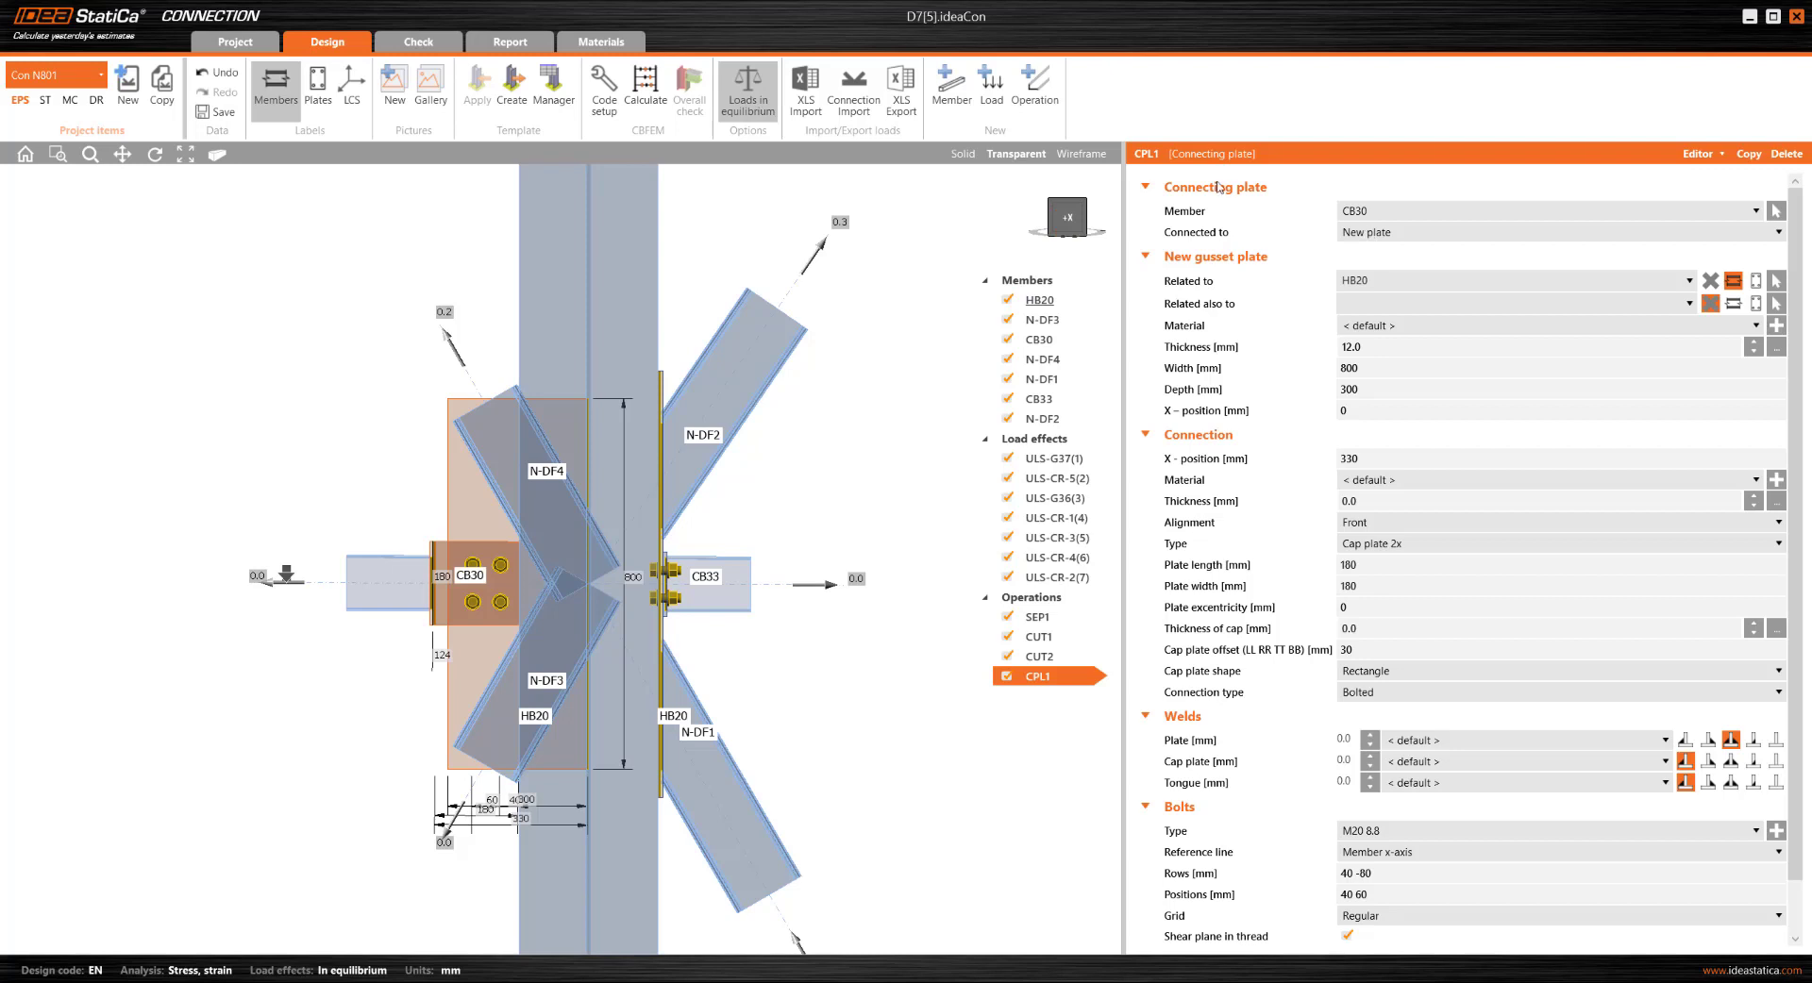
Add a connecting plate operation for member N-DF4 and connect it to the existing gusset plate CPL1a
click(1032, 83)
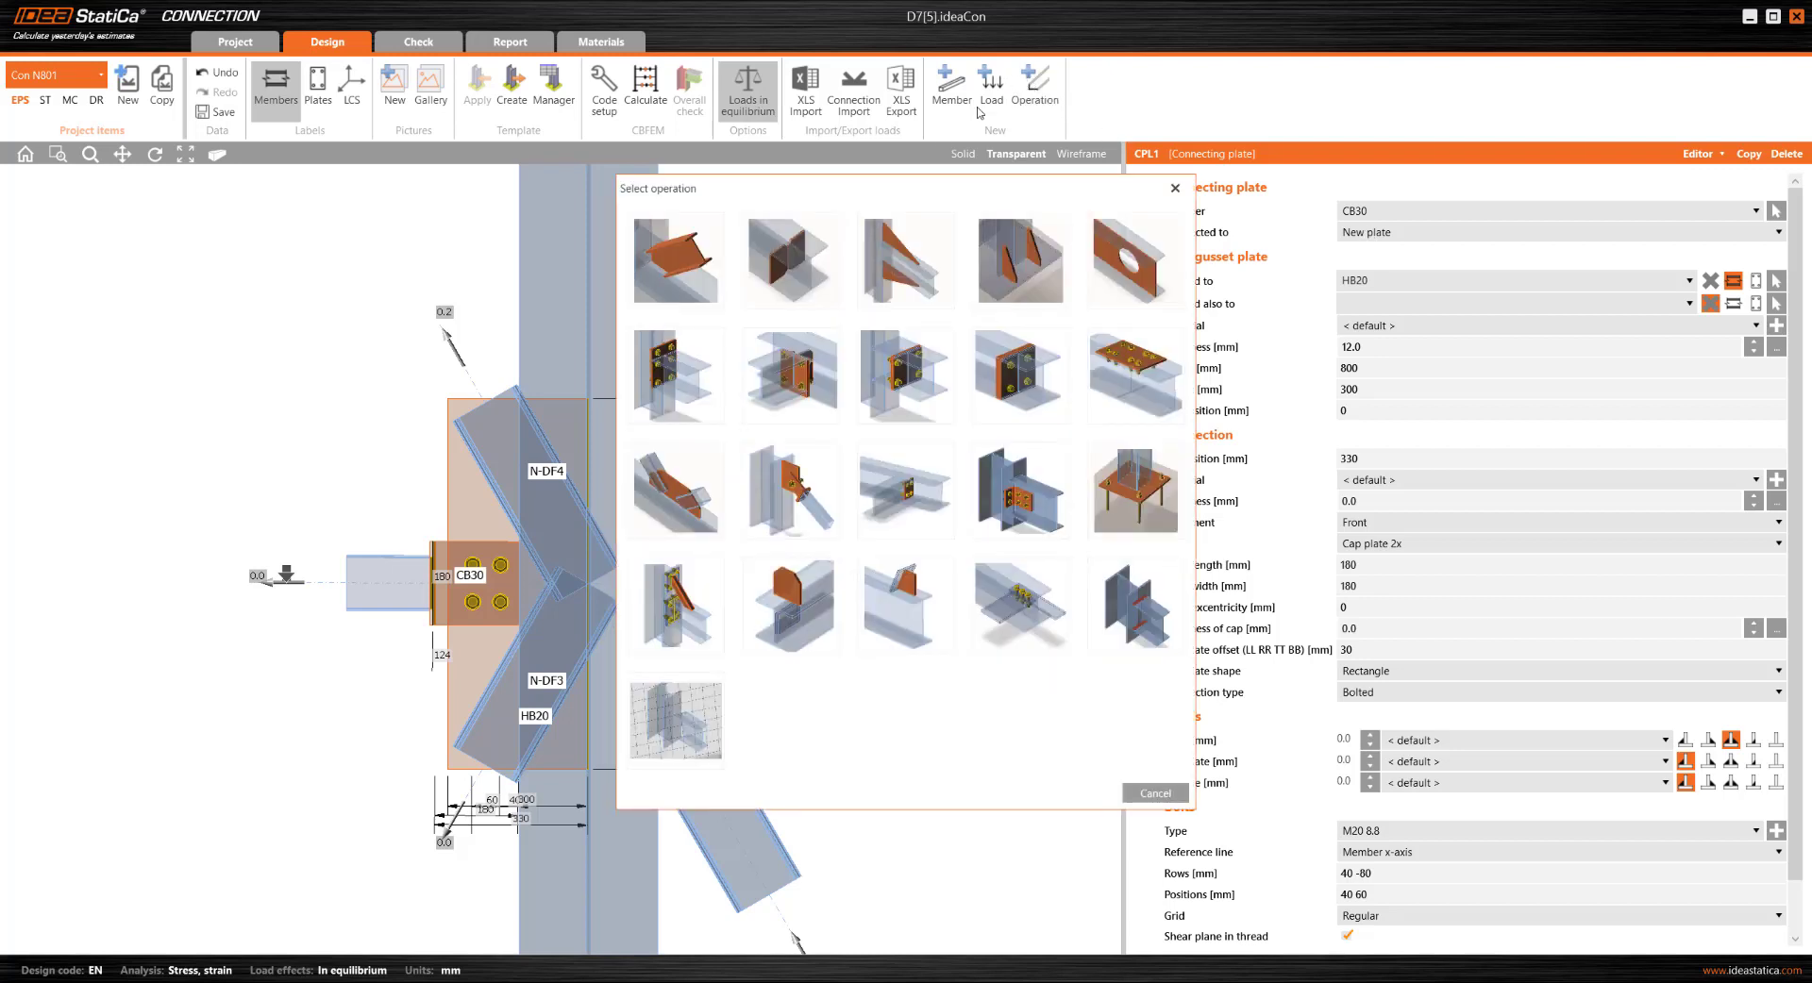
click(792, 491)
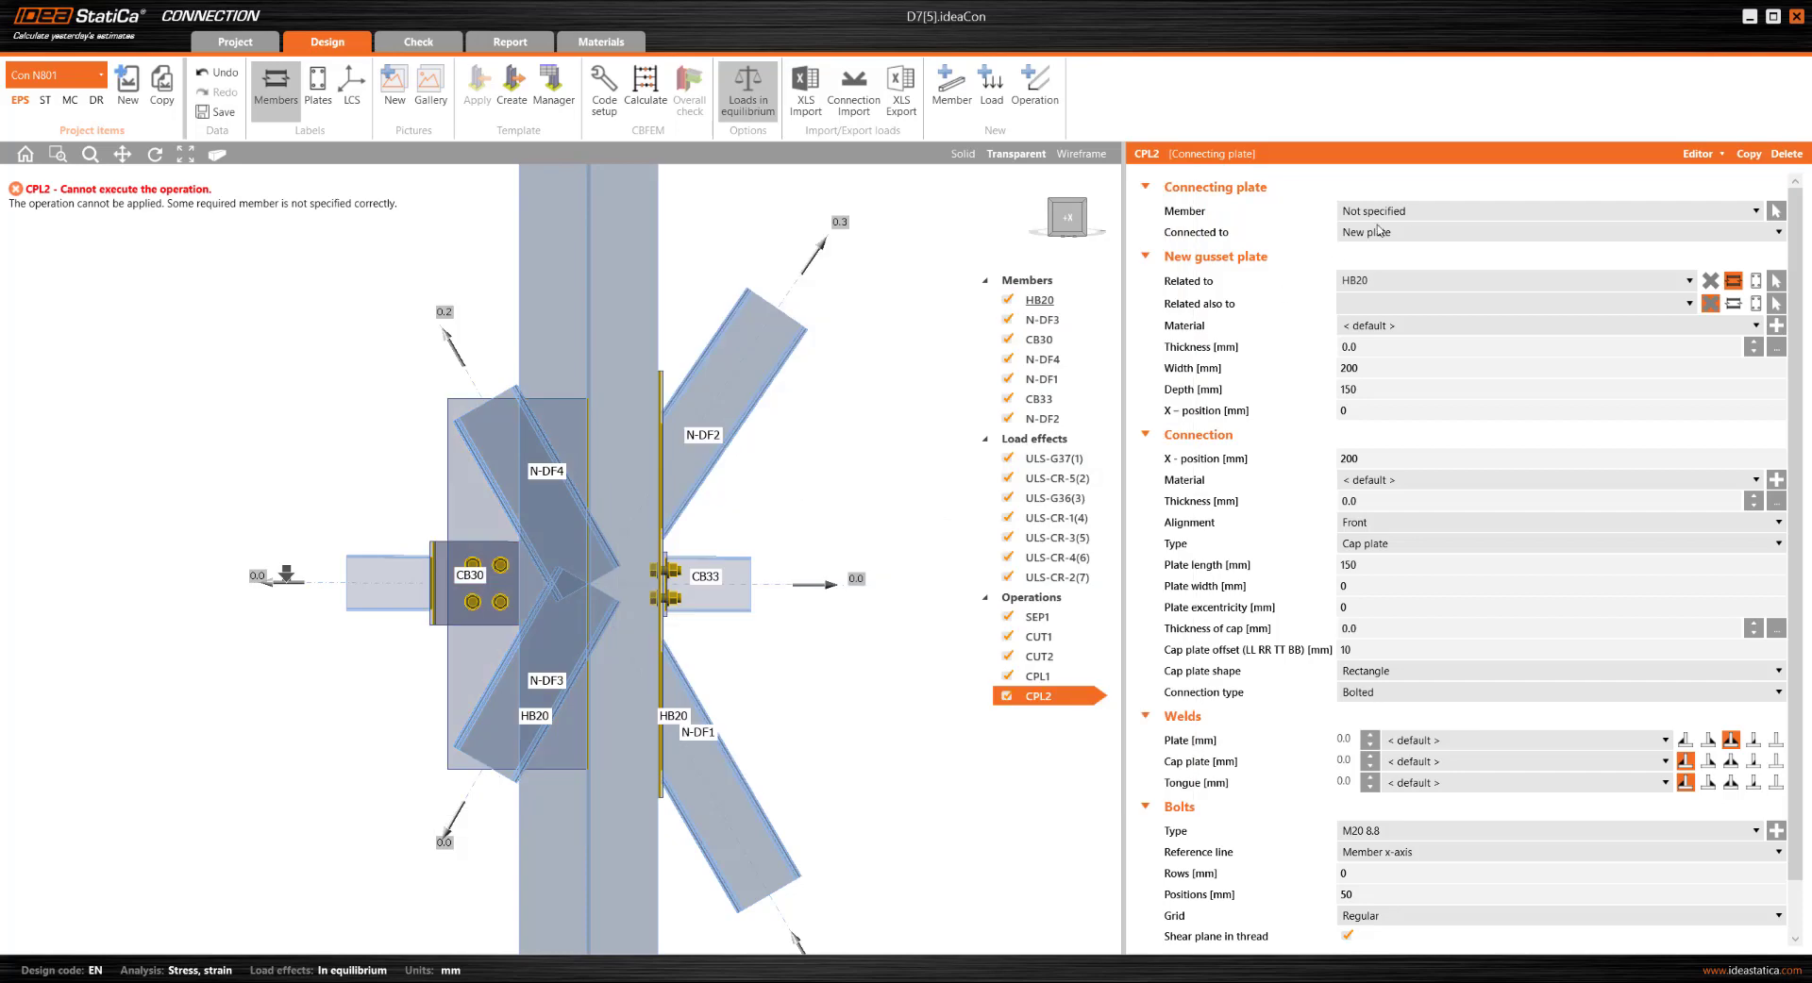
click(1420, 211)
click(1395, 301)
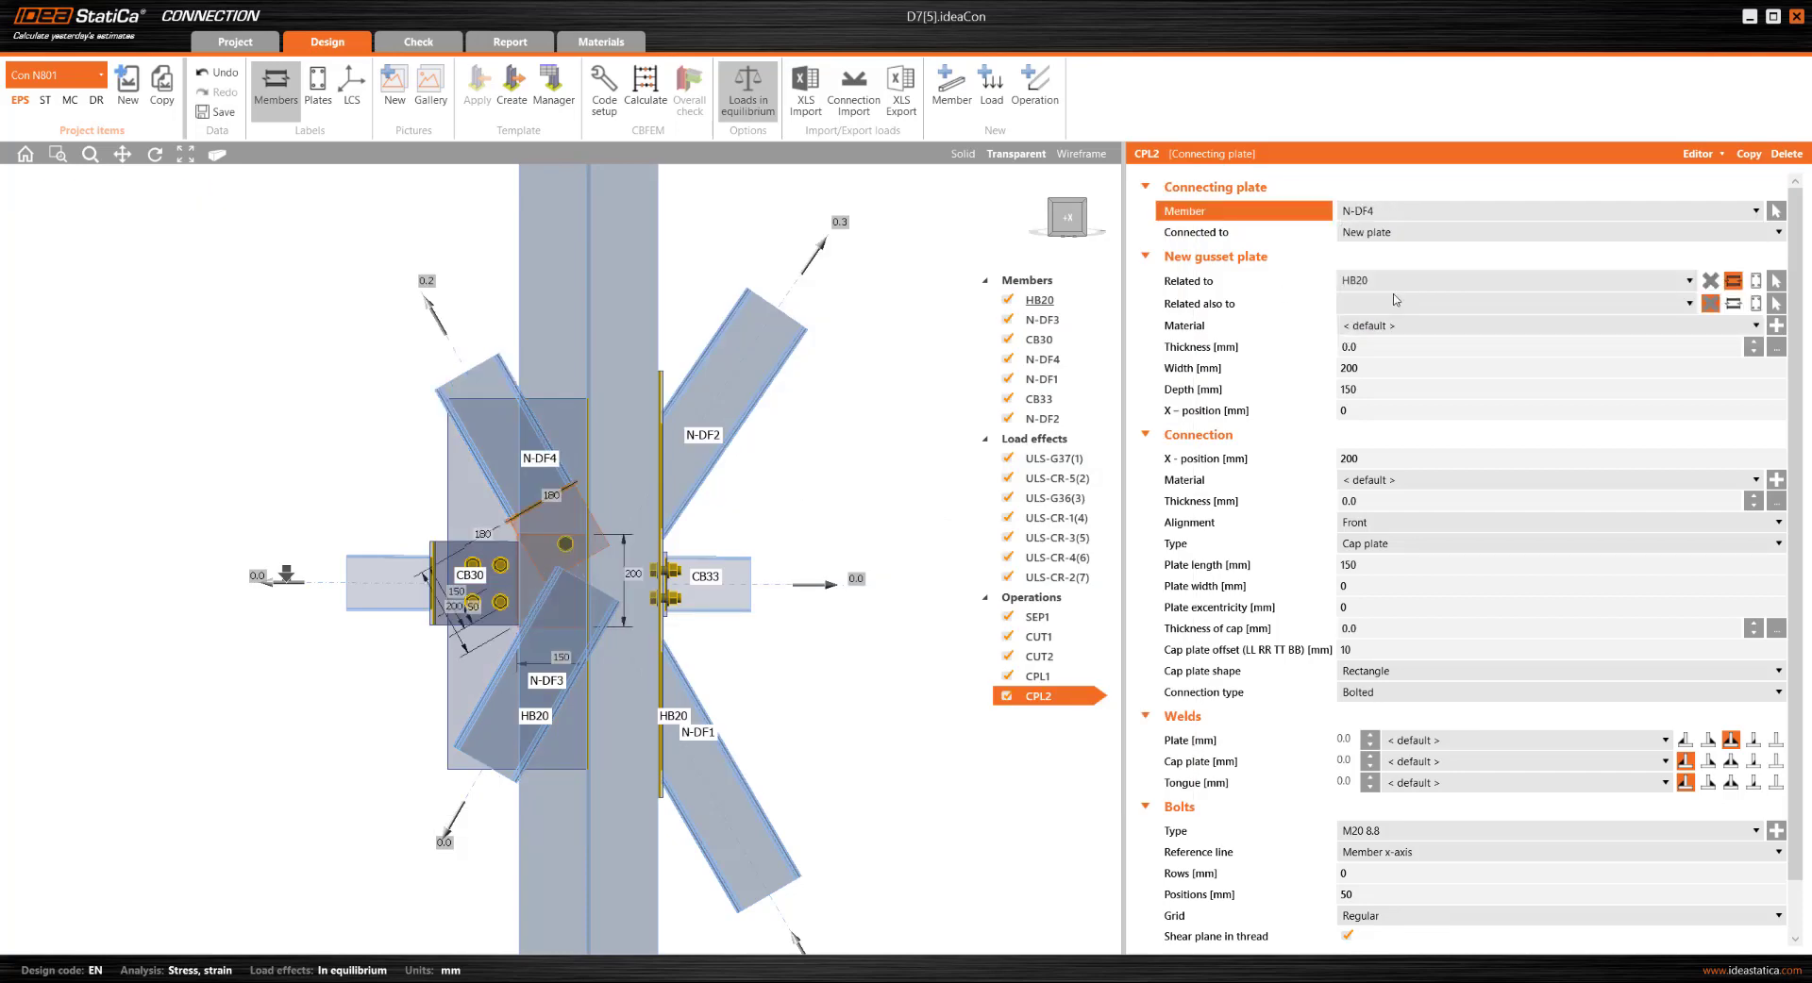
click(1403, 234)
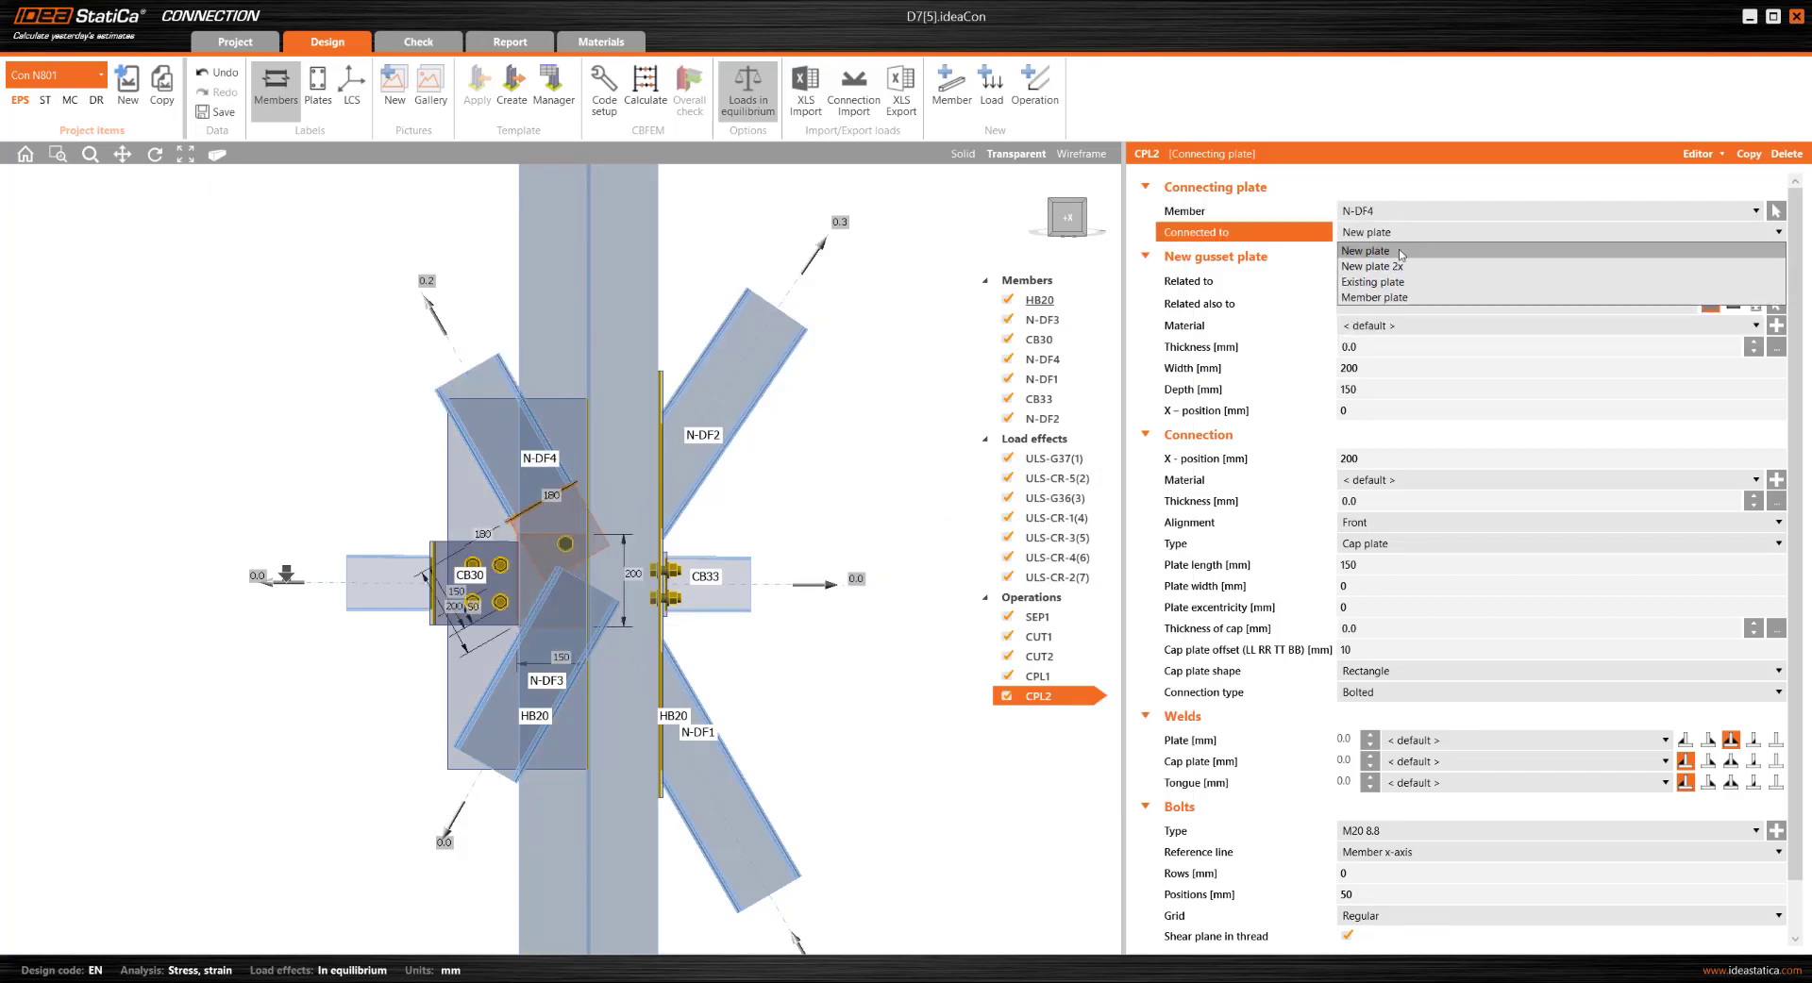
click(1400, 282)
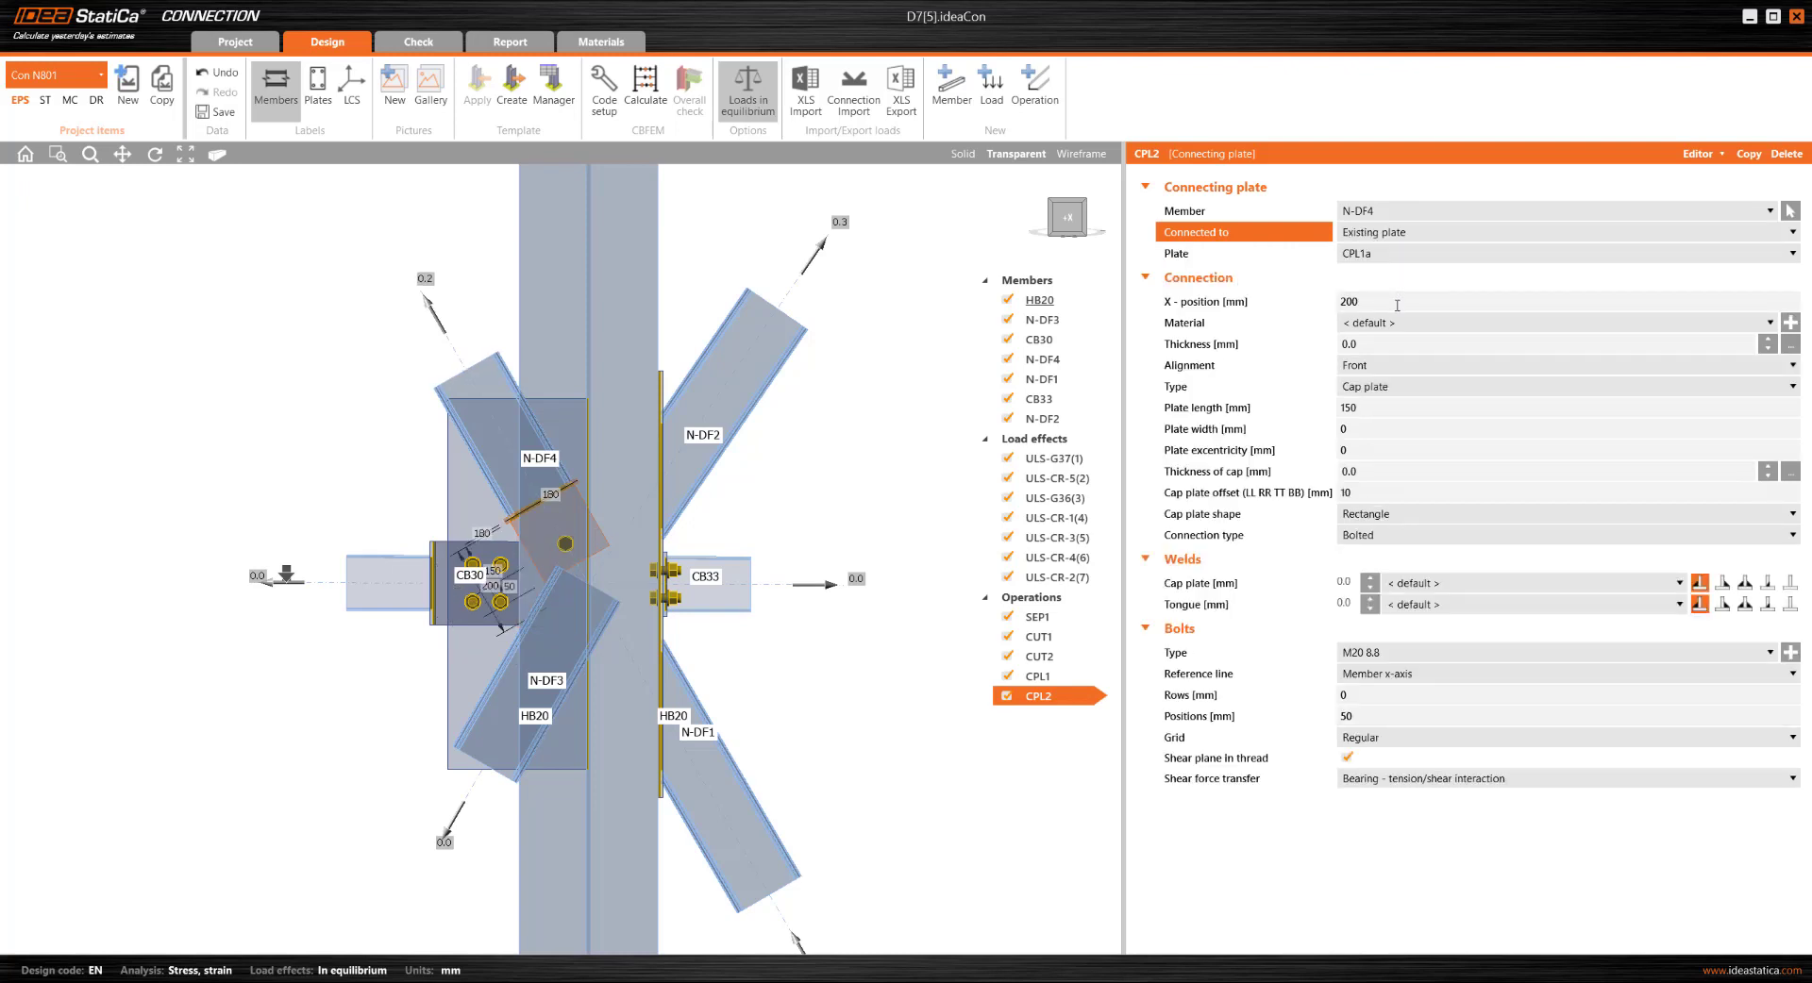
Set the N-DF4 connection's X-position to 400 mm, its type to Cap plate 2x and its plate length to 170 mm
click(1397, 304)
text(400)
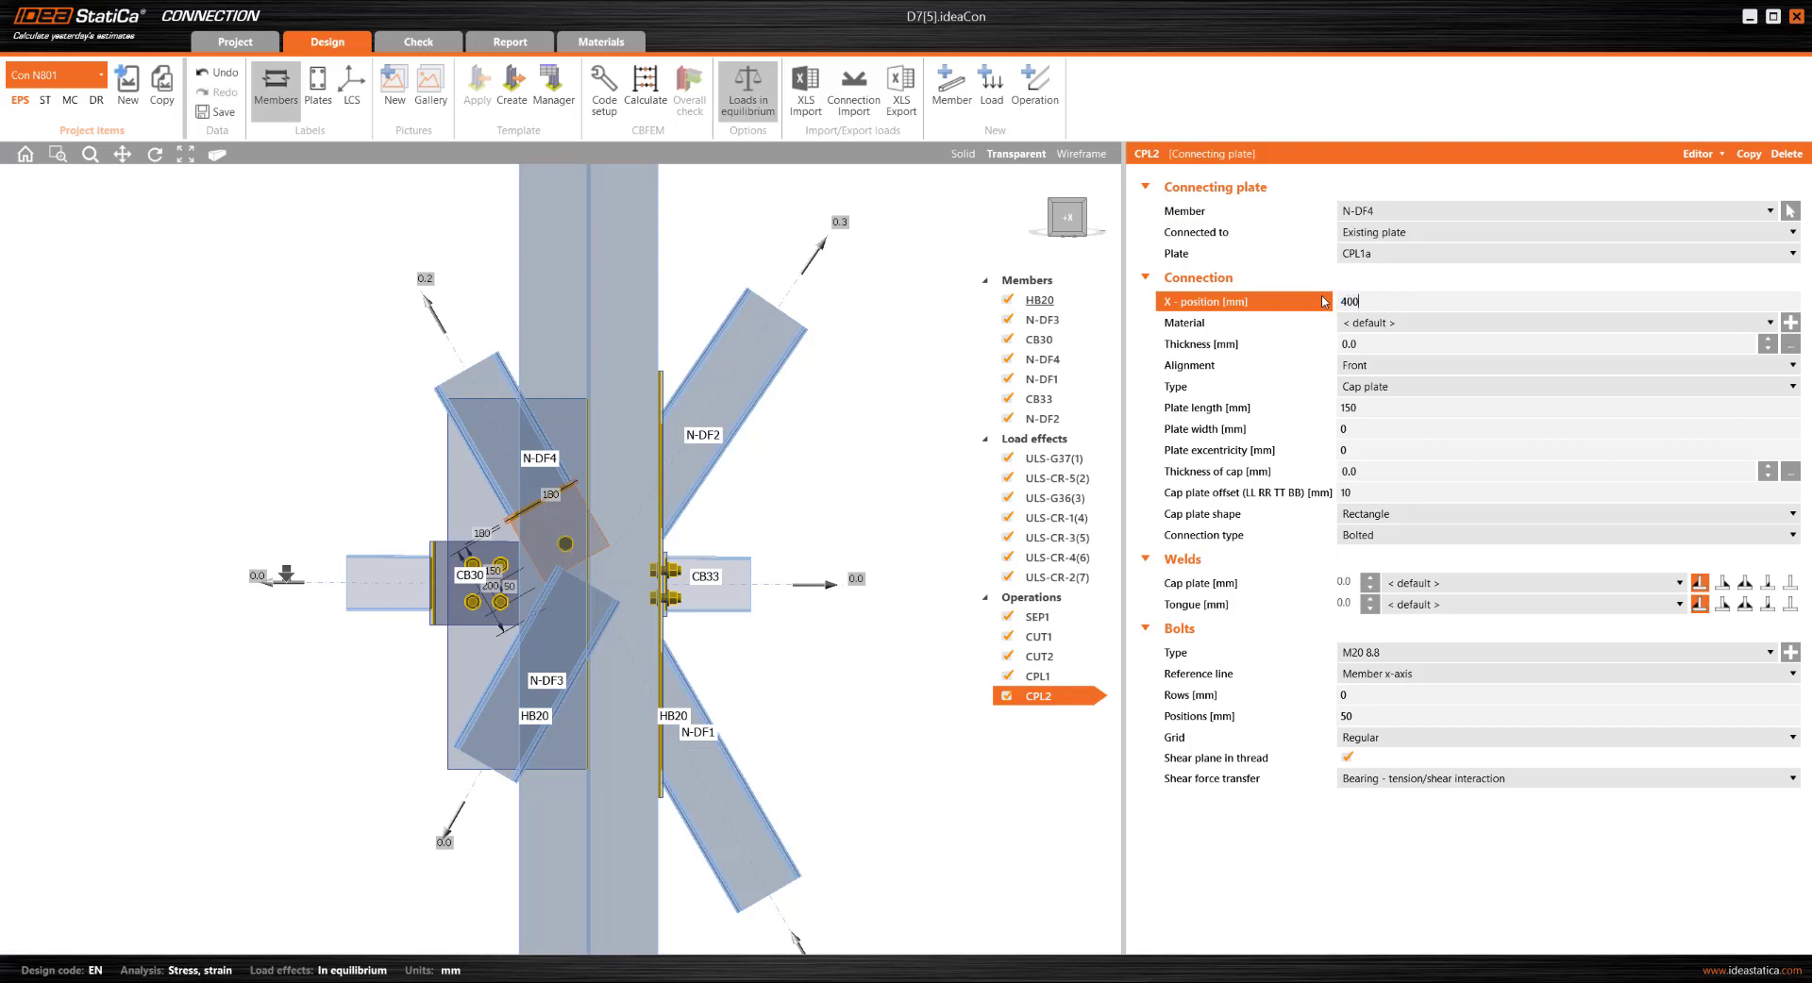
key(Tab)
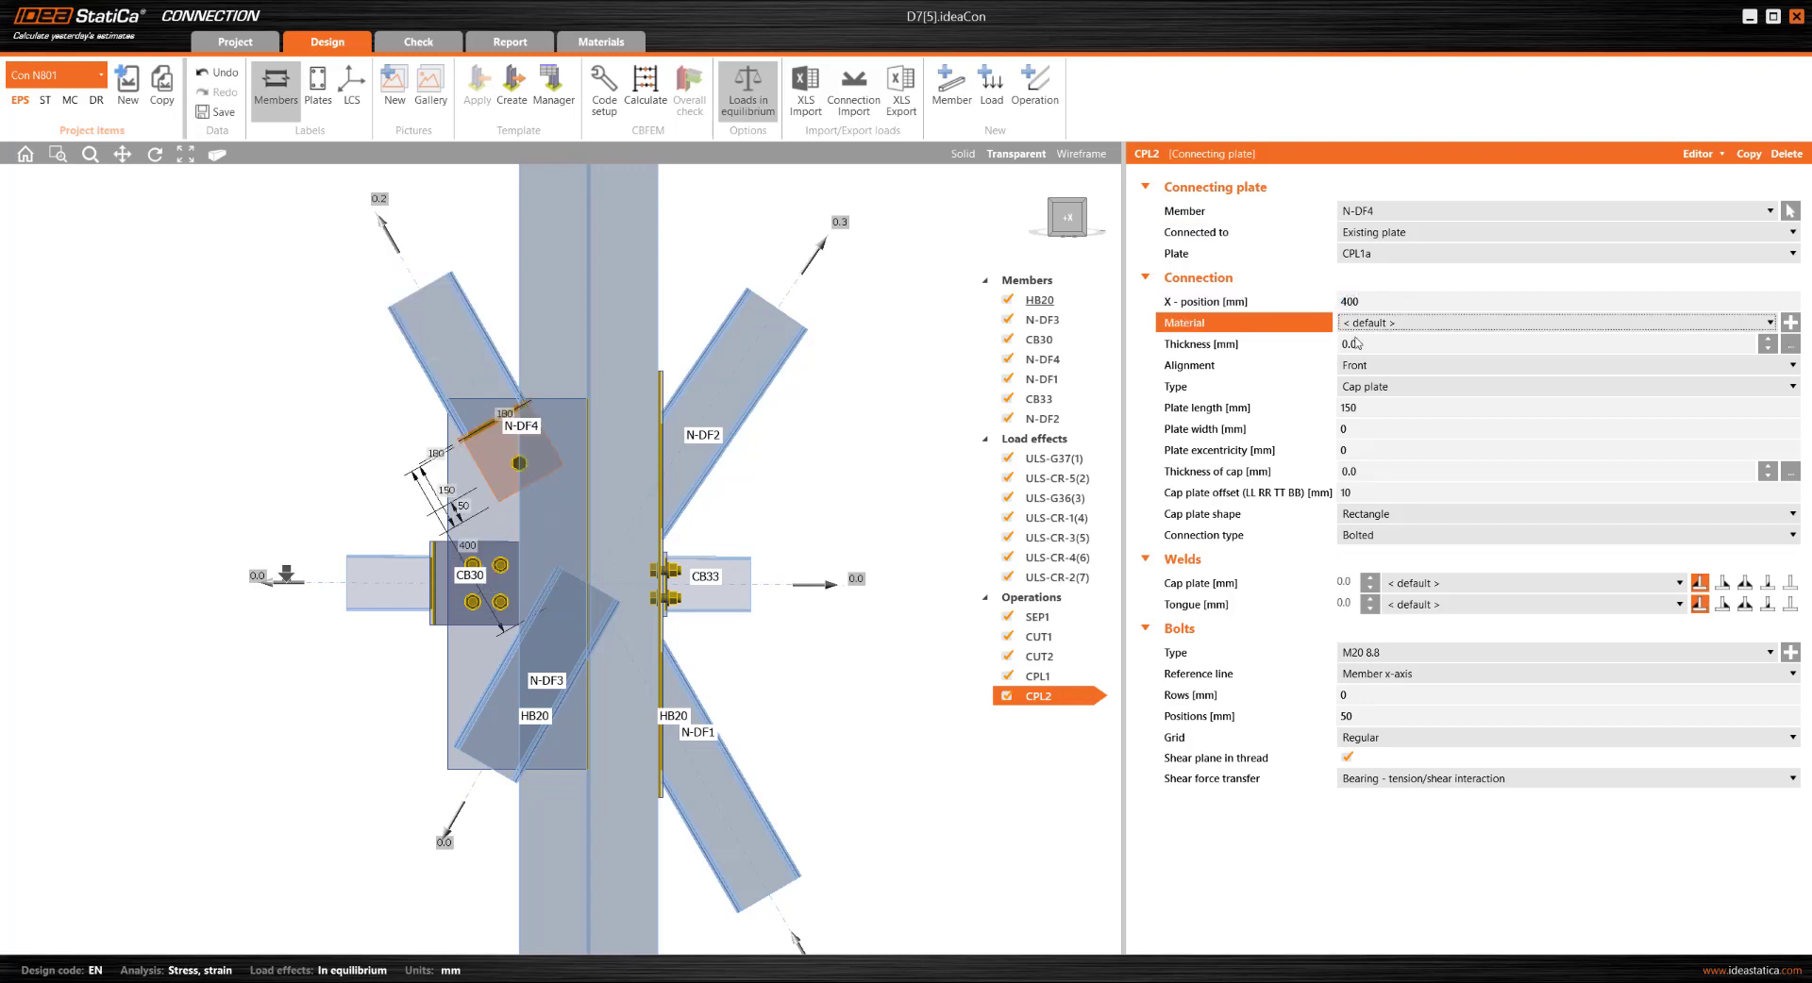
click(1391, 387)
click(1380, 425)
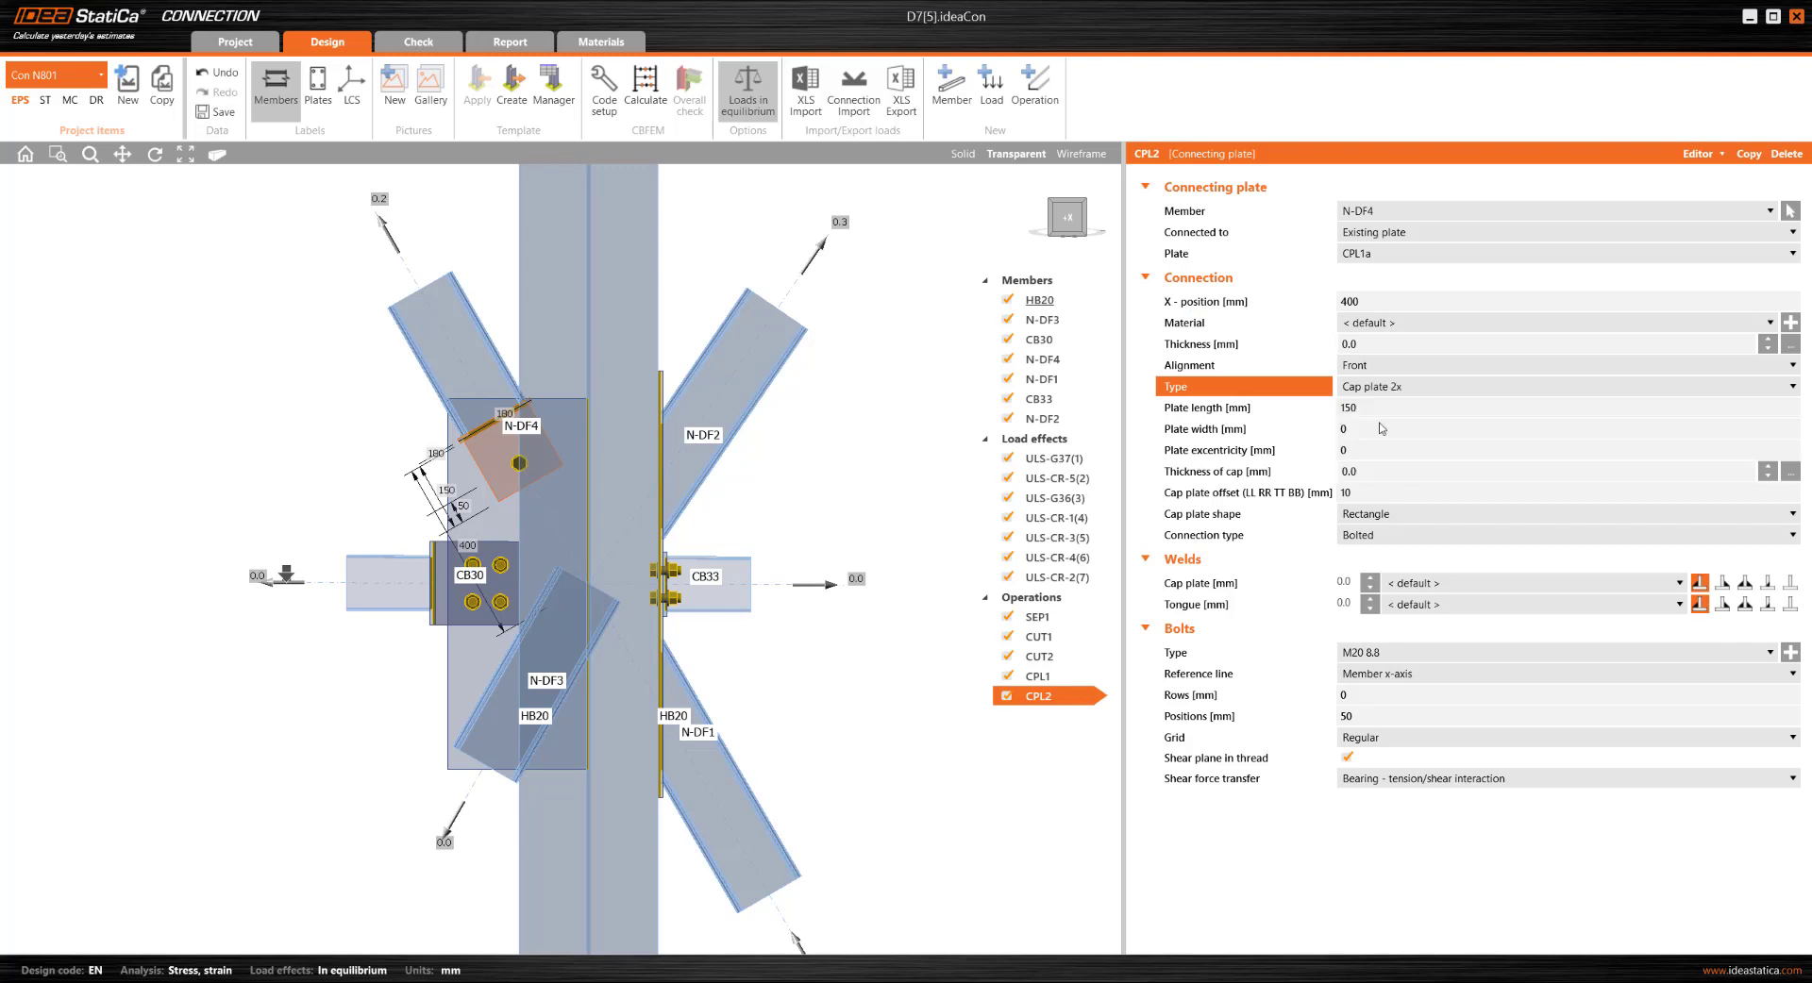
click(1321, 414)
text(170)
key(Tab)
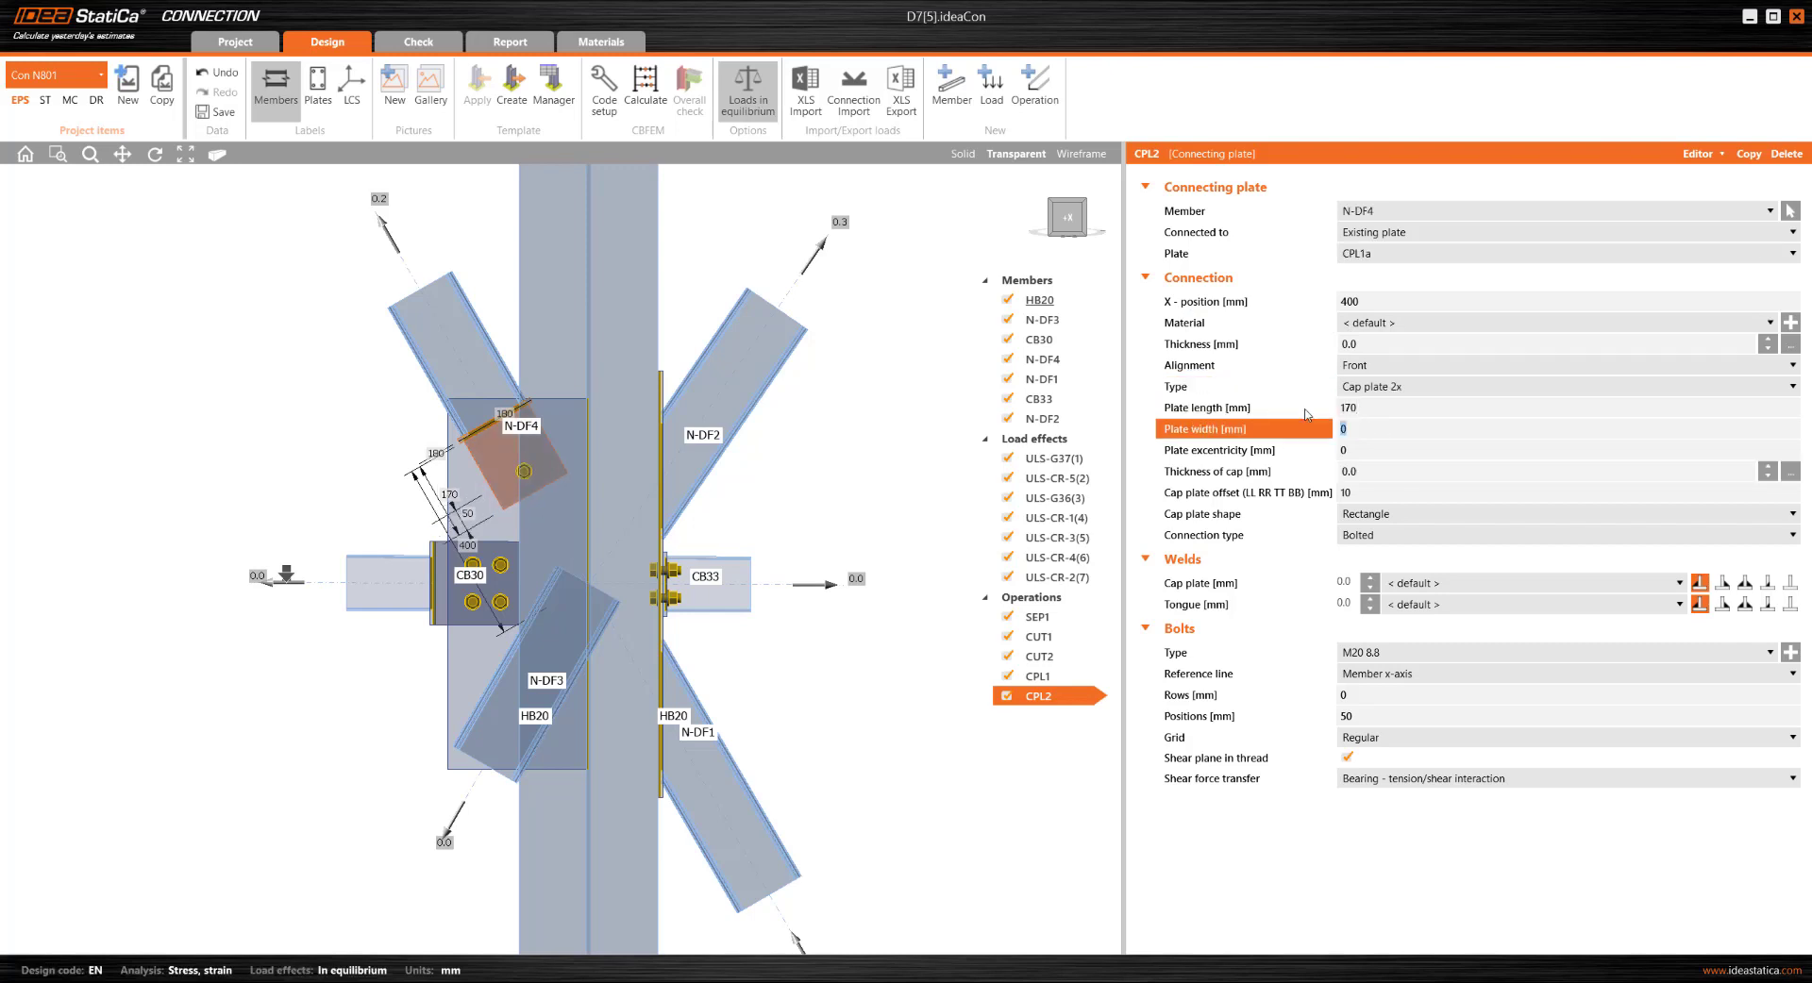
Arrange the N-DF4 connecting plate's bolts with rows at 40 -80 mm and positions at 40 60 mm
scroll(540, 488, up, 3)
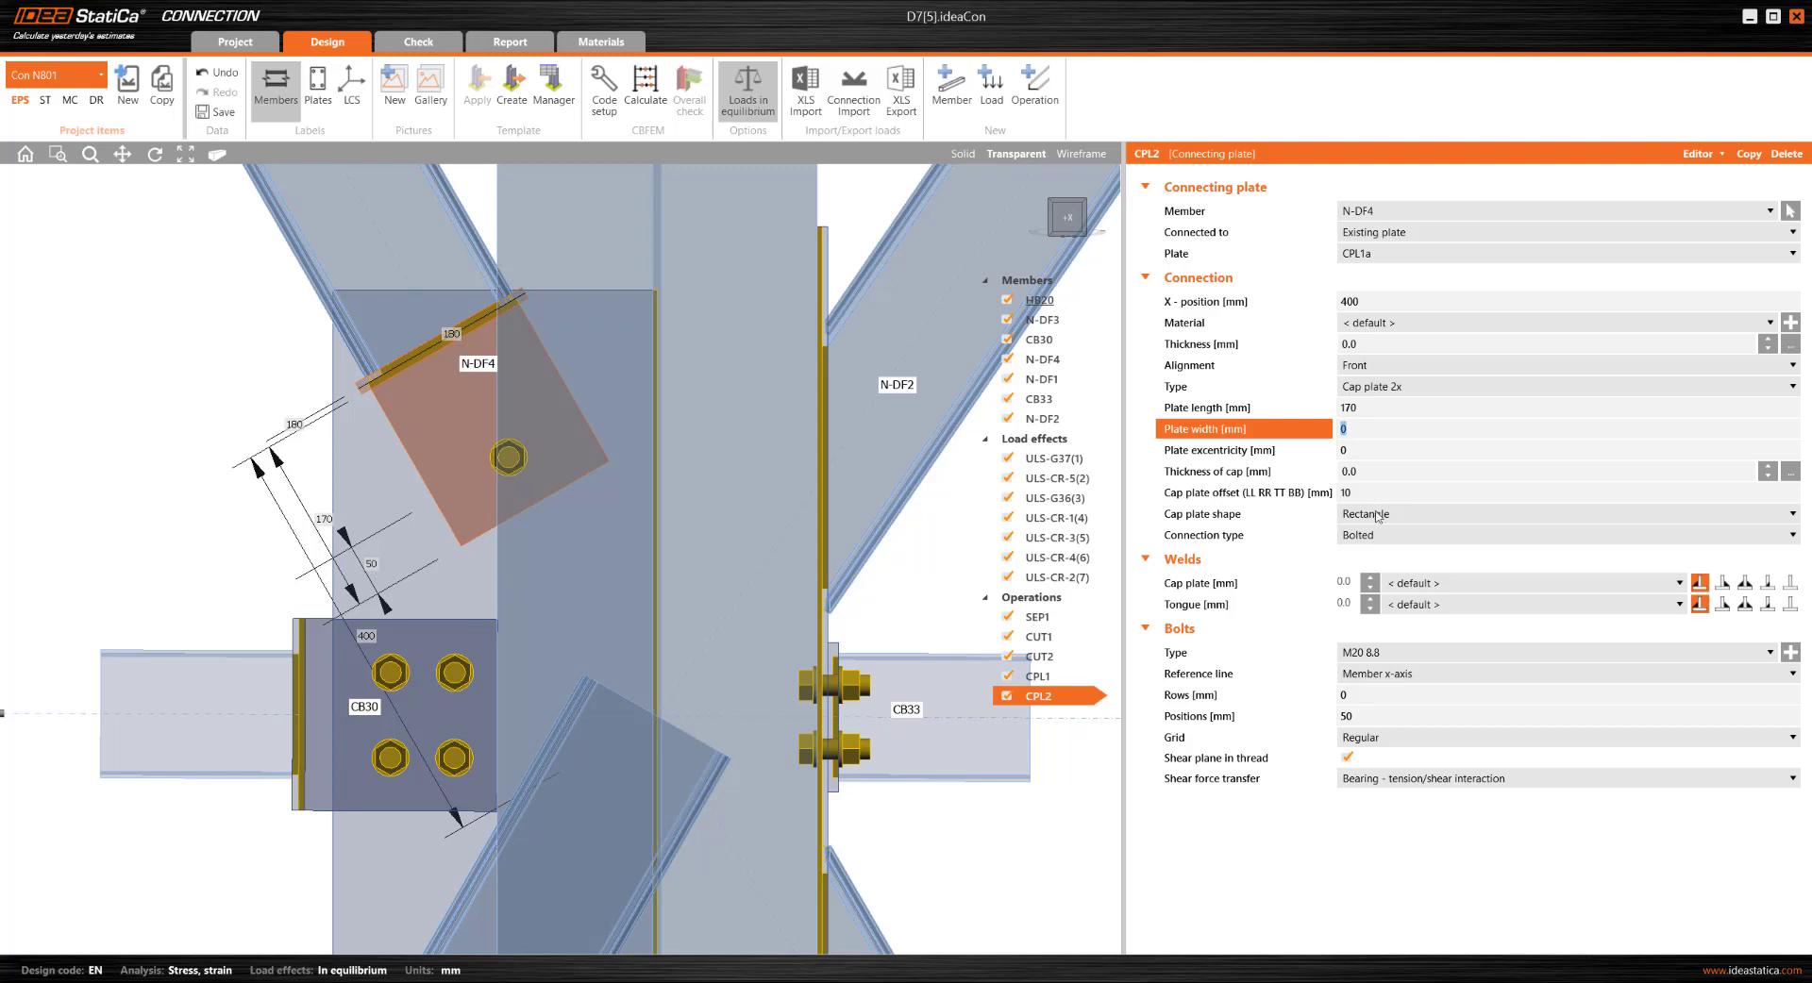
click(1305, 700)
text(4)
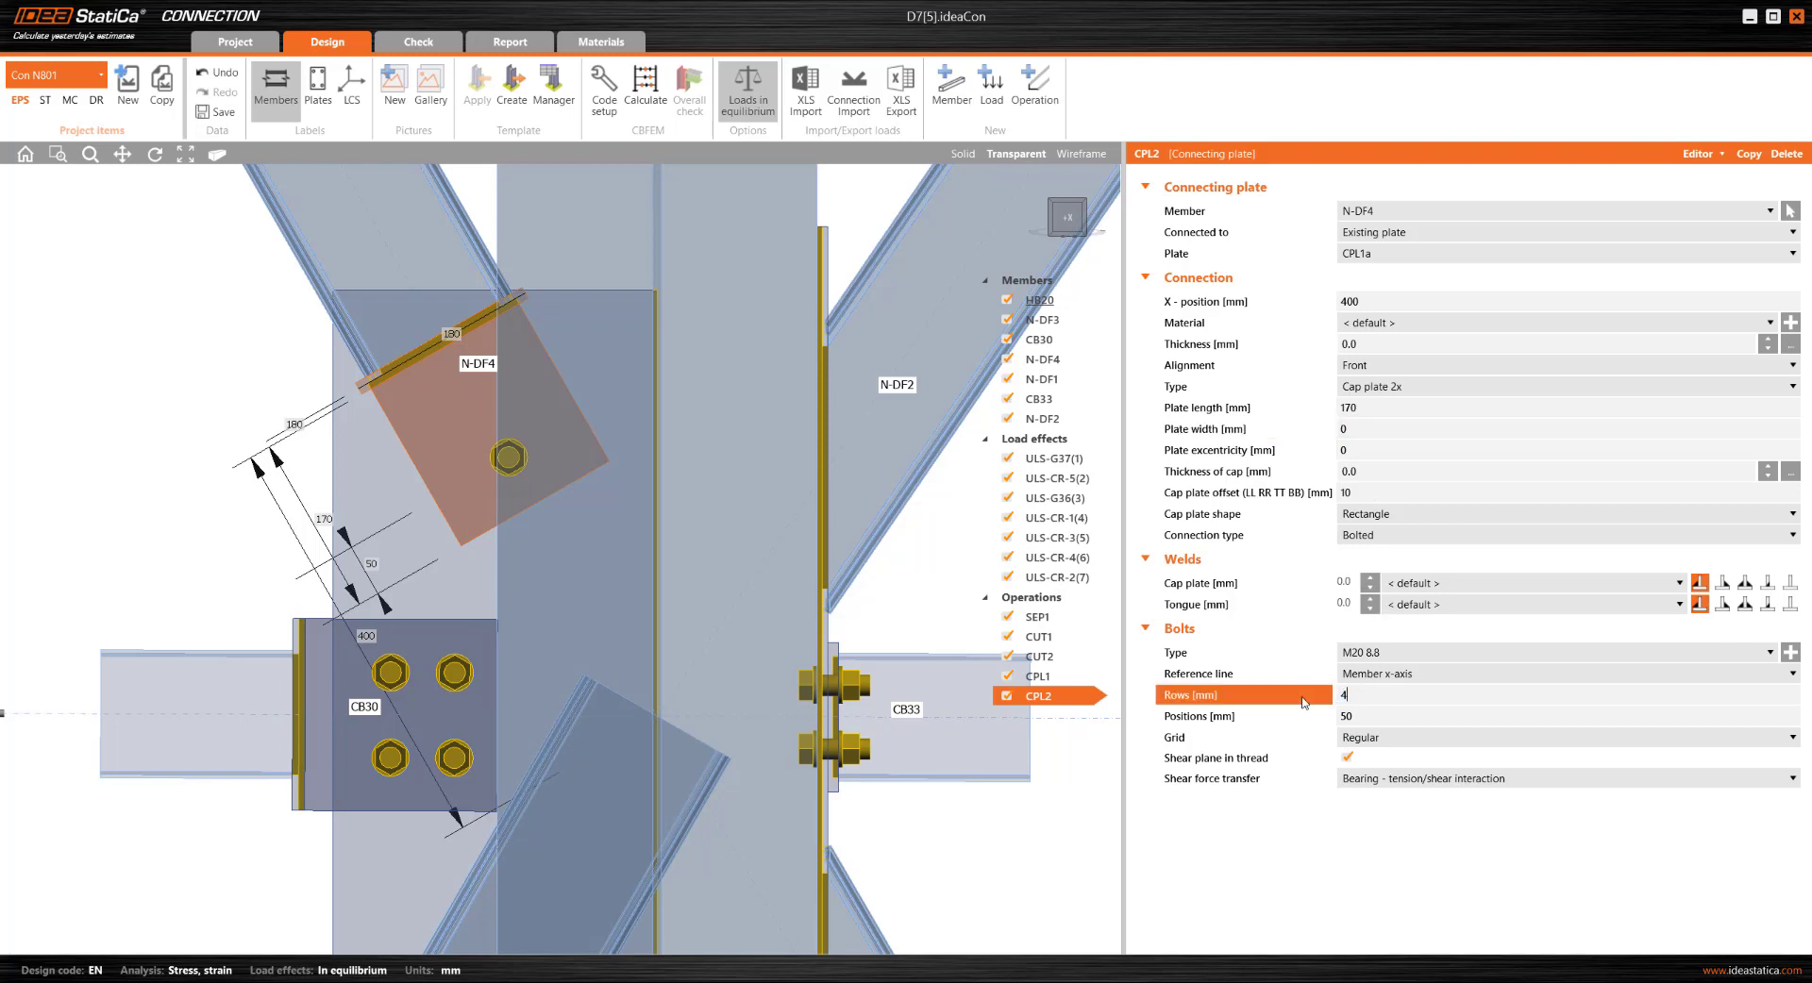
text(0 -80)
key(Tab)
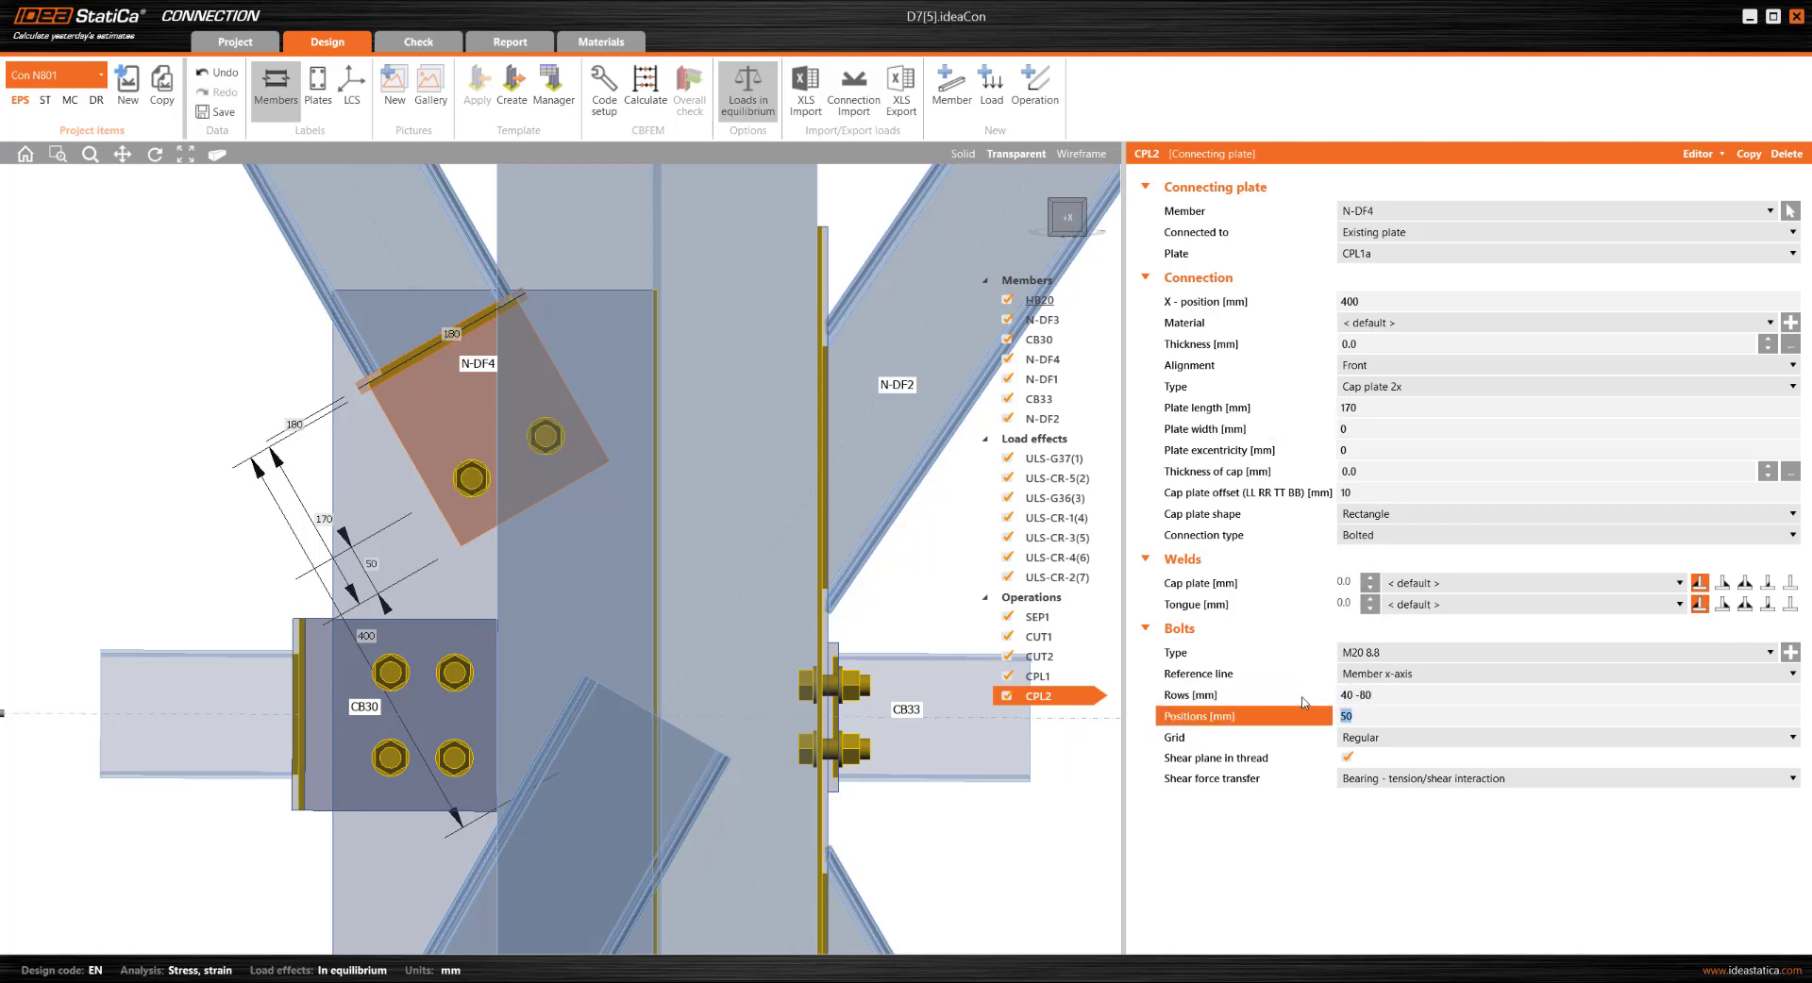
text(40 60)
key(Tab)
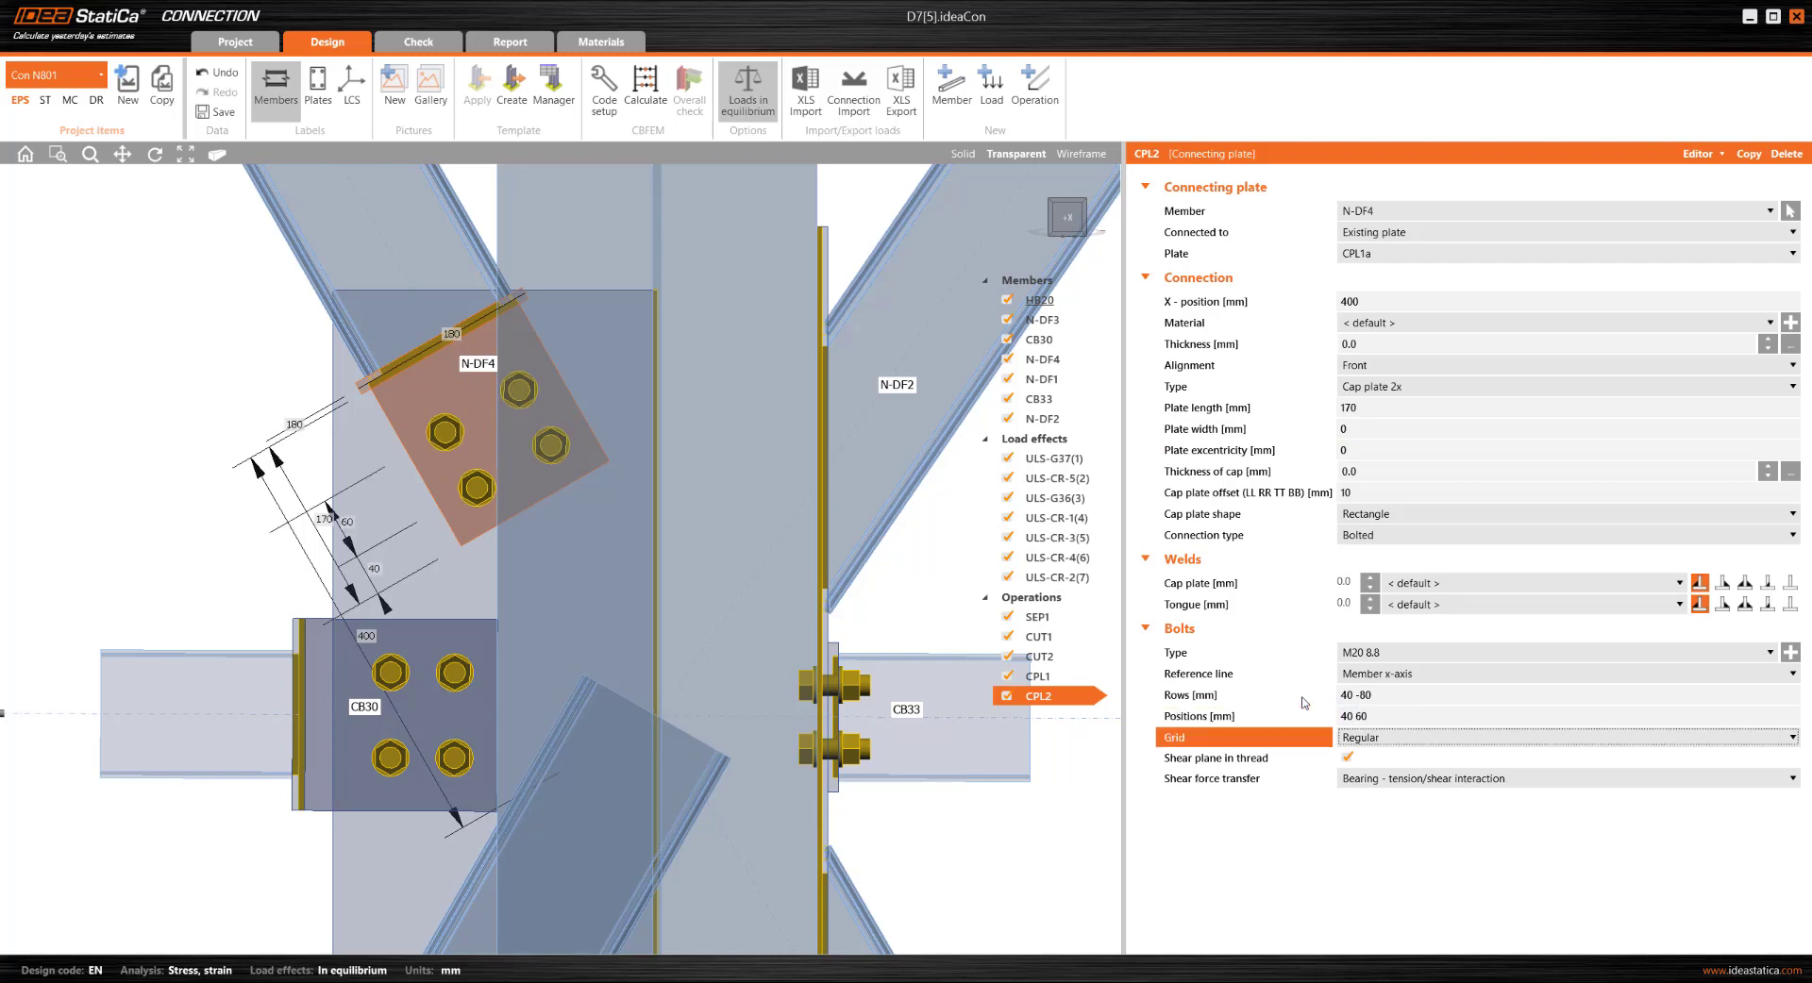
Copy the N-DF4 connecting plate operation and assign the copy to member N-DF3
scroll(652, 489, down, 3)
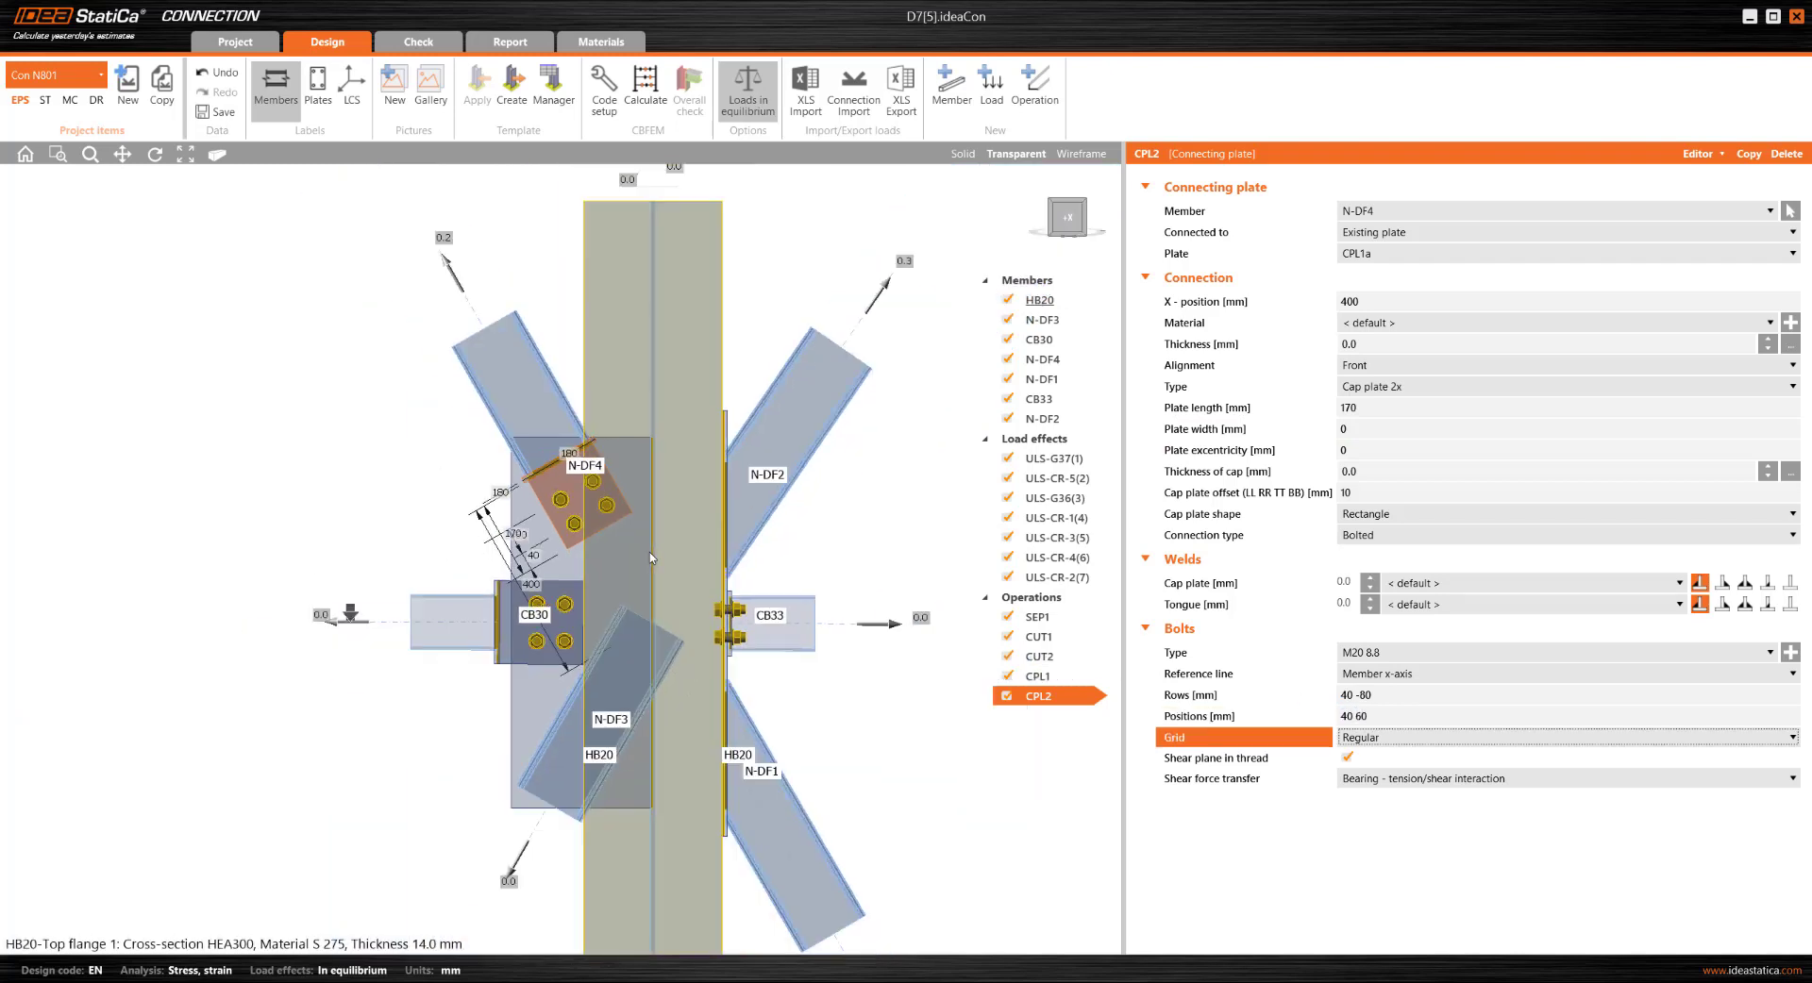
click(1748, 154)
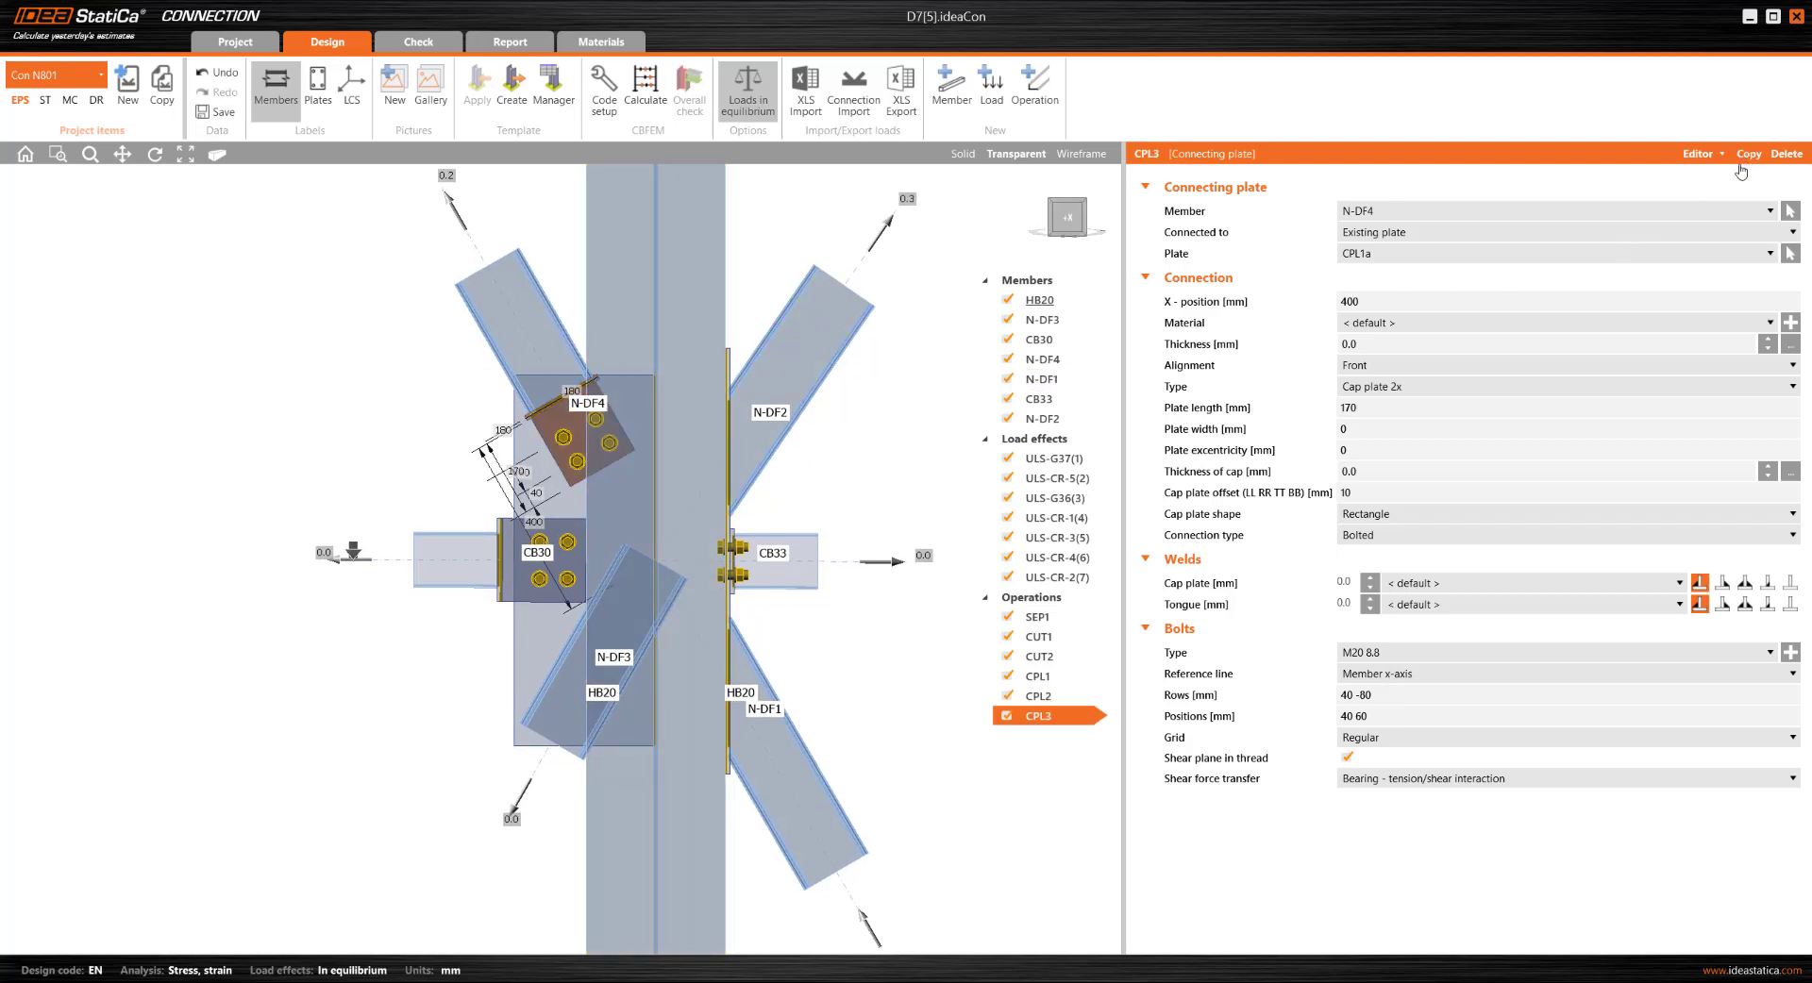
click(1478, 212)
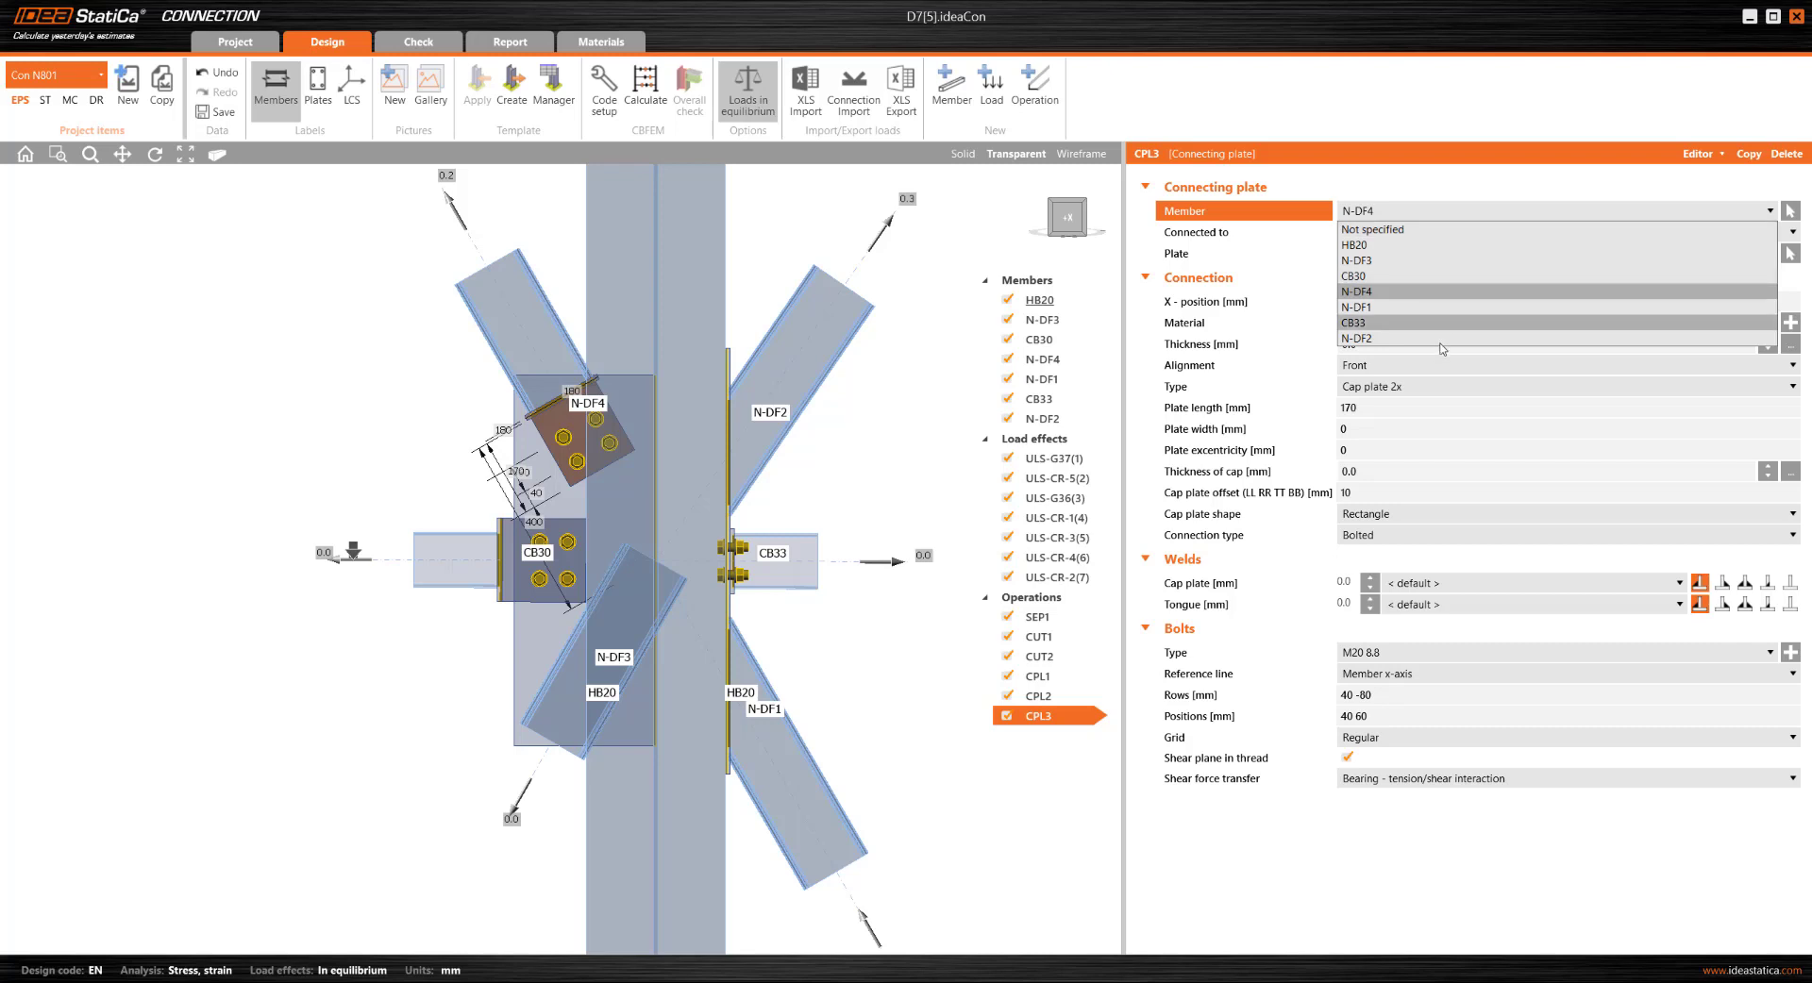
click(1438, 260)
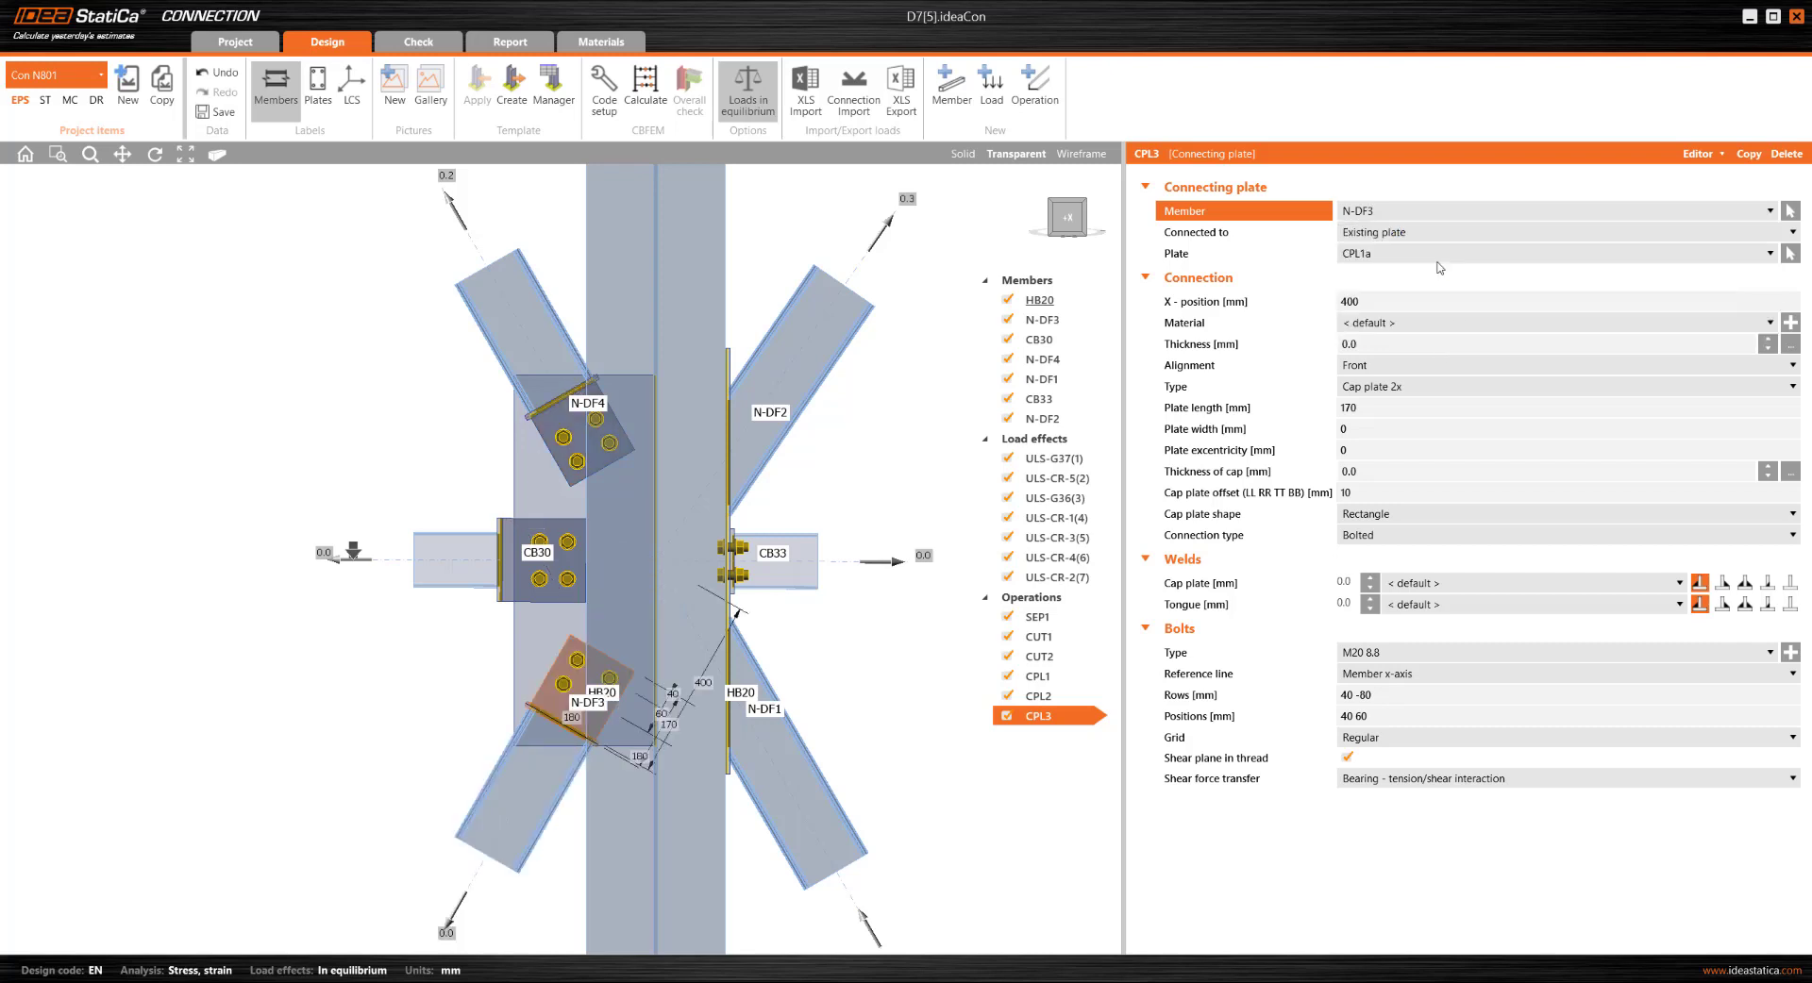
Add a cut of plate operation that trims gusset plate CPL1a by the N-DF4 cap plate CPL2a
click(1036, 85)
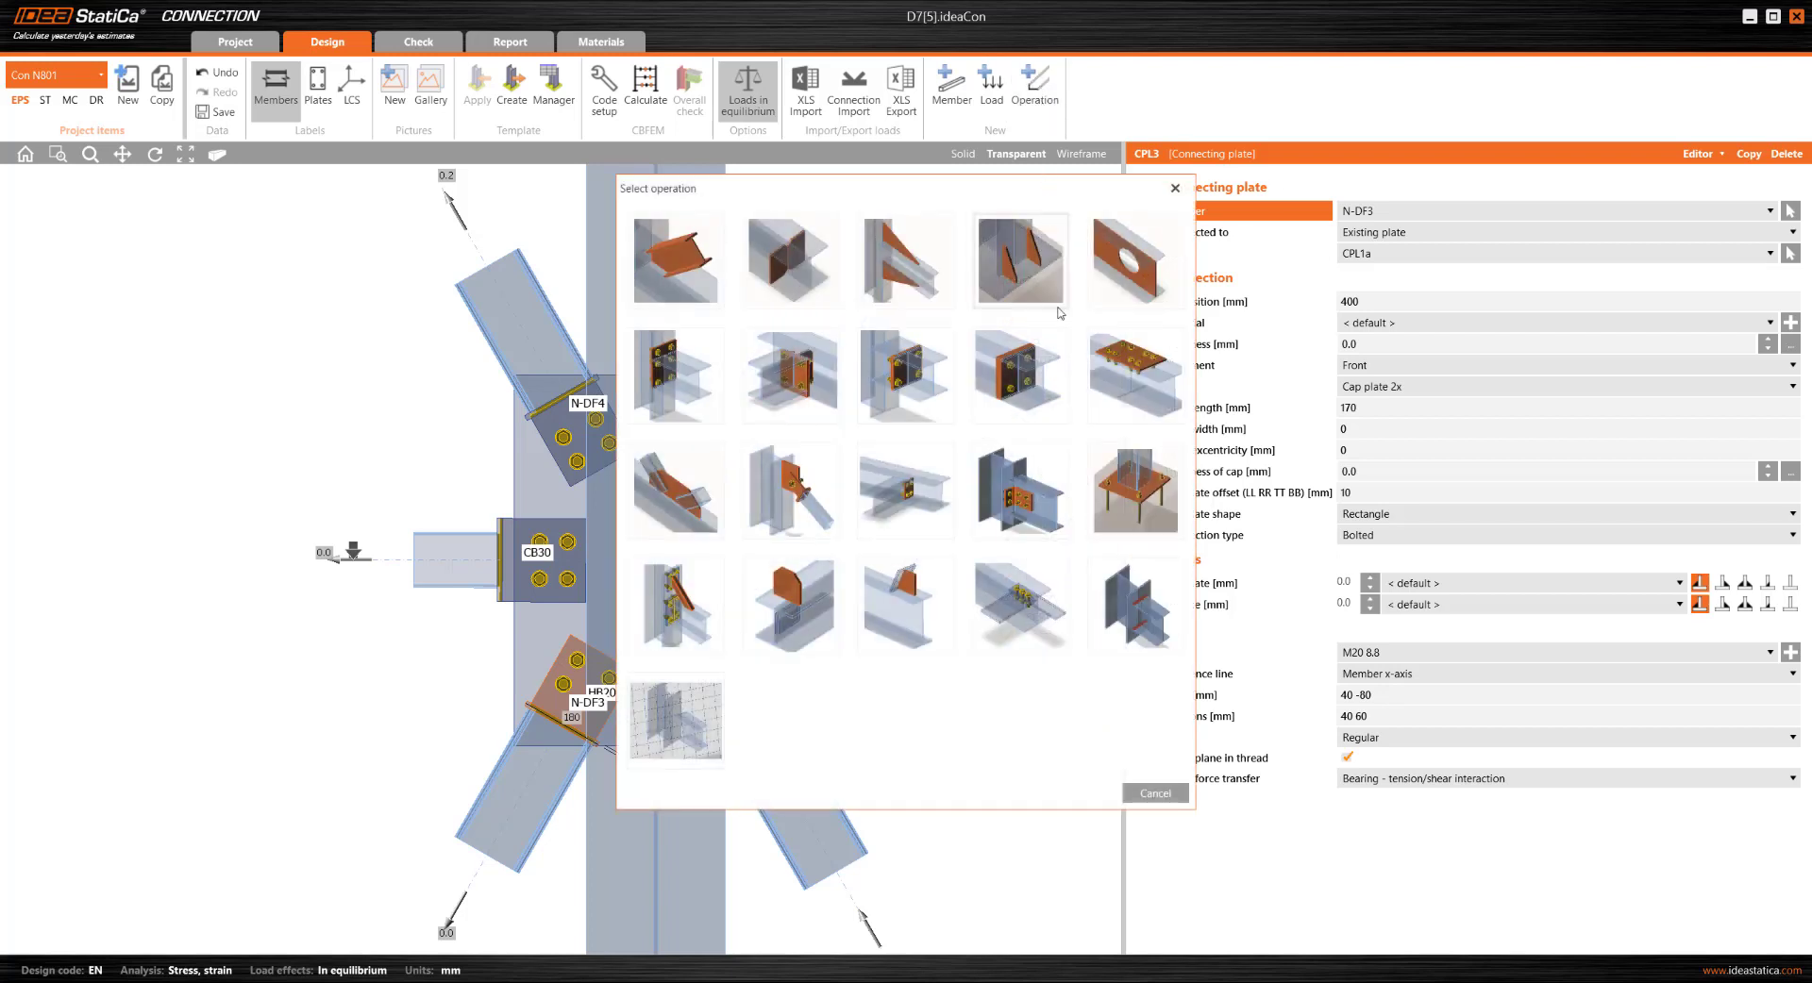
click(906, 604)
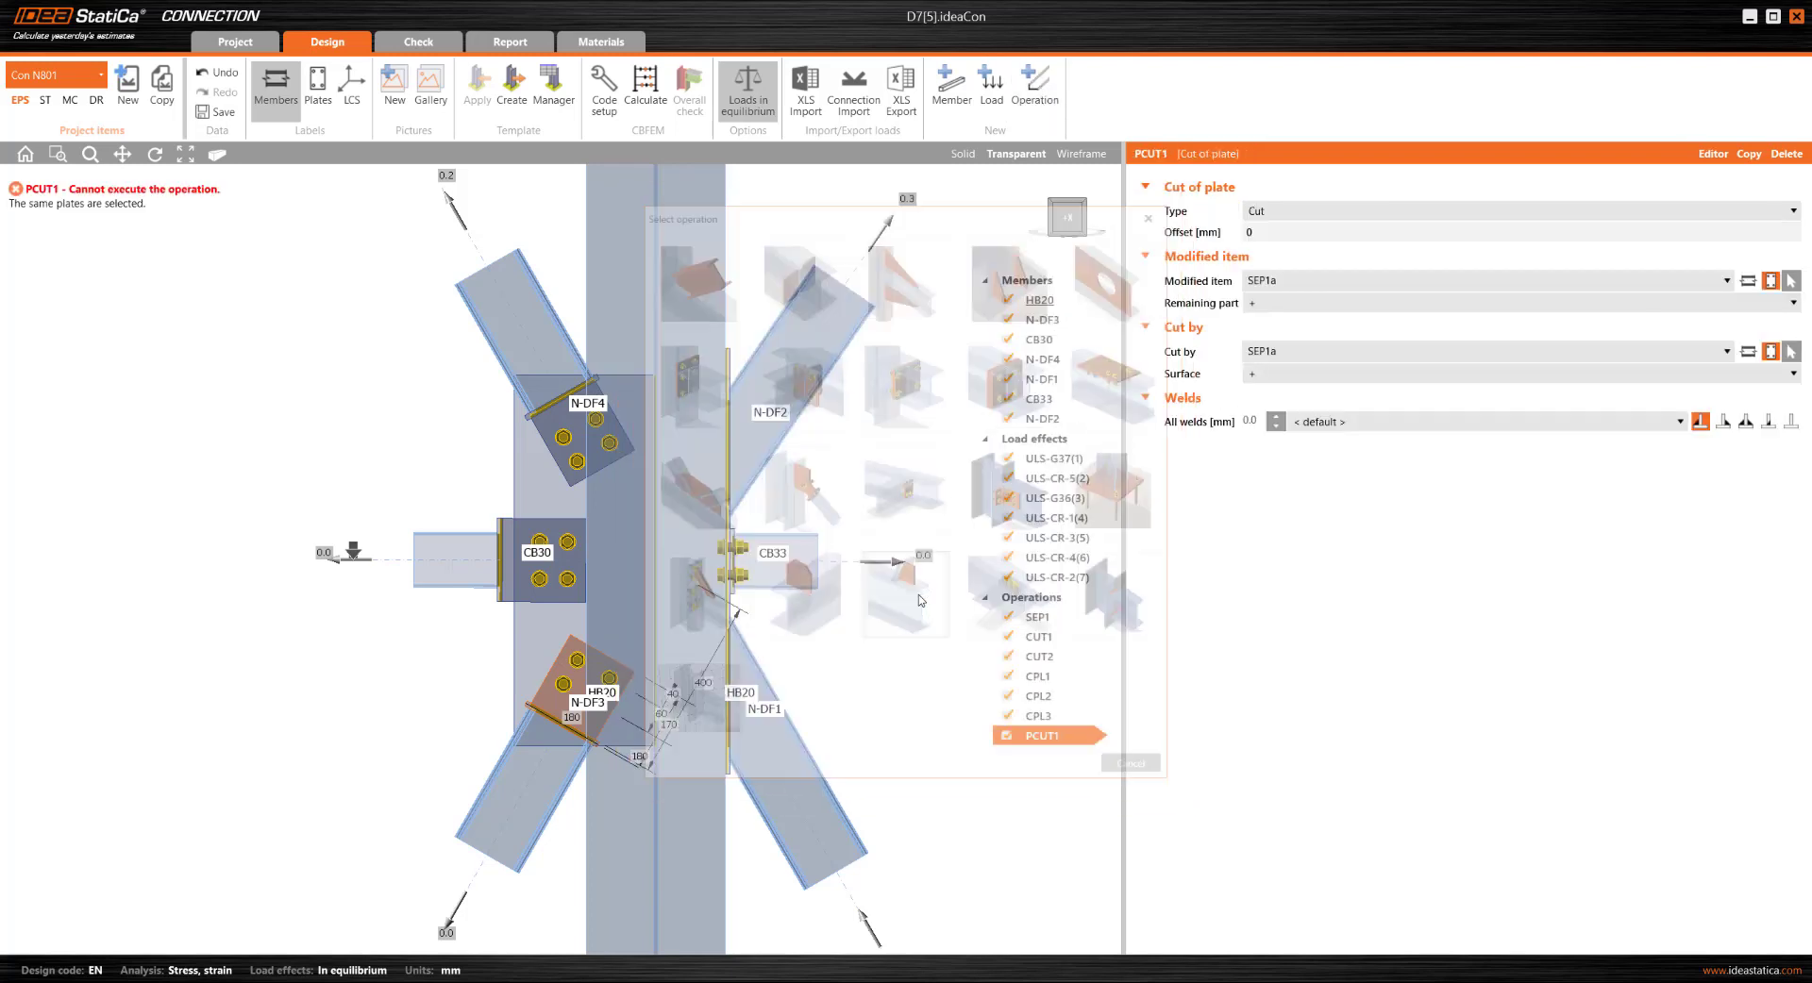
click(1789, 281)
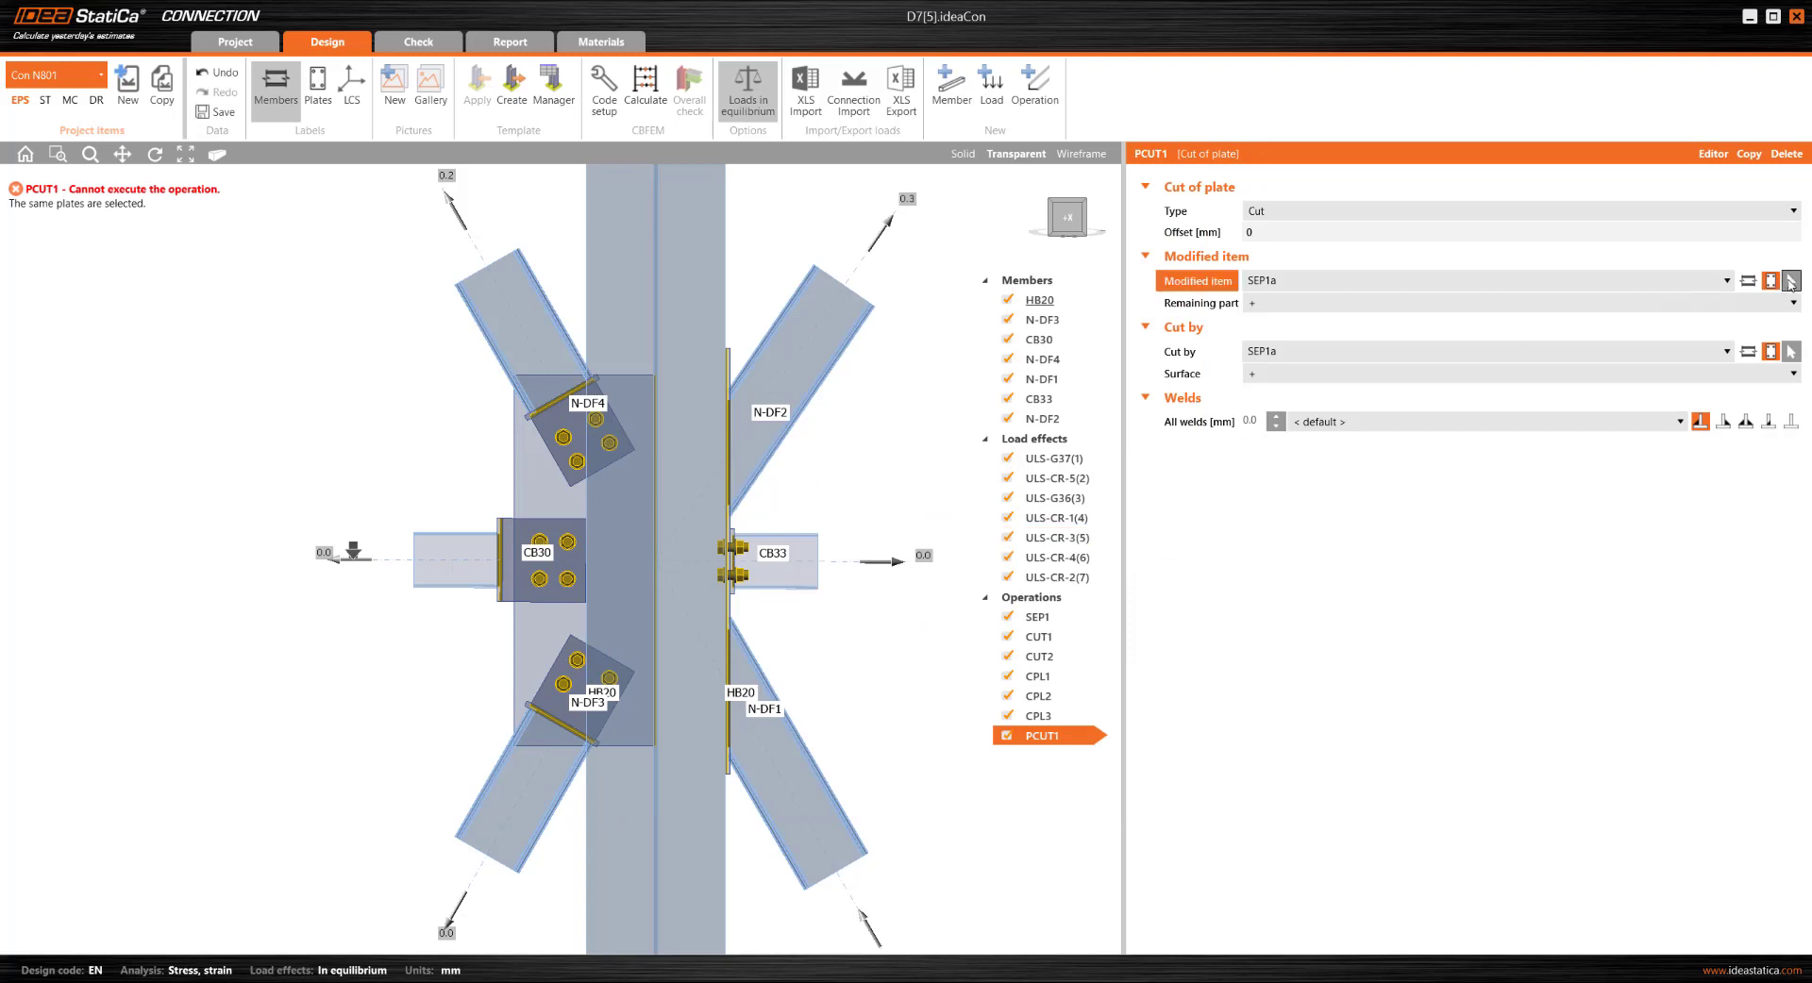
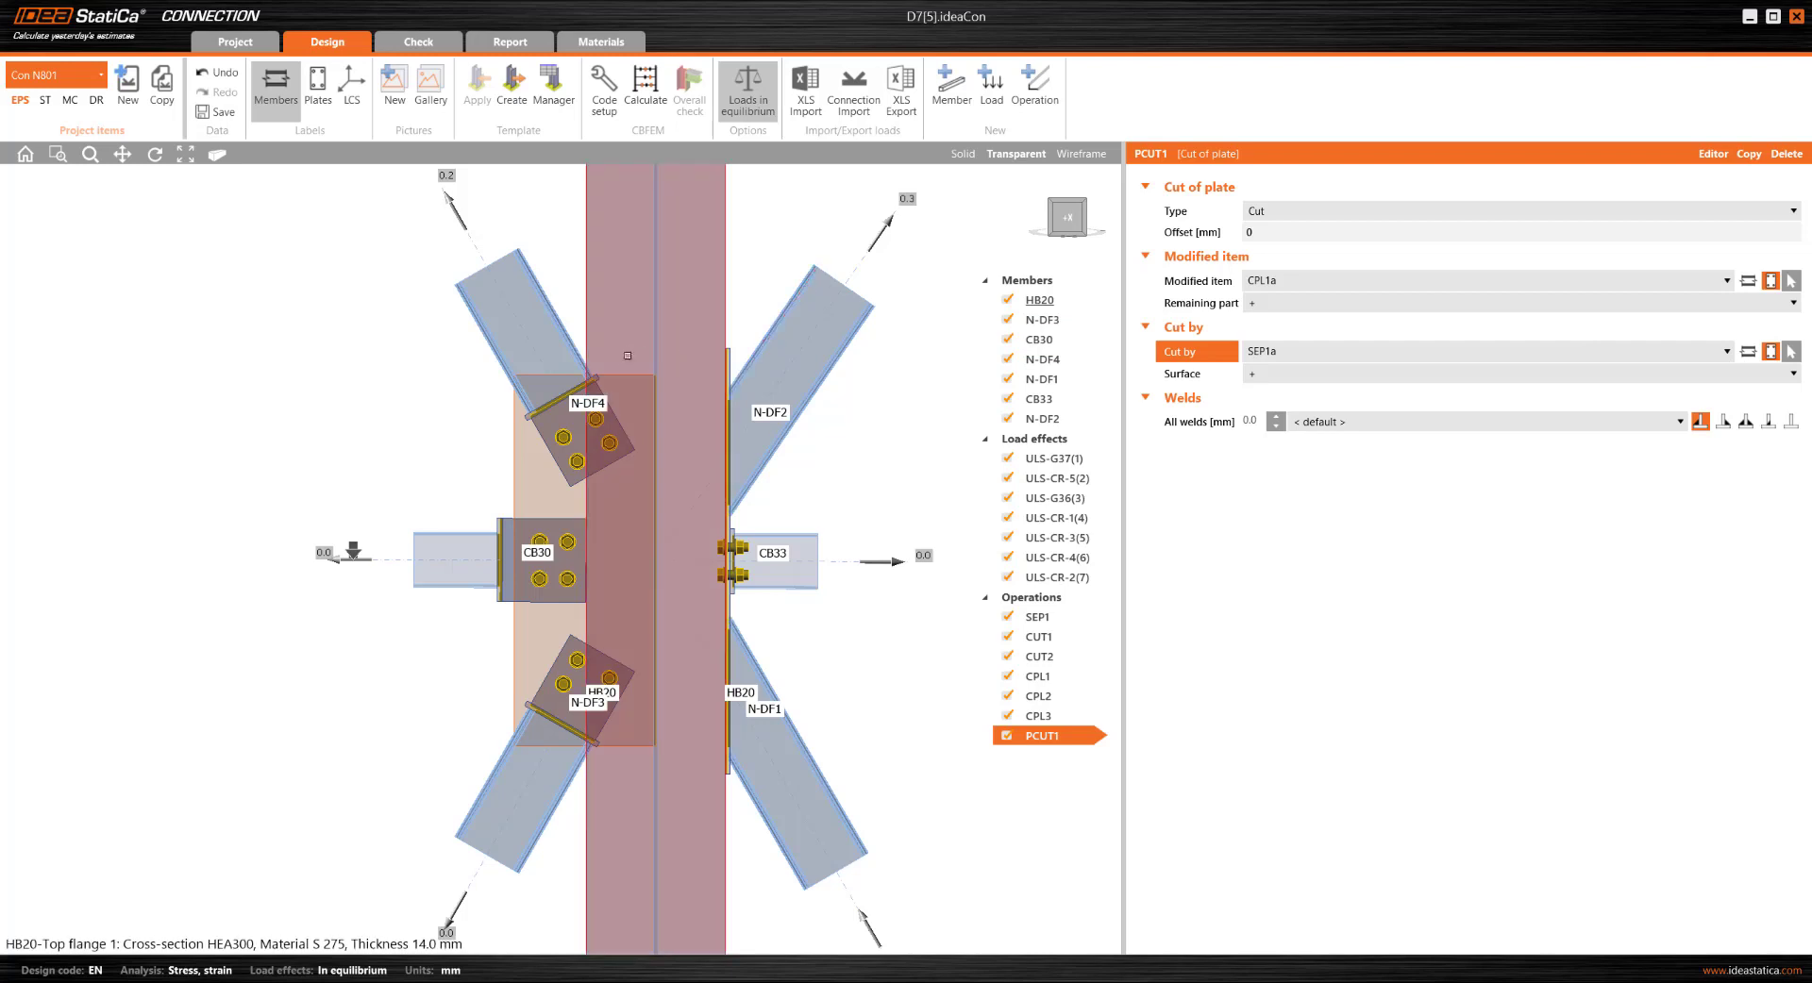
click(590, 439)
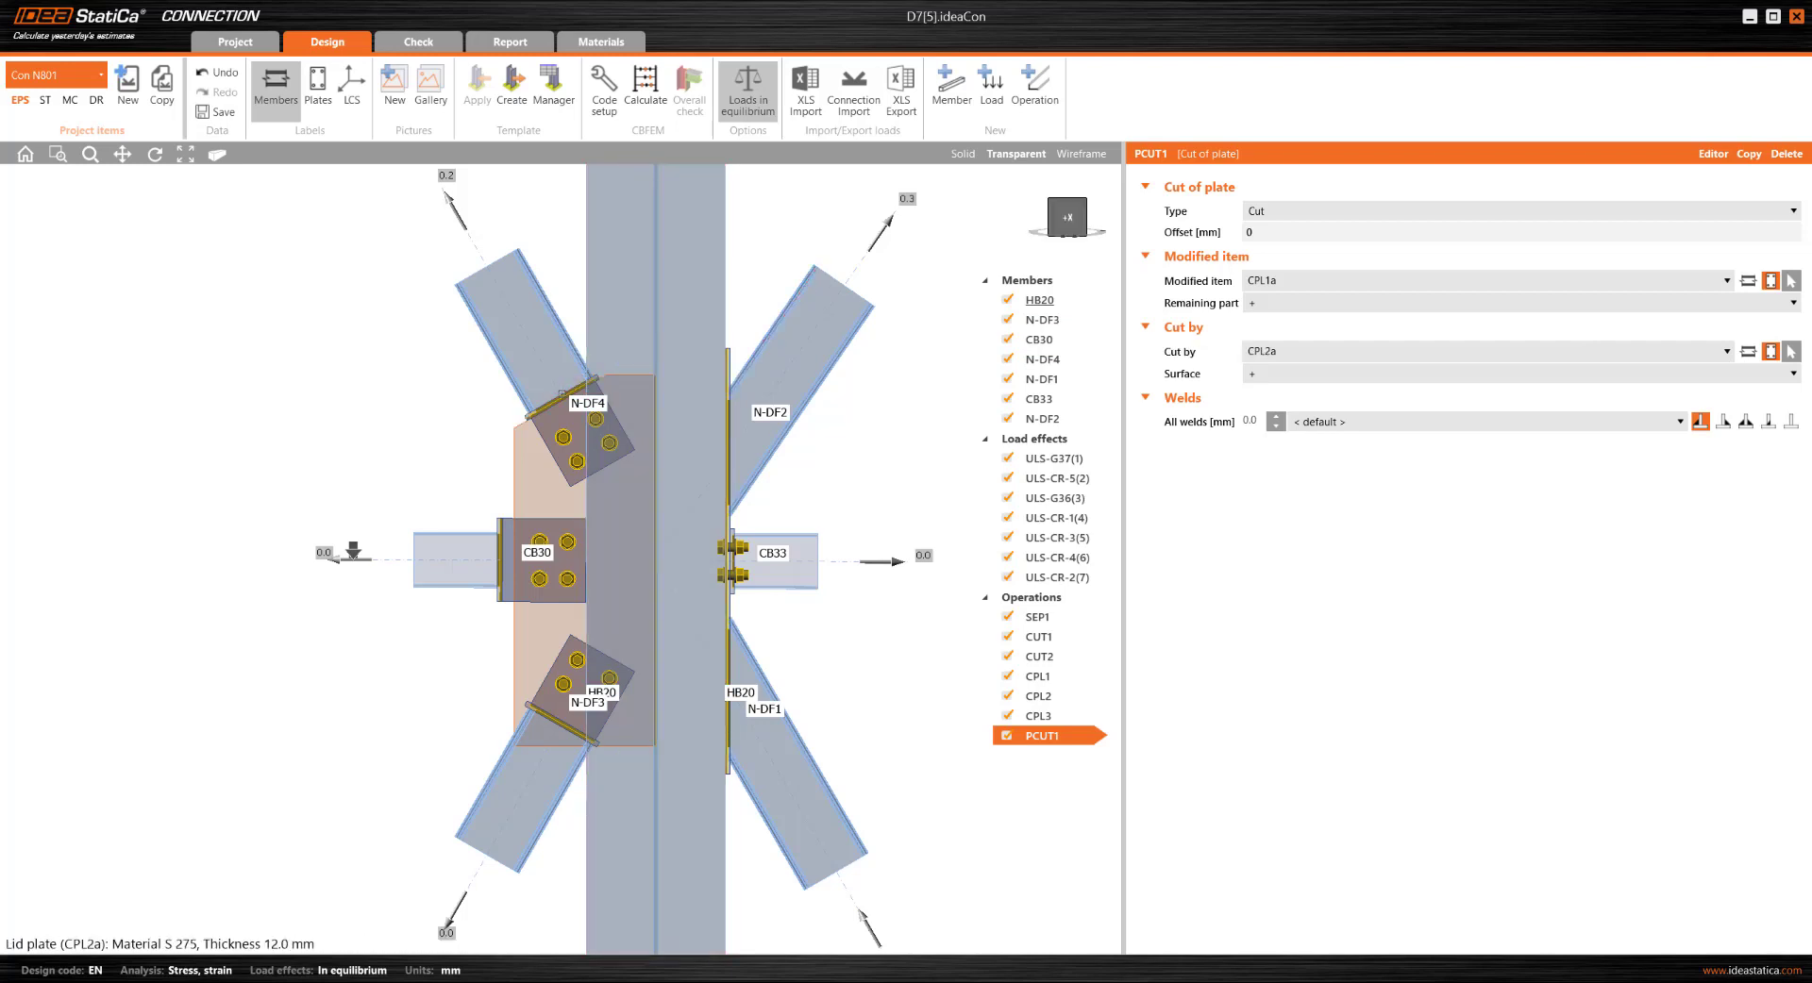
Set the plate cut's offset to 20 mm and turn off its welds
click(1175, 236)
text(20)
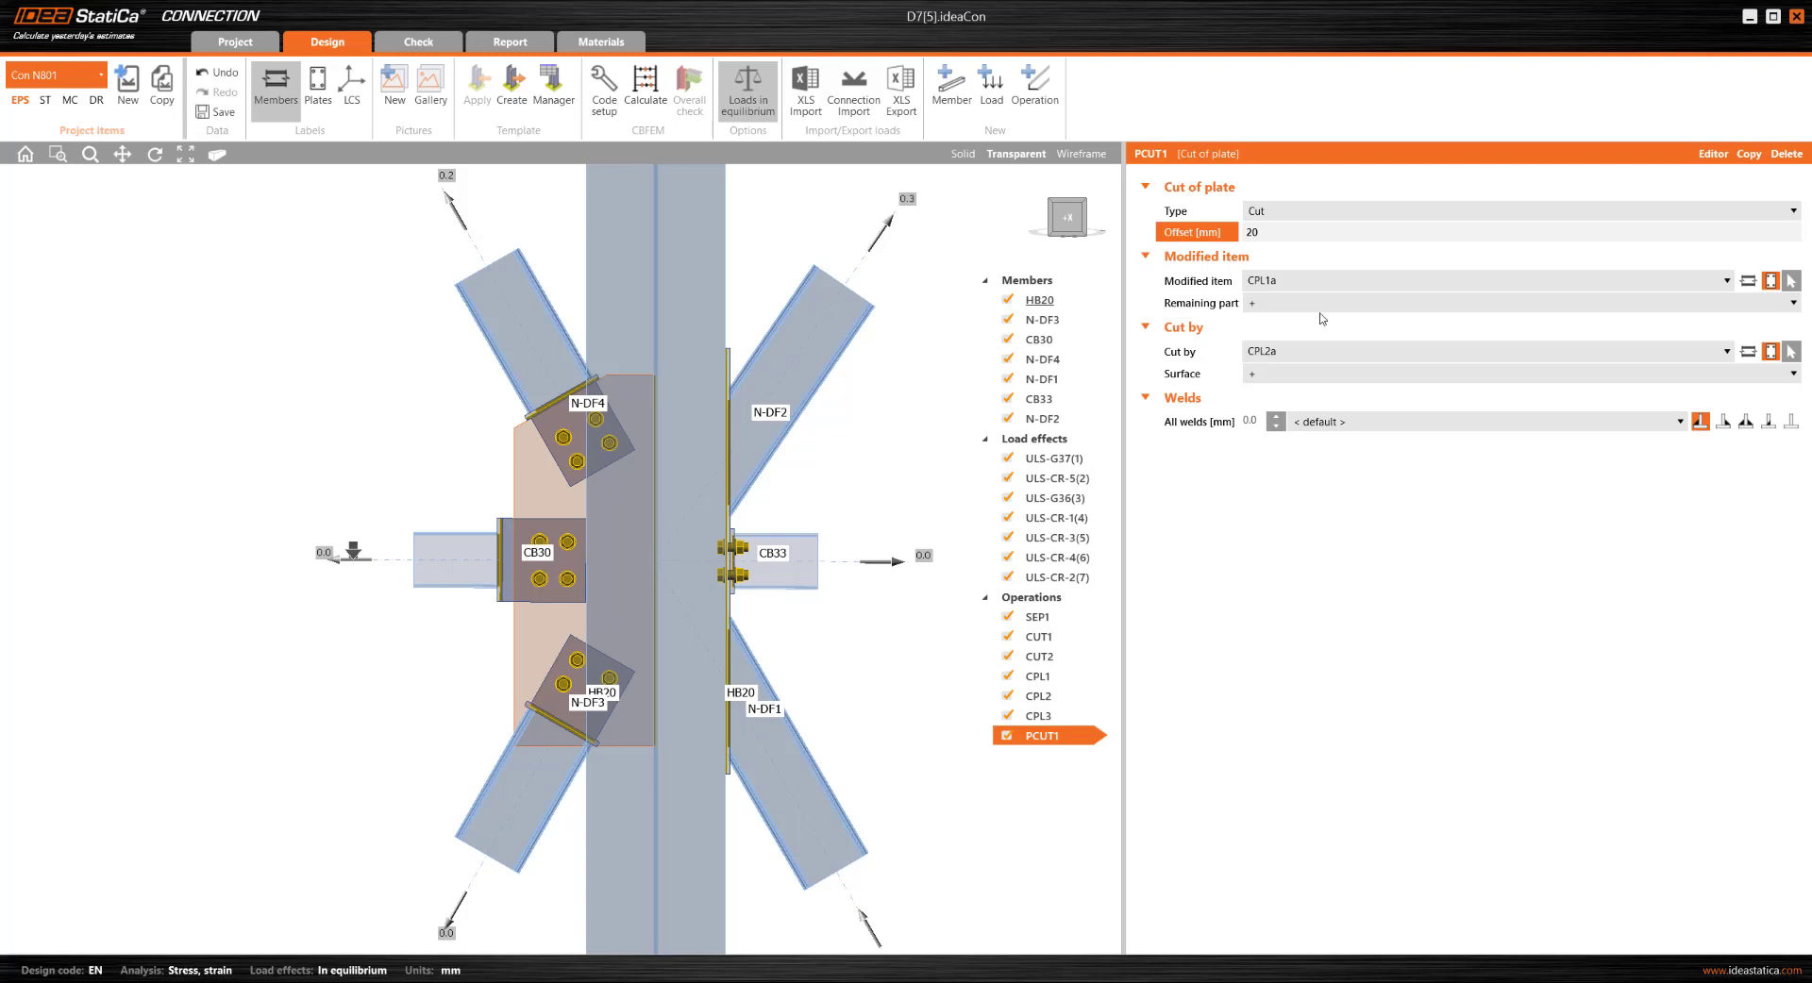
key(Tab)
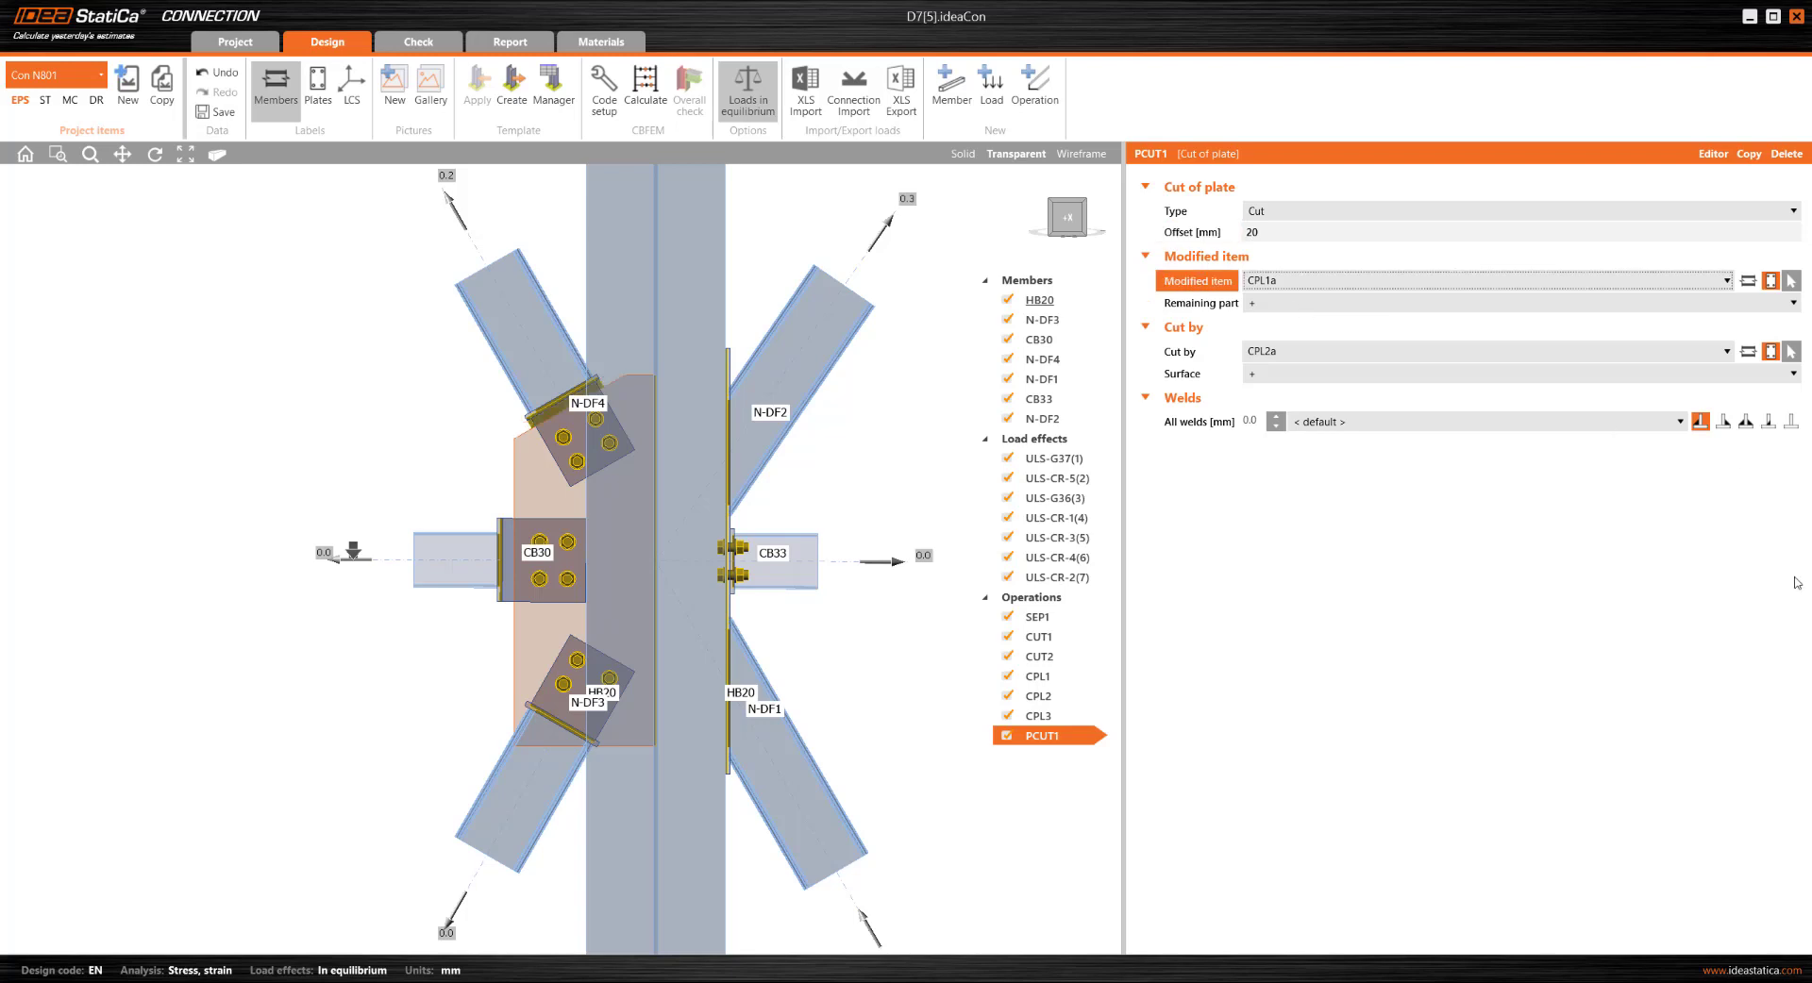
click(1790, 422)
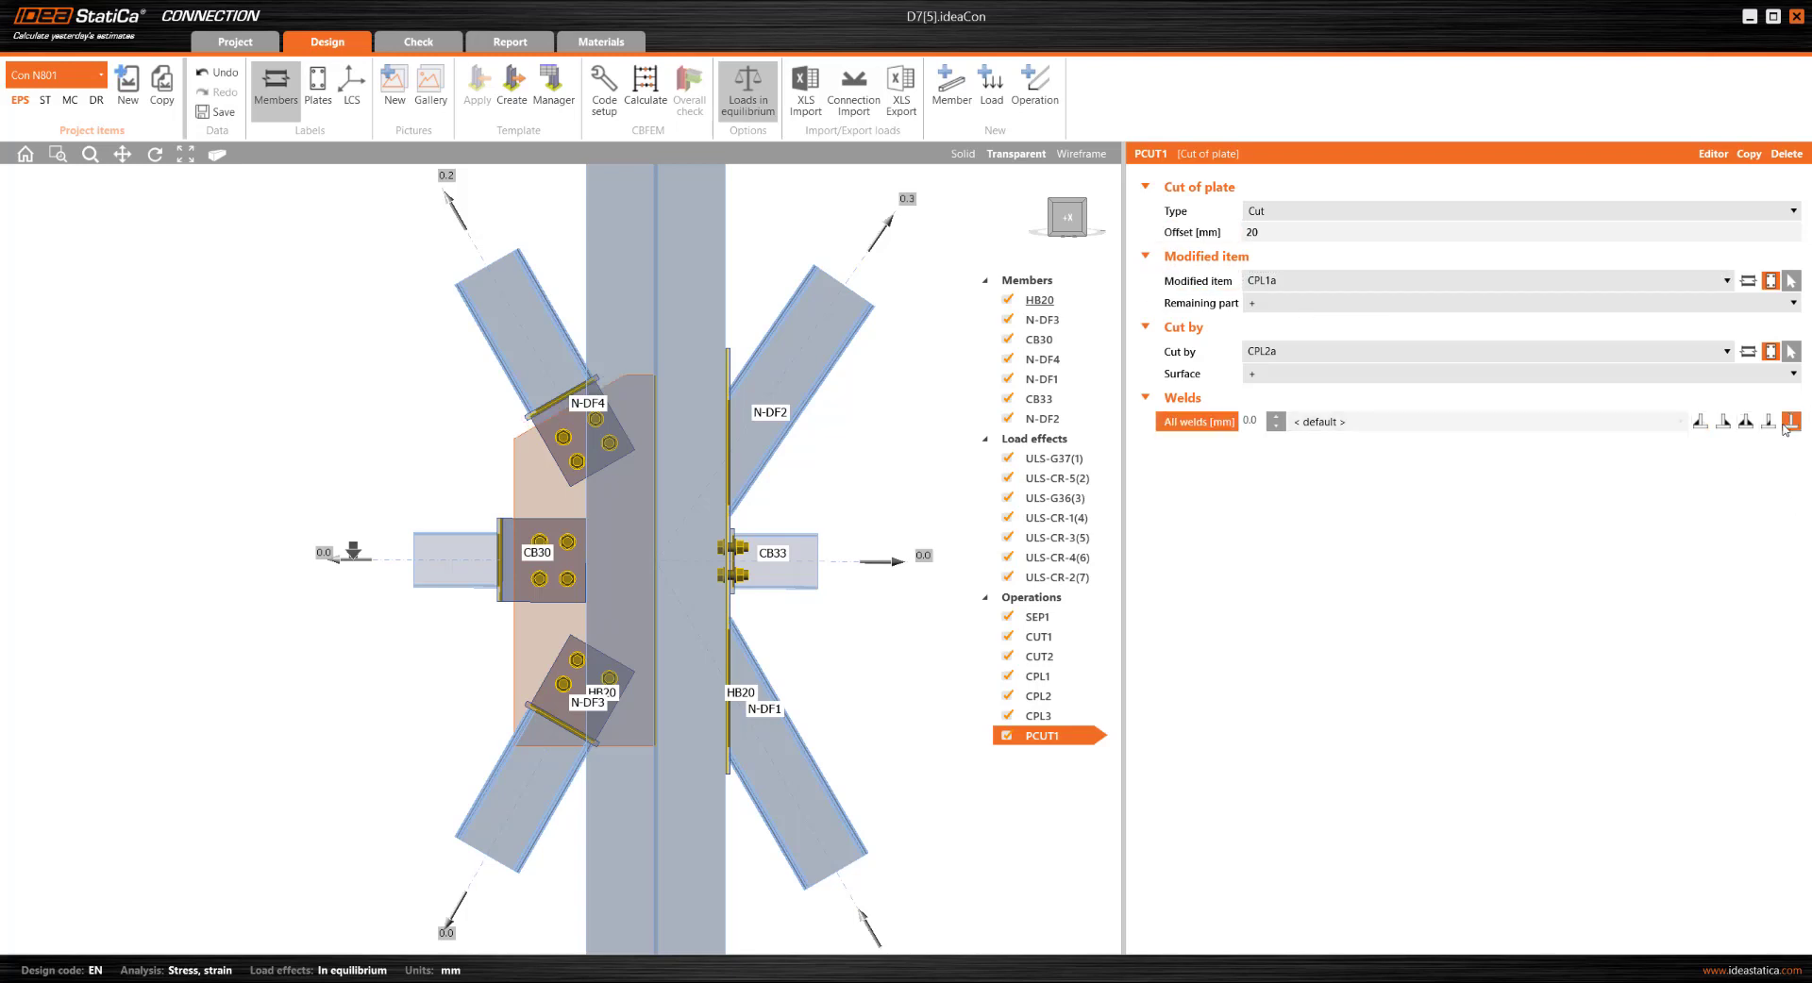
Copy the plate cut operation and make the copy cut the gusset by the N-DF3 cap plate CPL3a
click(1751, 156)
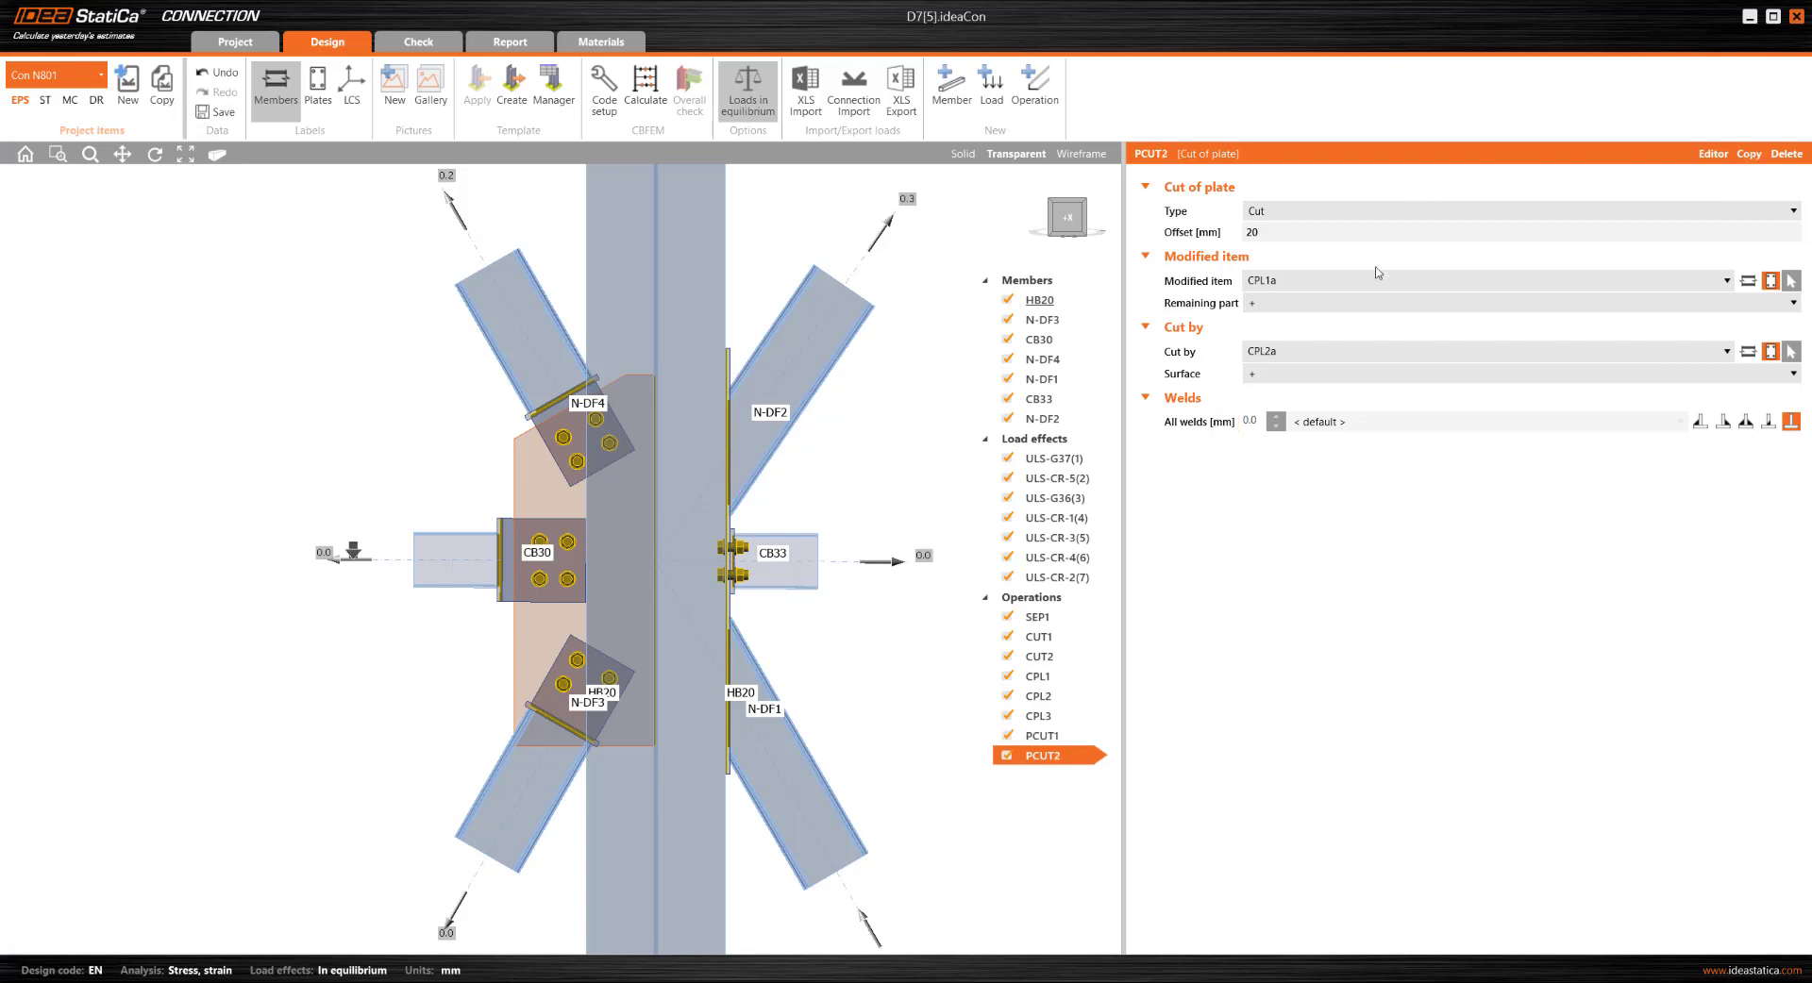
click(1350, 358)
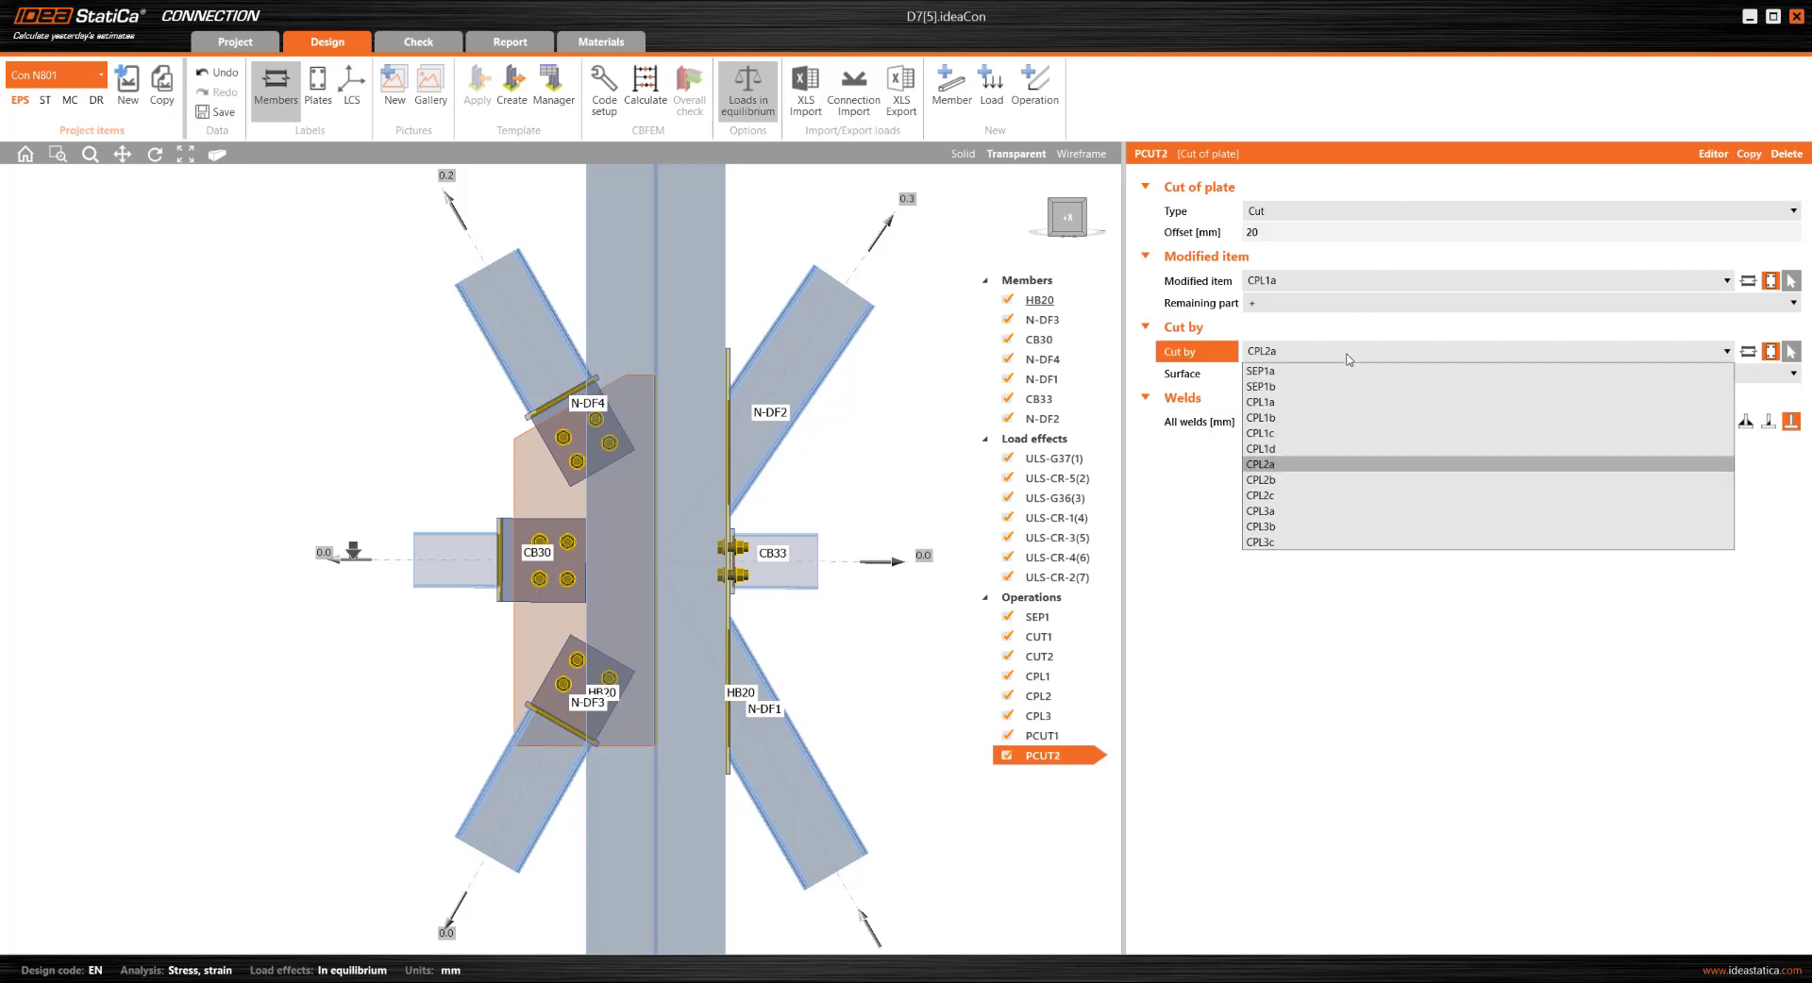
click(1296, 513)
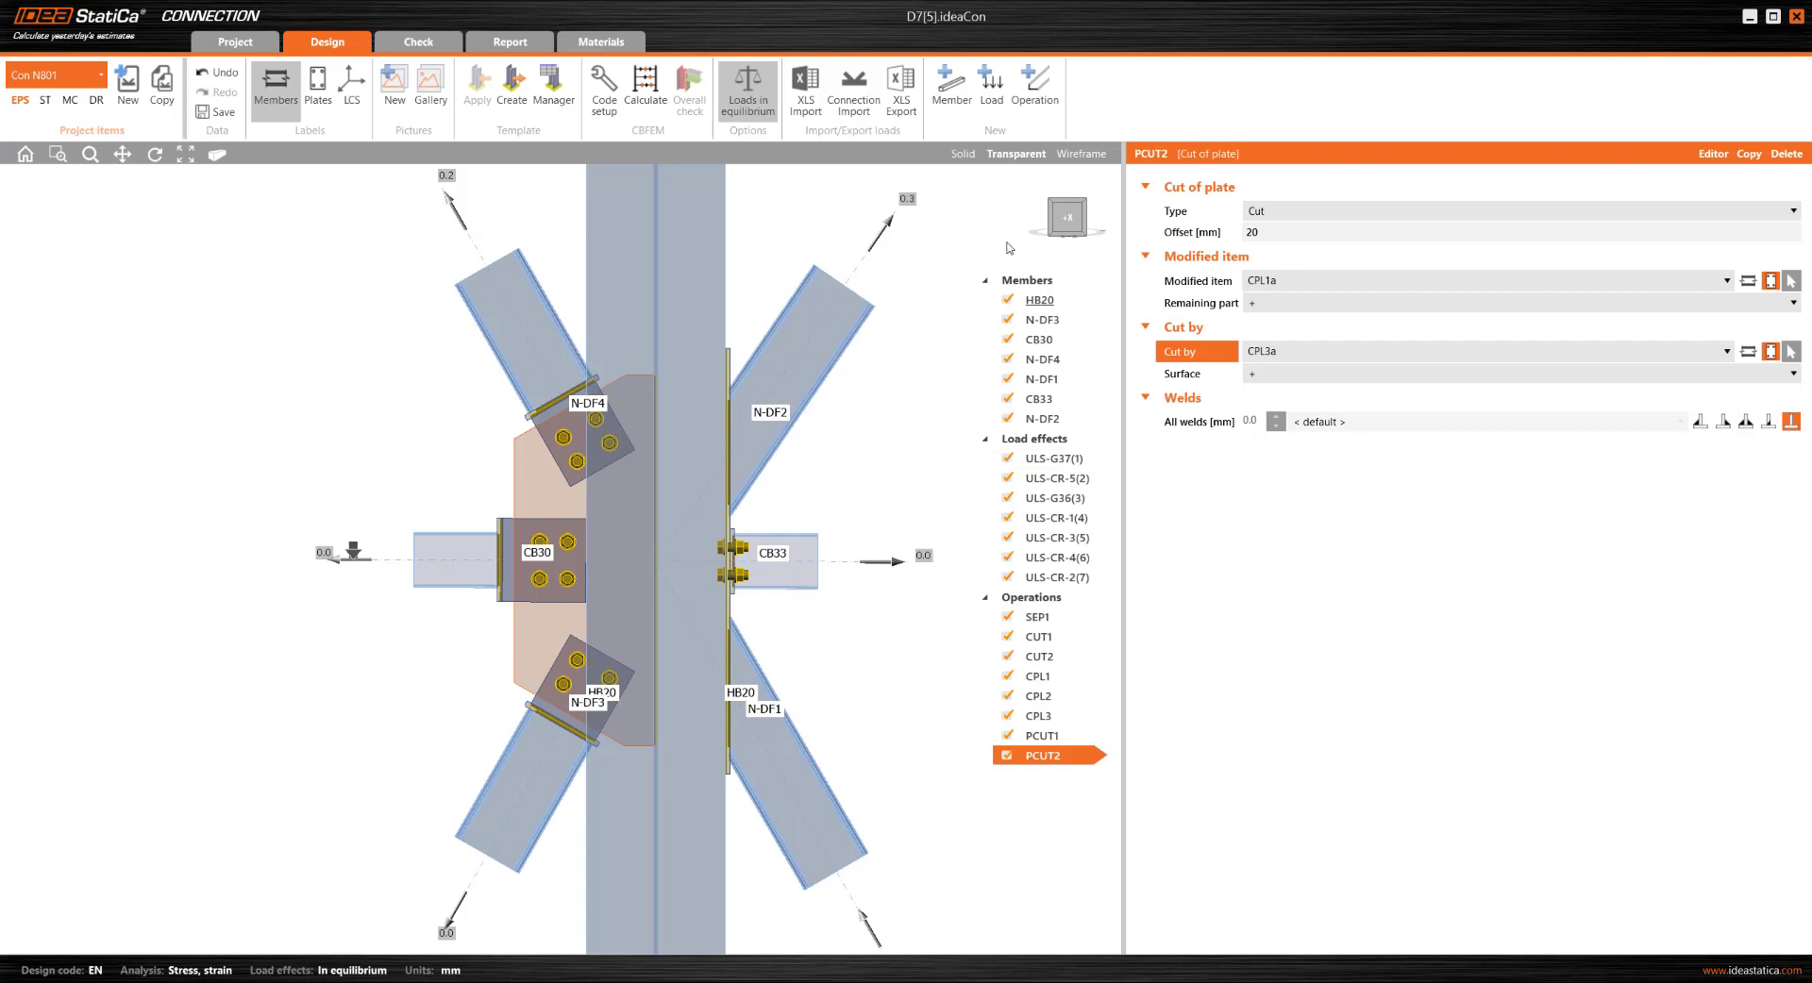
Display the model as solid and inspect the finished gusset plate joint in 3D from both sides of the column
click(962, 154)
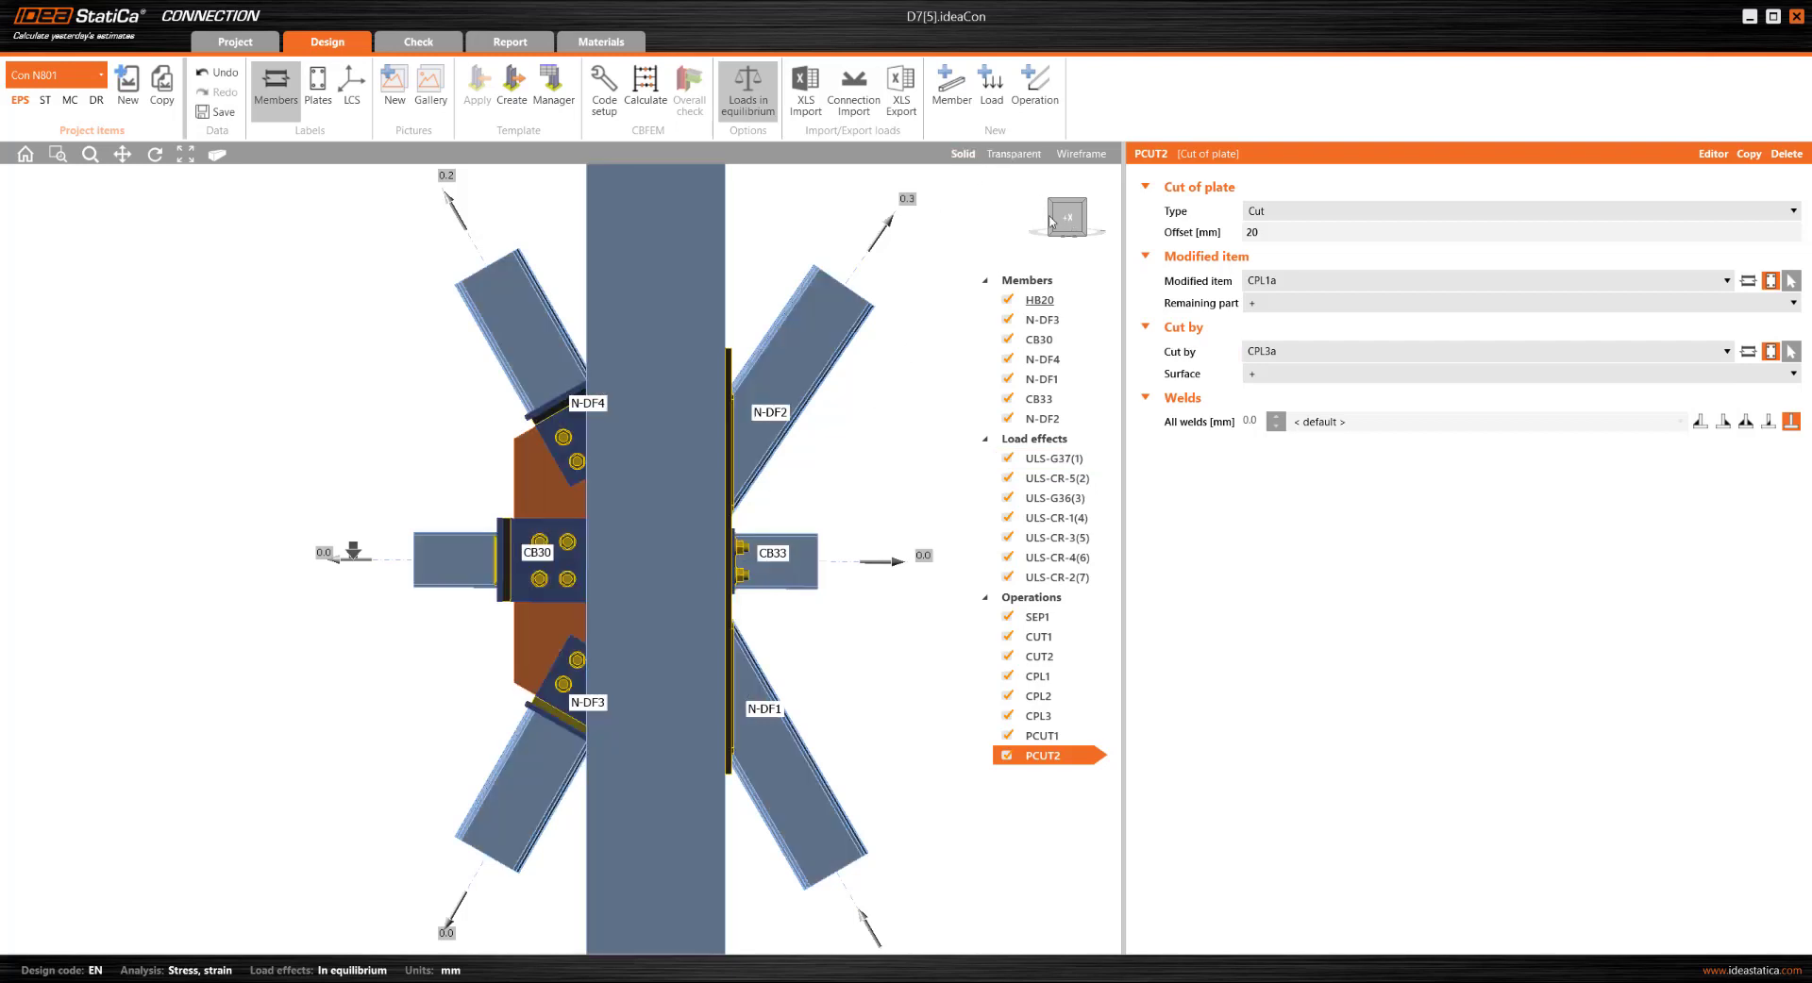
drag(1071, 219, 1085, 232)
right_drag(903, 391, 850, 415)
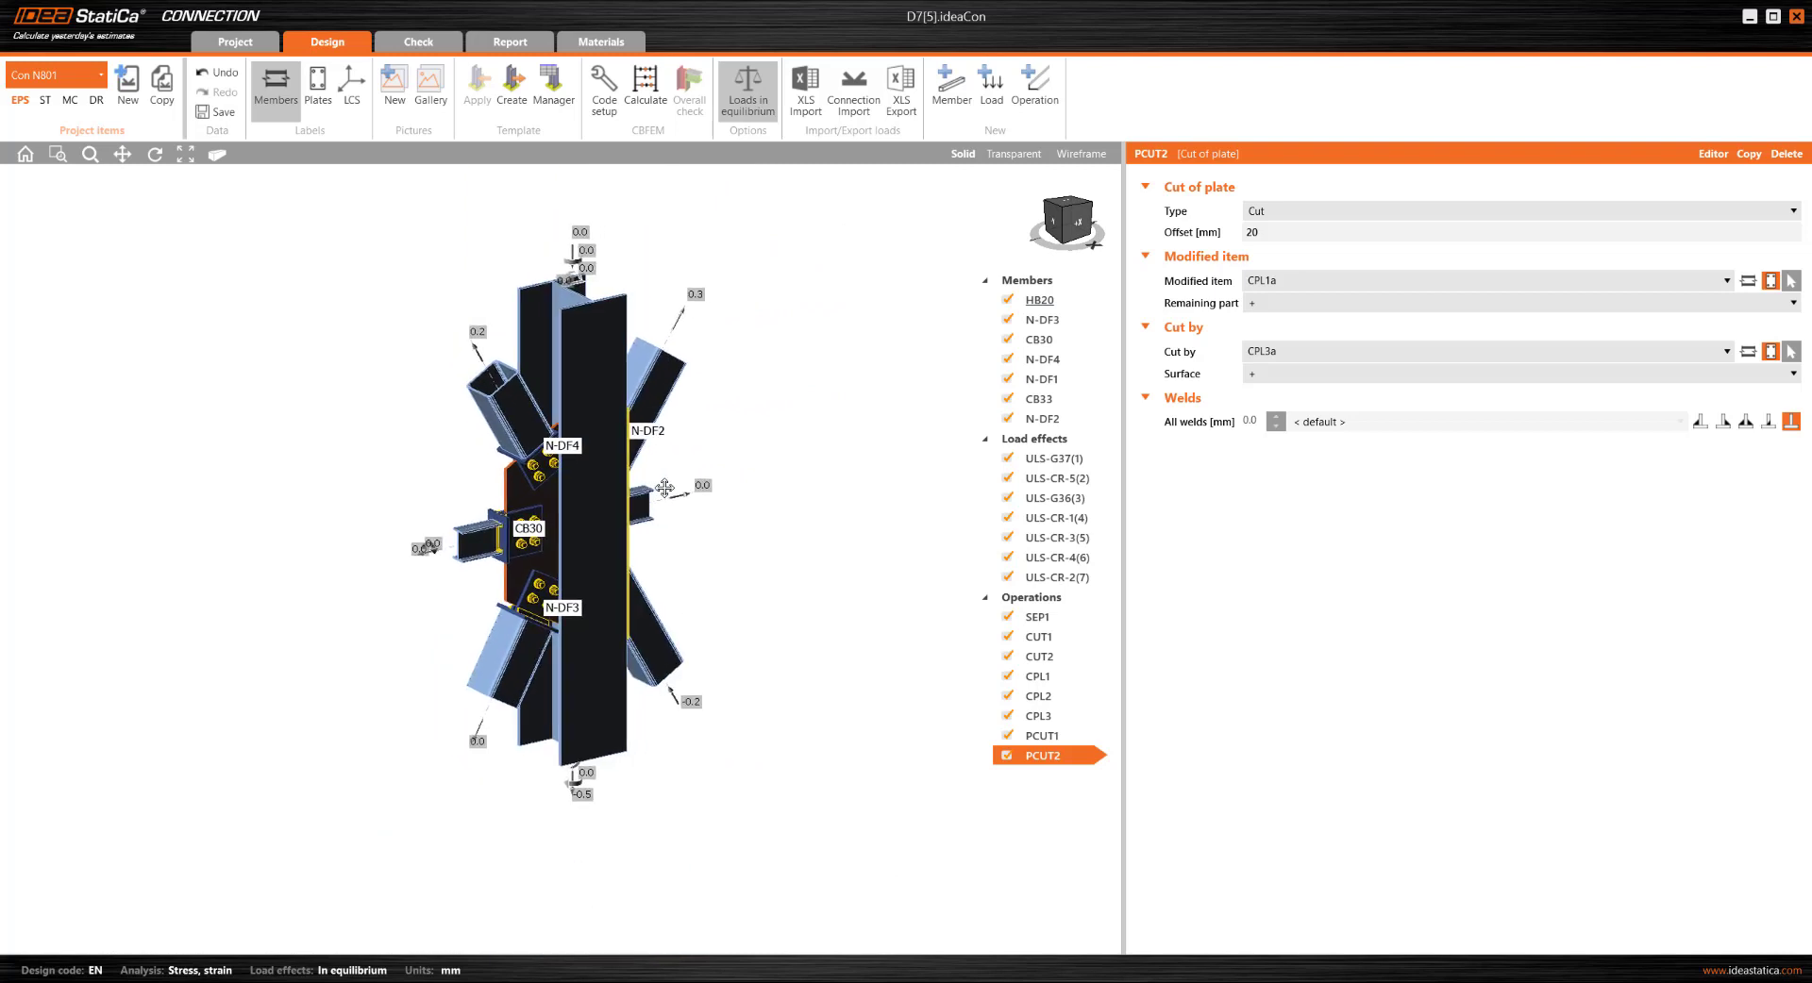
click(1076, 224)
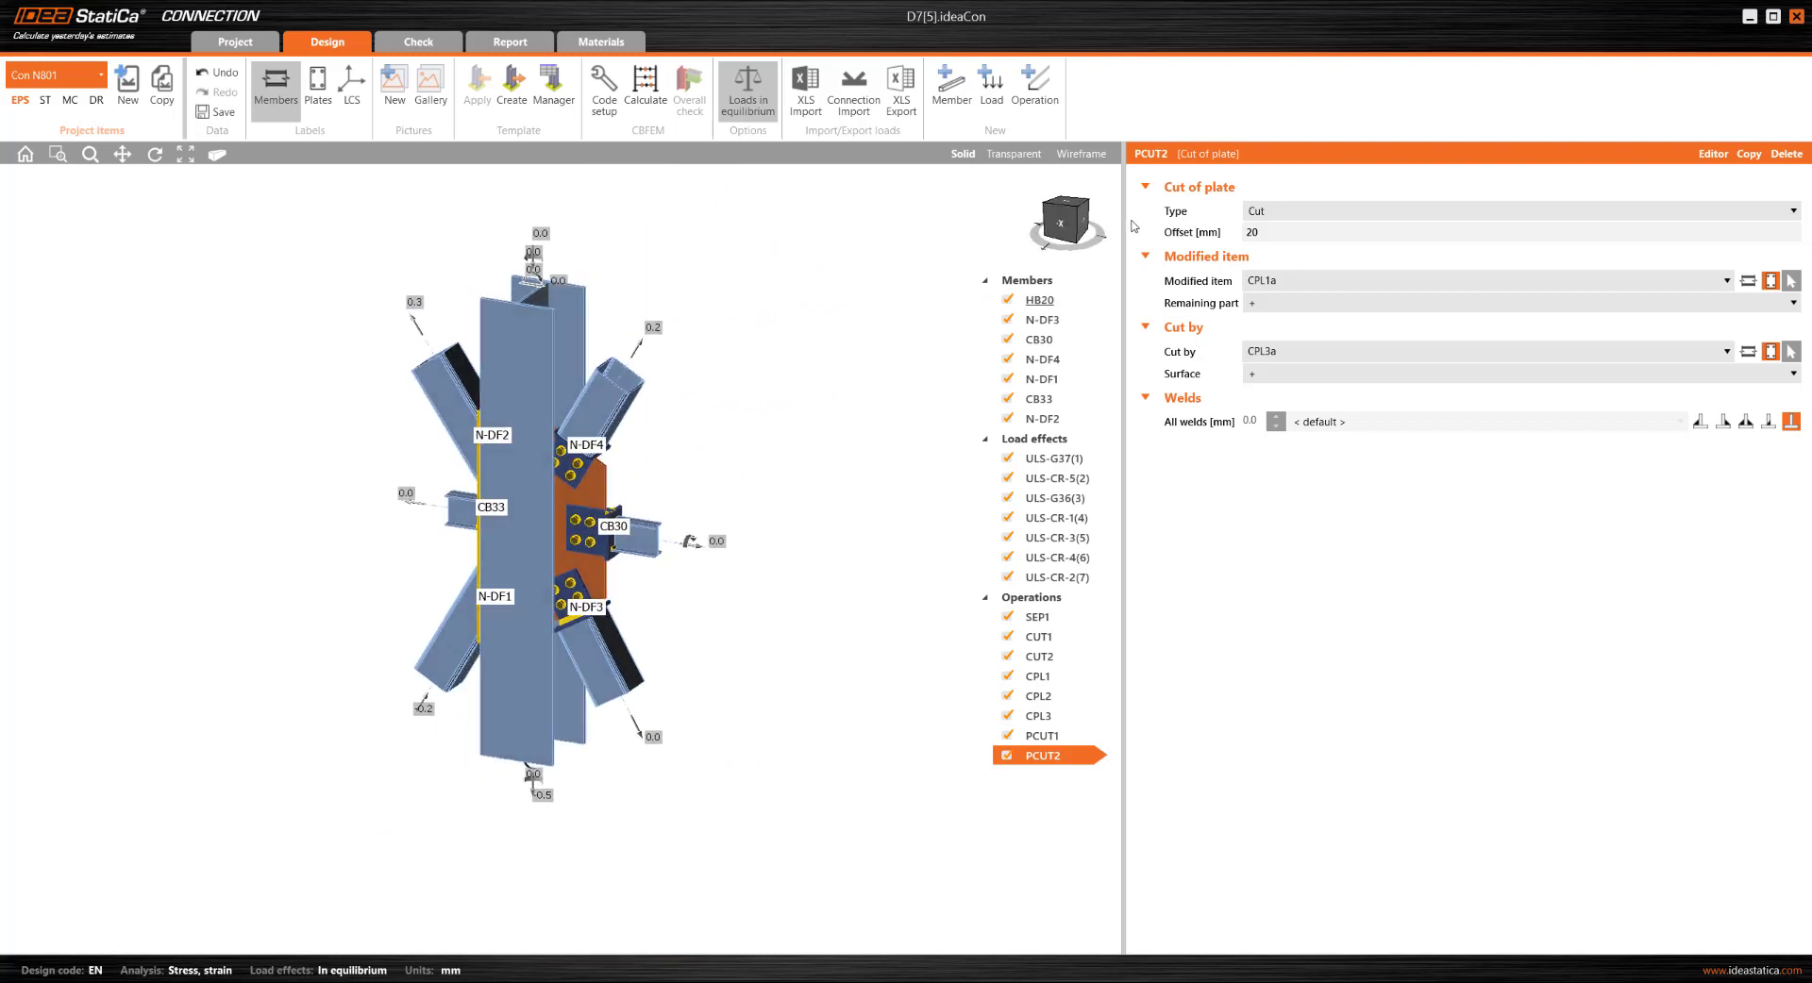
scroll(630, 384, up, 2)
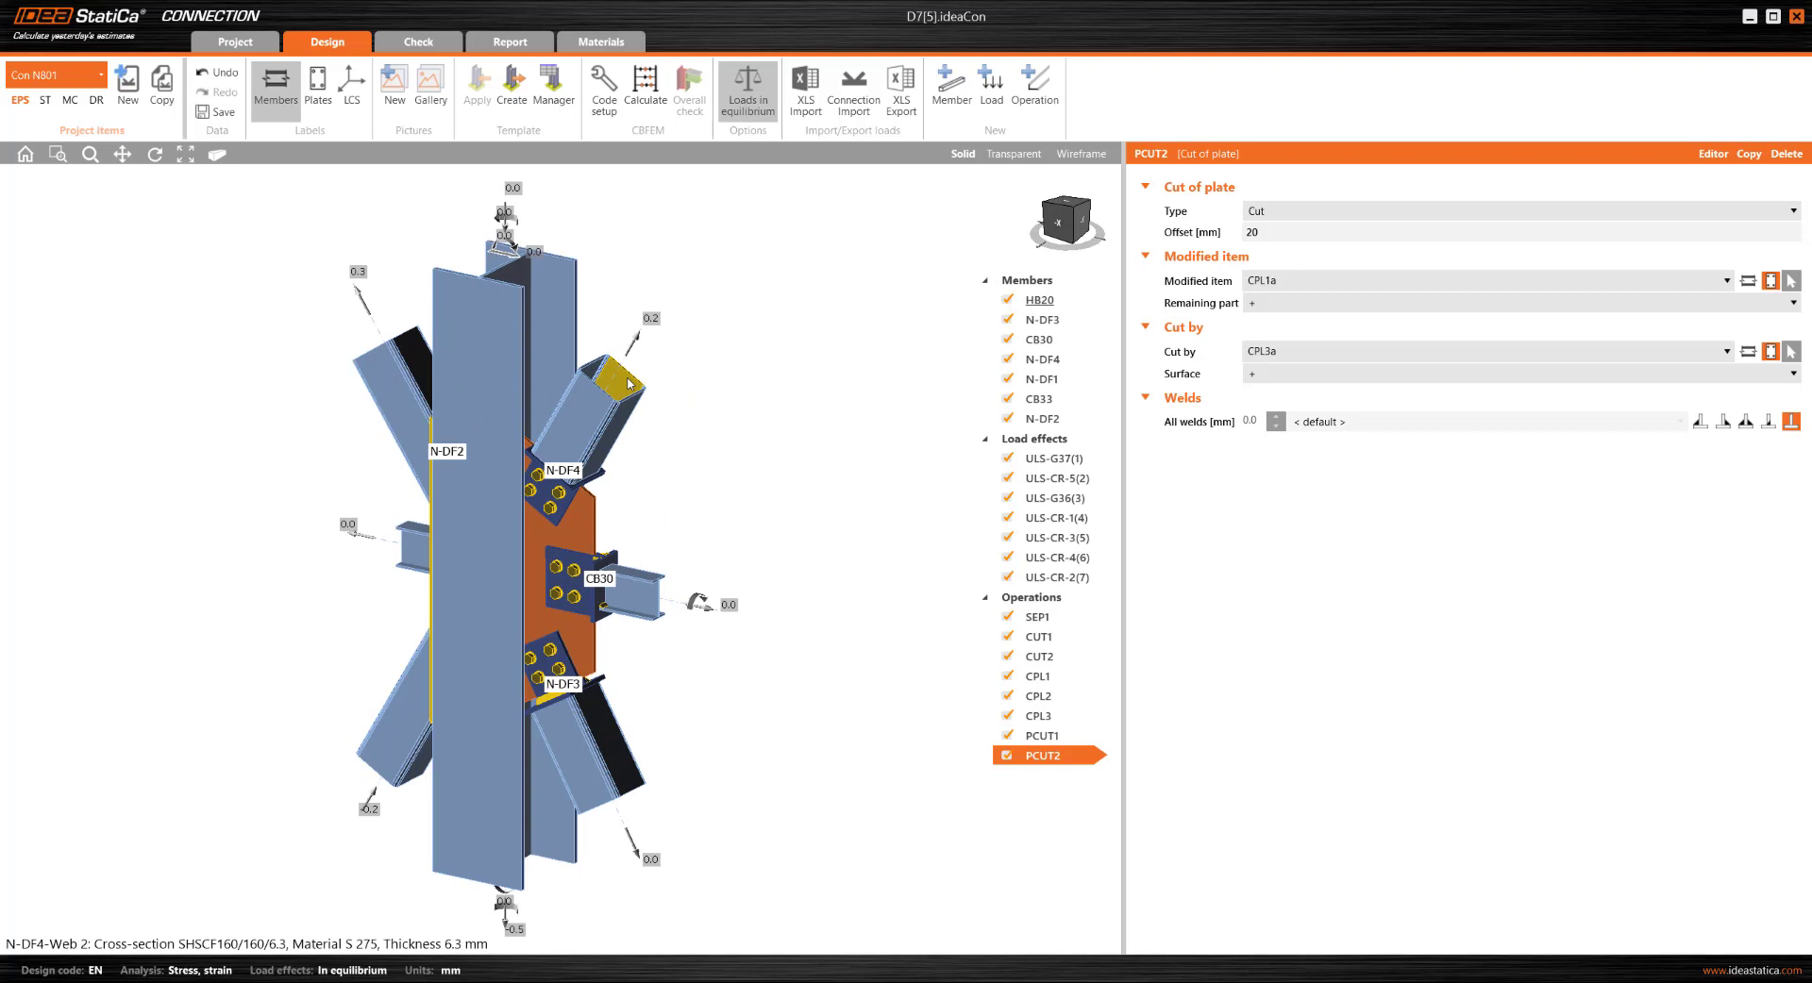
Run the combined stress/strain and buckling analysis to check the joint
click(426, 44)
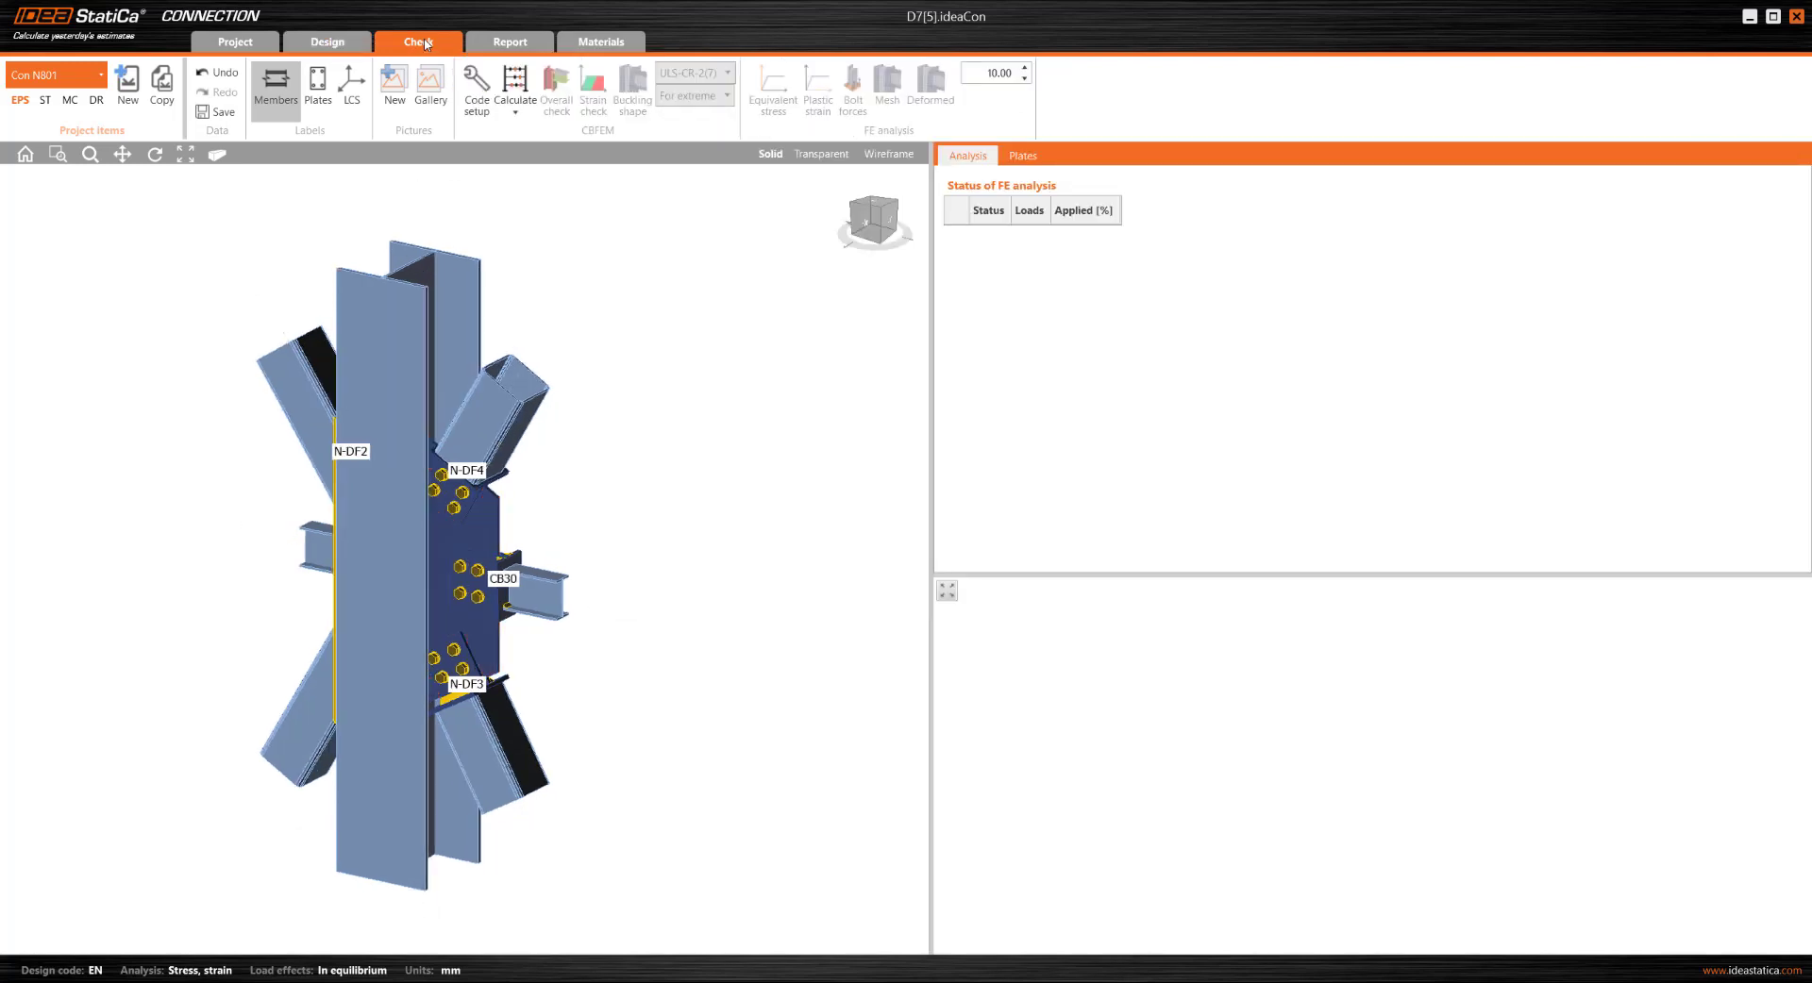
click(516, 111)
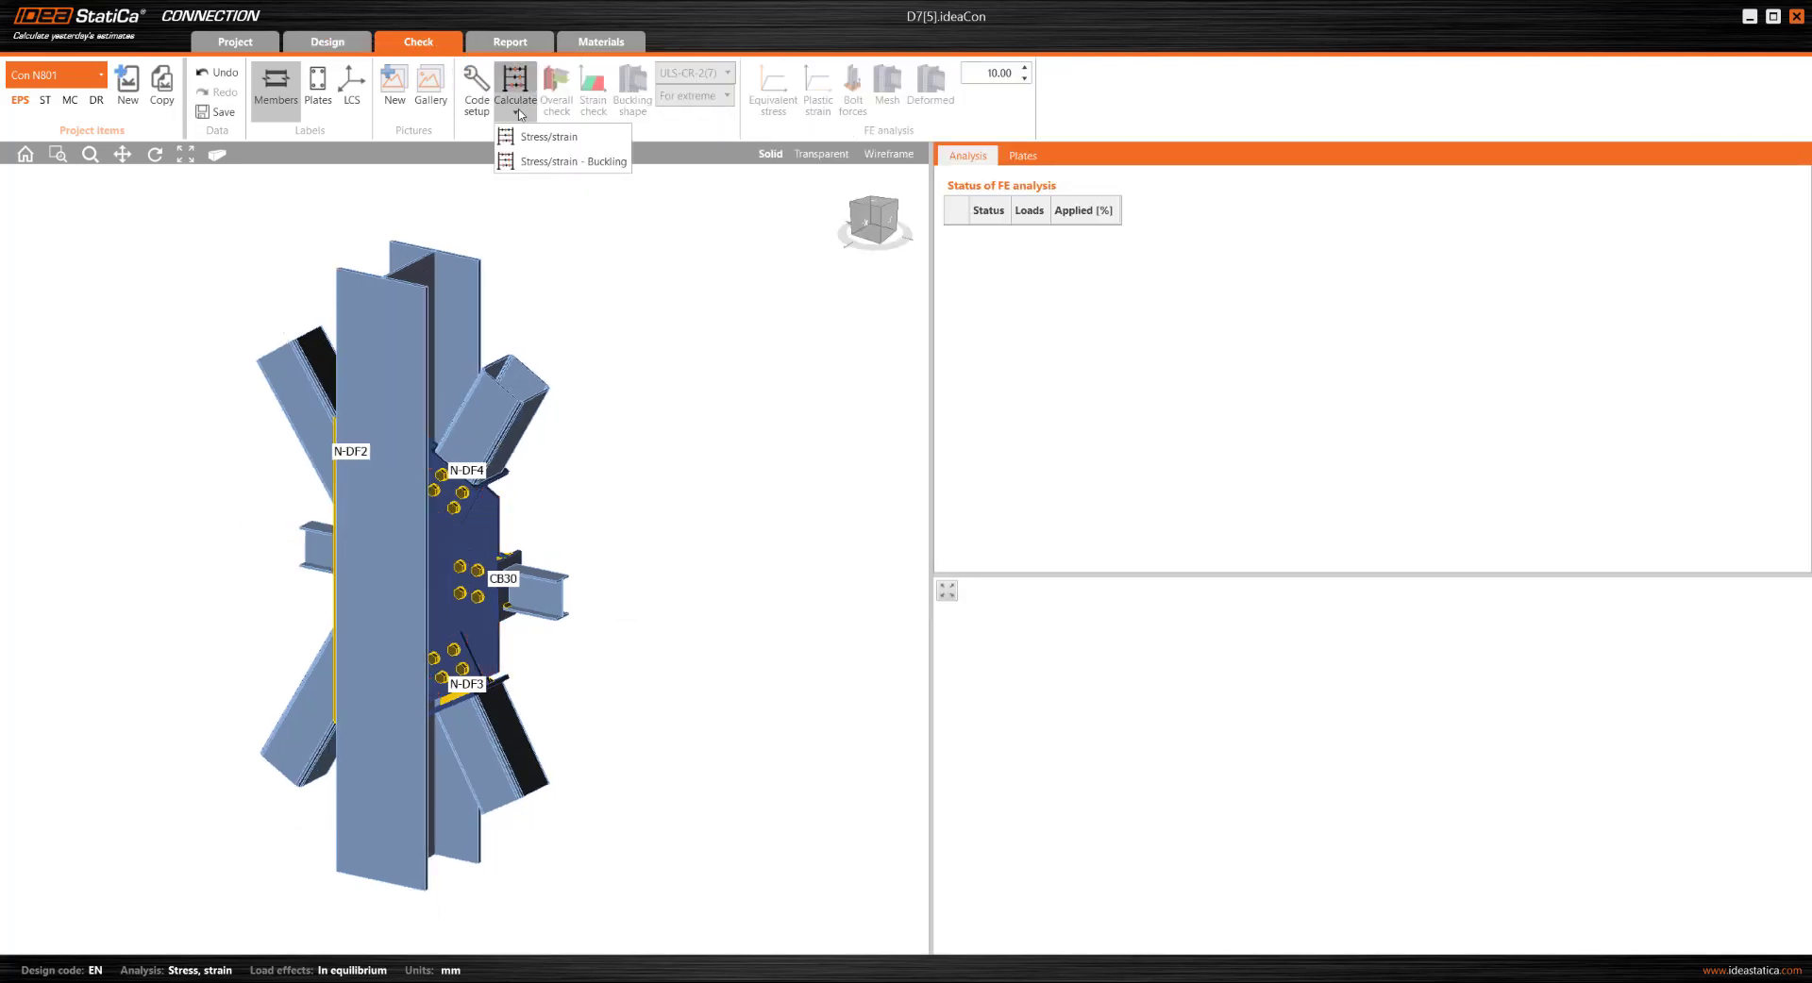
click(550, 163)
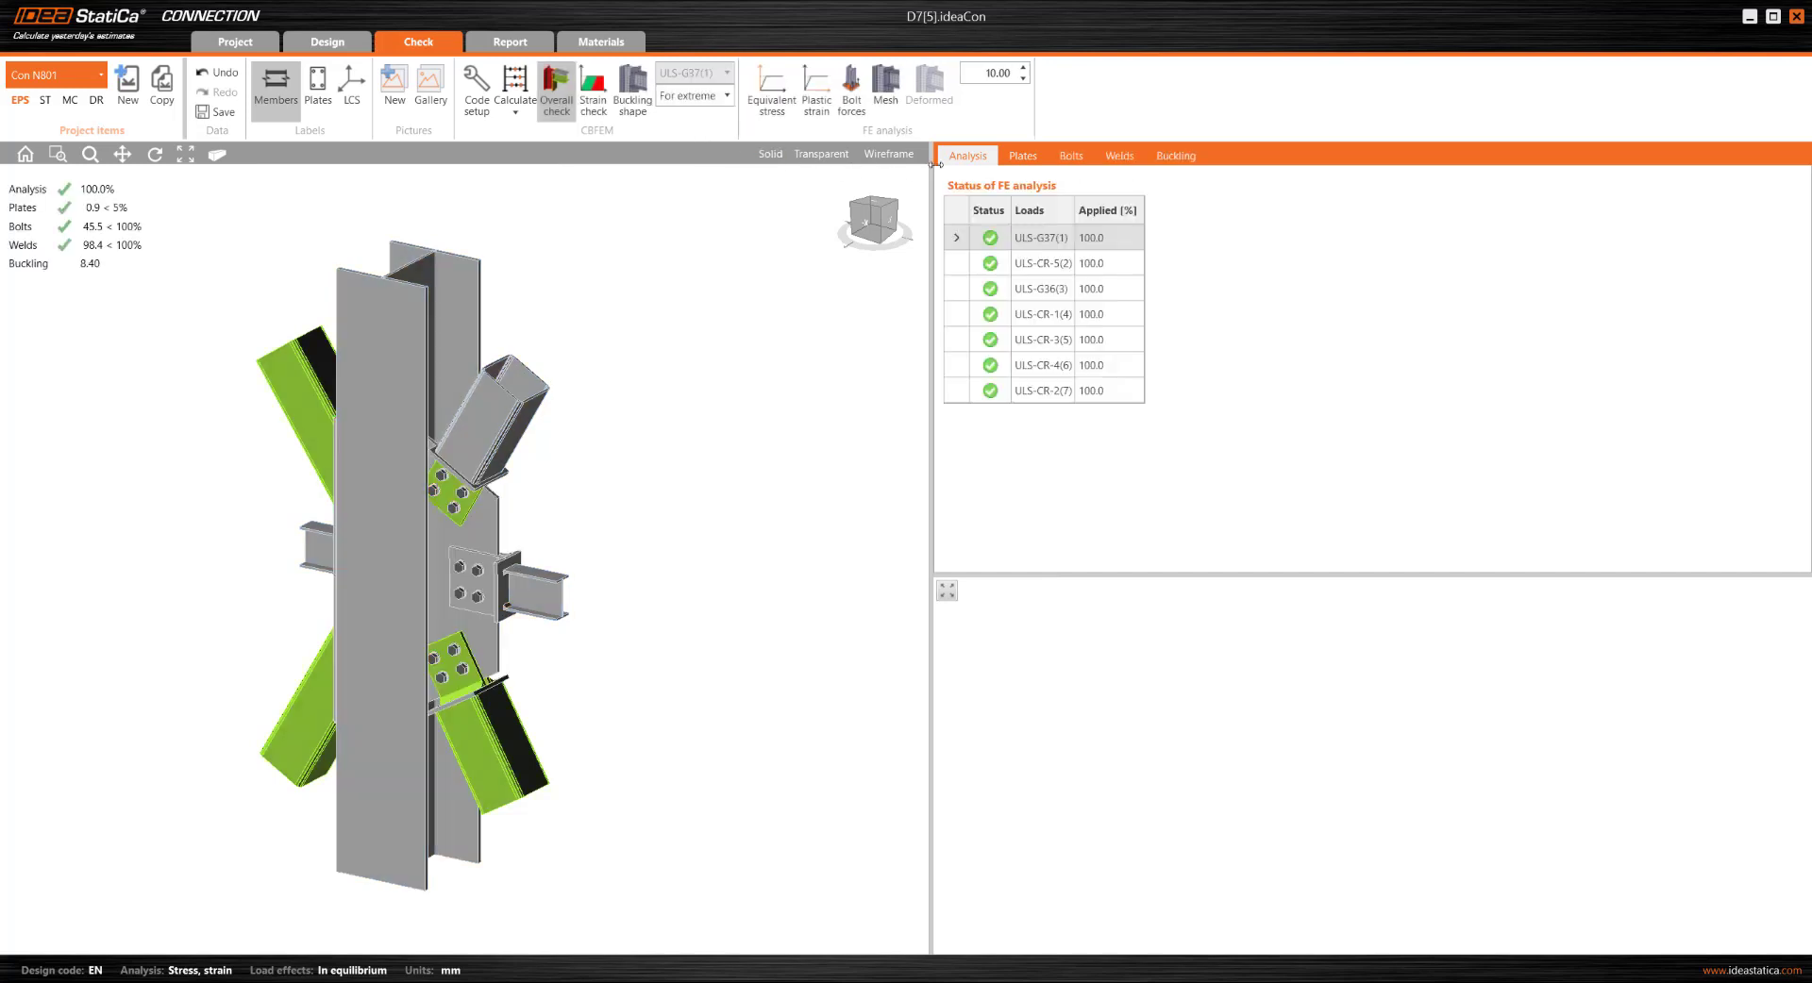
Show the mesh and review the plate and weld check results along with the detailed check of bolt B1
click(1024, 156)
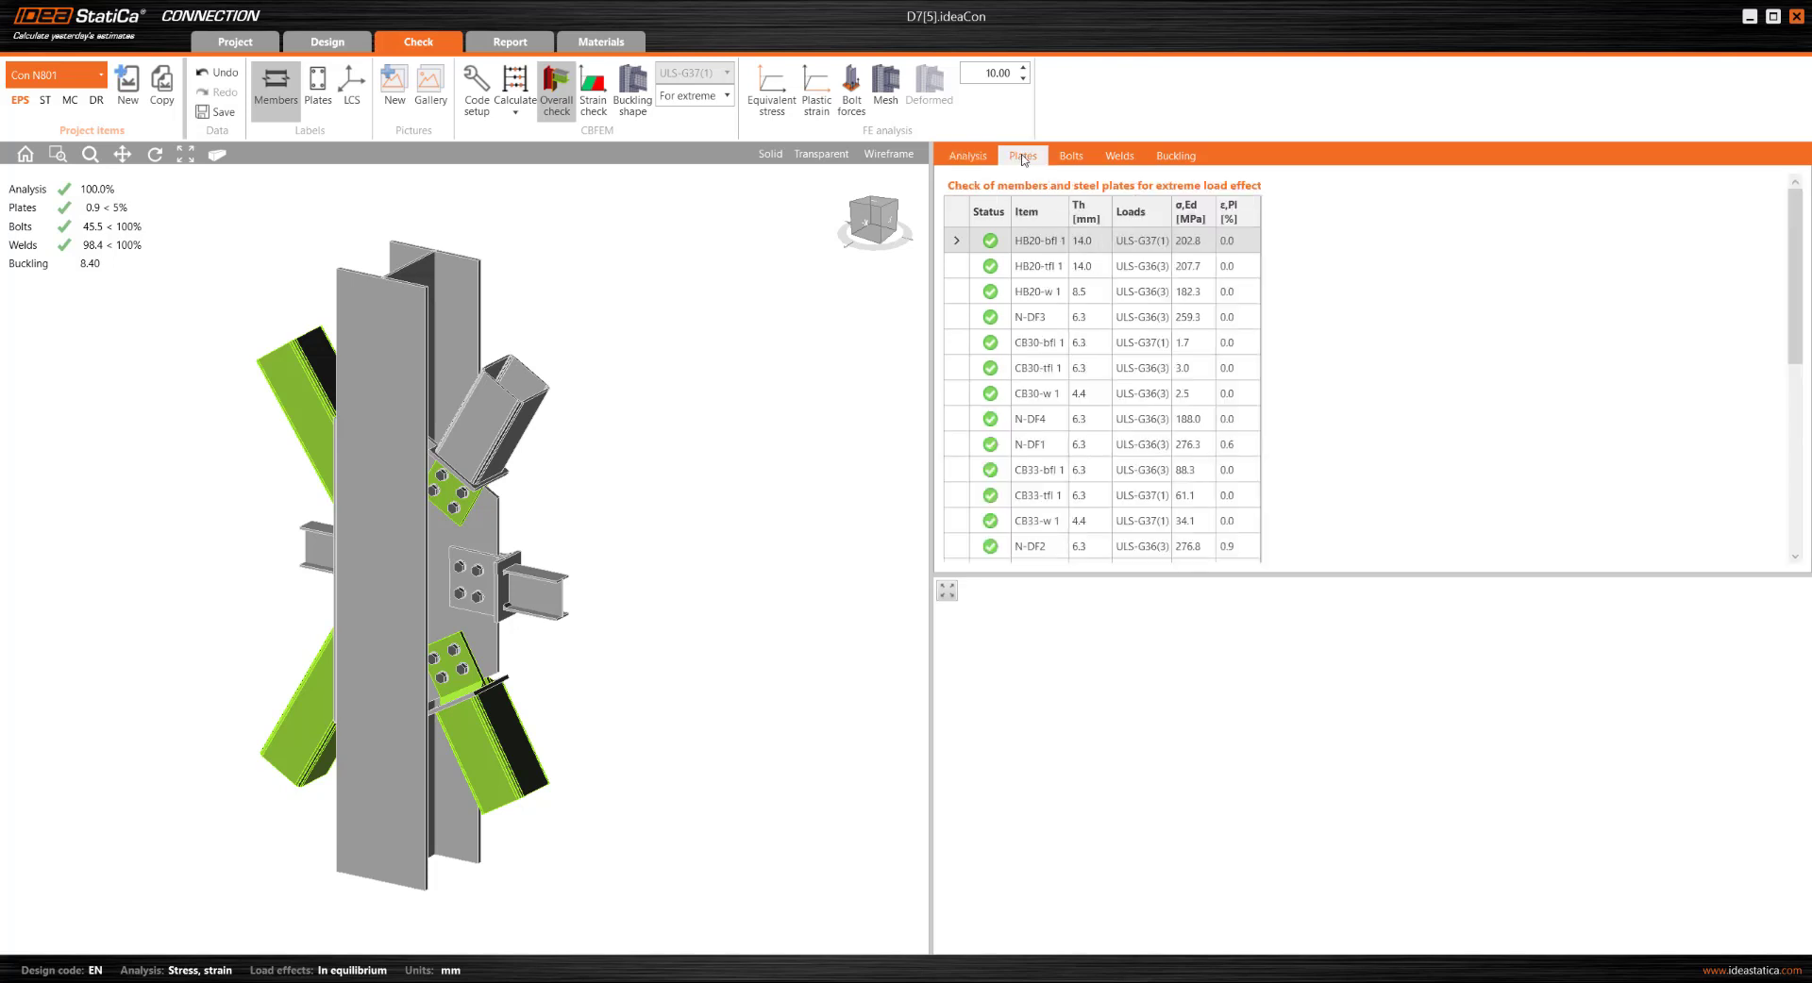
click(892, 85)
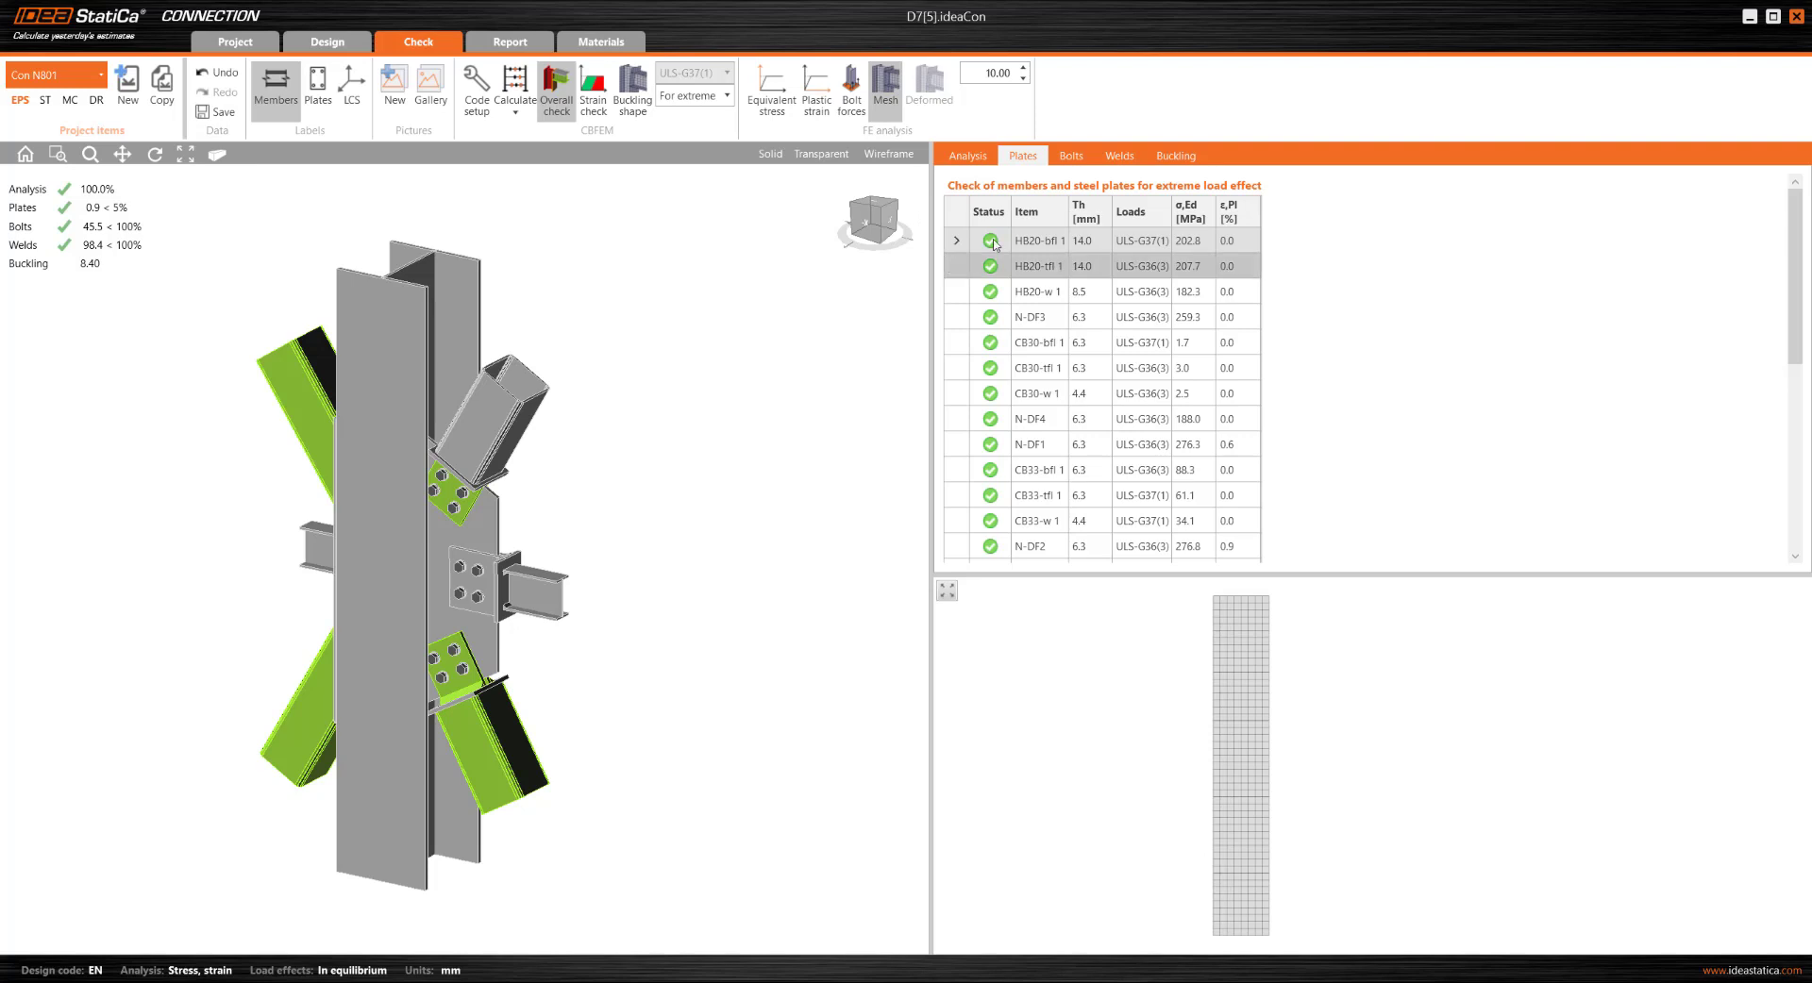
click(1072, 159)
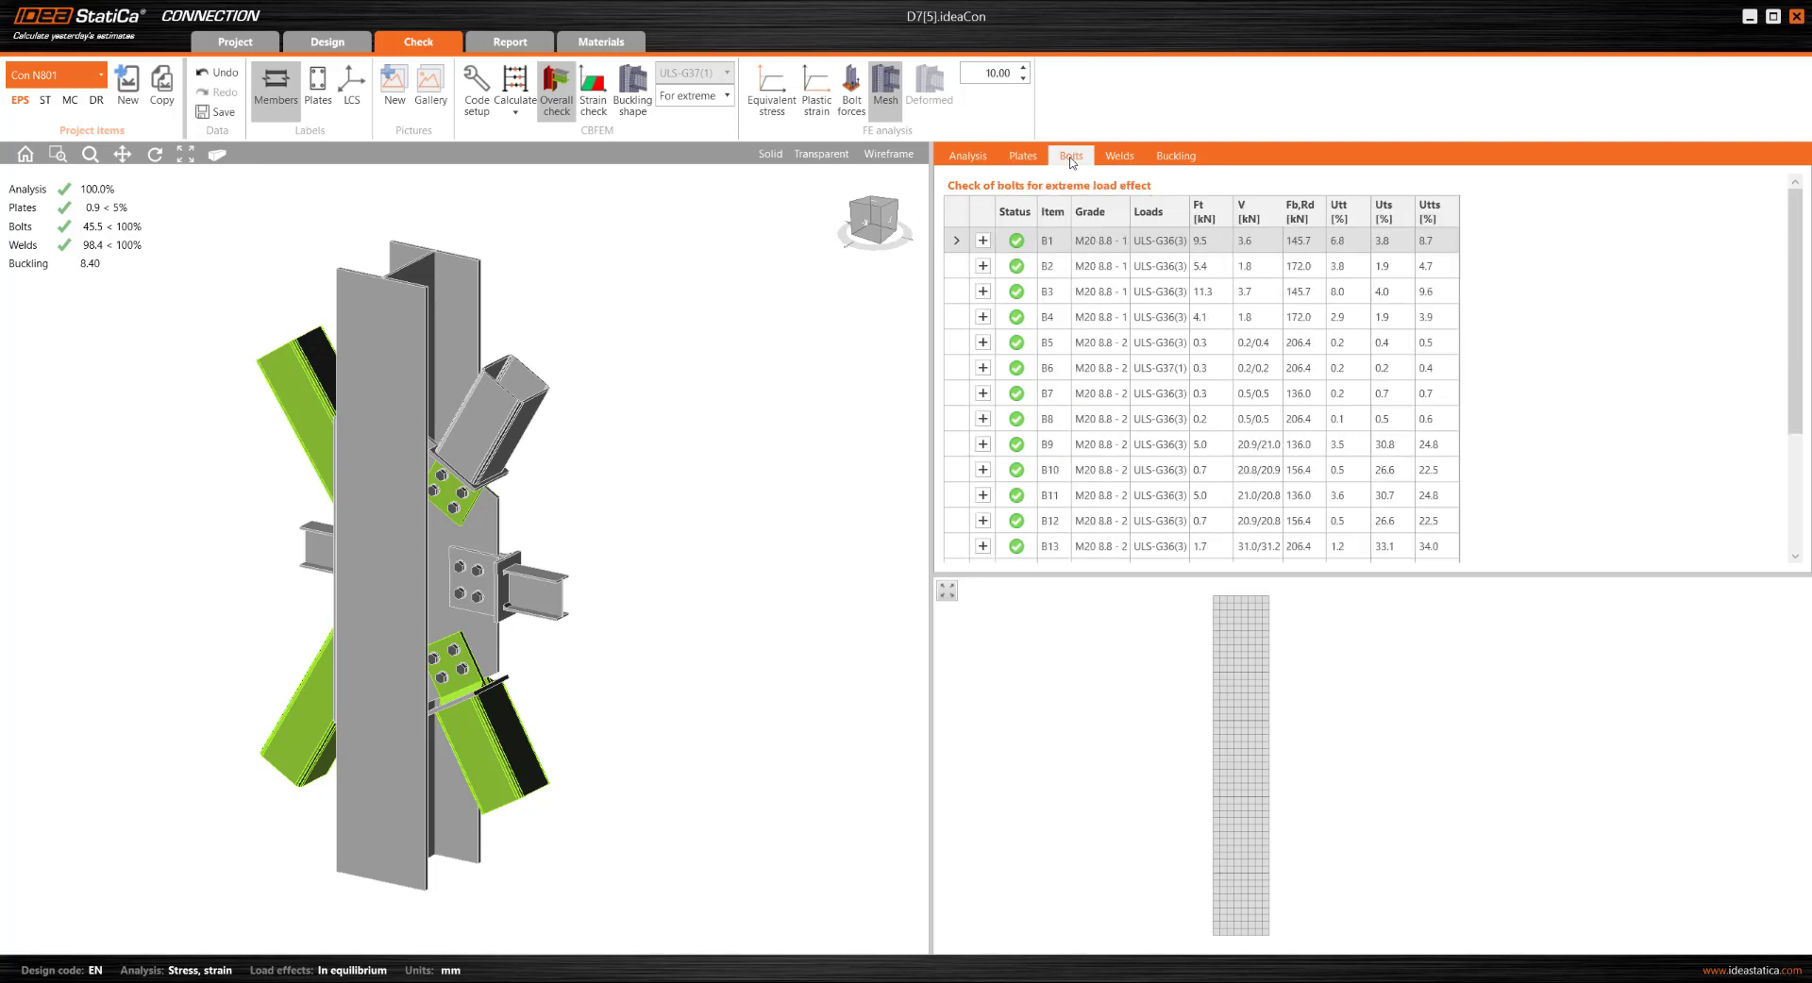
click(983, 241)
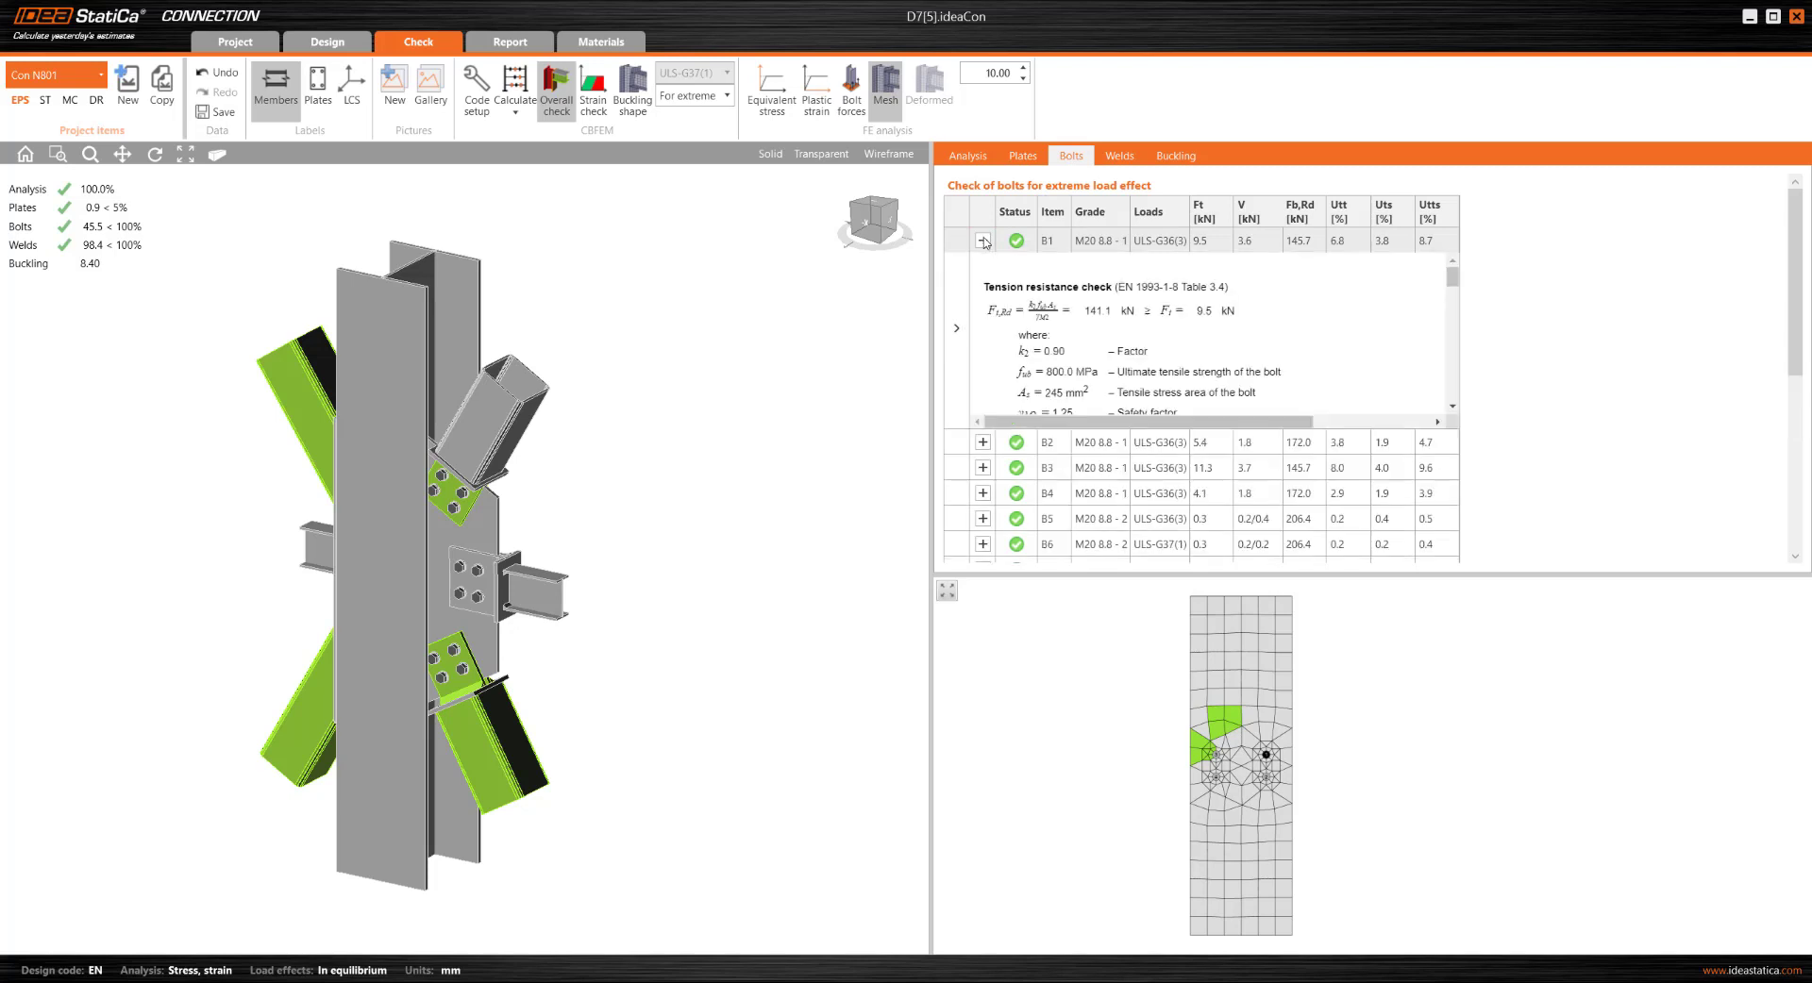
click(1120, 158)
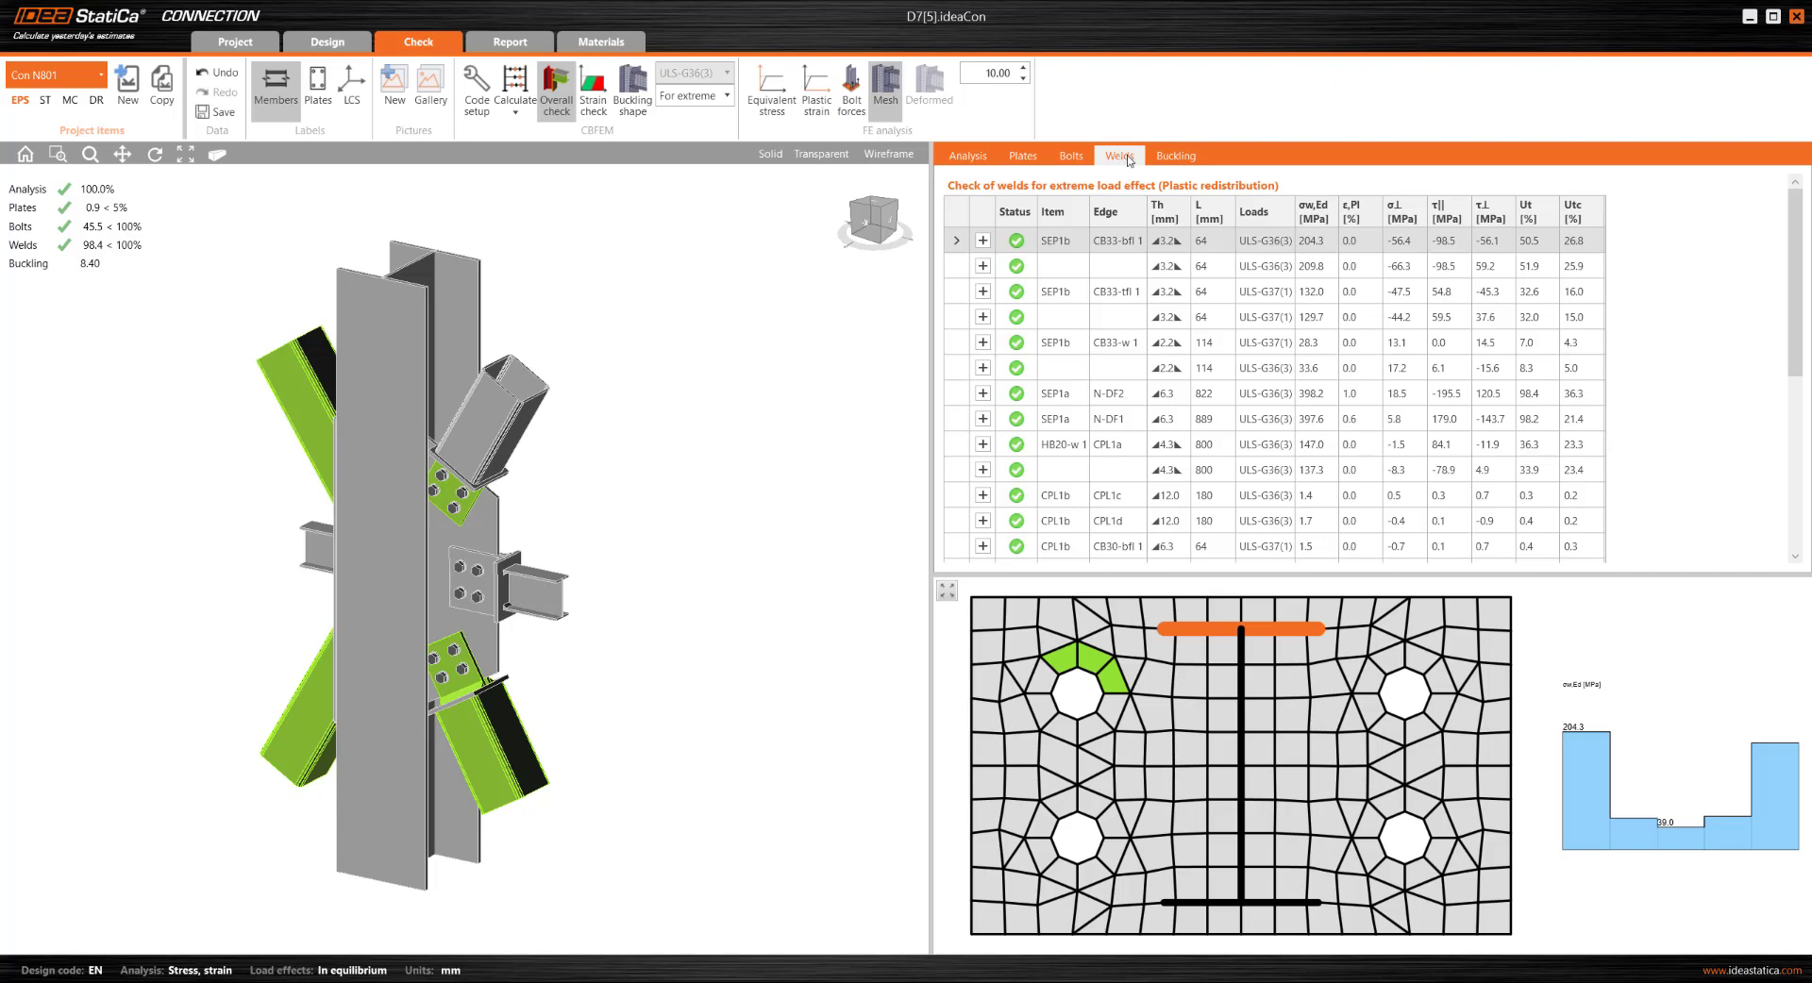
Examine the local buckling factors and display the joint's buckling shapes for ULS-G37 shape 5 and ULS-G36 shape 6 from both sides
click(1177, 158)
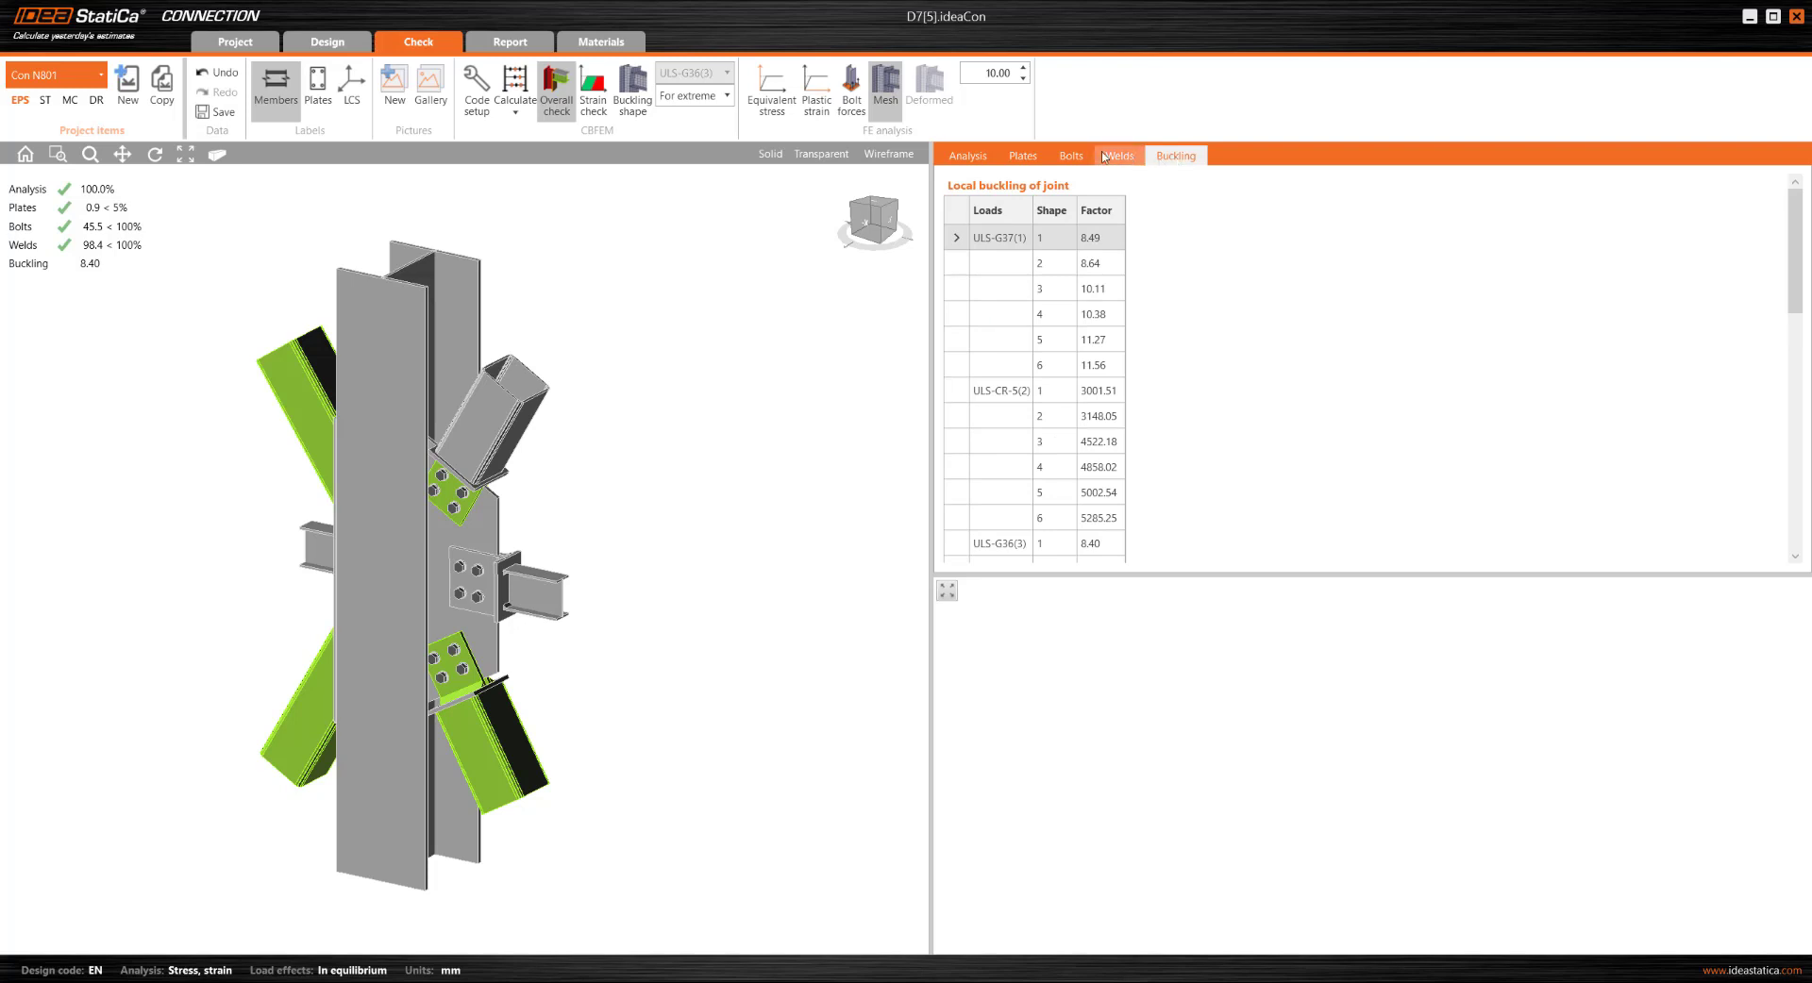
click(632, 89)
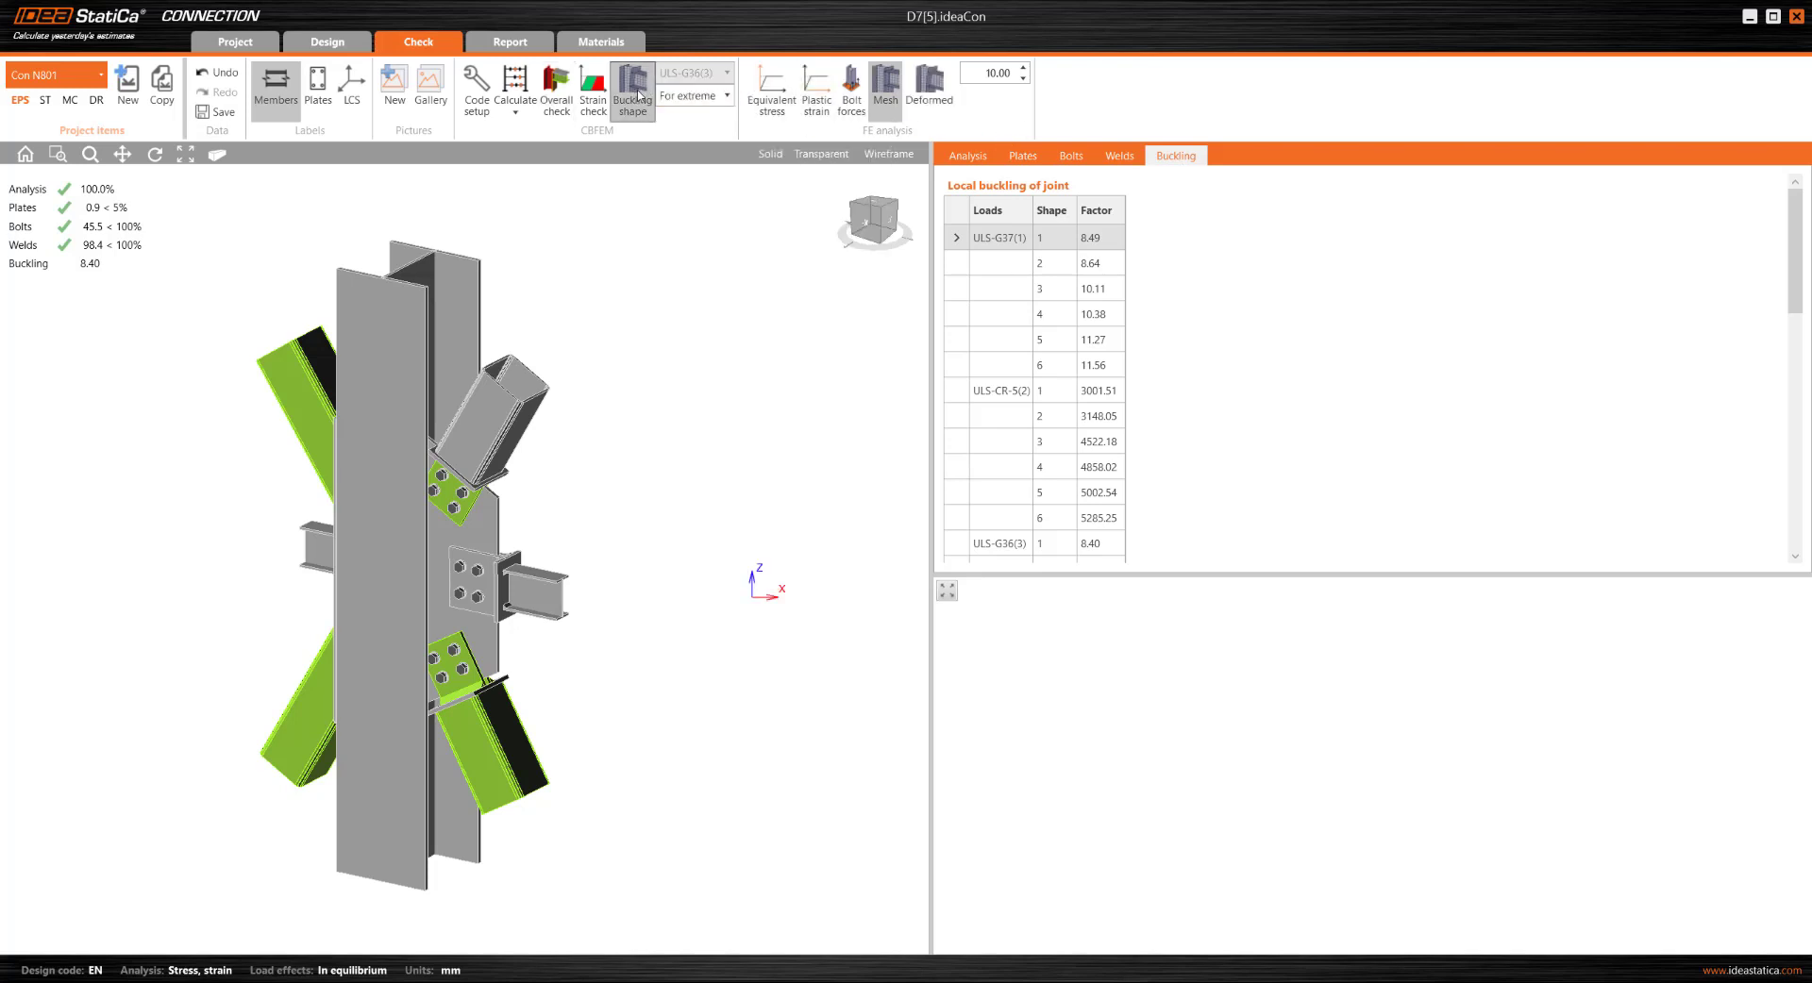
click(600, 99)
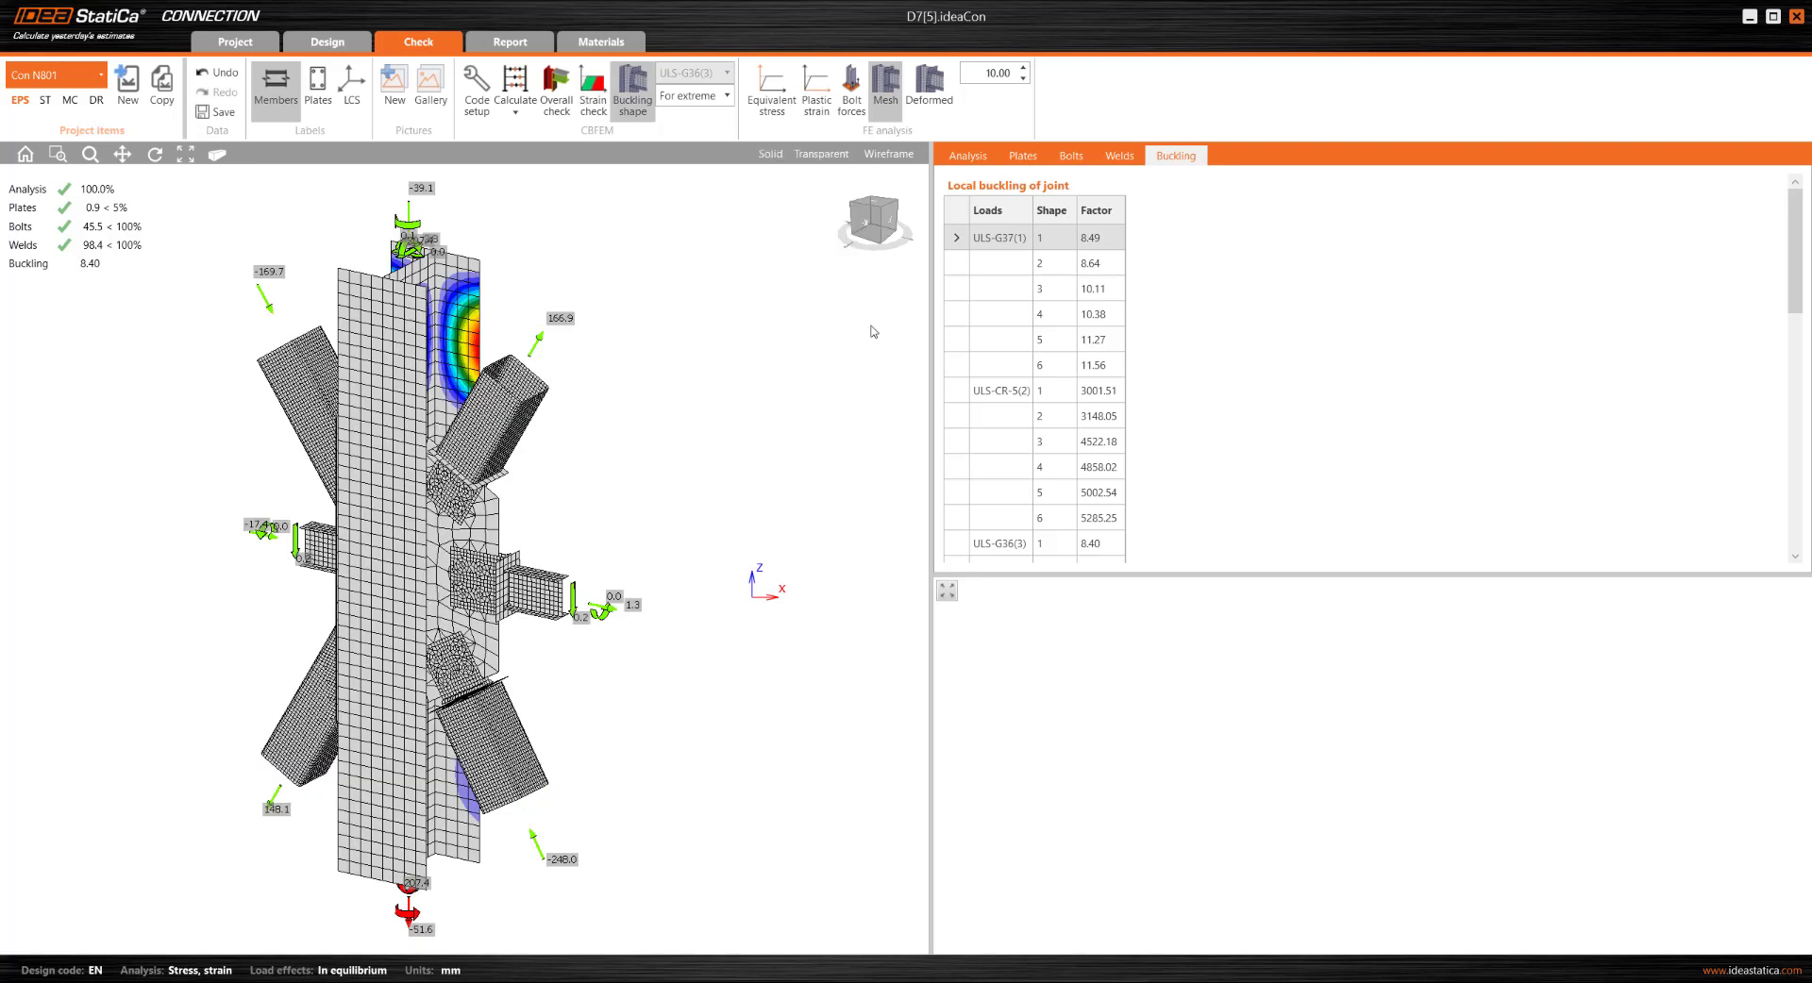
click(957, 346)
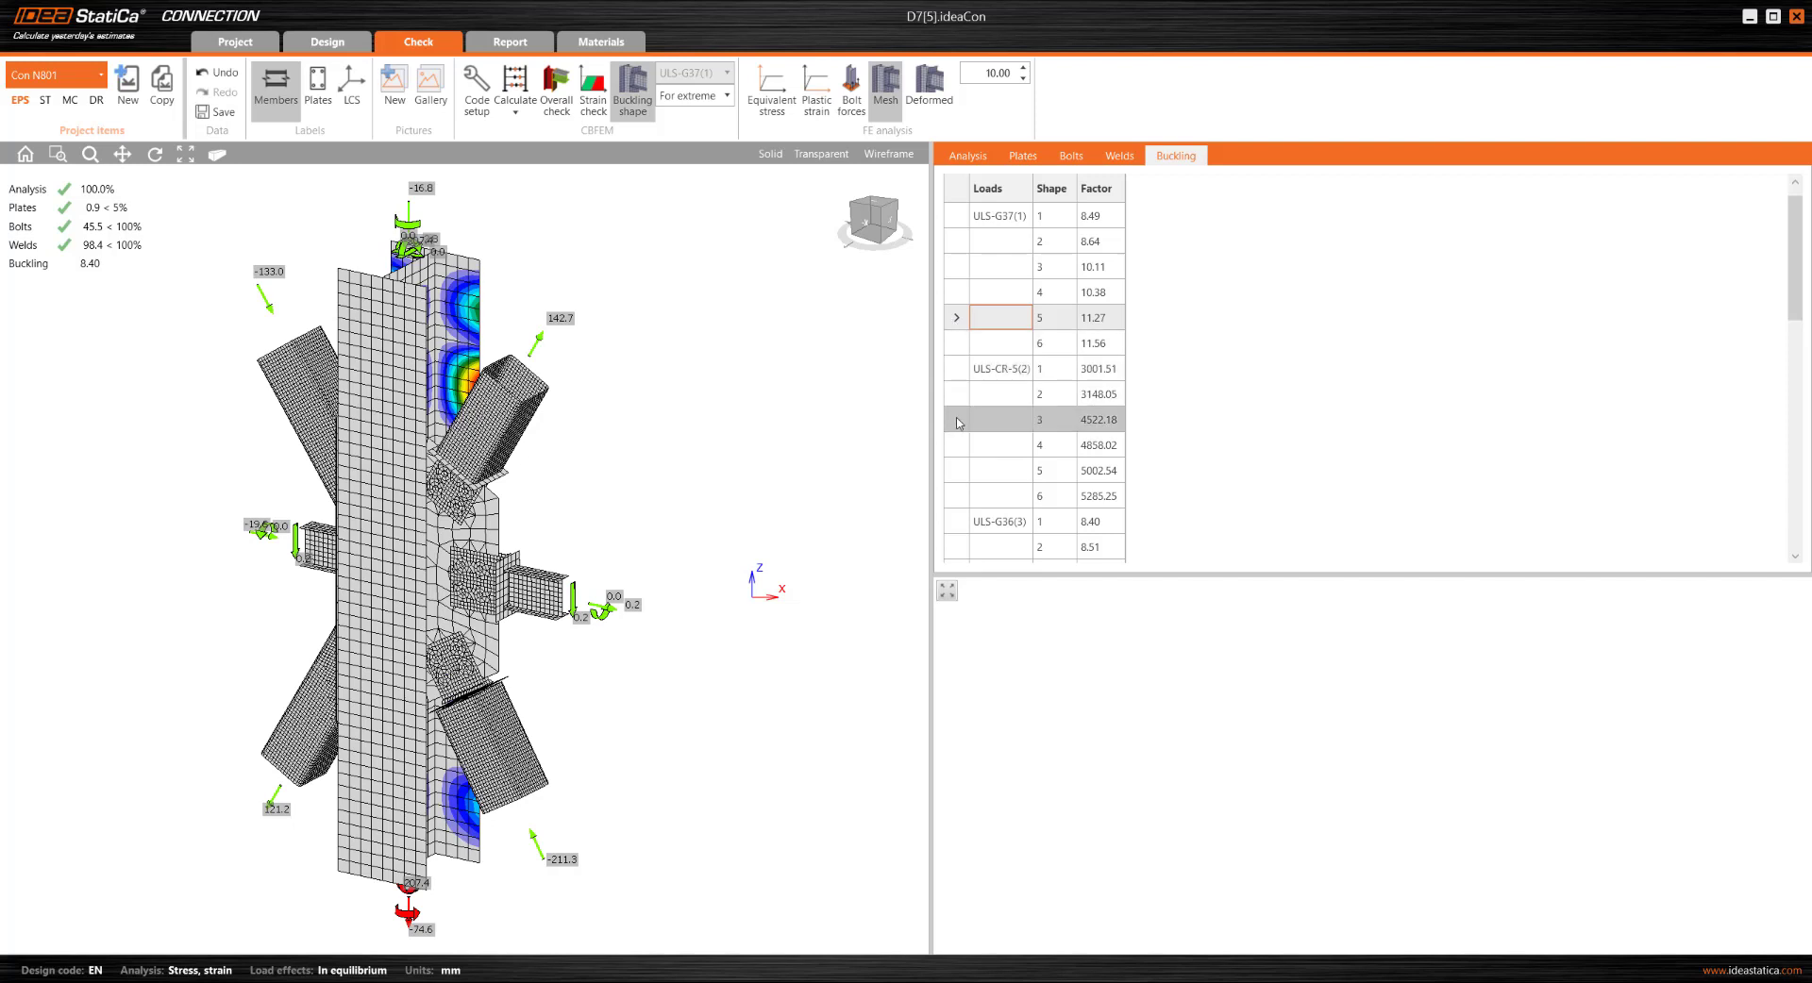
scroll(959, 423, down, 2)
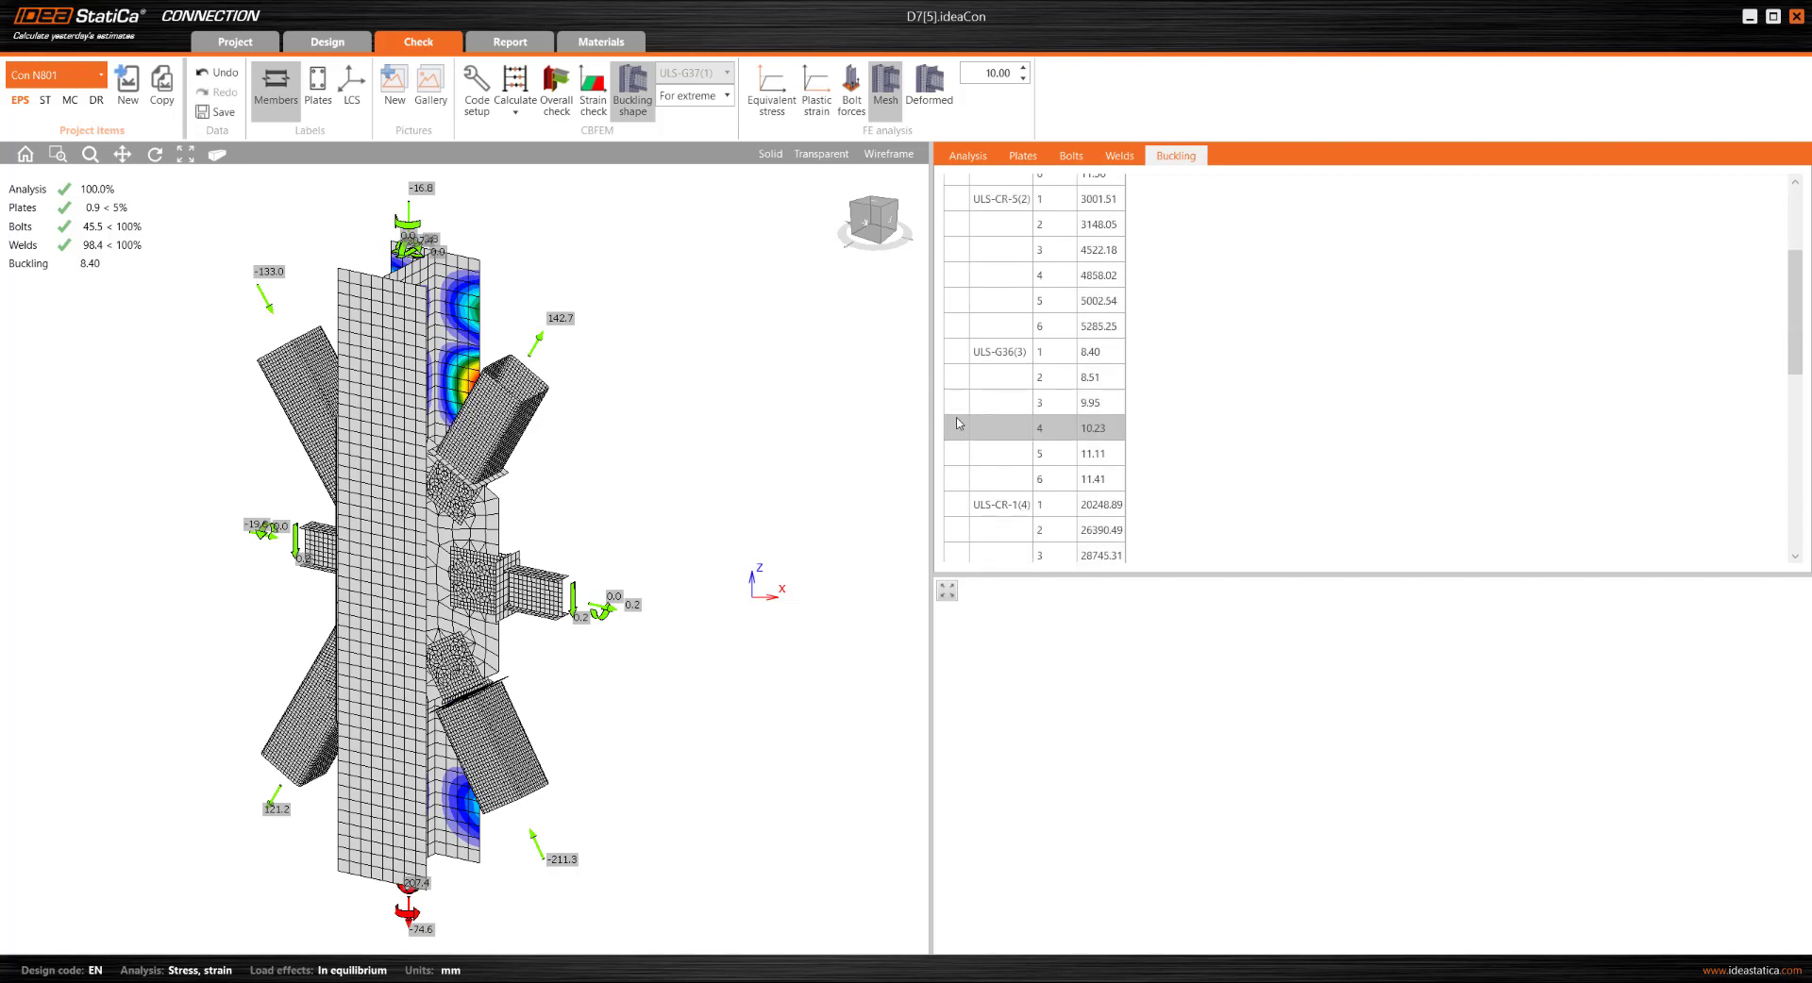
click(959, 480)
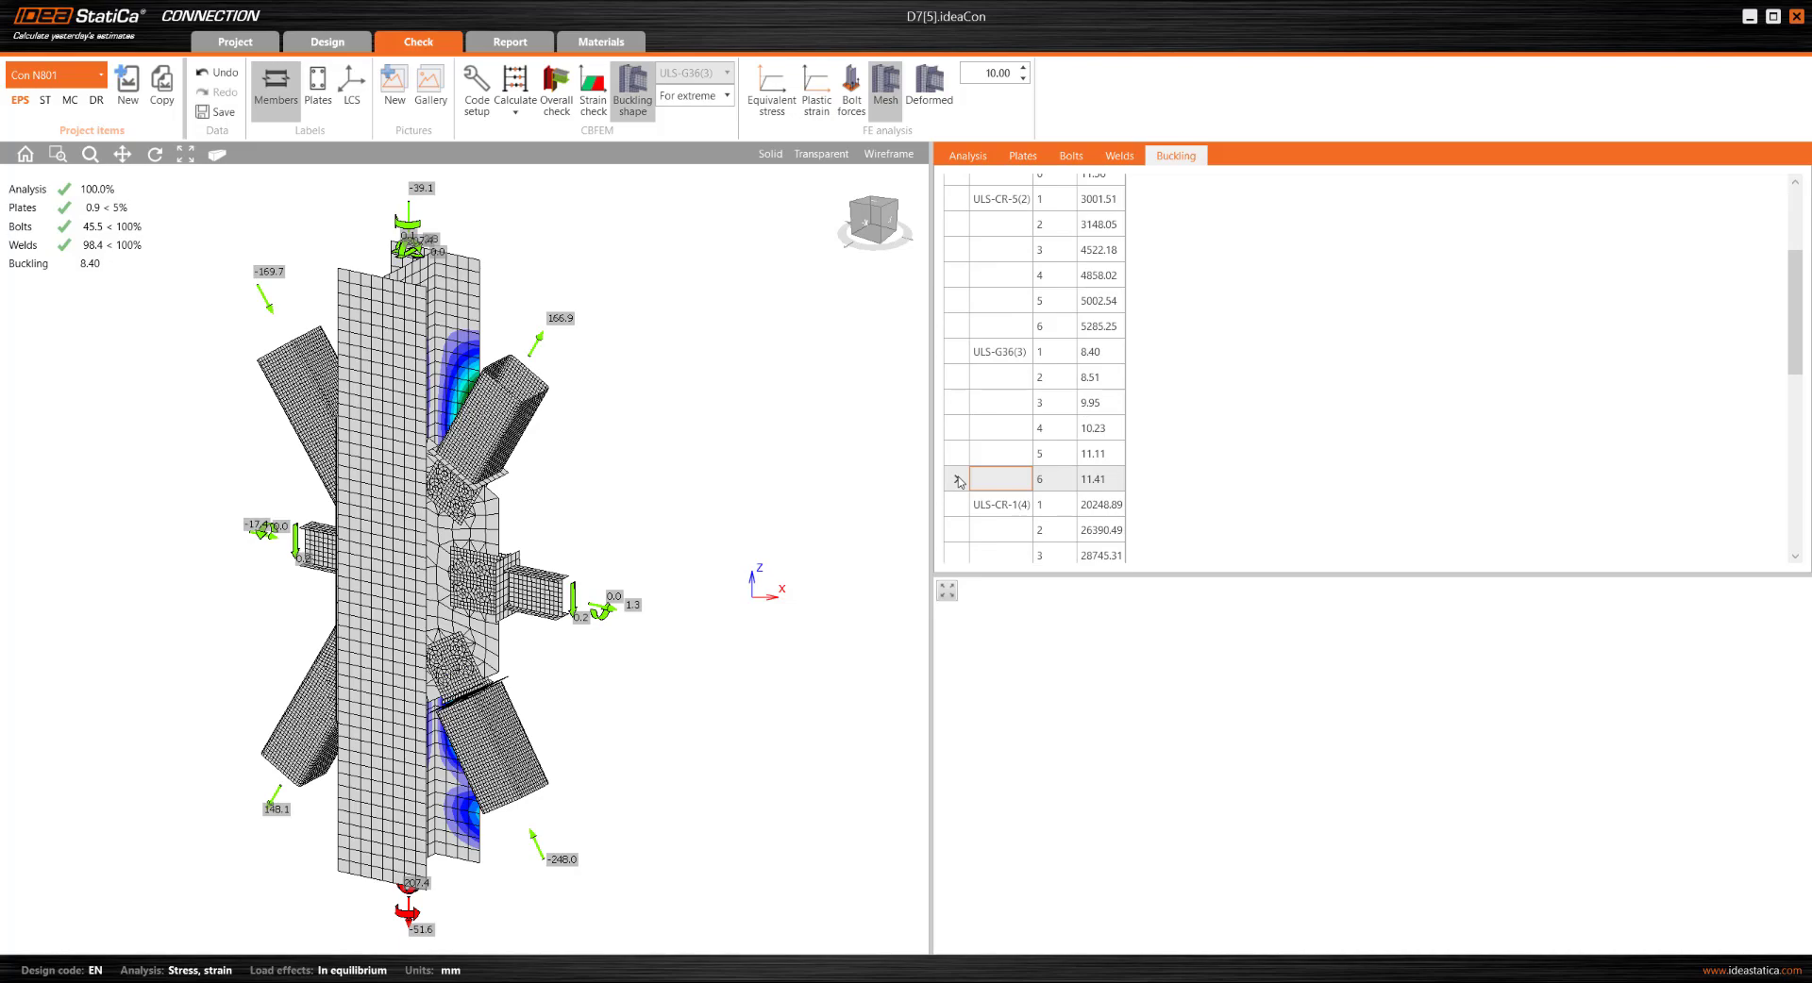
click(867, 224)
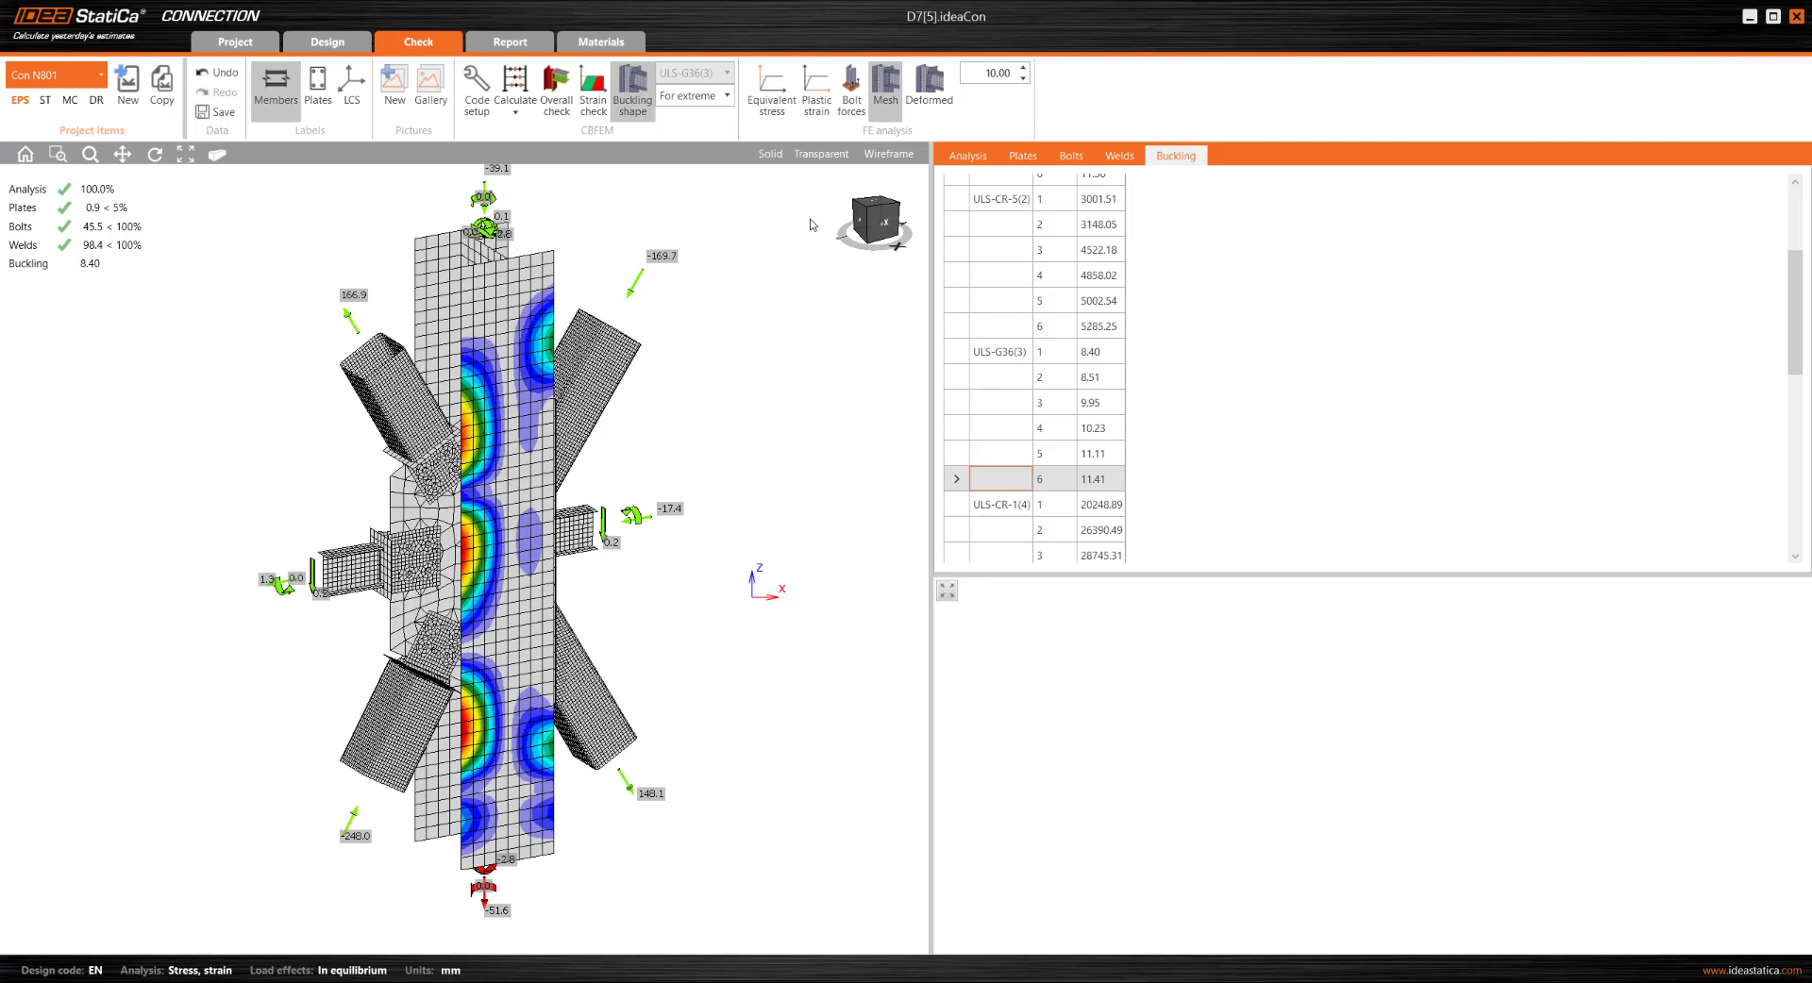
scroll(968, 446, down, 3)
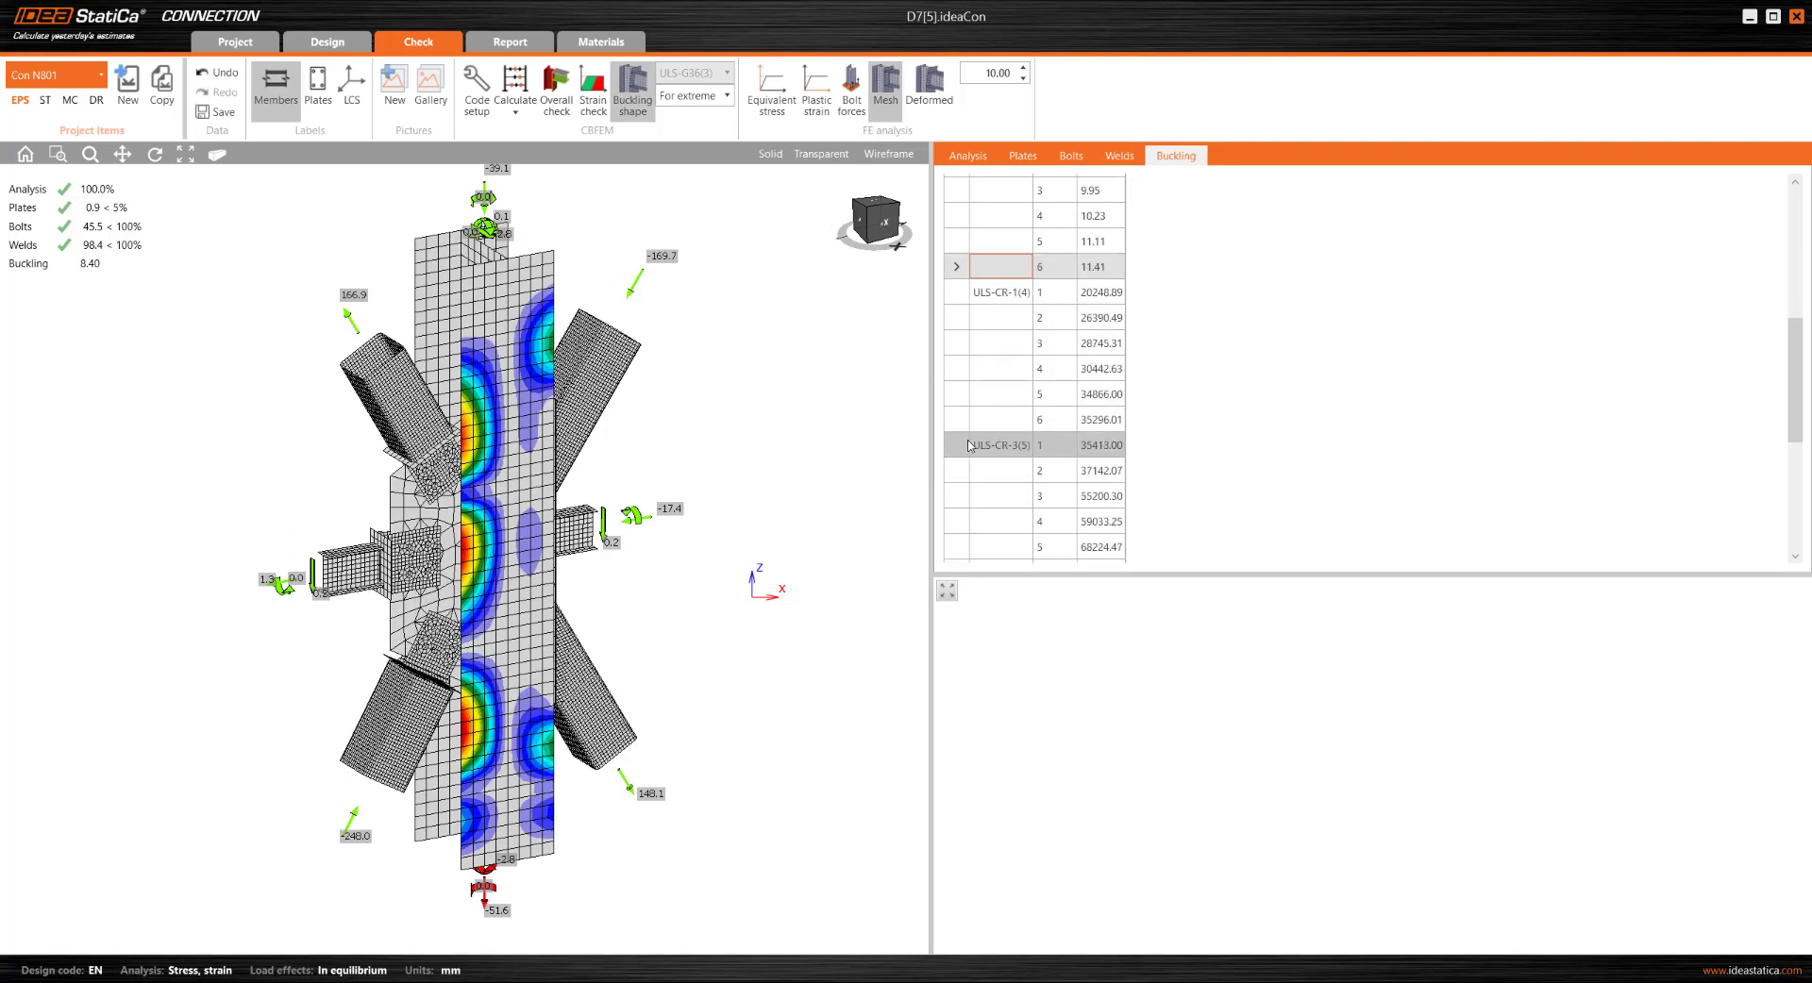
scroll(968, 446, down, 2)
scroll(968, 445, up, 7)
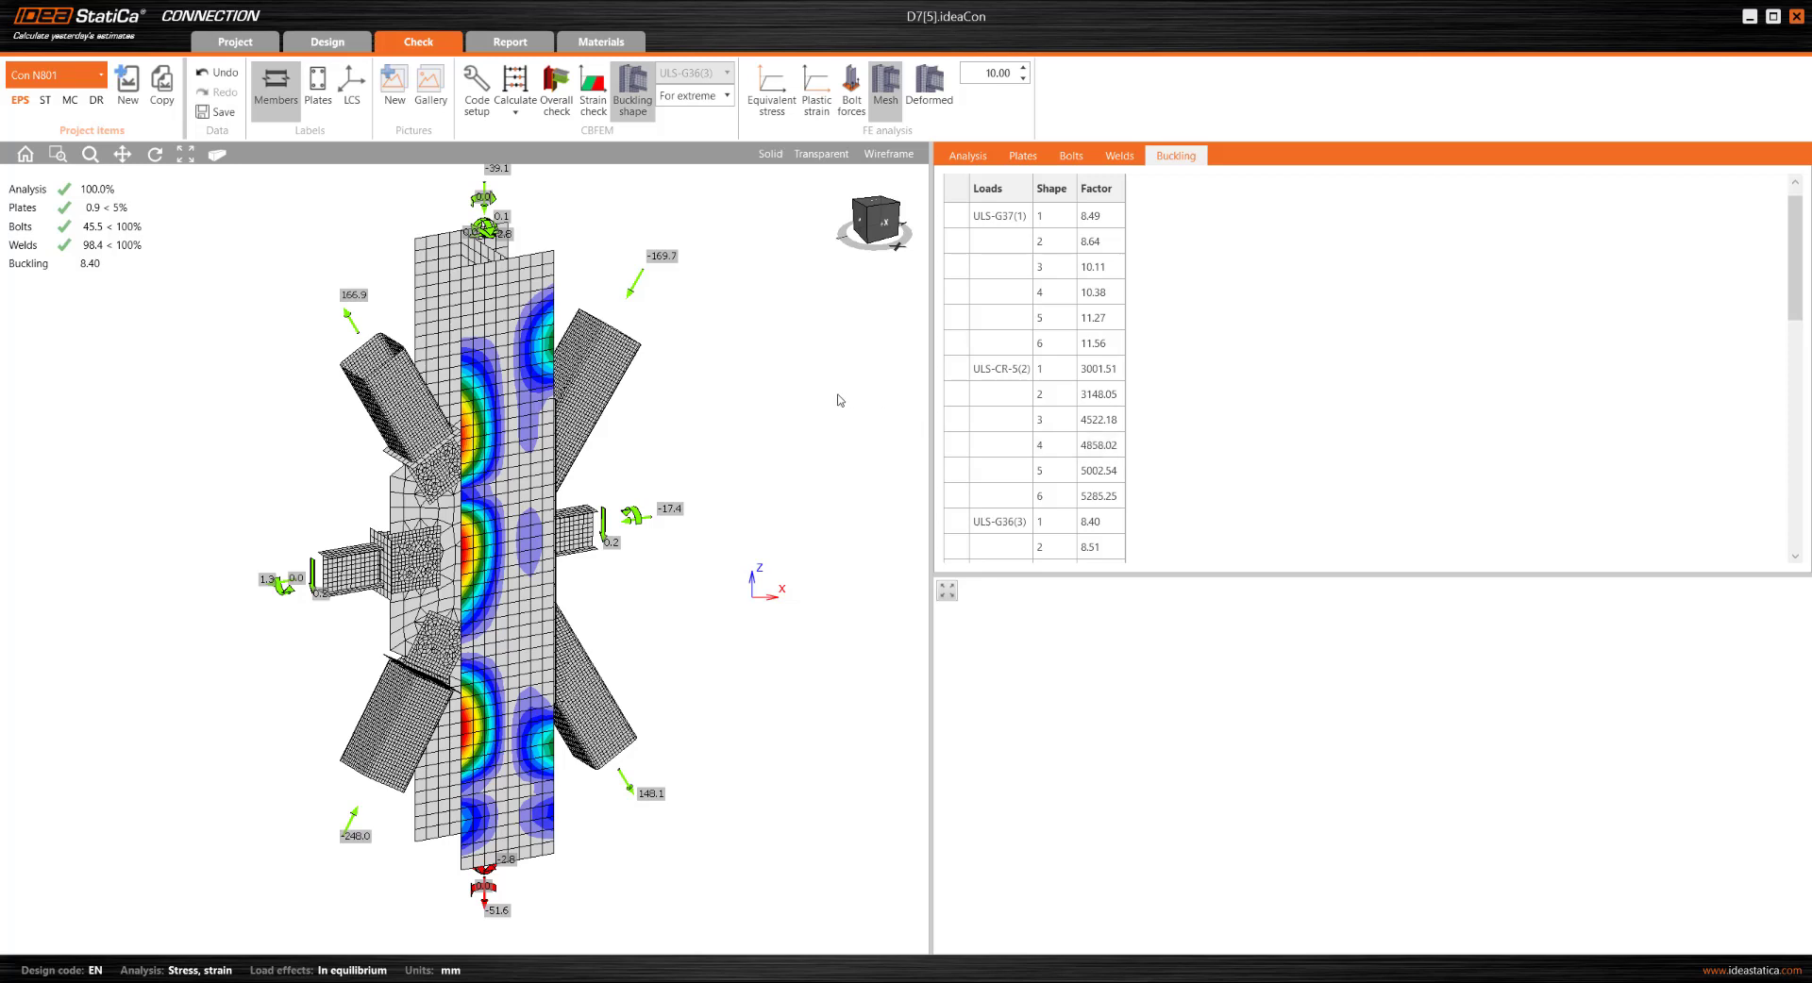
Display the equivalent stress on the joint from both sides, followed by its plastic strain
click(766, 107)
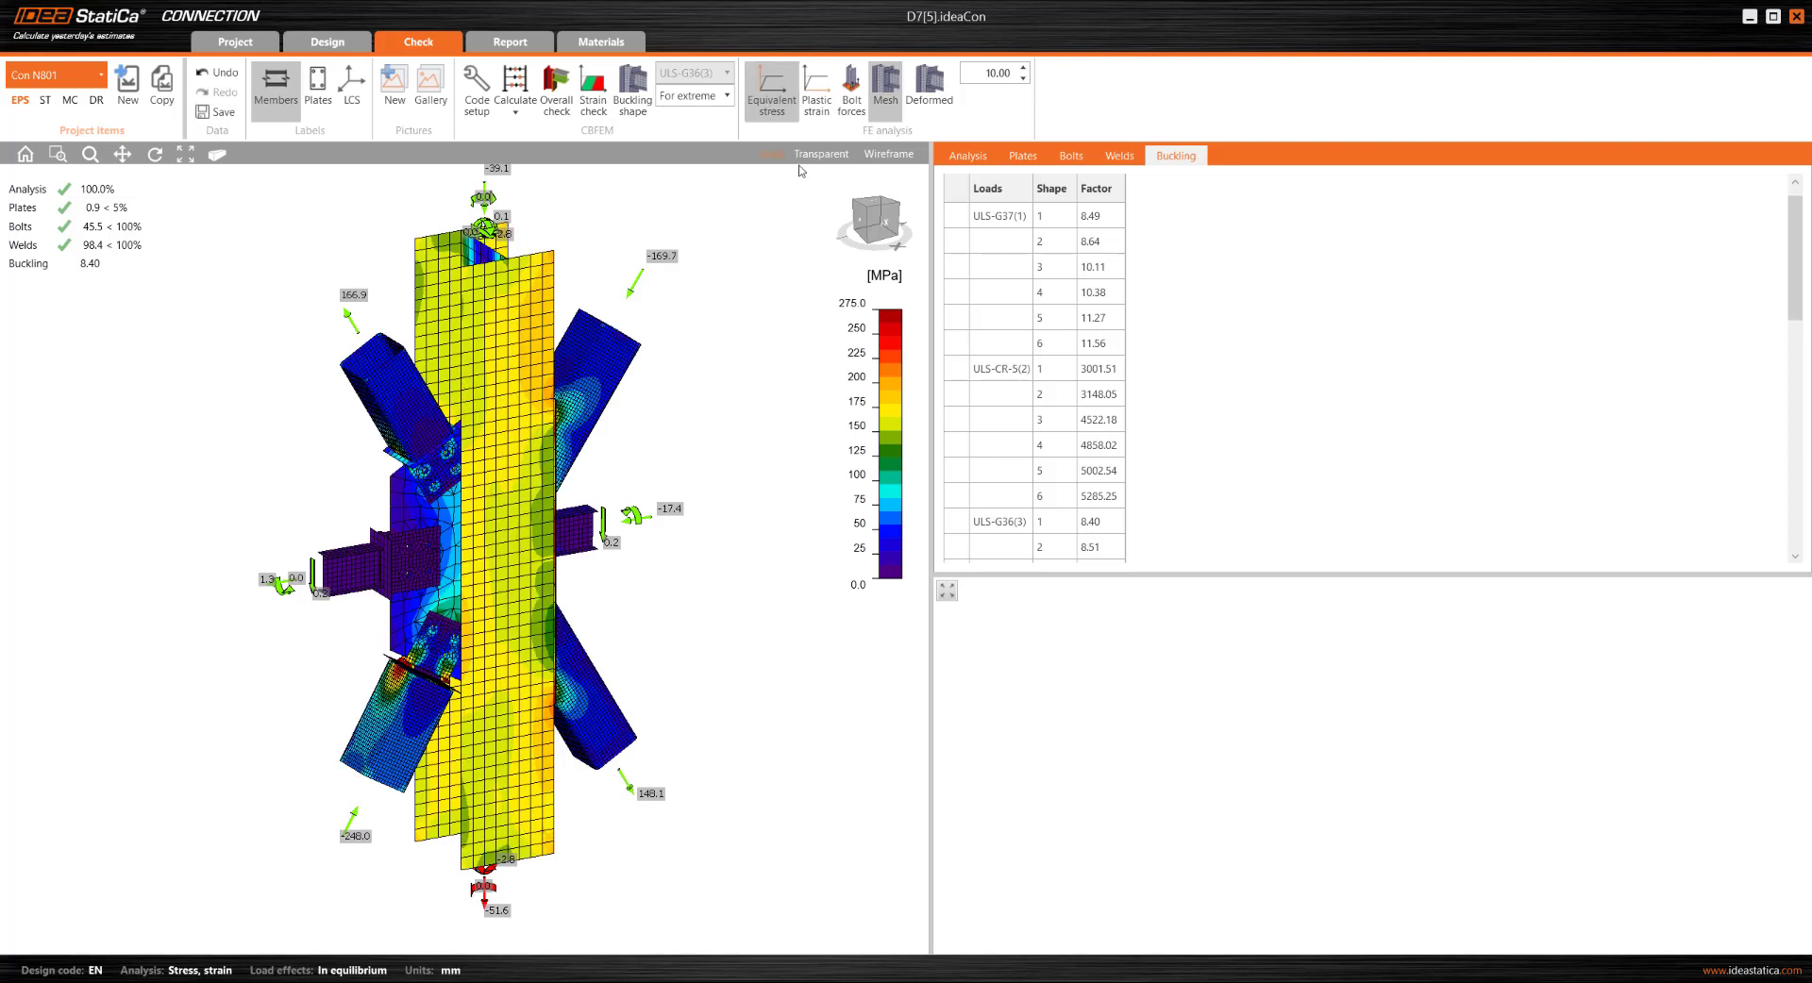
click(884, 228)
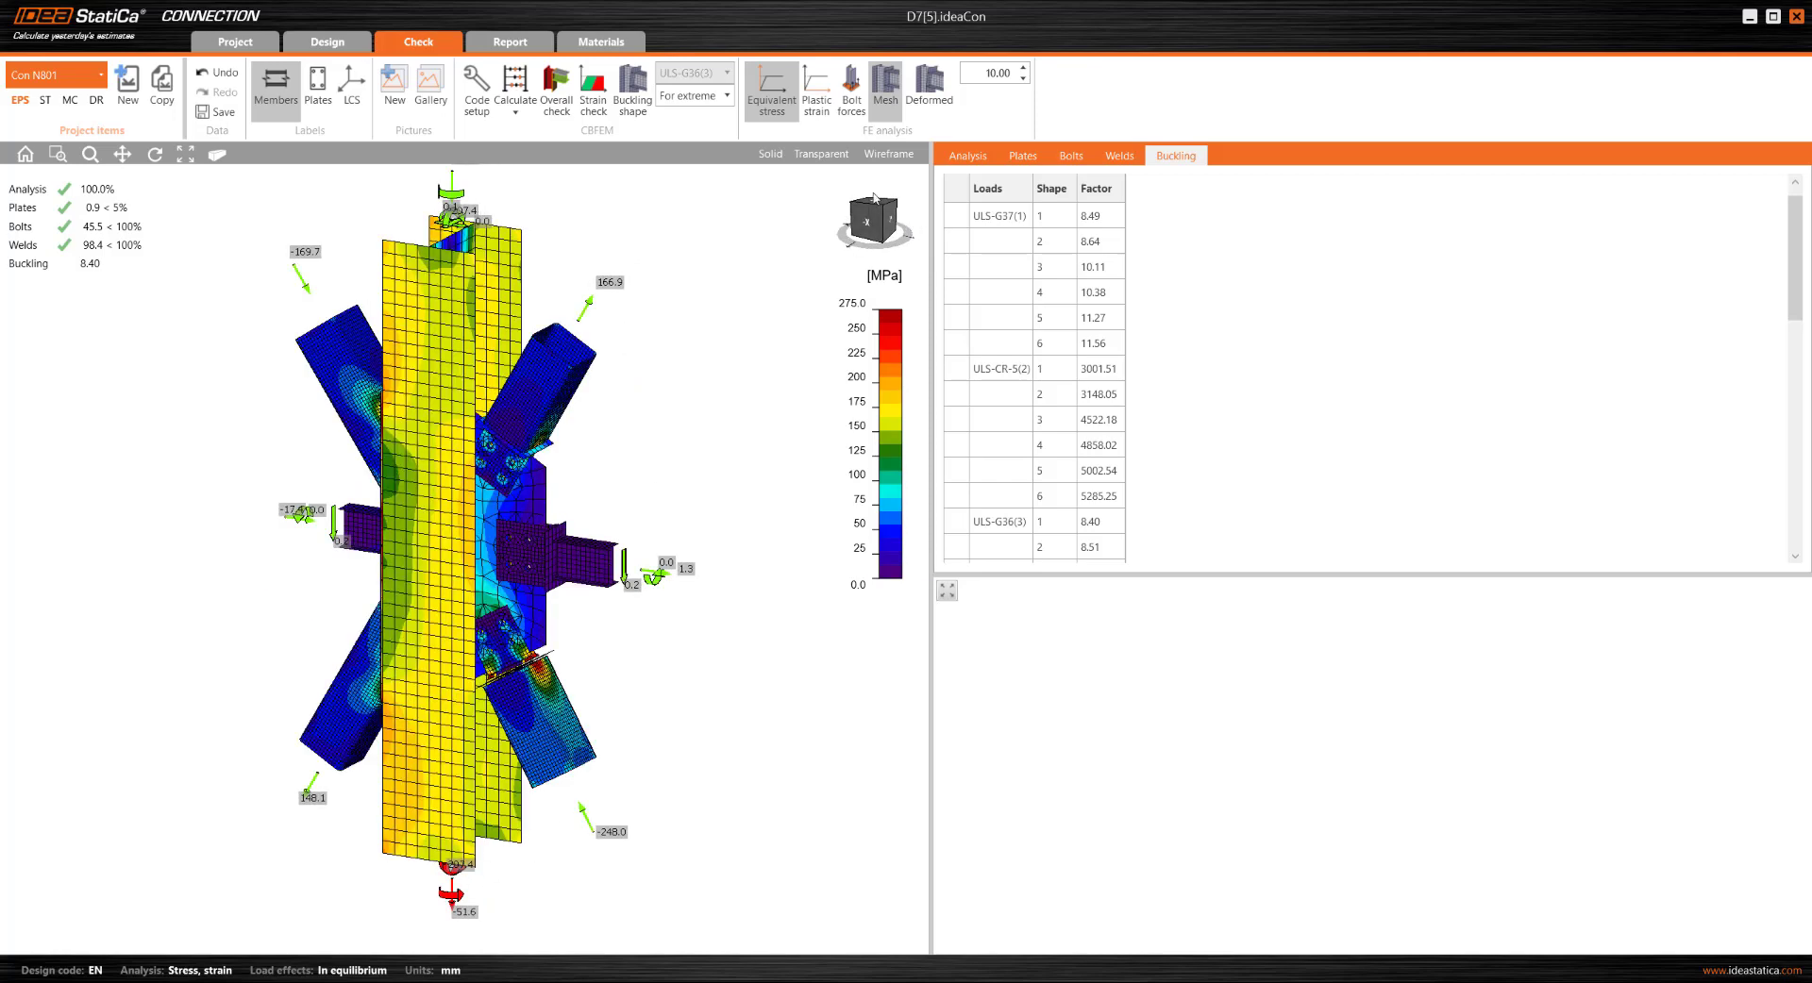
click(826, 93)
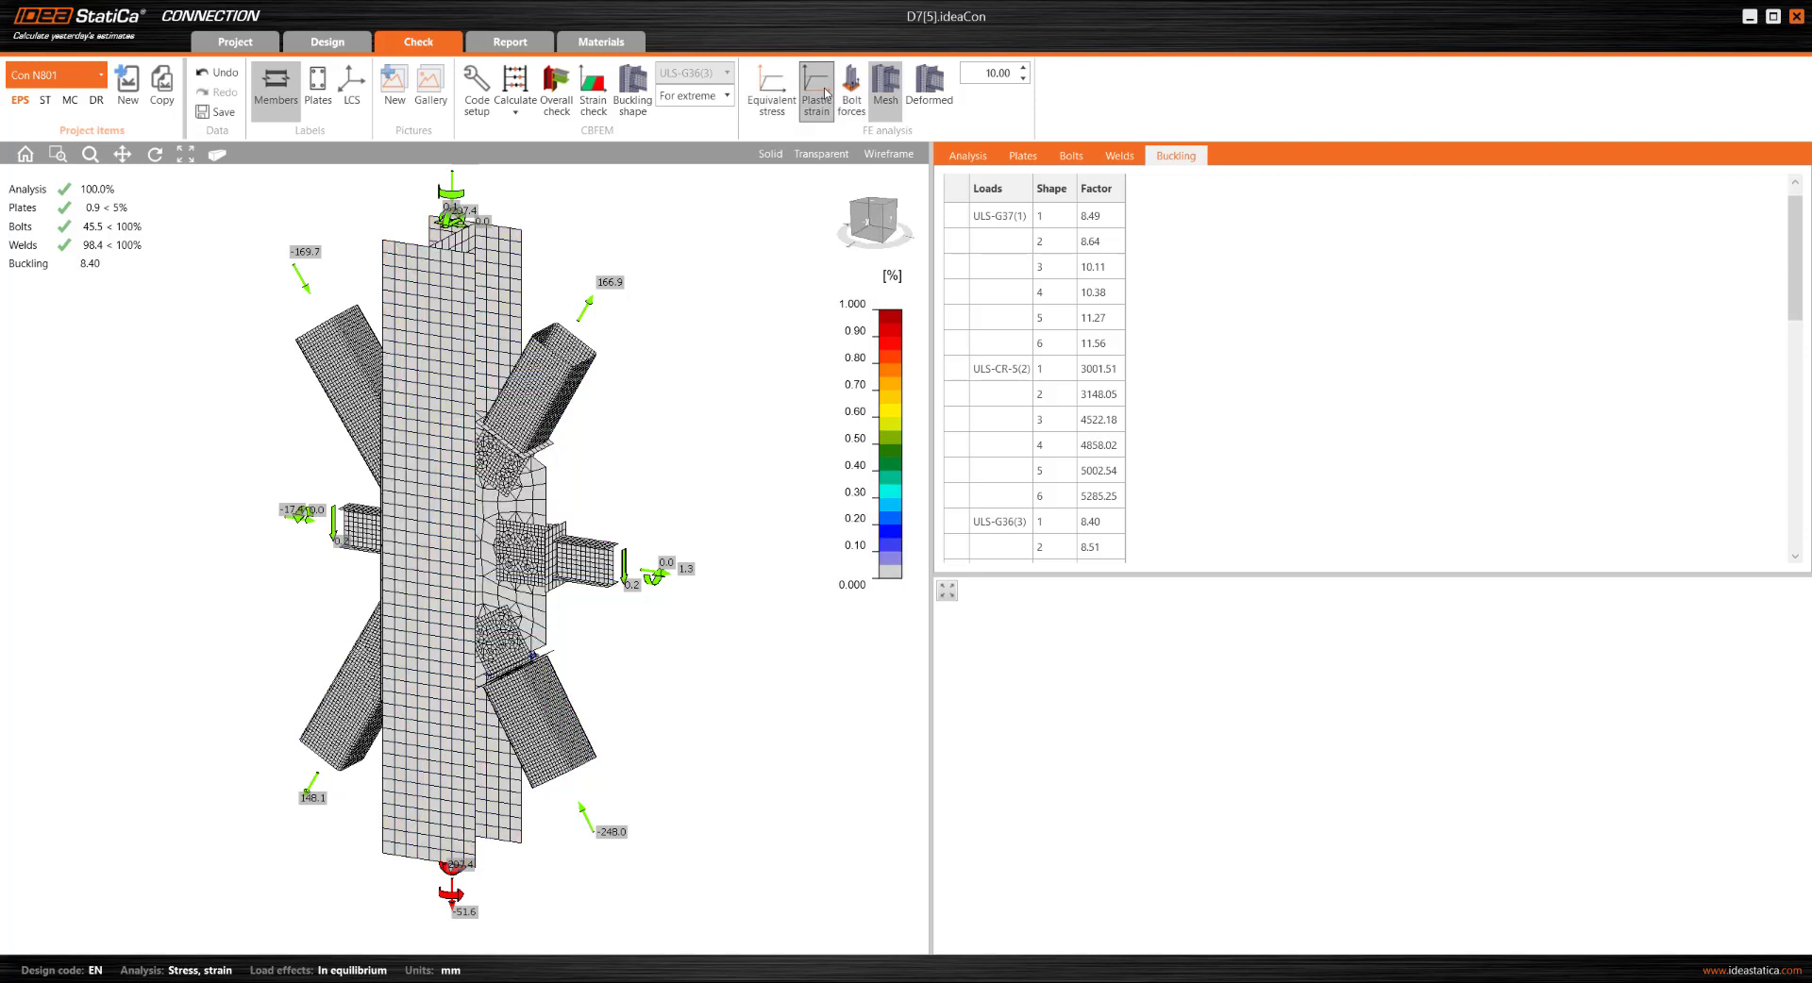
Open the detailed report of Con N801 and include the three additional axis-view drawings of the model
click(510, 43)
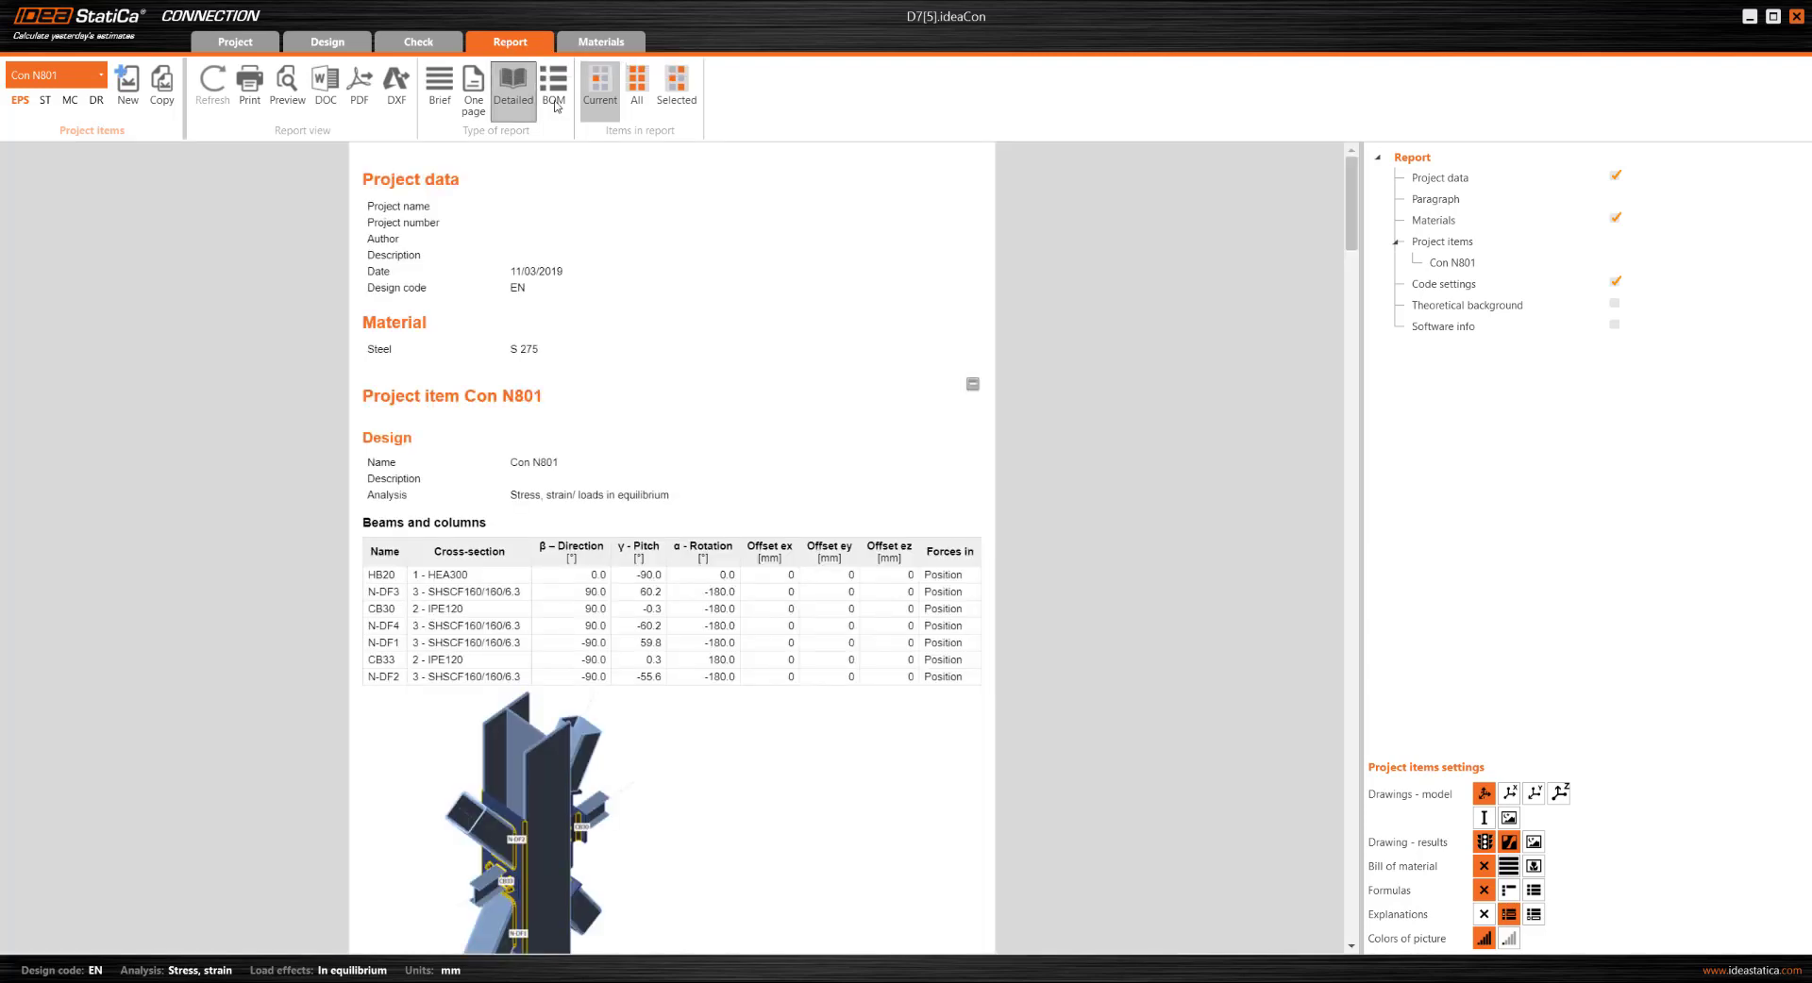
click(1509, 795)
click(1533, 795)
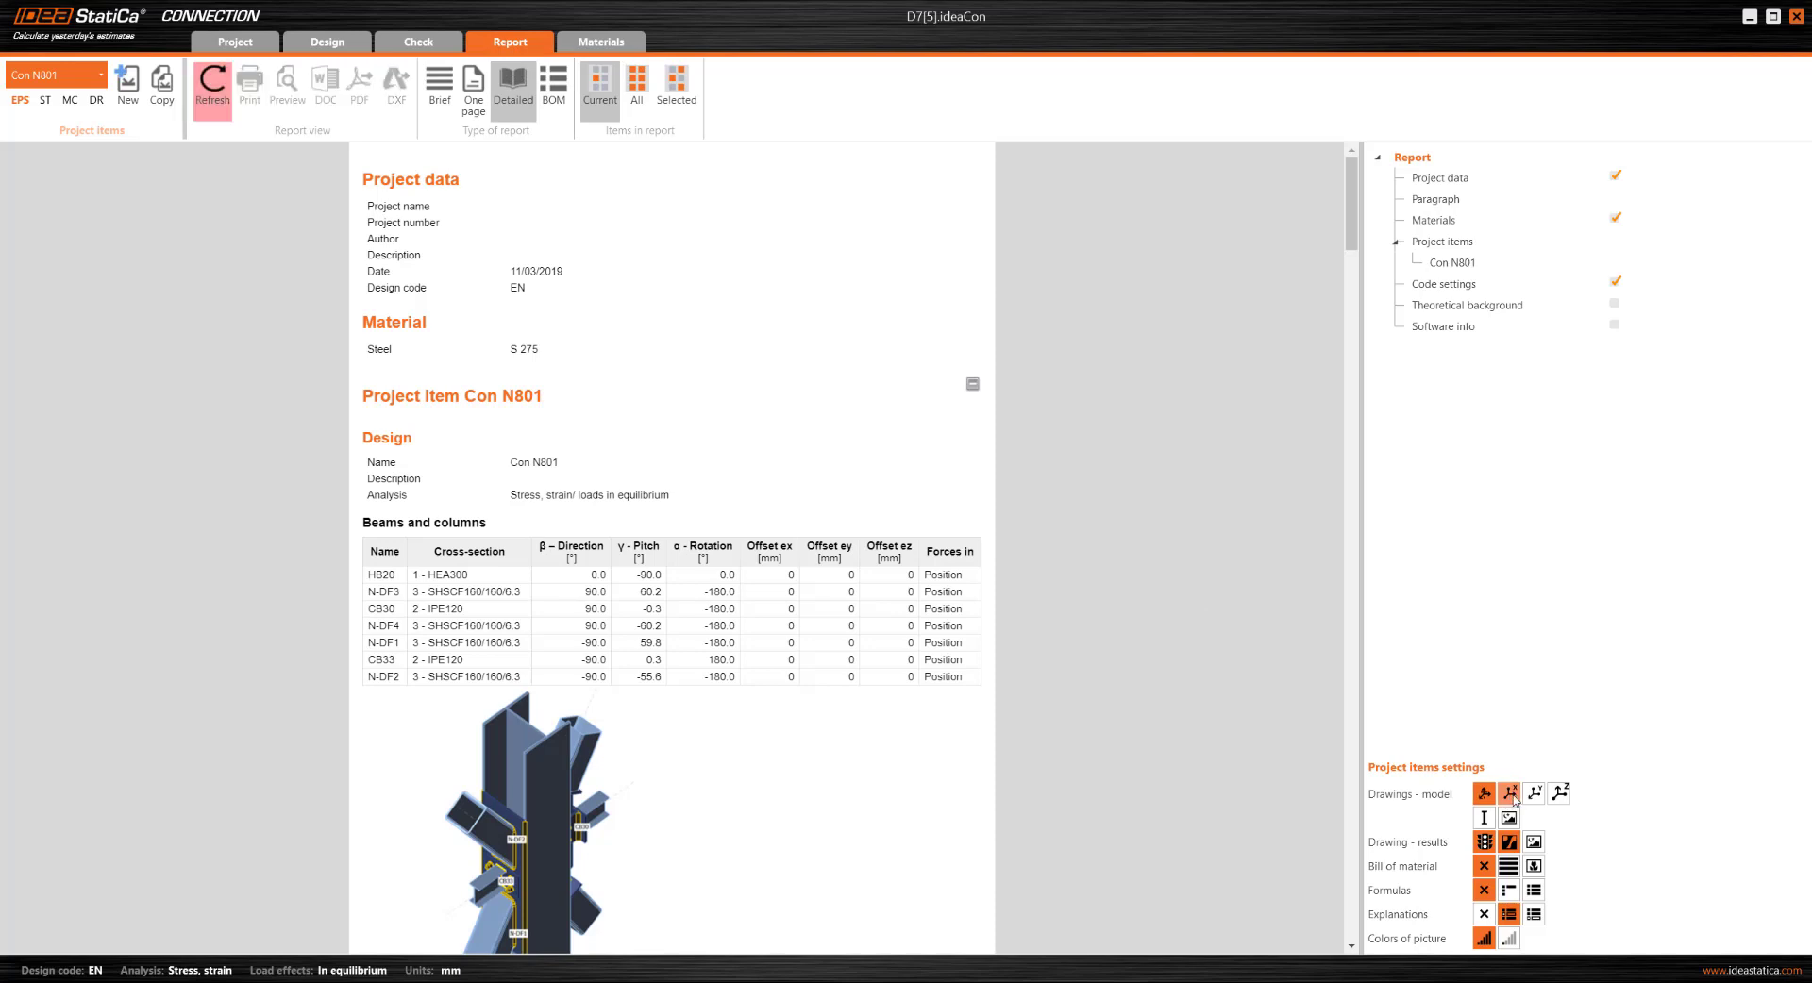
click(1560, 795)
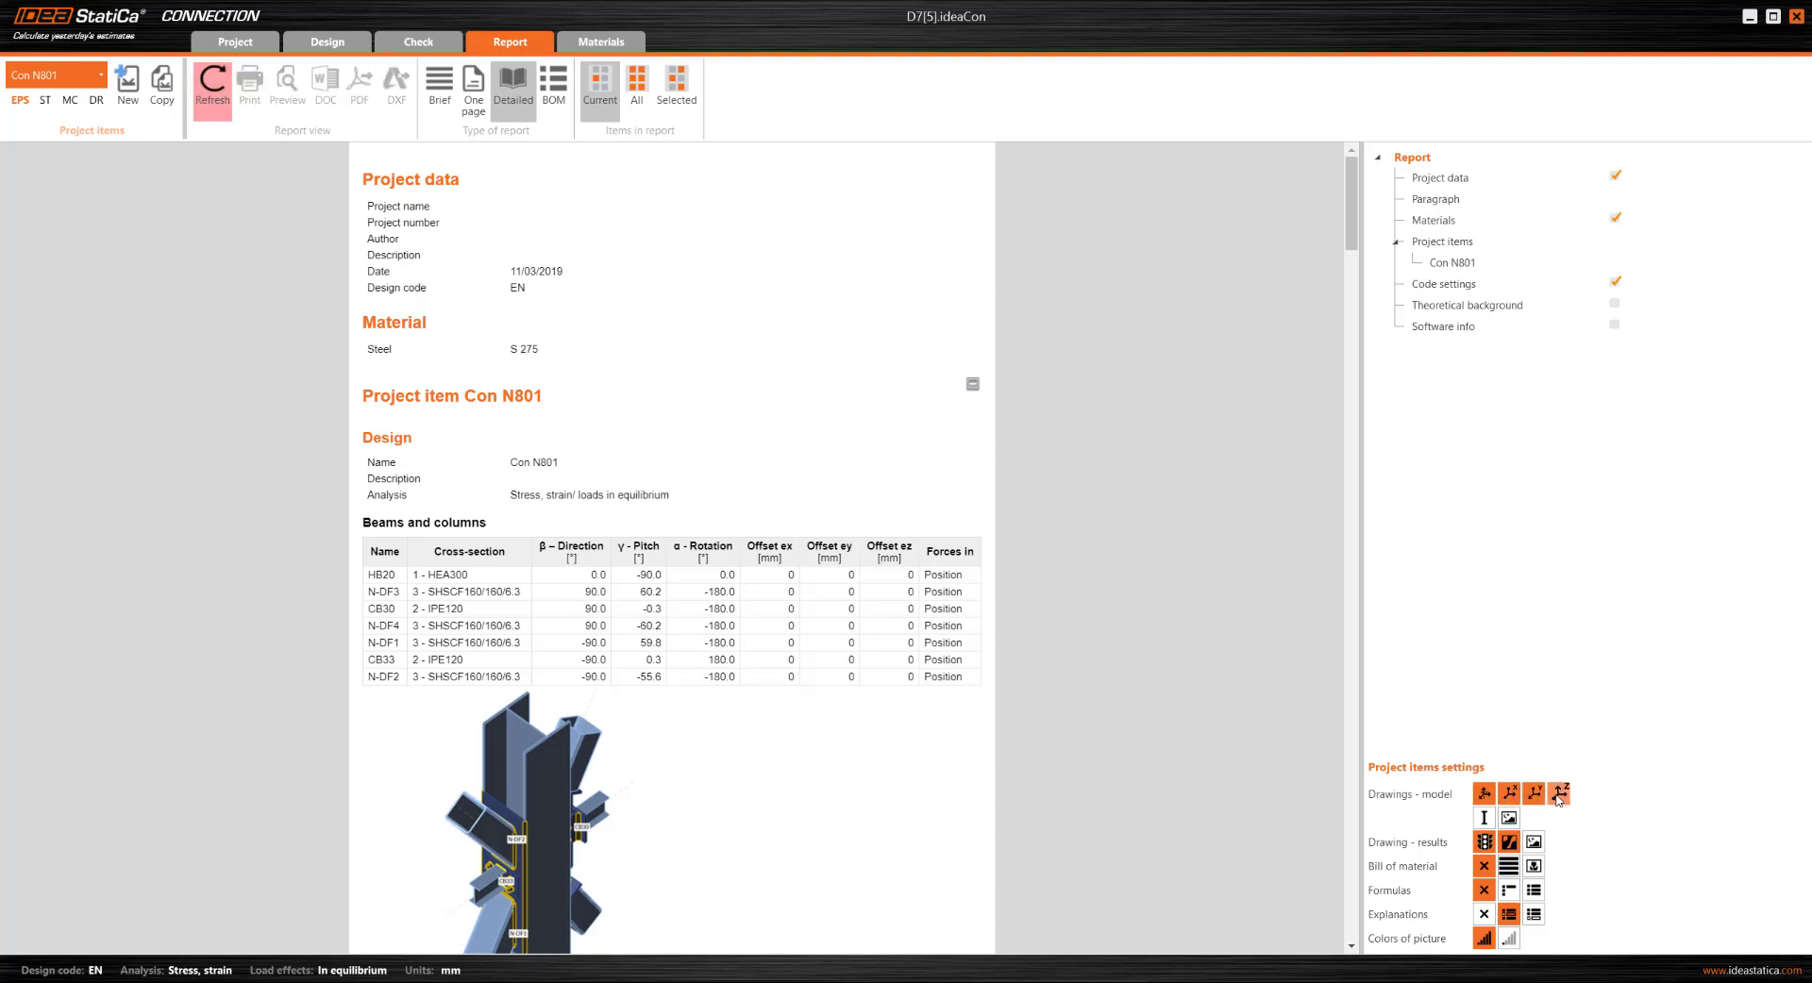
Include the bill of material with drawings and the brief formulas in the report, and regenerate it to look through its contents
click(1534, 866)
click(1509, 891)
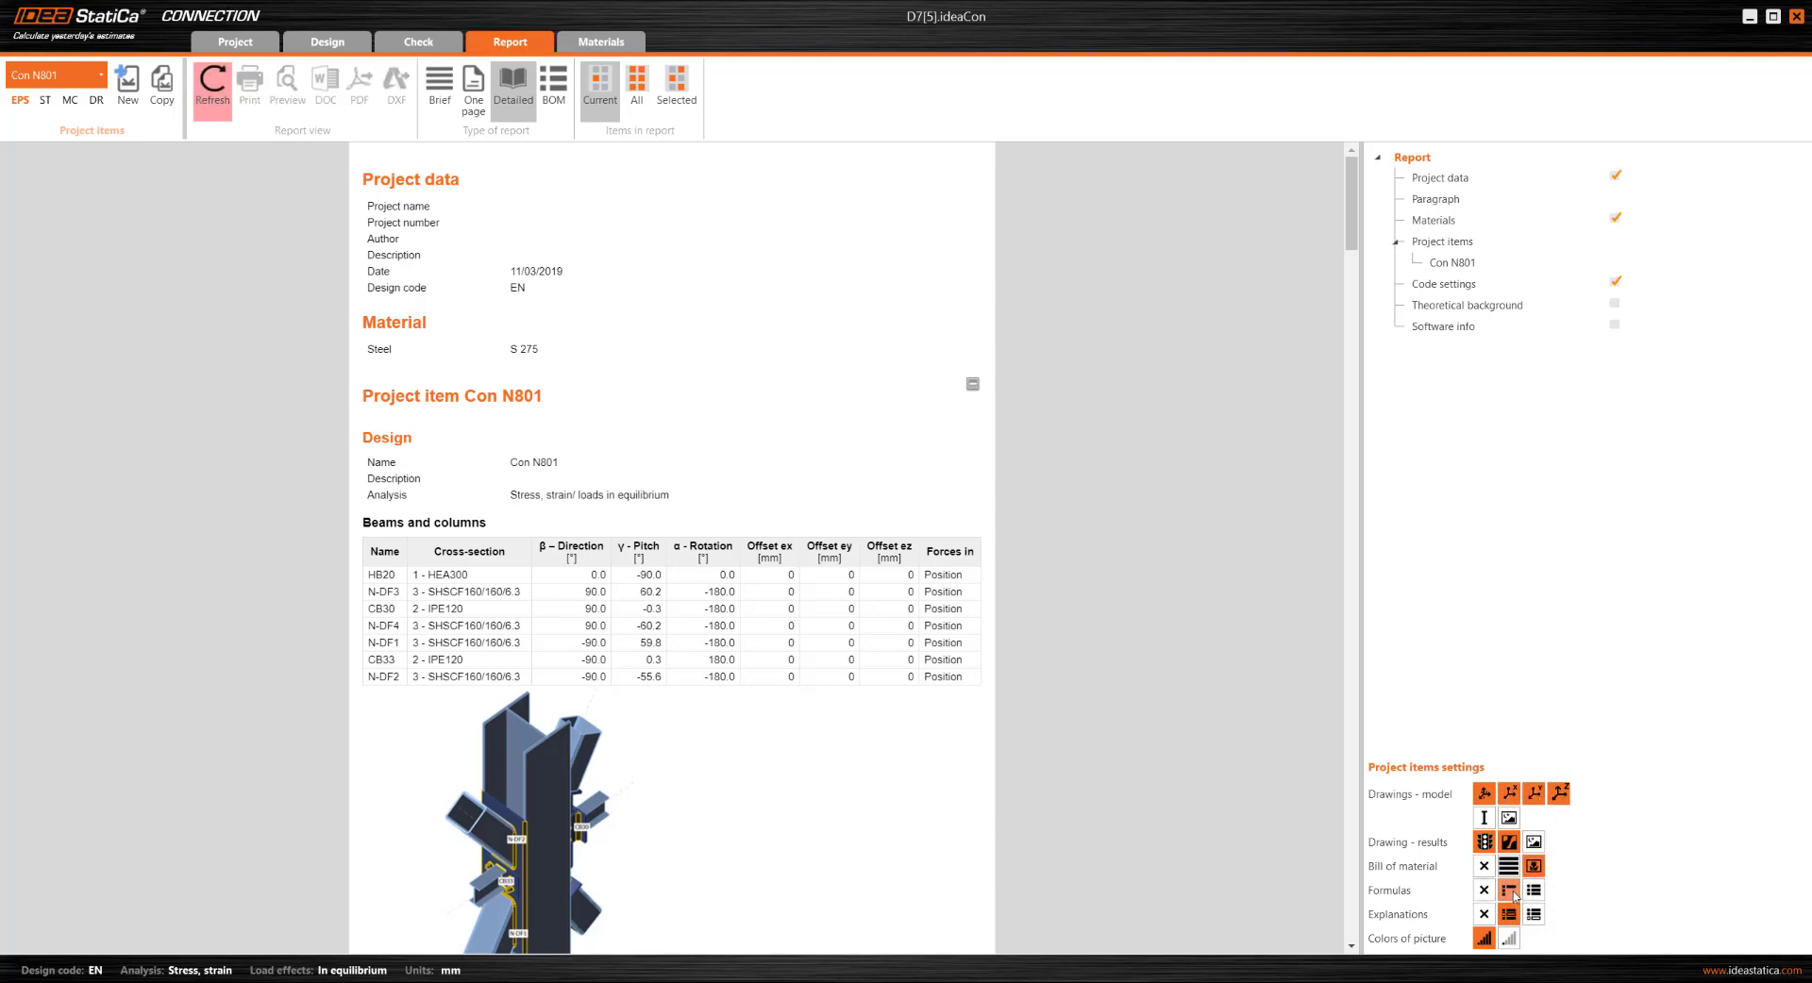
click(216, 95)
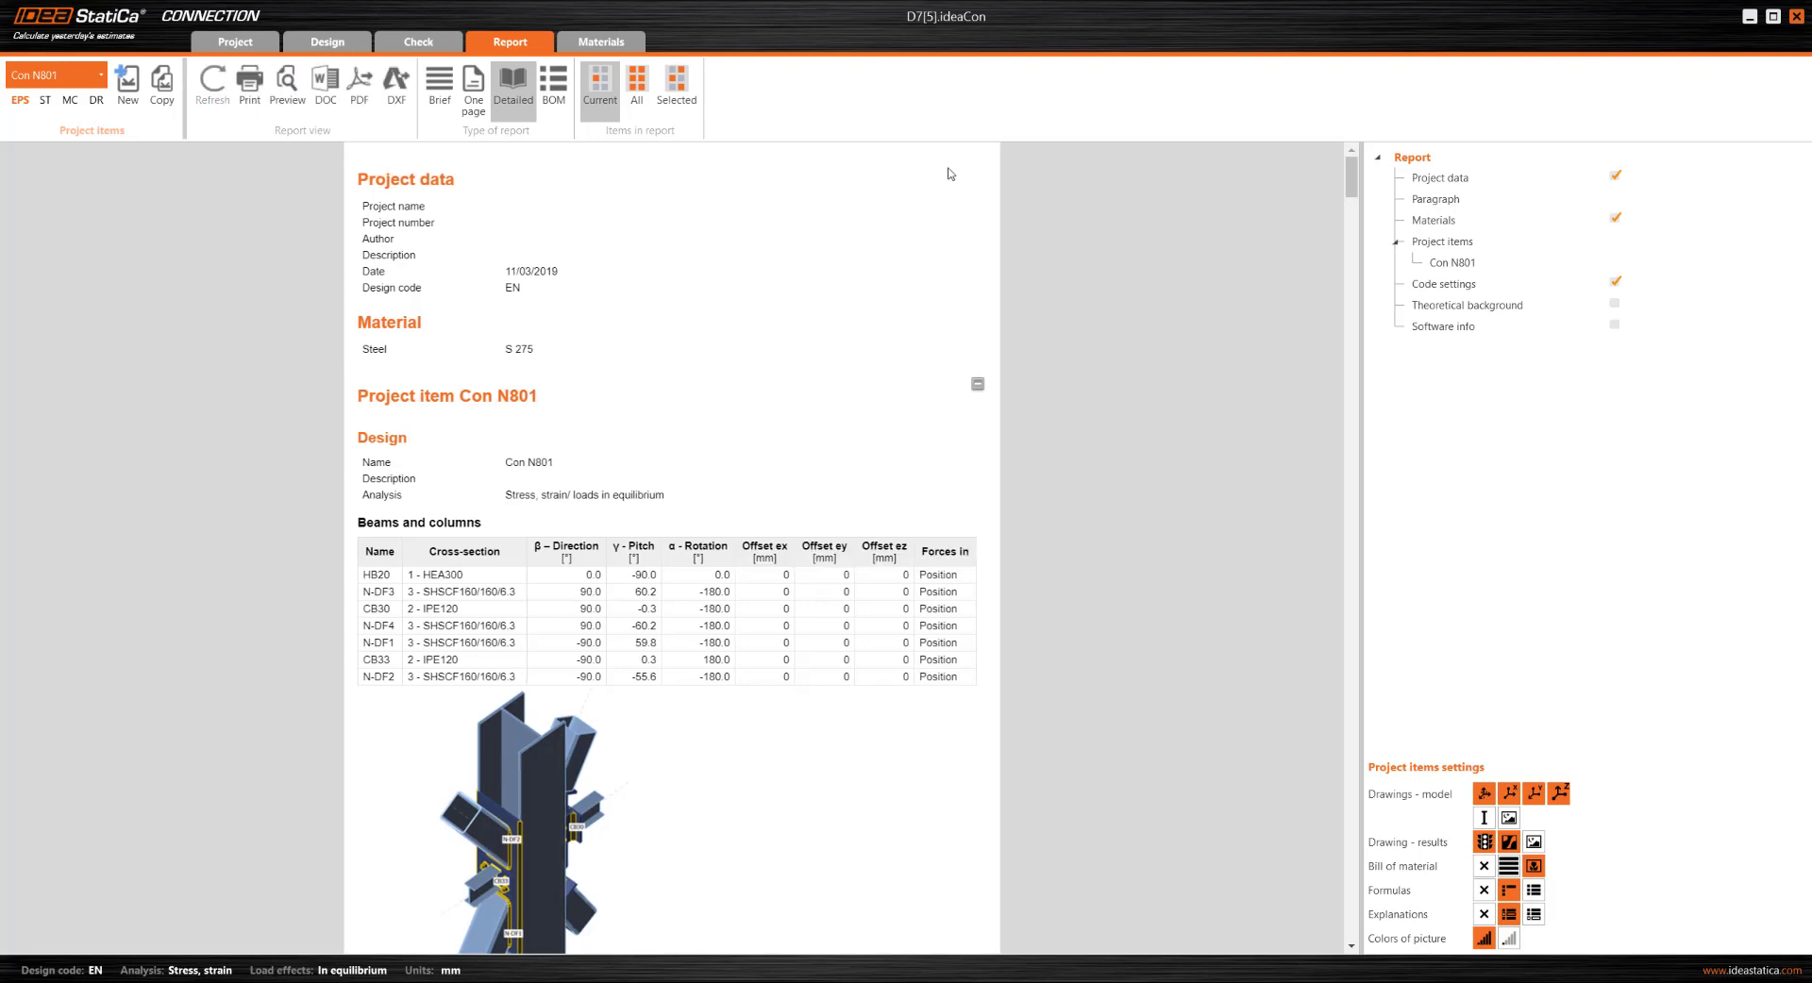
drag(1352, 177, 1335, 569)
mouse_move(1335, 583)
mouse_down()
mouse_move(1359, 810)
mouse_move(1359, 162)
mouse_up()
Save the connection project and close it to return to the SCIA Engineer model
click(428, 46)
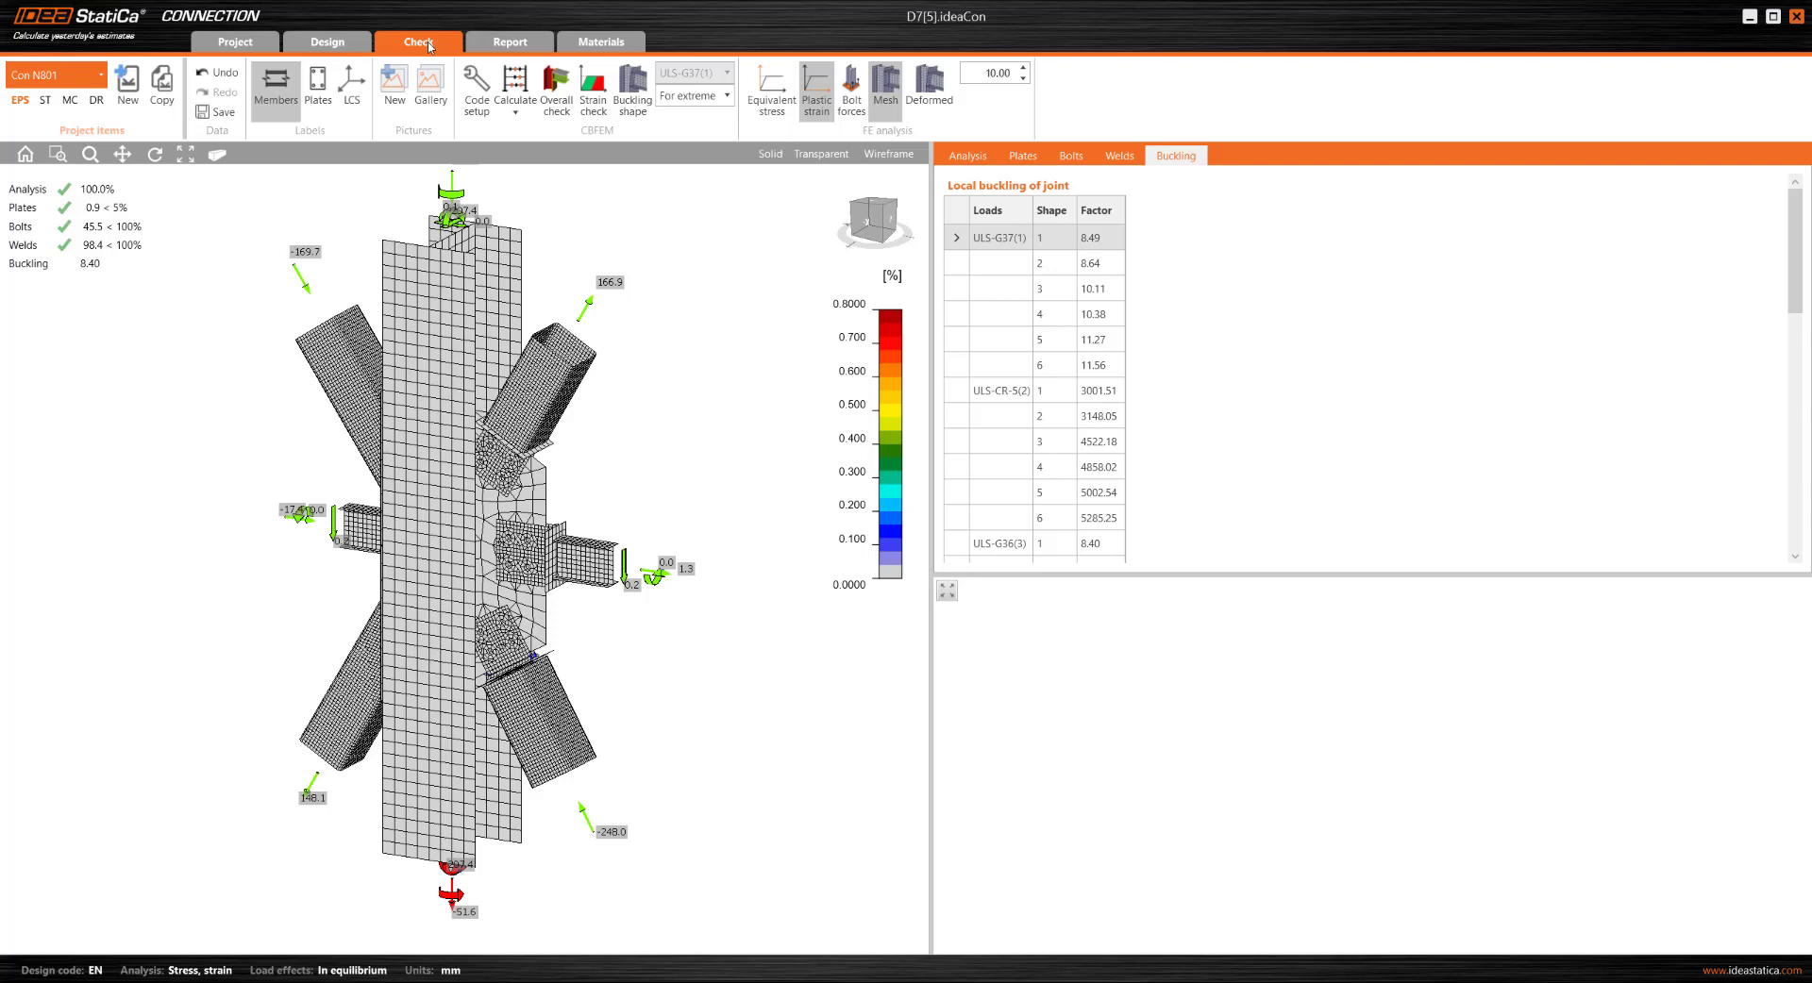
click(237, 42)
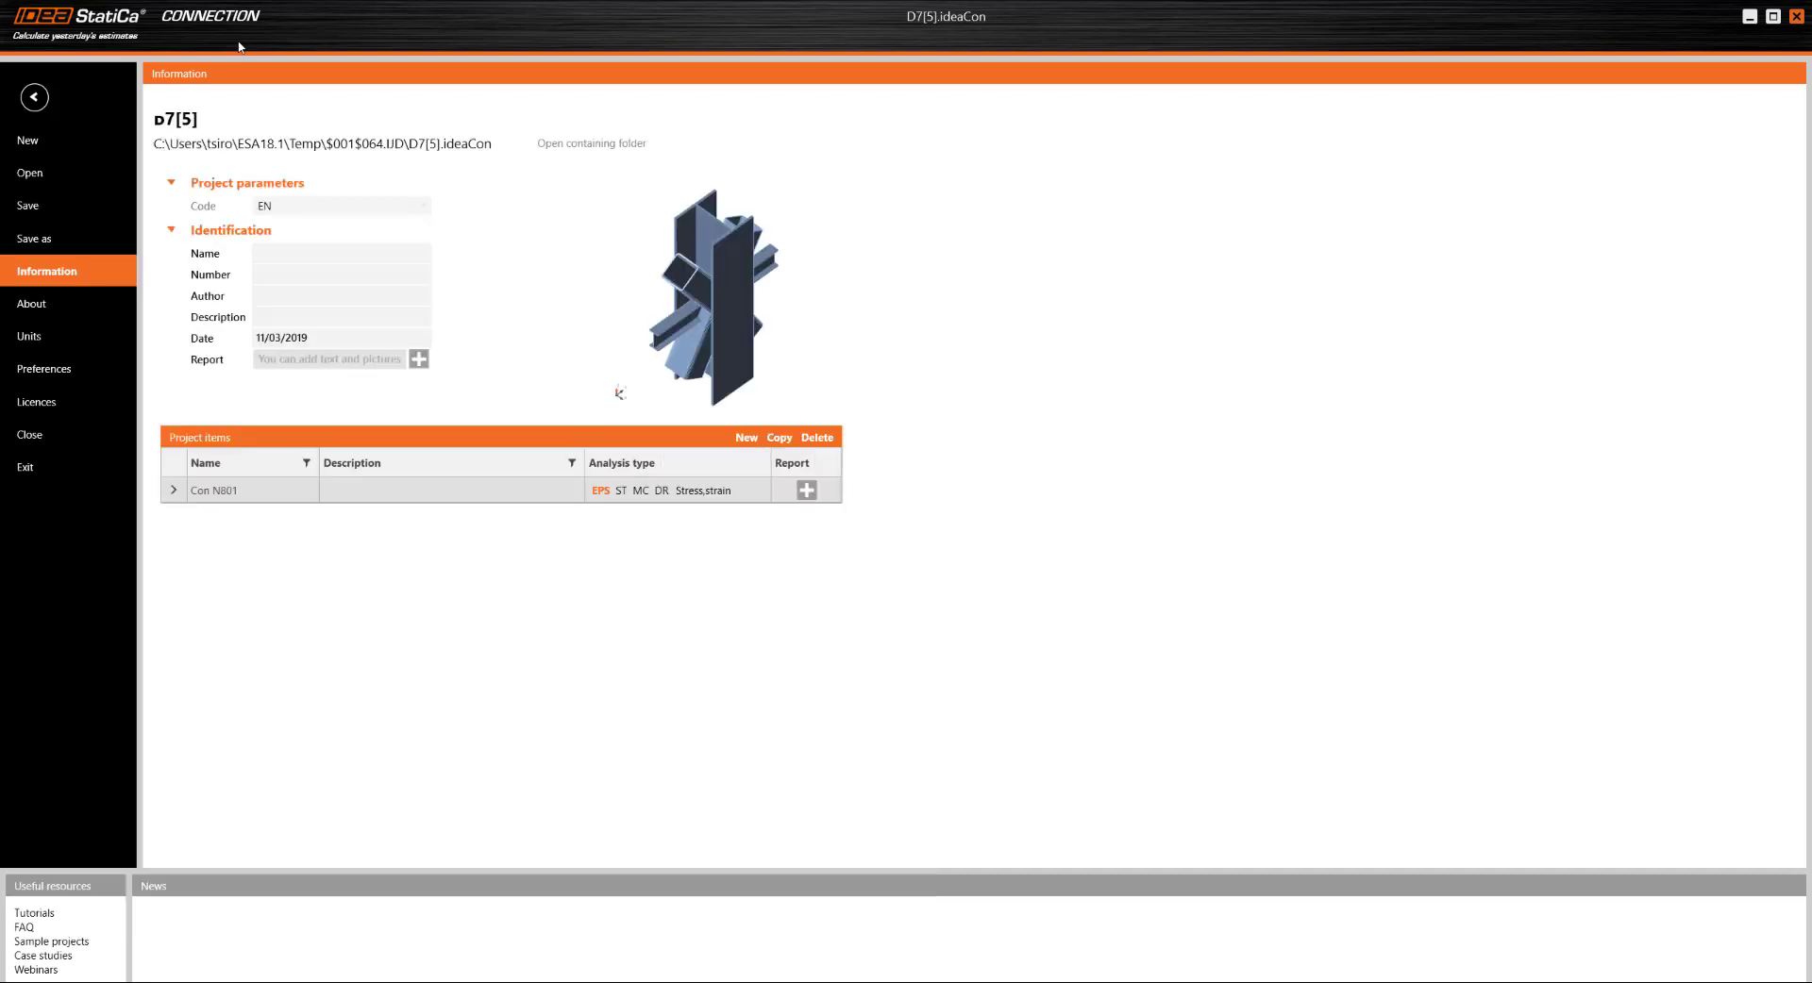
click(29, 206)
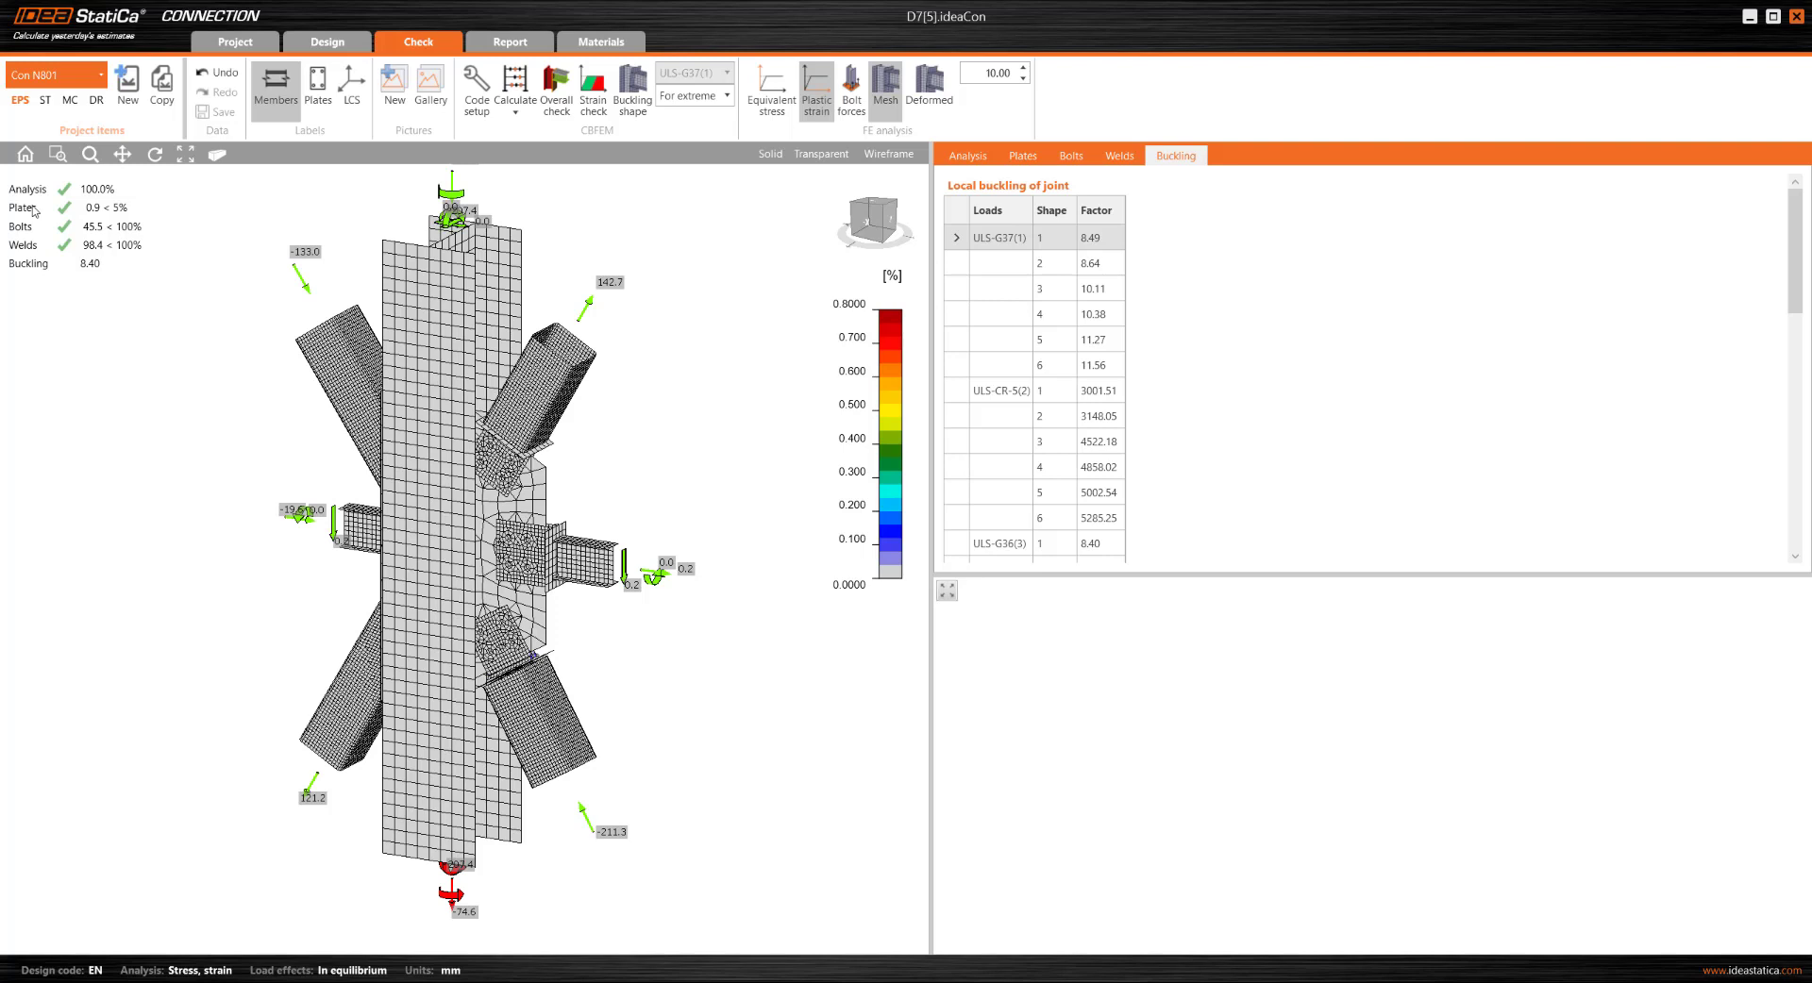
click(1797, 21)
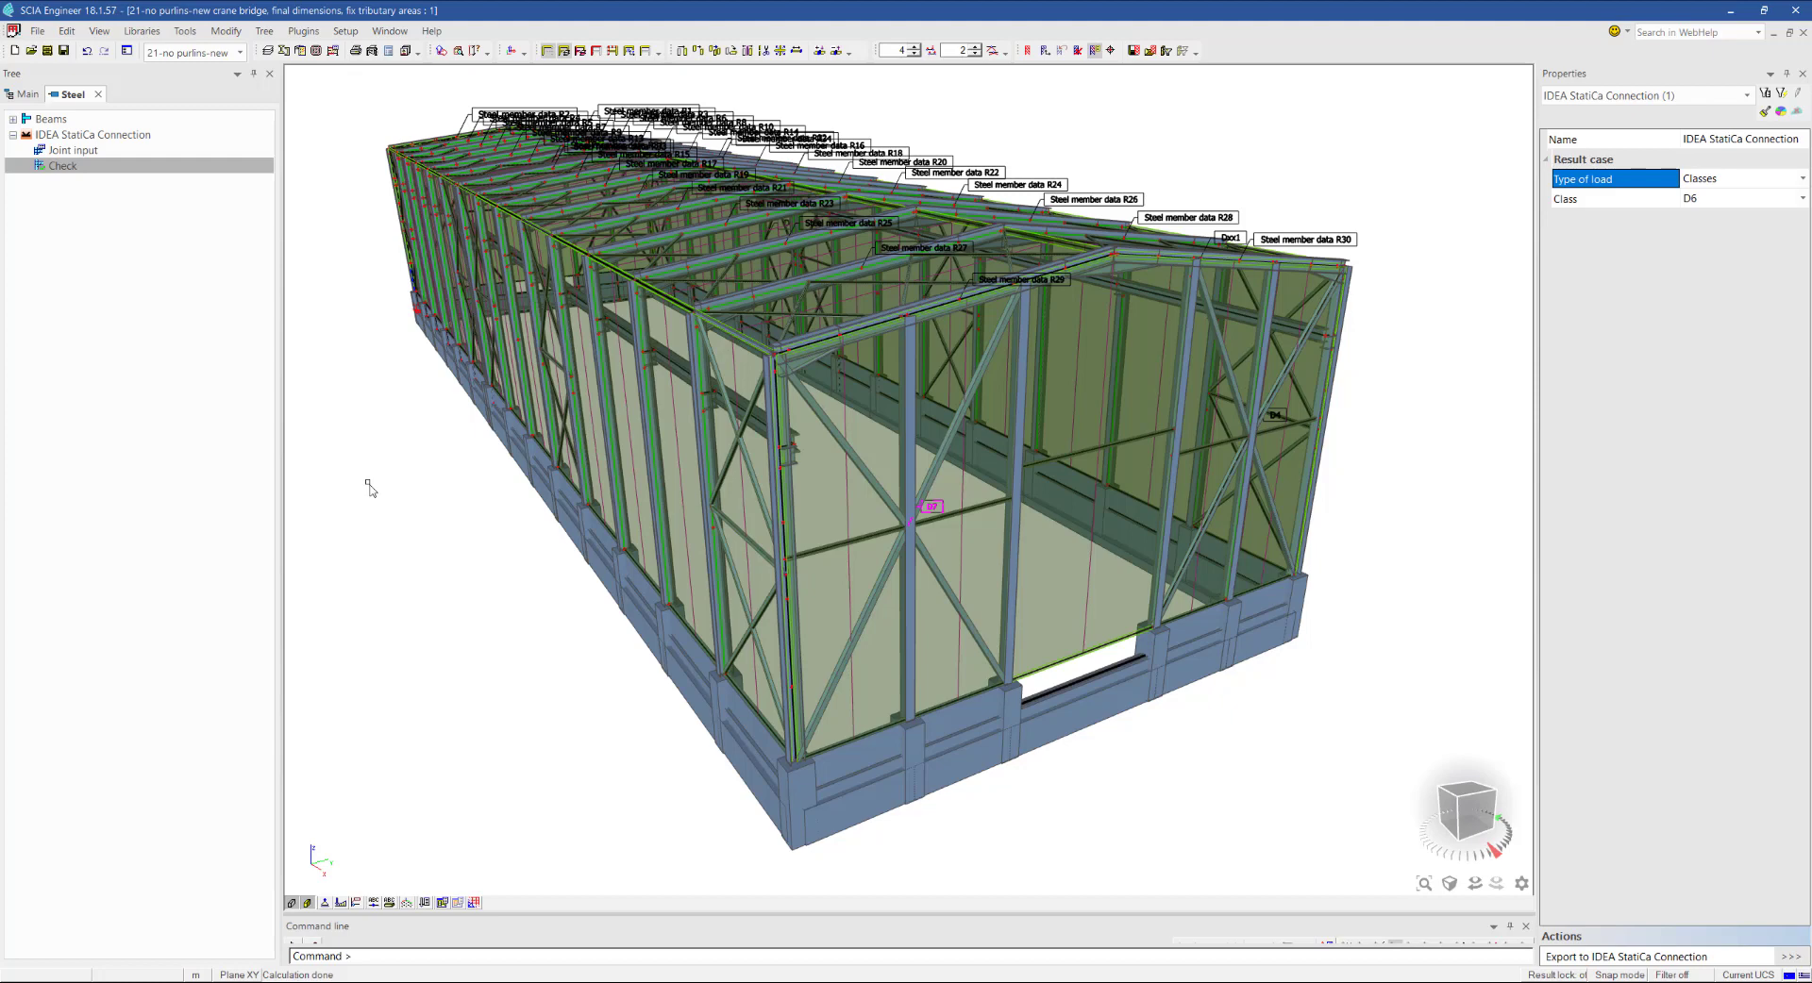
Export the gable column joint from SCIA Engineer to IDEA StatiCa Connection again
click(1788, 957)
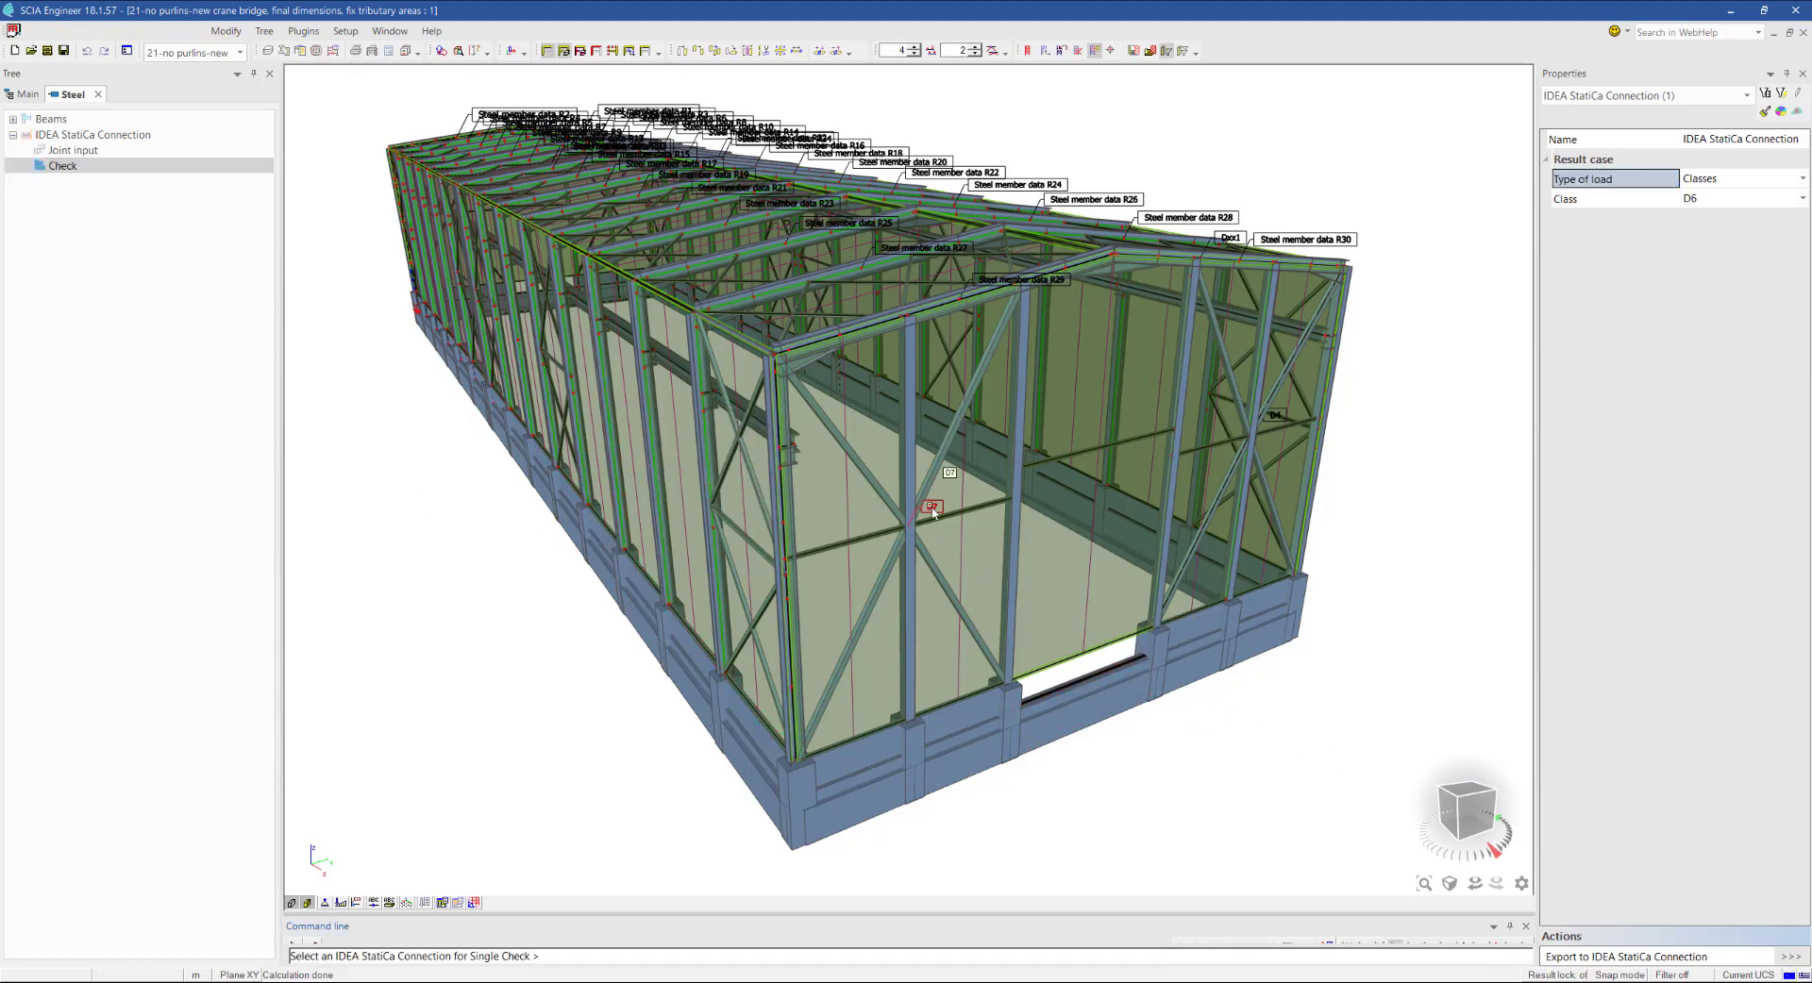
click(932, 510)
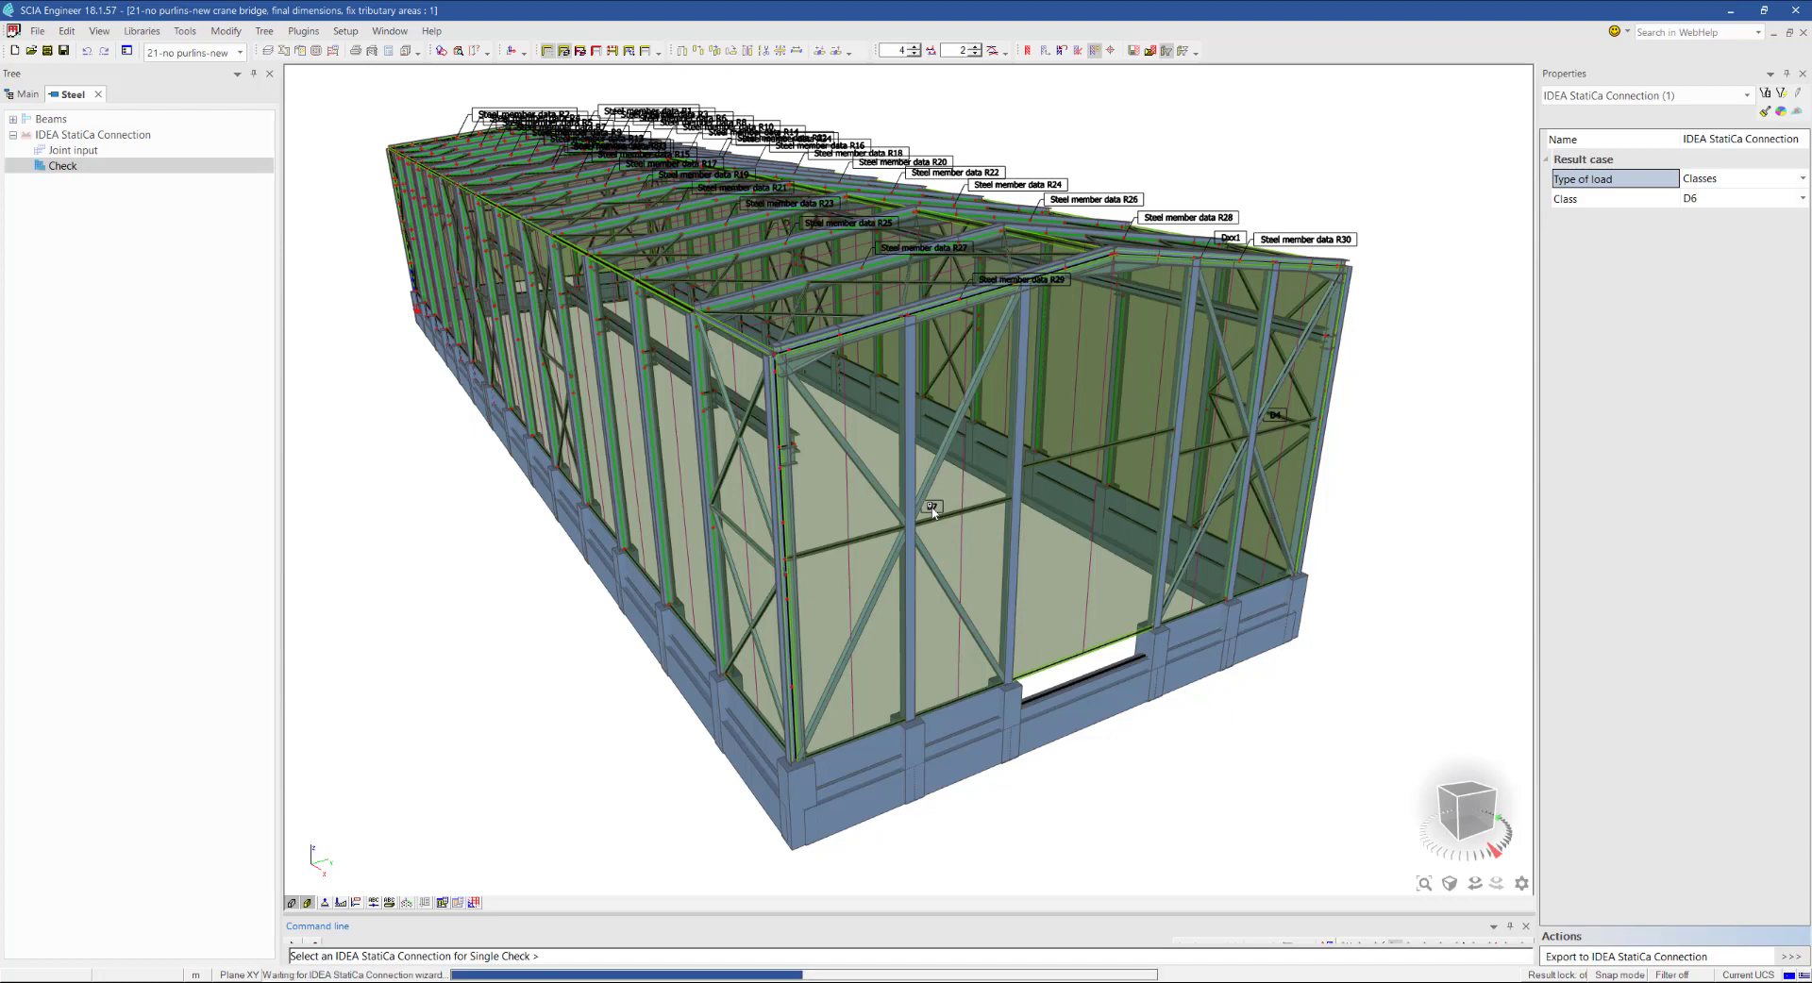